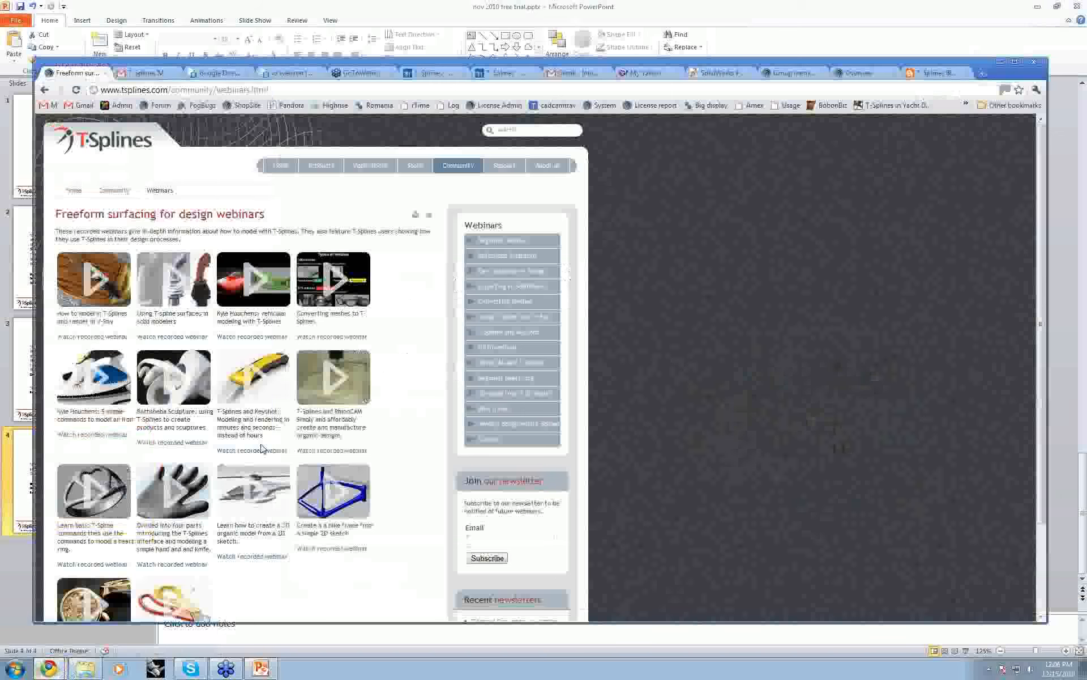
- Look through the recorded T-Splines webinars on the Freeform surfacing for design webinars page
{"action": "scroll", "coordinate": [376, 282], "scroll_direction": "down", "scroll_amount": 2}
{"action": "scroll", "coordinate": [377, 281], "scroll_direction": "up", "scroll_amount": 2}
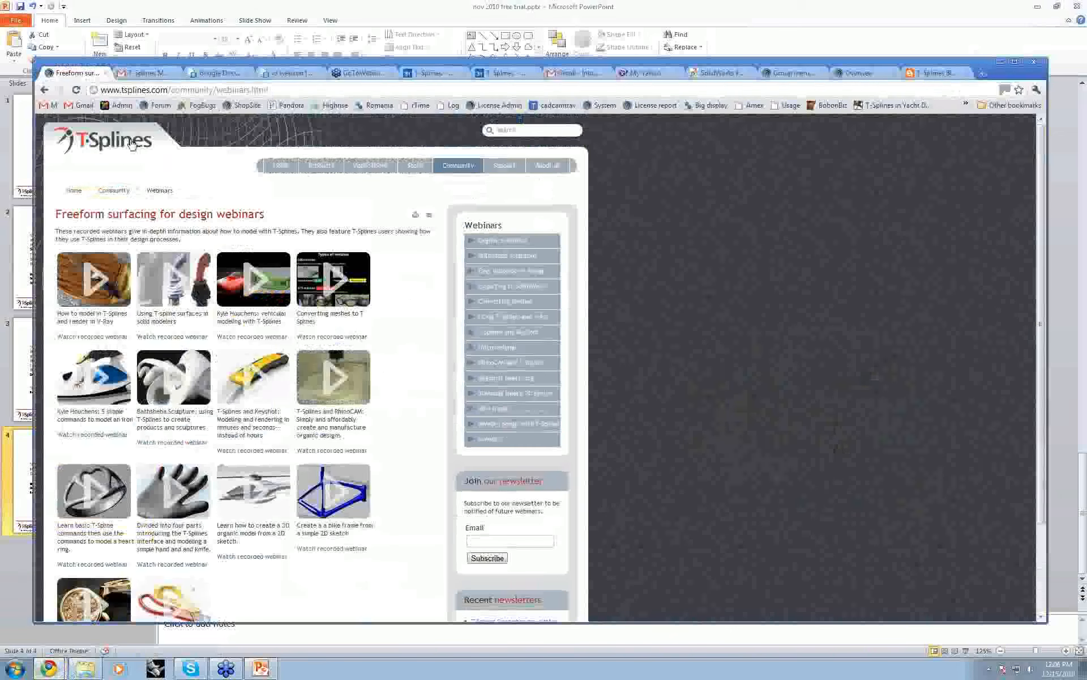
{"action": "mouse_move", "coordinate": [458, 166]}
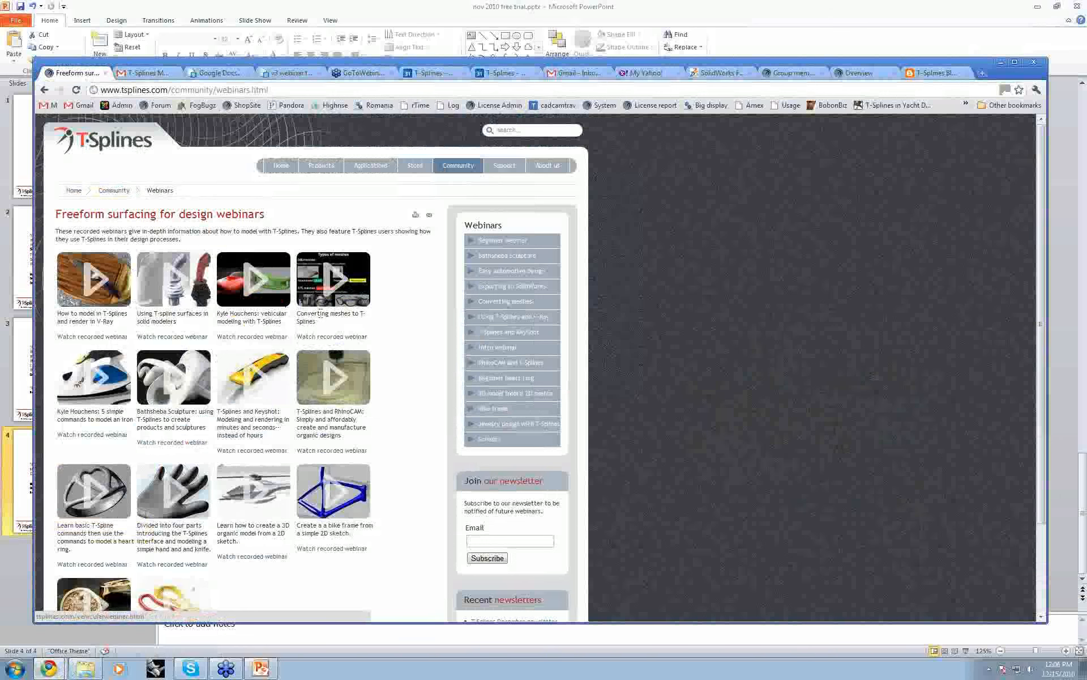
{"action": "scroll", "coordinate": [358, 445], "scroll_direction": "down", "scroll_amount": 2}
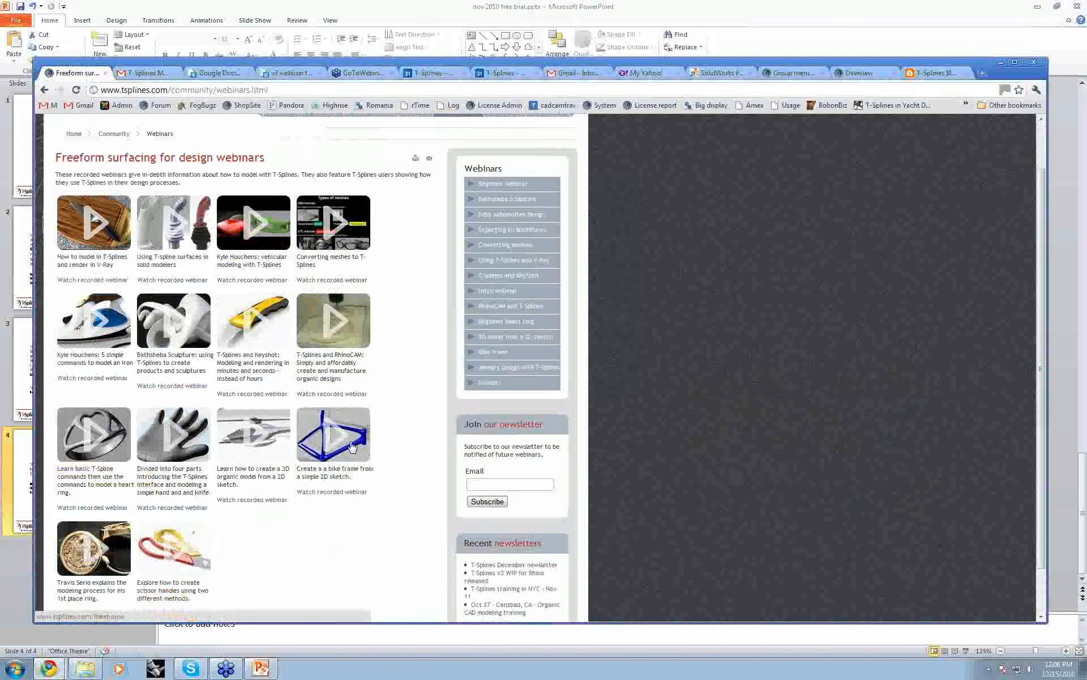
{"action": "scroll", "coordinate": [351, 445], "scroll_direction": "down", "scroll_amount": 2}
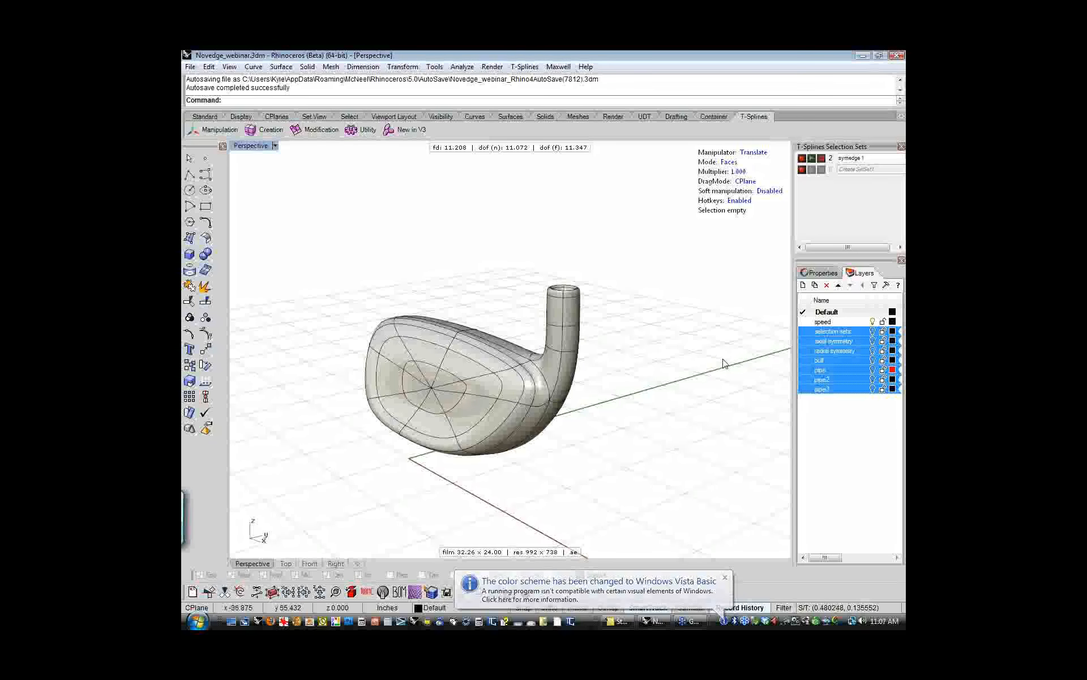
- Examine the golf club head in the Novedge_webinar.3dm model from several angles and at closer range
{"action": "mouse_move", "coordinate": [723, 361]}
{"action": "right_mouse_down"}
{"action": "mouse_move", "coordinate": [648, 382]}
{"action": "mouse_move", "coordinate": [705, 373]}
{"action": "right_mouse_up"}
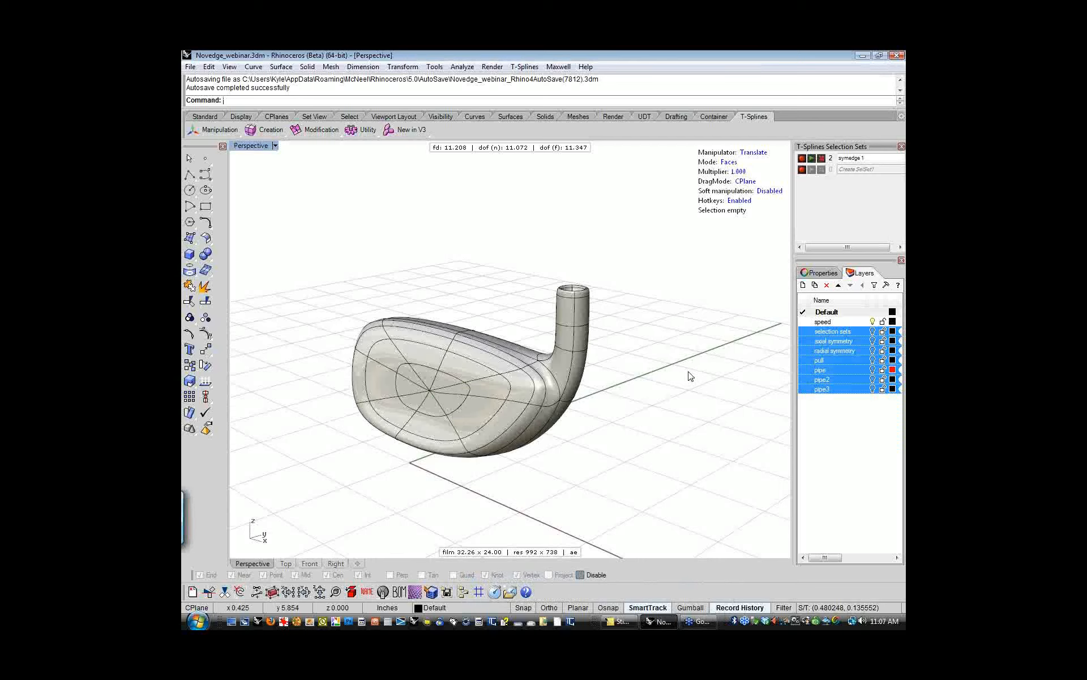
{"action": "mouse_move", "coordinate": [609, 449]}
{"action": "right_mouse_down"}
{"action": "mouse_move", "coordinate": [595, 431]}
{"action": "mouse_move", "coordinate": [596, 451]}
{"action": "right_mouse_up"}
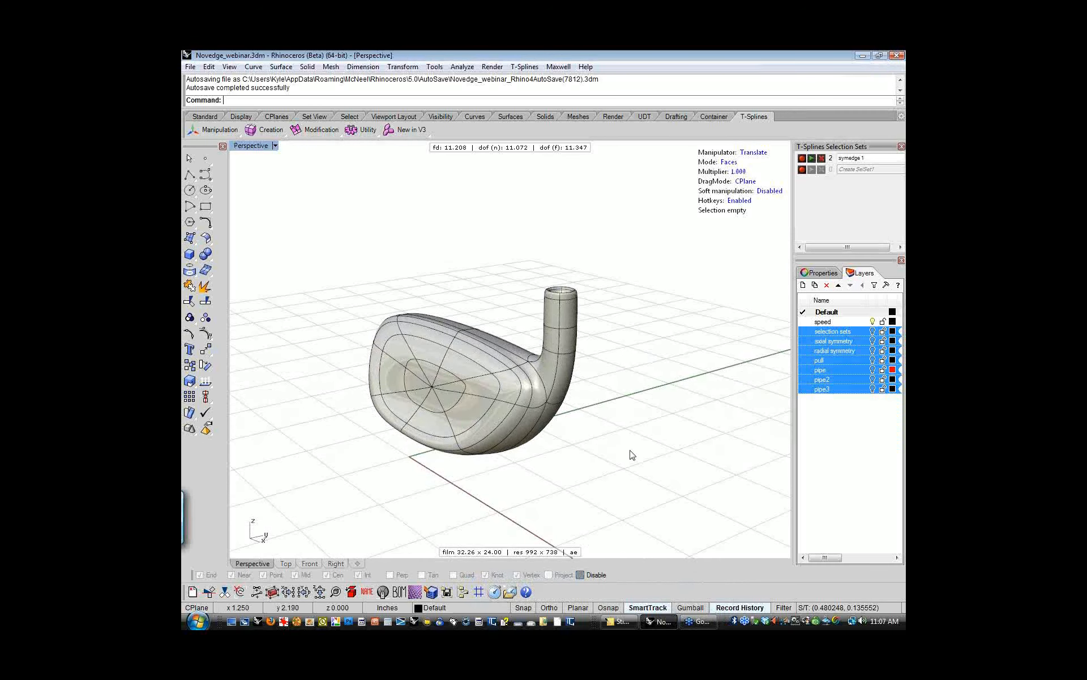
{"action": "right_click_drag", "start_coordinate": [626, 451], "coordinate": [673, 378]}
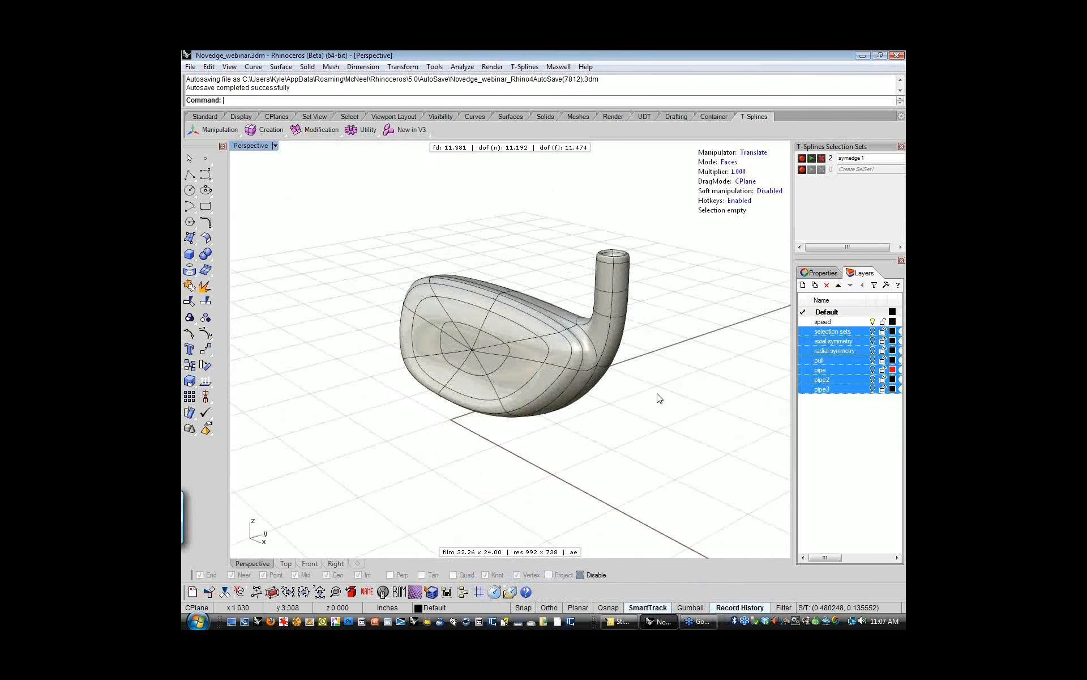
{"action": "mouse_move", "coordinate": [646, 426]}
{"action": "right_mouse_down"}
{"action": "mouse_move", "coordinate": [638, 419]}
{"action": "mouse_move", "coordinate": [647, 425]}
{"action": "right_mouse_up"}
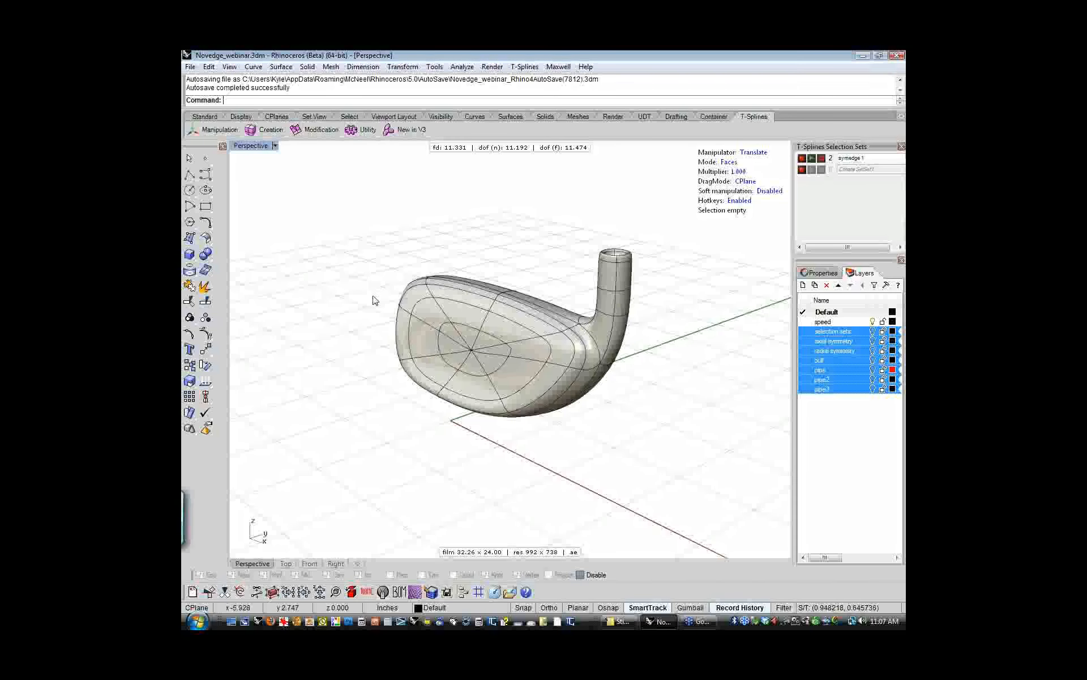
{"action": "right_click_drag", "start_coordinate": [335, 395], "coordinate": [602, 456]}
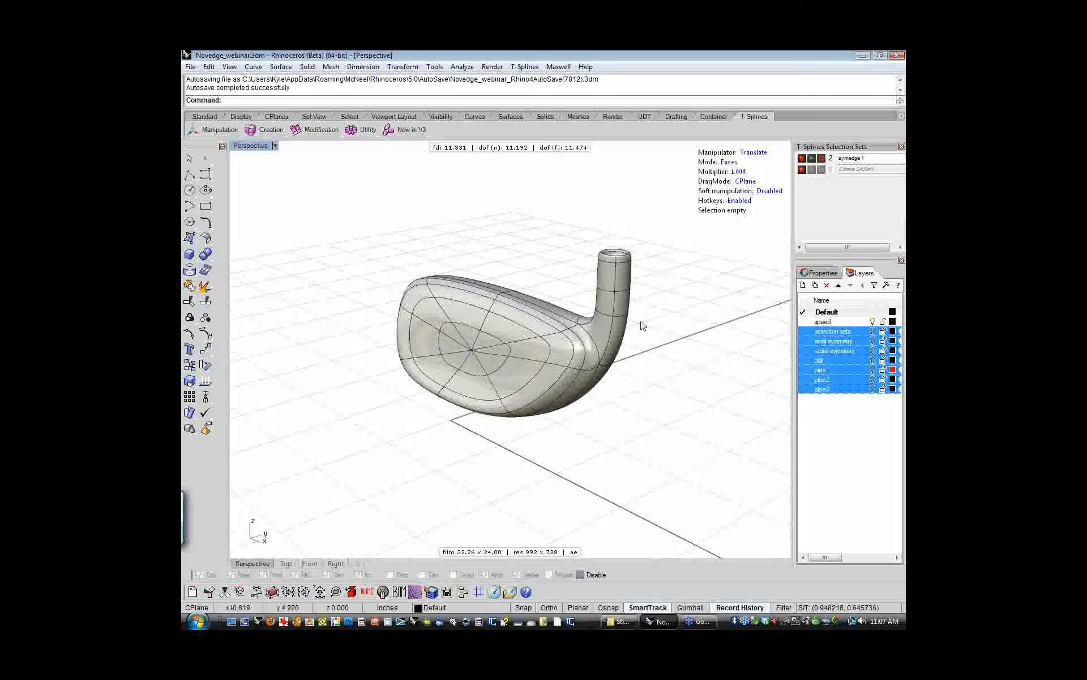
{"action": "scroll", "coordinate": [646, 324], "scroll_direction": "up", "scroll_amount": 2}
{"action": "mouse_move", "coordinate": [651, 322]}
{"action": "right_mouse_down"}
{"action": "mouse_move", "coordinate": [640, 362]}
{"action": "mouse_move", "coordinate": [658, 340]}
{"action": "right_mouse_up"}
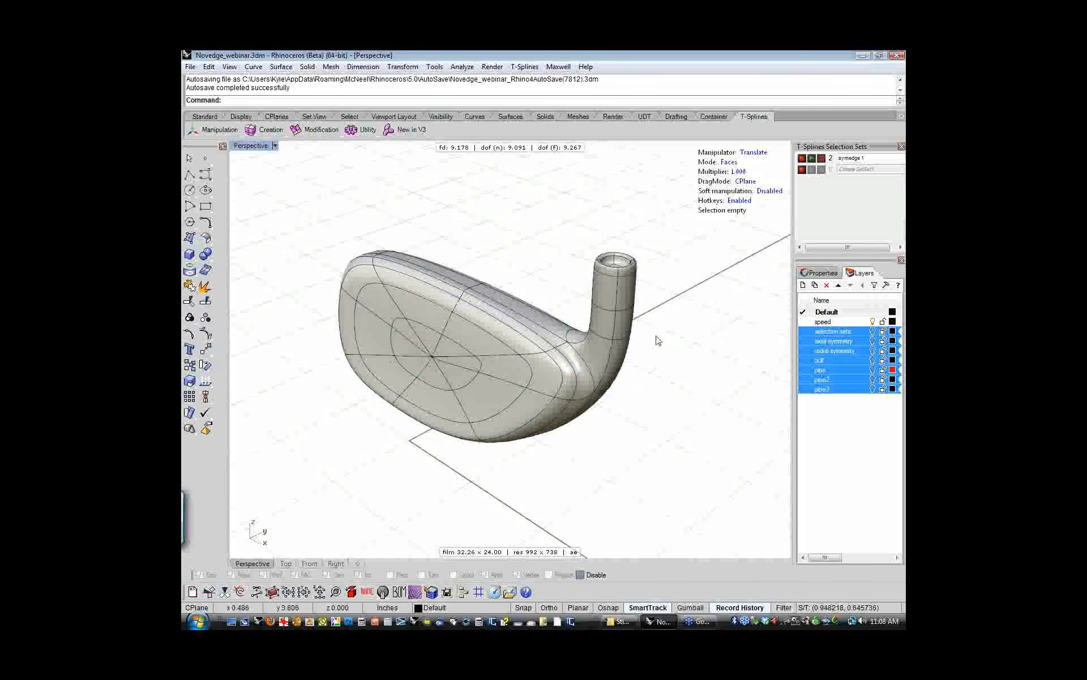
{"action": "mouse_move", "coordinate": [523, 249]}
{"action": "right_mouse_down", "text": "shift"}
{"action": "mouse_move", "coordinate": [527, 267]}
{"action": "mouse_move", "coordinate": [391, 257]}
{"action": "mouse_move", "coordinate": [531, 267]}
{"action": "mouse_move", "coordinate": [529, 236]}
{"action": "right_mouse_up", "text": "shift"}
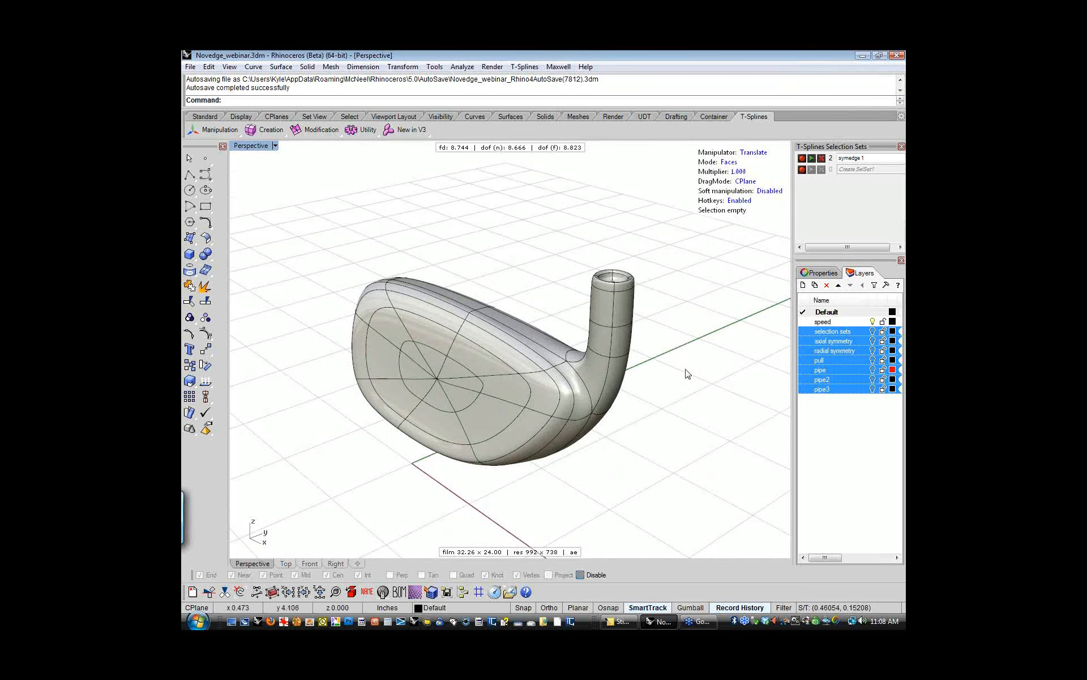
{"action": "right_click_drag", "start_coordinate": [677, 369], "coordinate": [678, 419]}
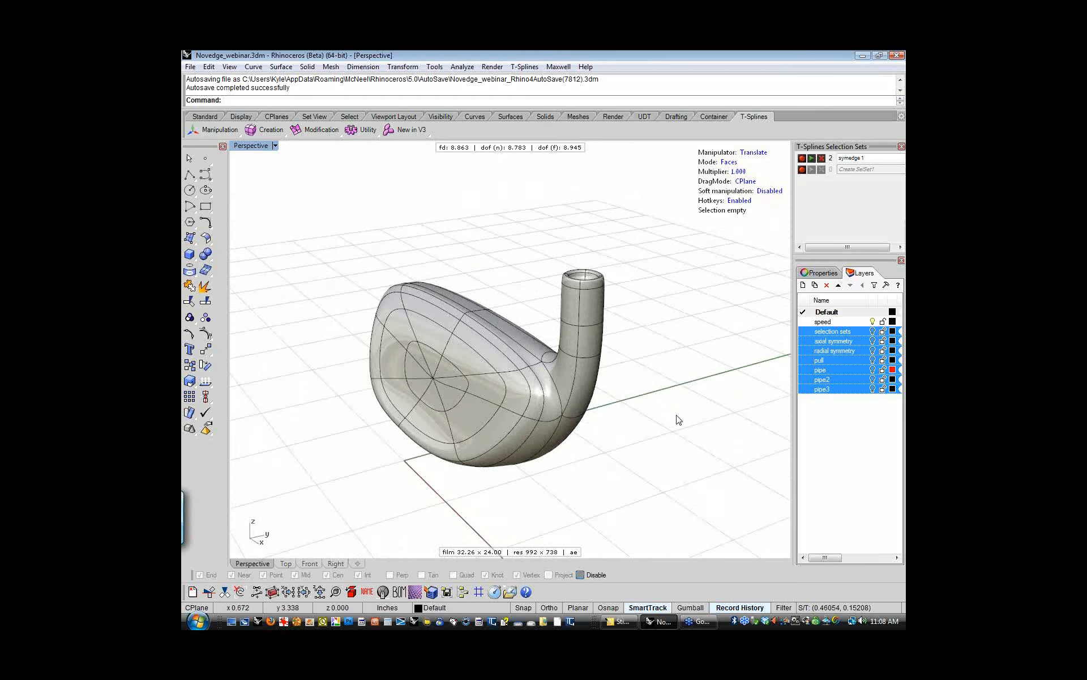
- Preview the club head with the Shade command, and exit the shaded preview
{"action": "middle_click", "coordinate": [638, 304]}
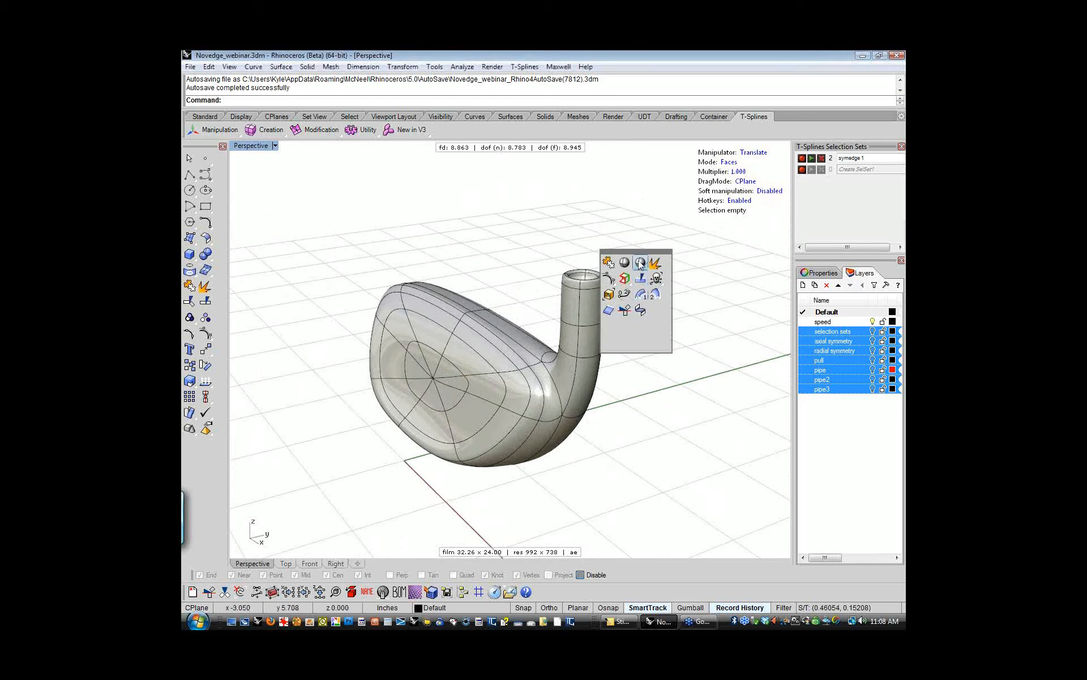
{"action": "left_click", "coordinate": [630, 268]}
{"action": "mouse_move", "coordinate": [639, 323]}
{"action": "right_mouse_down"}
{"action": "mouse_move", "coordinate": [583, 408]}
{"action": "mouse_move", "coordinate": [554, 358]}
{"action": "mouse_move", "coordinate": [556, 311]}
{"action": "mouse_move", "coordinate": [524, 299]}
{"action": "mouse_move", "coordinate": [416, 420]}
{"action": "mouse_move", "coordinate": [677, 436]}
{"action": "mouse_move", "coordinate": [669, 367]}
{"action": "right_mouse_up"}
{"action": "right_click", "coordinate": [669, 367]}
{"action": "mouse_move", "coordinate": [535, 277]}
{"action": "right_mouse_down"}
{"action": "mouse_move", "coordinate": [535, 297]}
{"action": "mouse_move", "coordinate": [517, 301]}
{"action": "mouse_move", "coordinate": [556, 294]}
{"action": "mouse_move", "coordinate": [493, 274]}
{"action": "mouse_move", "coordinate": [491, 262]}
{"action": "mouse_move", "coordinate": [498, 279]}
{"action": "mouse_move", "coordinate": [473, 279]}
{"action": "mouse_move", "coordinate": [522, 291]}
{"action": "right_mouse_up"}
- Toggle the club head to its faceted box form for inspection, and return it to the smooth T-spline form
{"action": "key", "text": "Tab"}
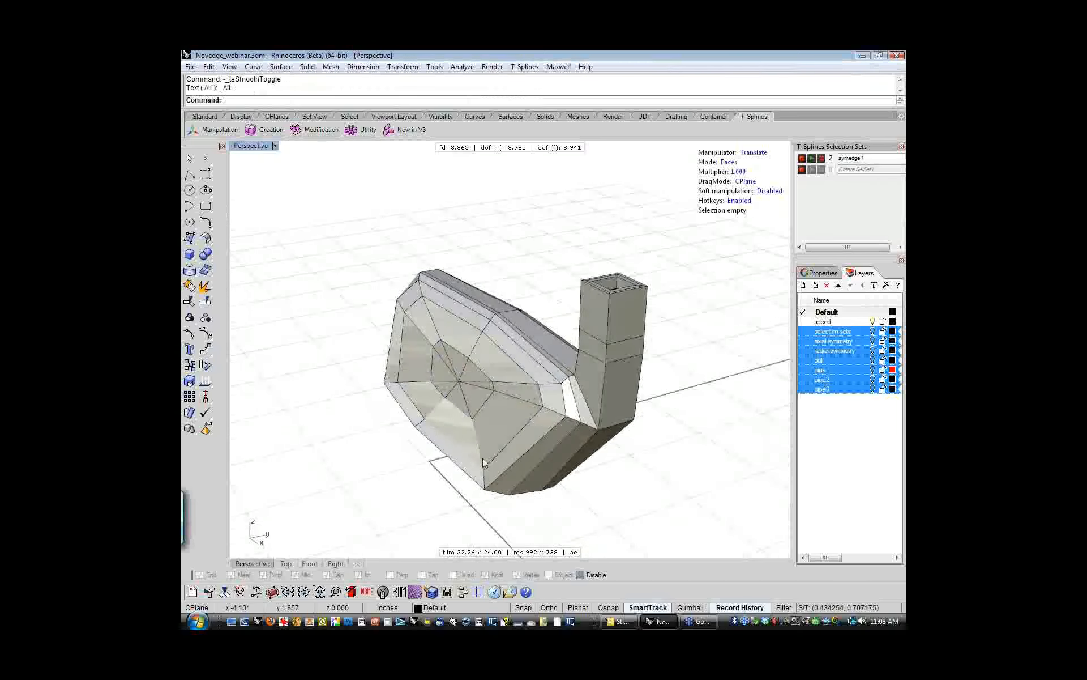
{"action": "mouse_move", "coordinate": [677, 451]}
{"action": "right_mouse_down"}
{"action": "mouse_move", "coordinate": [493, 437]}
{"action": "mouse_move", "coordinate": [447, 391]}
{"action": "mouse_move", "coordinate": [396, 417]}
{"action": "mouse_move", "coordinate": [692, 459]}
{"action": "right_mouse_up"}
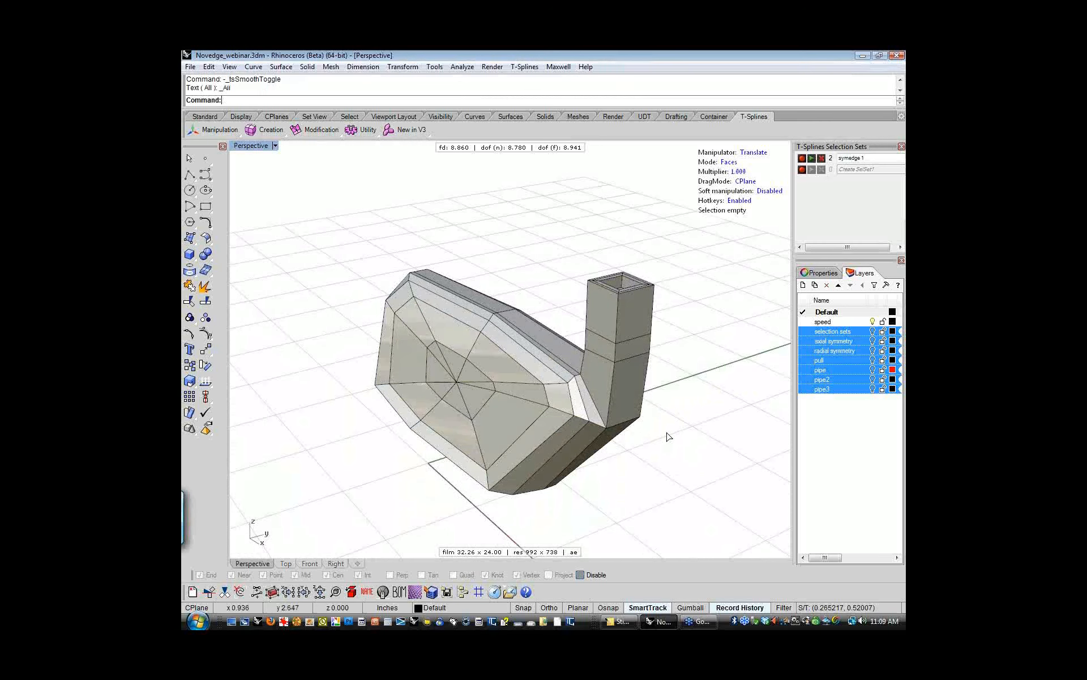
{"action": "key", "text": "Tab"}
{"action": "right_click_drag", "start_coordinate": [645, 457], "coordinate": [641, 432]}
- Shade the club head without wires or grid, examine its front face and back cavity, and exit the shading
{"action": "middle_click", "coordinate": [628, 339]}
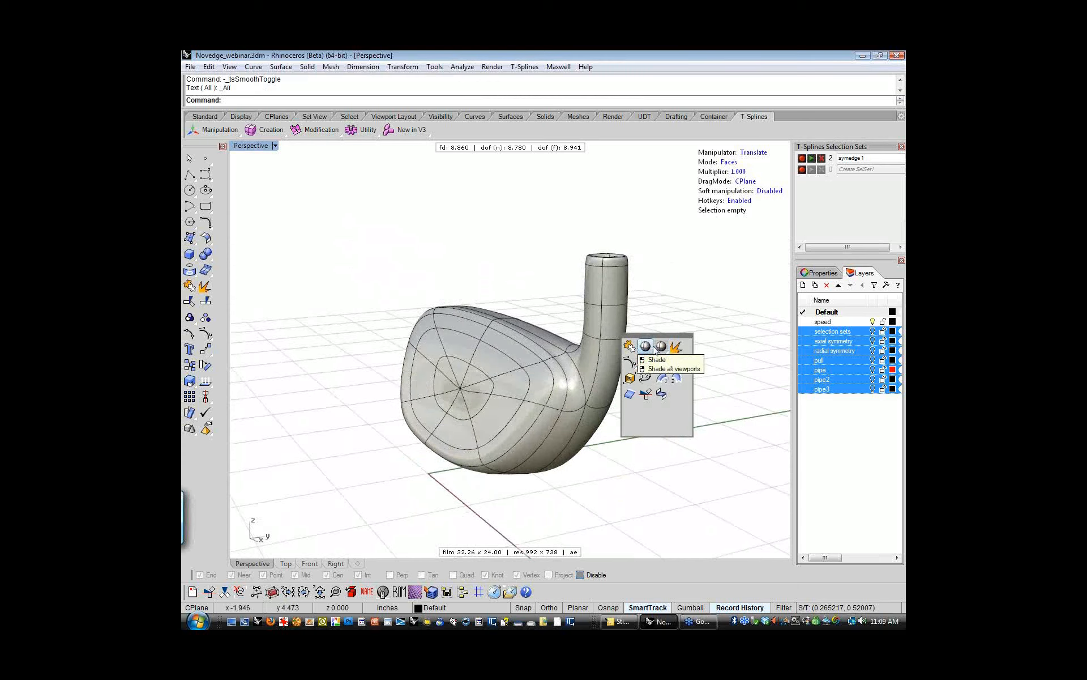
{"action": "left_click", "coordinate": [645, 346]}
{"action": "mouse_move", "coordinate": [643, 476]}
{"action": "right_mouse_down"}
{"action": "mouse_move", "coordinate": [621, 440]}
{"action": "mouse_move", "coordinate": [638, 422]}
{"action": "mouse_move", "coordinate": [643, 372]}
{"action": "mouse_move", "coordinate": [563, 389]}
{"action": "mouse_move", "coordinate": [500, 376]}
{"action": "mouse_move", "coordinate": [461, 418]}
{"action": "mouse_move", "coordinate": [461, 456]}
{"action": "mouse_move", "coordinate": [427, 466]}
{"action": "mouse_move", "coordinate": [427, 441]}
{"action": "right_mouse_up"}
{"action": "scroll", "coordinate": [419, 339], "scroll_direction": "up", "scroll_amount": 3}
{"action": "right_click_drag", "start_coordinate": [420, 339], "coordinate": [711, 339]}
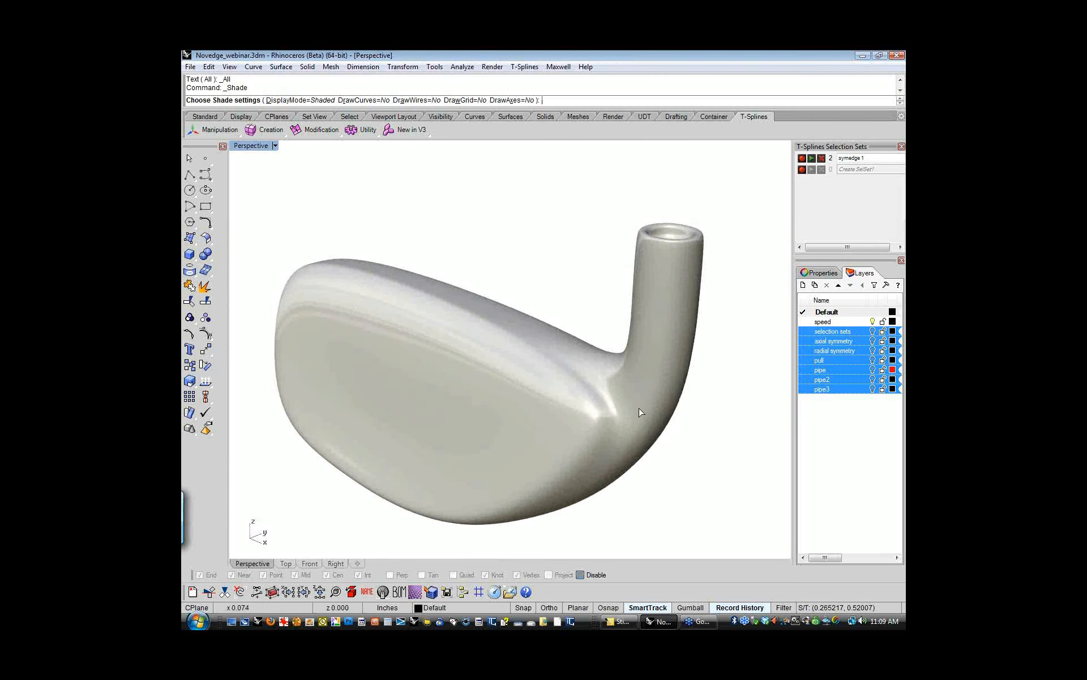
{"action": "right_click_drag", "start_coordinate": [674, 439], "coordinate": [404, 395]}
{"action": "scroll", "coordinate": [403, 395], "scroll_direction": "down", "scroll_amount": 6}
{"action": "right_click_drag", "start_coordinate": [588, 442], "coordinate": [420, 476]}
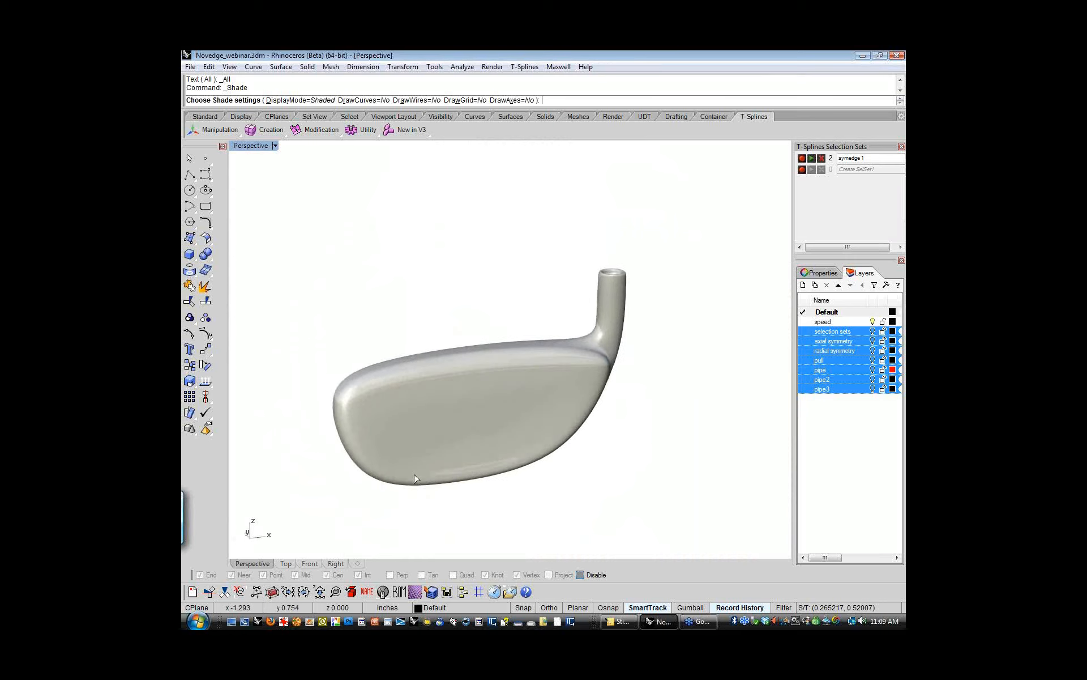
{"action": "right_click_drag", "start_coordinate": [634, 440], "coordinate": [529, 444]}
{"action": "right_click_drag", "start_coordinate": [653, 427], "coordinate": [483, 437]}
{"action": "scroll", "coordinate": [561, 433], "scroll_direction": "down", "scroll_amount": 3}
{"action": "right_click_drag", "start_coordinate": [689, 466], "coordinate": [710, 481]}
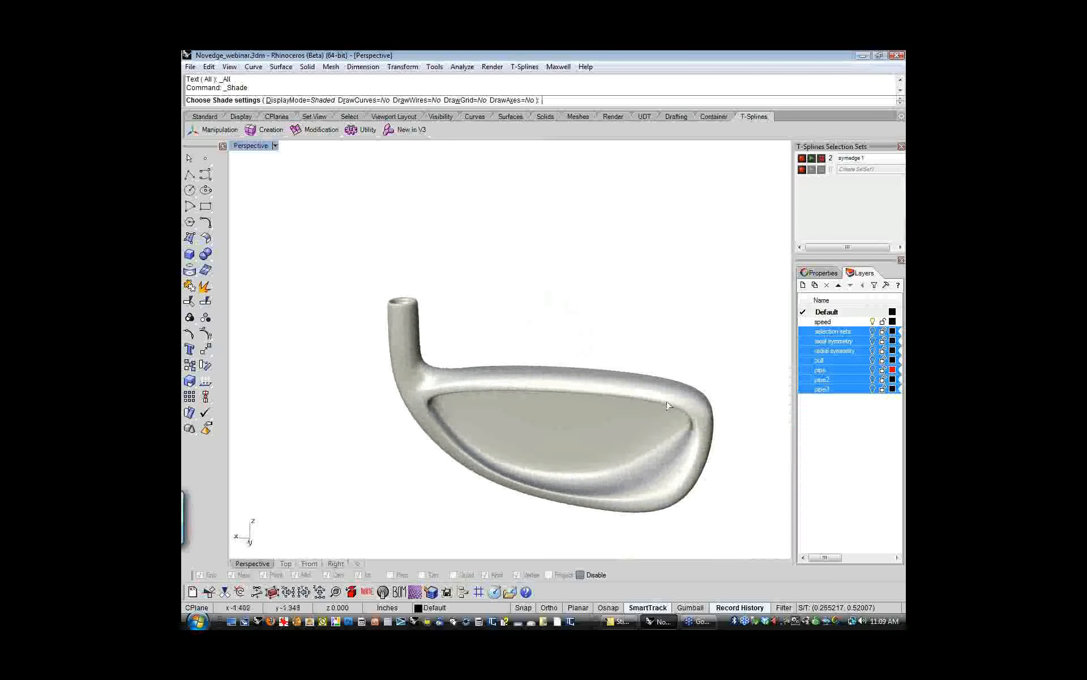
{"action": "key", "text": "Return"}
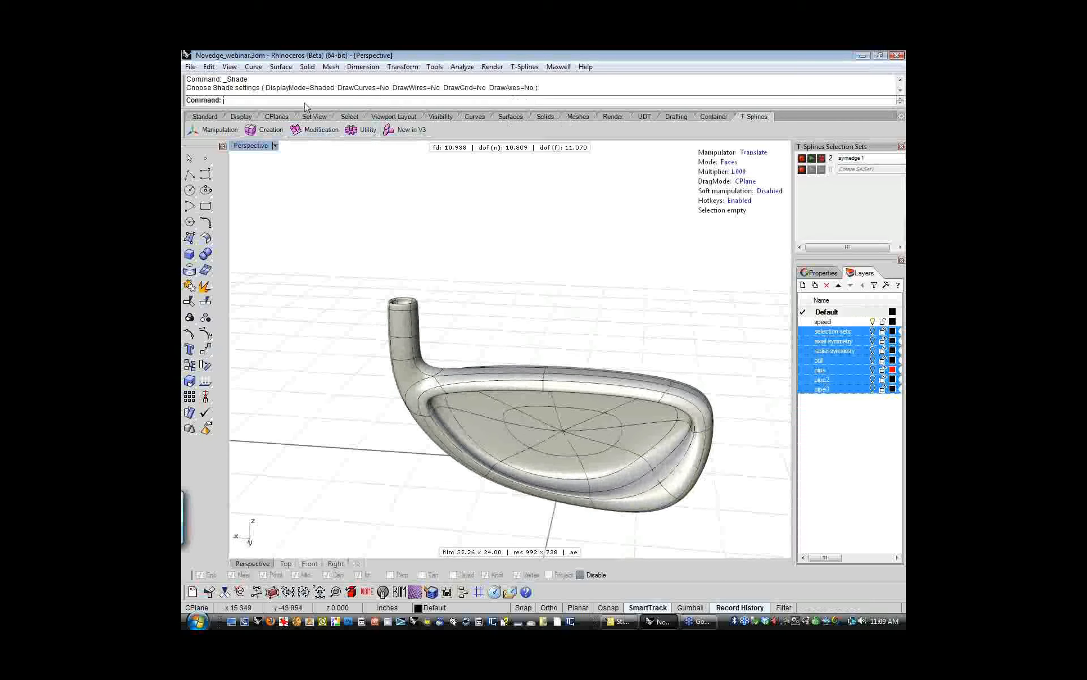
- Examine the club head's surface continuity front and back with Zebra stripe analysis, and remove the analysis from it
{"action": "type", "text": "Zebra"}
{"action": "key", "text": "Return"}
{"action": "left_click", "coordinate": [520, 373]}
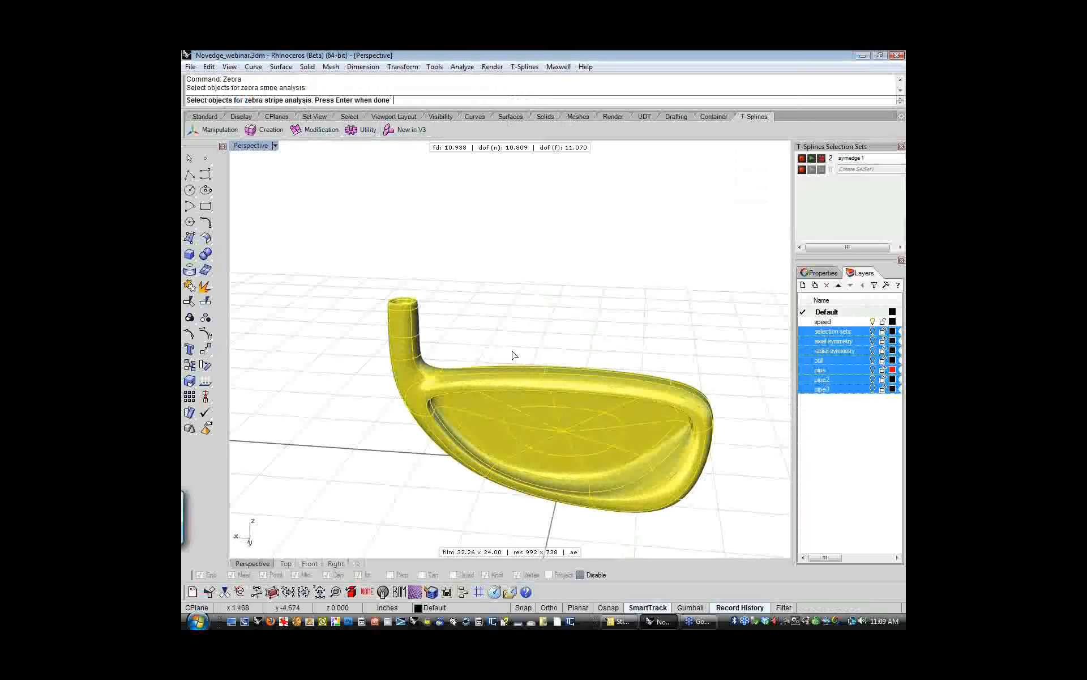
{"action": "key", "text": "Return"}
{"action": "scroll", "coordinate": [510, 355], "scroll_direction": "up", "scroll_amount": 8}
{"action": "right_click_drag", "start_coordinate": [454, 359], "coordinate": [514, 351]}
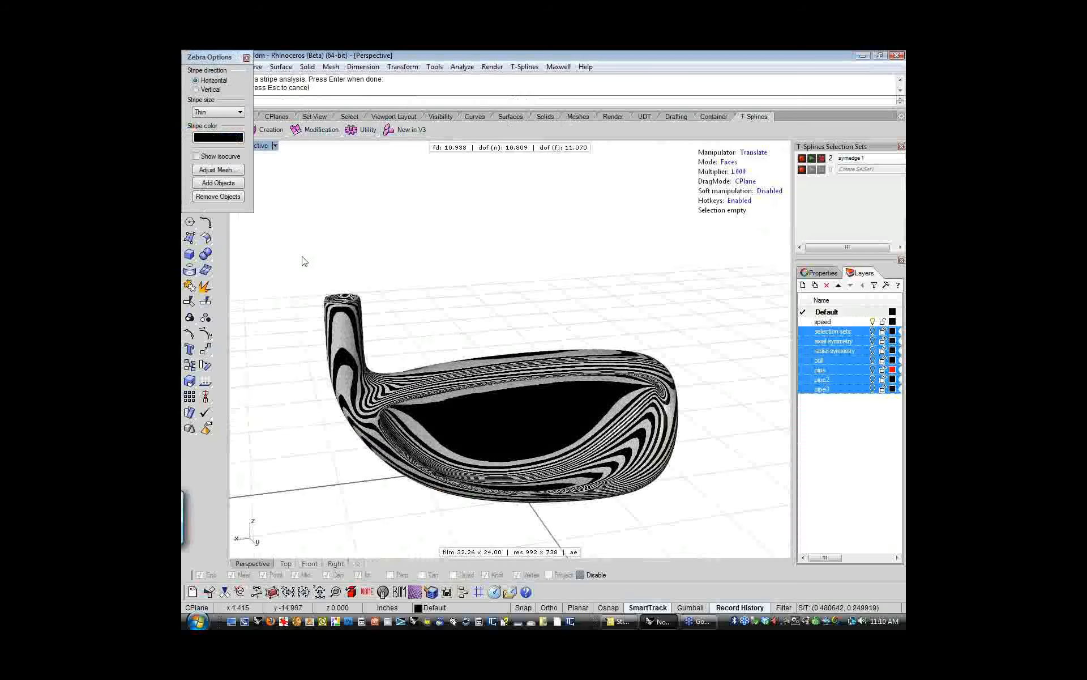
{"action": "right_click_drag", "start_coordinate": [587, 314], "coordinate": [420, 306]}
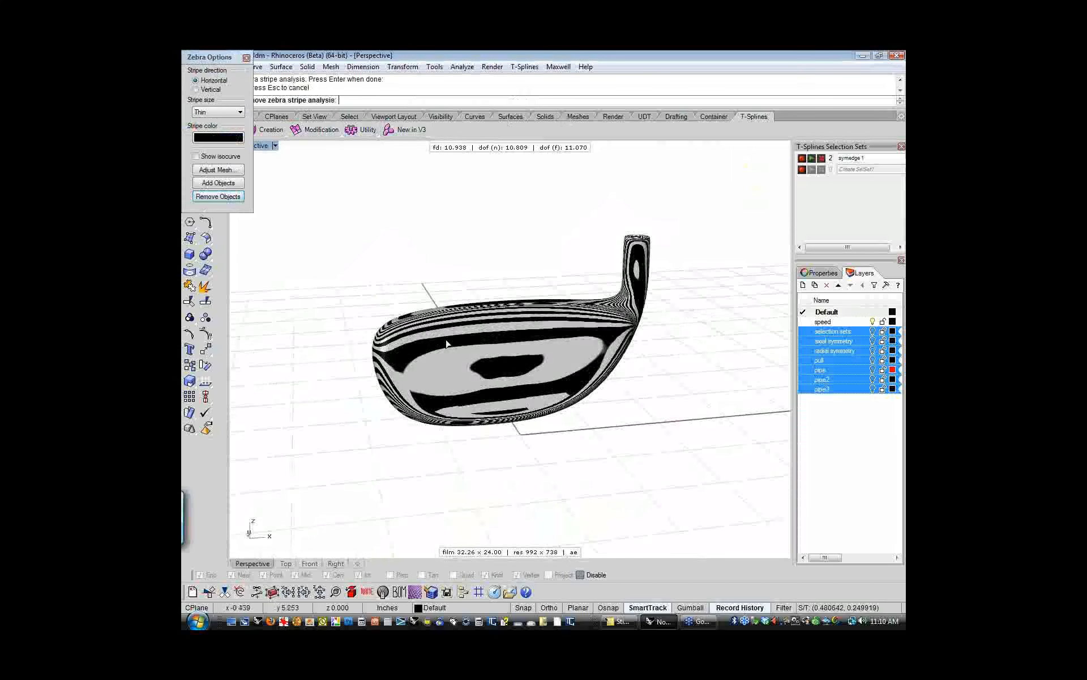
{"action": "left_click", "coordinate": [447, 344]}
{"action": "key", "text": "Return"}
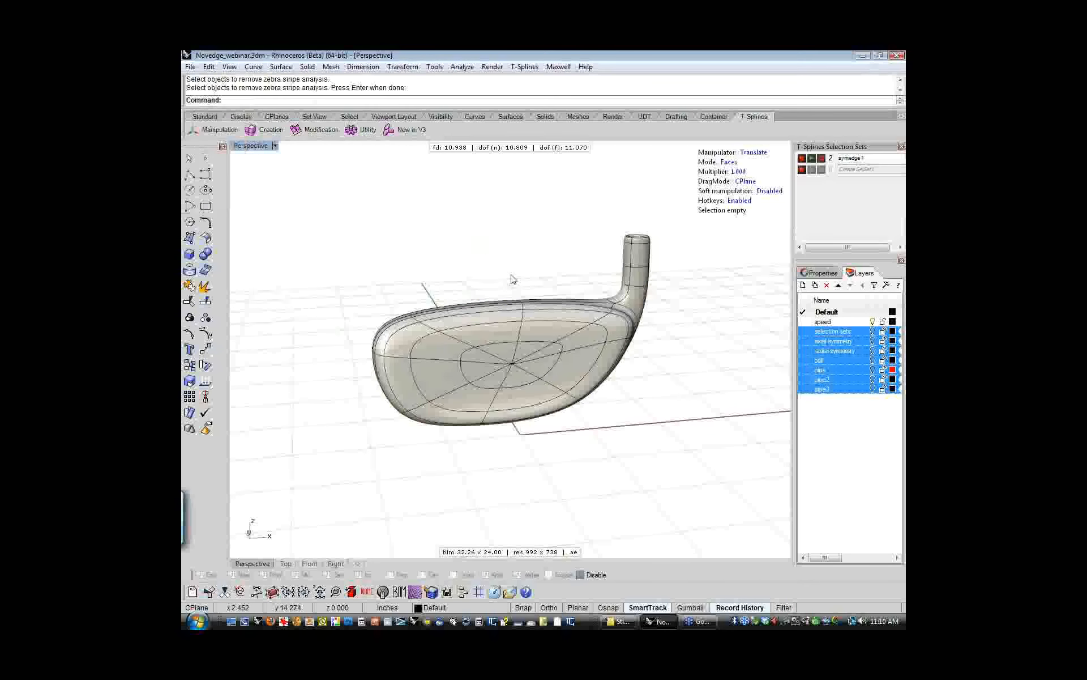
- Select the T-spline edge loop around the rim of the club face, and clear the selection
{"action": "right_click_drag", "start_coordinate": [526, 272], "coordinate": [466, 301]}
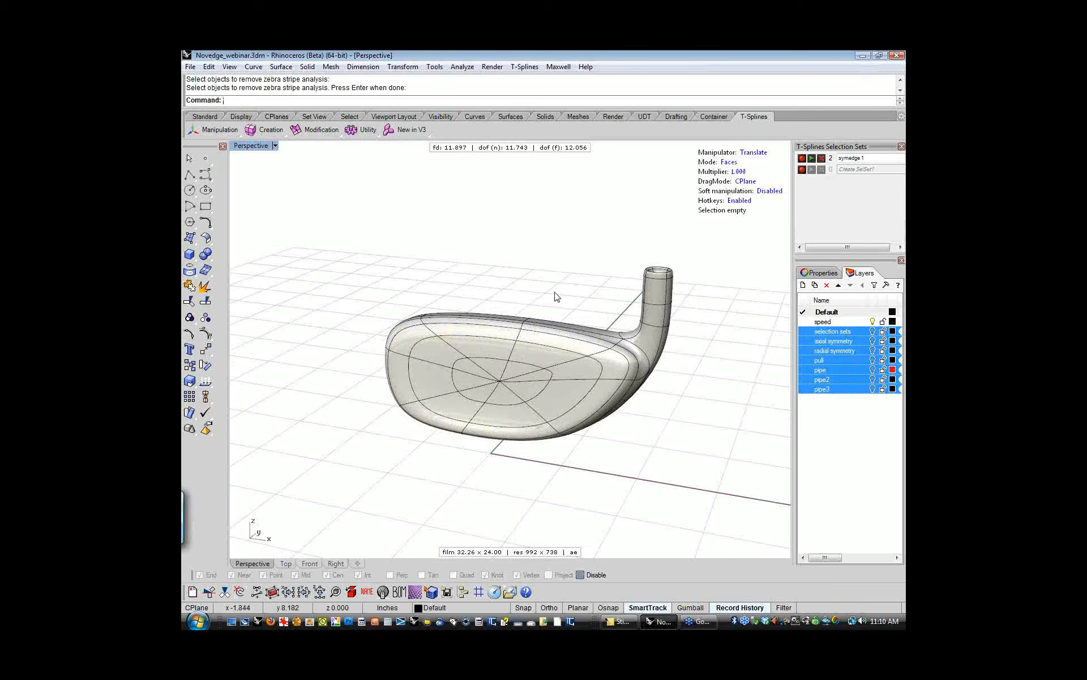
{"action": "right_click_drag", "start_coordinate": [677, 426], "coordinate": [543, 435]}
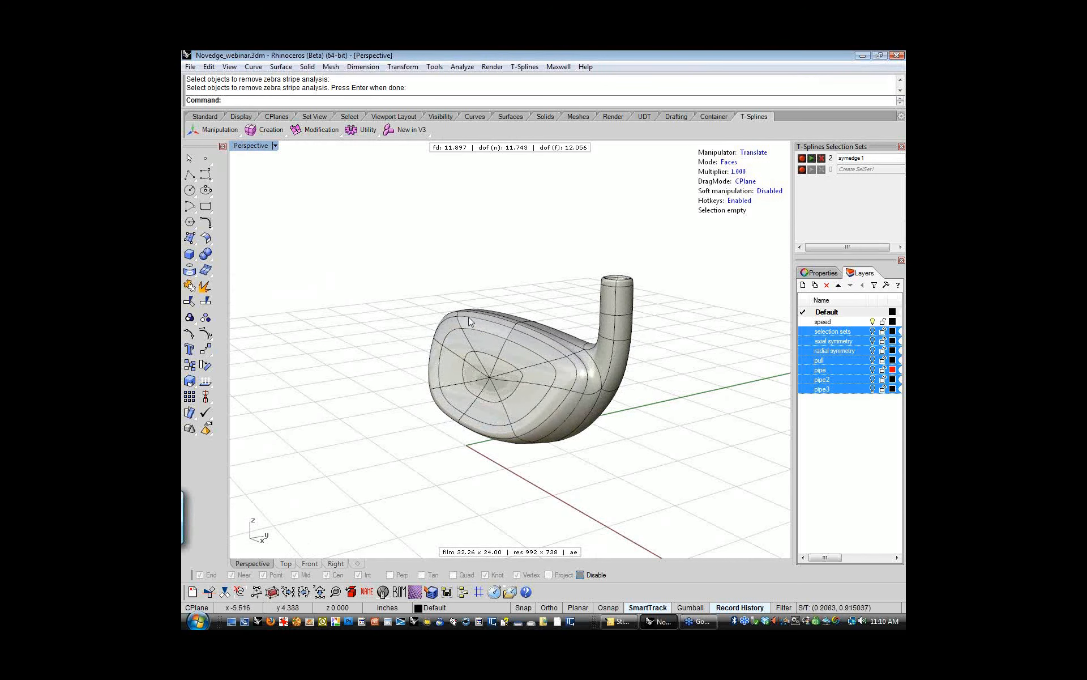
{"action": "key", "text": "s"}
{"action": "double_click", "coordinate": [577, 371]}
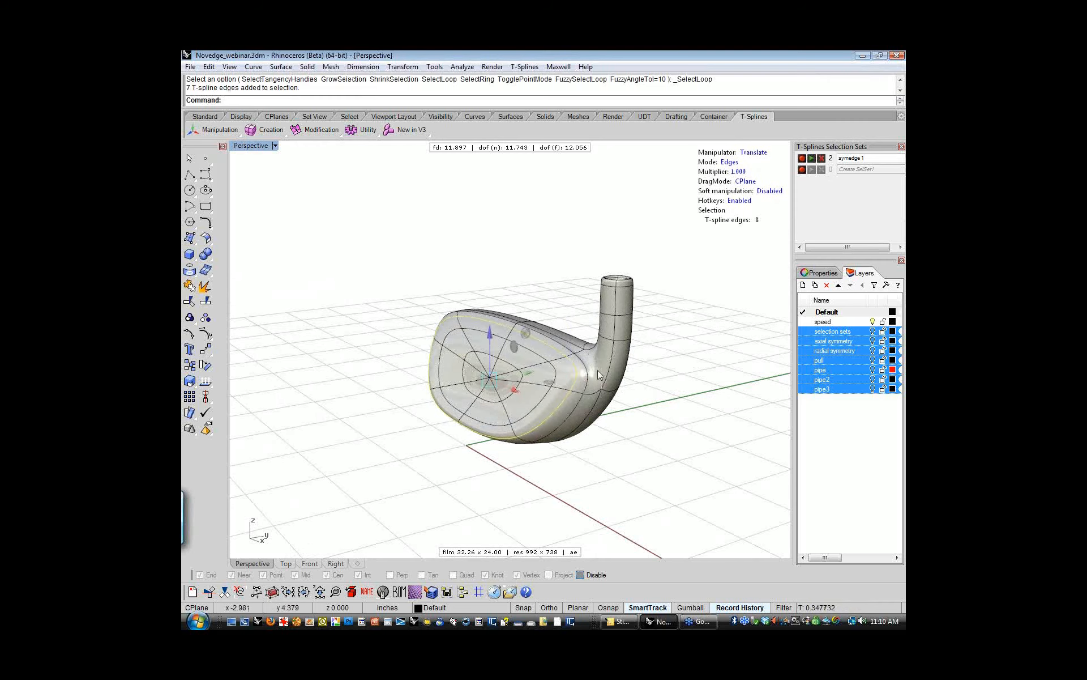
{"action": "right_click_drag", "start_coordinate": [670, 397], "coordinate": [659, 422]}
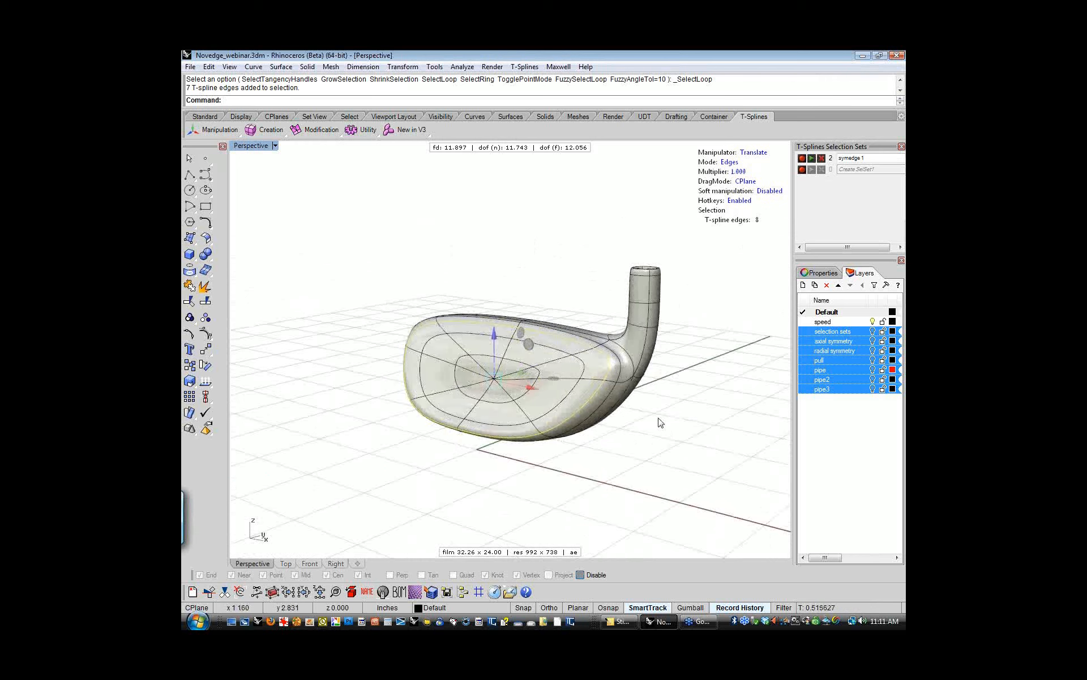
{"action": "left_click", "coordinate": [660, 422]}
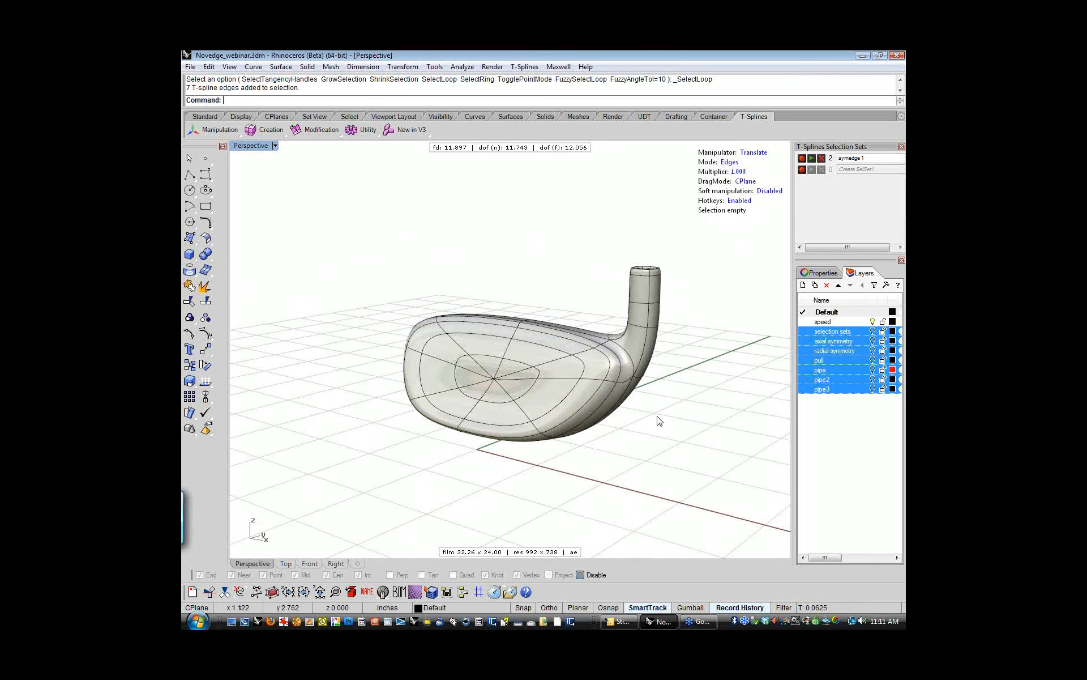
- Highlight only the speed layer in the layer list
{"action": "right_click_drag", "start_coordinate": [655, 408], "coordinate": [623, 404]}
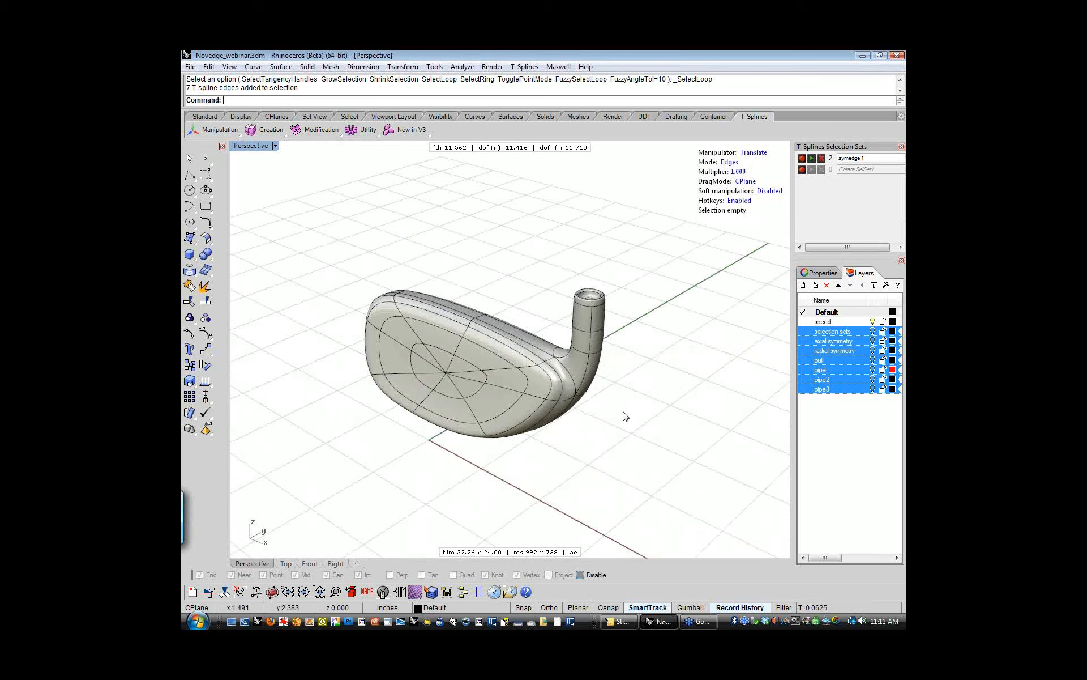
{"action": "right_click_drag", "start_coordinate": [626, 408], "coordinate": [673, 390], "text": "shift"}
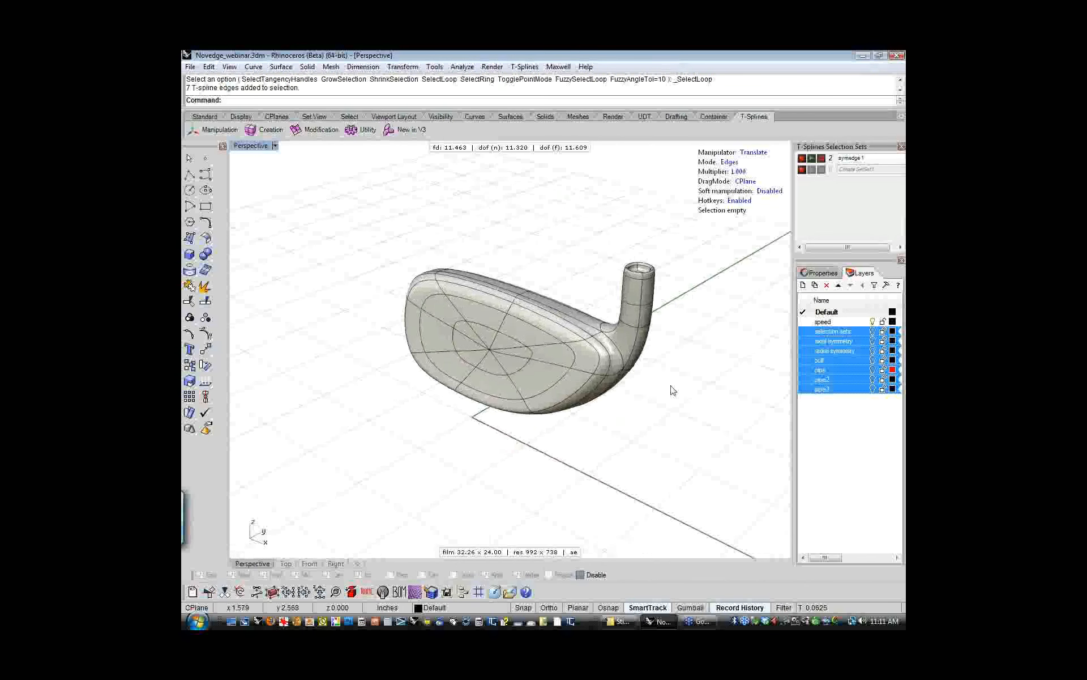
{"action": "left_click", "coordinate": [828, 322]}
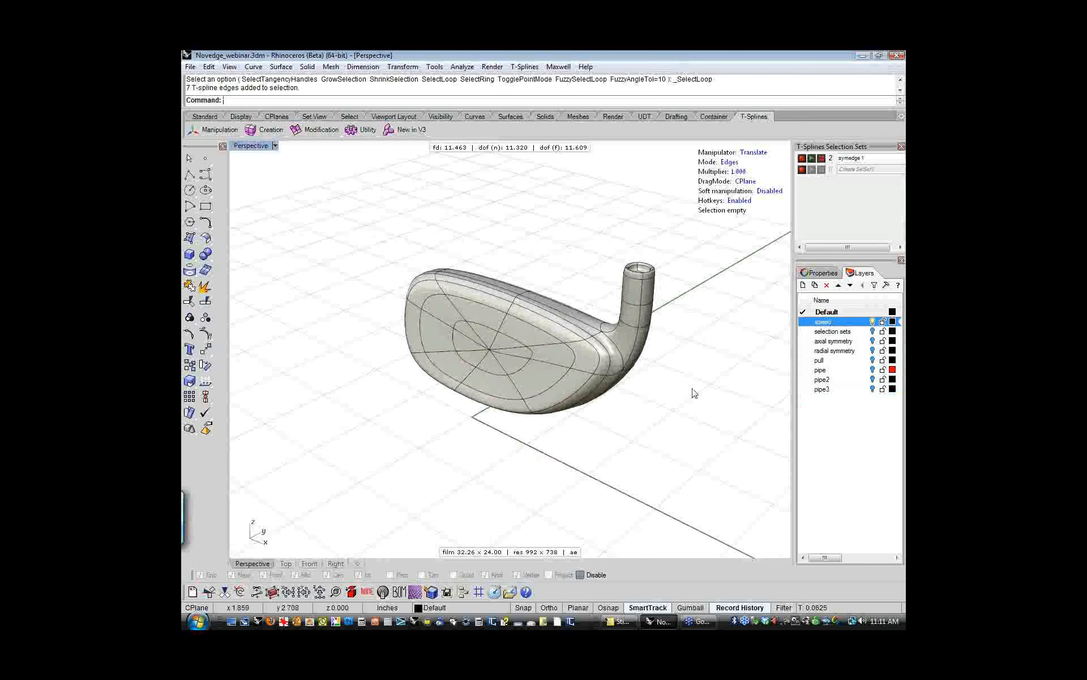
- Select four adjoining T-spline faces in the upper part of the club's front face, using face selection mode
{"action": "right_click_drag", "start_coordinate": [658, 406], "coordinate": [647, 393]}
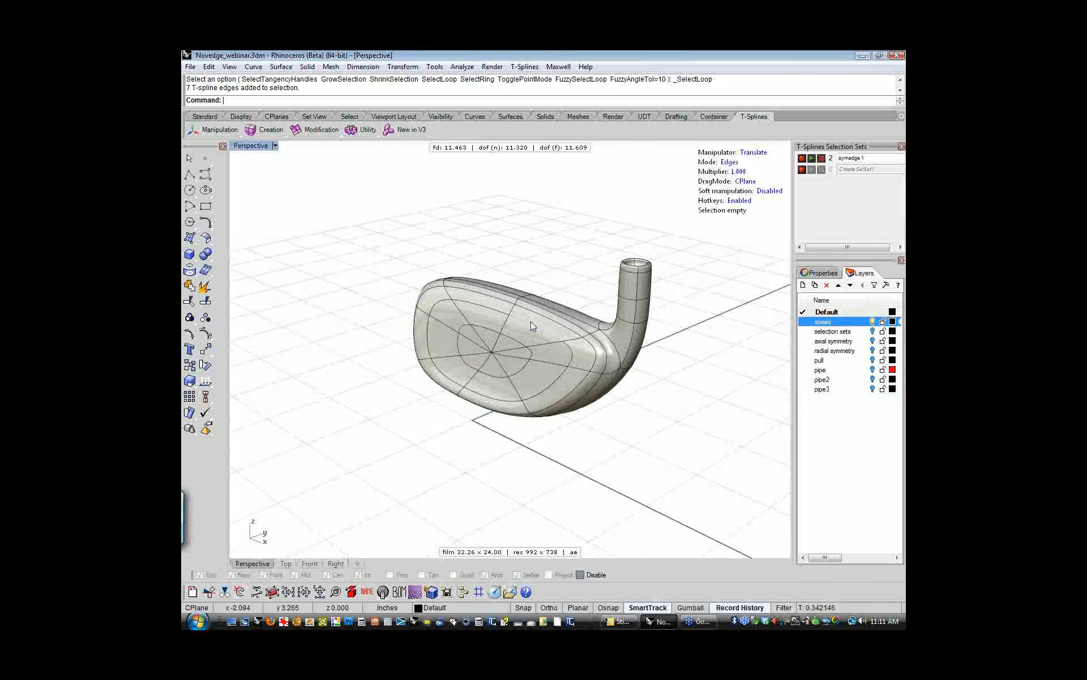
{"action": "key", "text": "d"}
{"action": "left_click", "coordinate": [534, 318]}
{"action": "left_click", "coordinate": [498, 304], "text": "shift"}
{"action": "left_click", "coordinate": [546, 332], "text": "shift"}
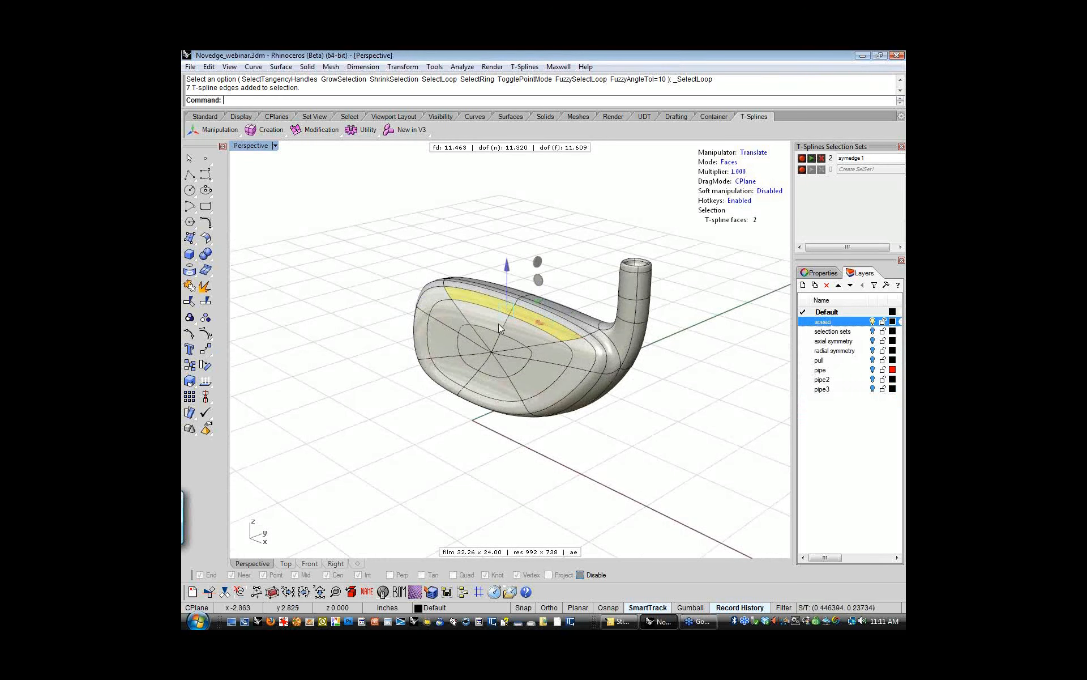
{"action": "left_click", "coordinate": [498, 322], "text": "shift"}
{"action": "right_click_drag", "start_coordinate": [646, 440], "coordinate": [643, 449]}
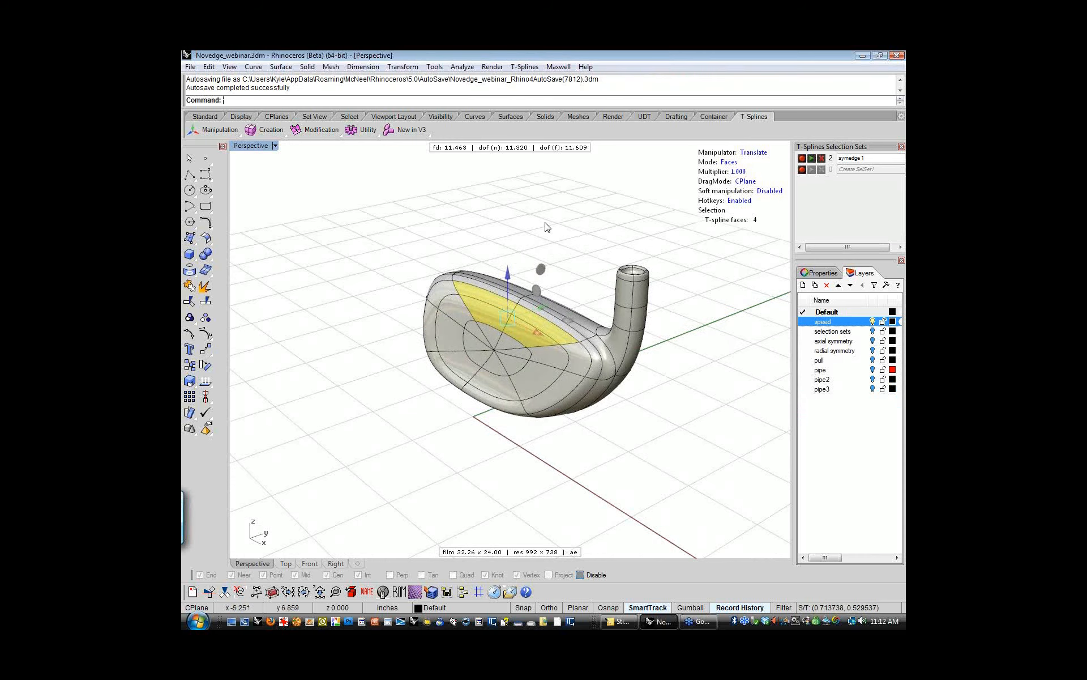
- Pull the four selected faces outward from the club head's front, toggle the move back and forth, and undo it completely
{"action": "scroll", "coordinate": [547, 231], "scroll_direction": "up", "scroll_amount": 2}
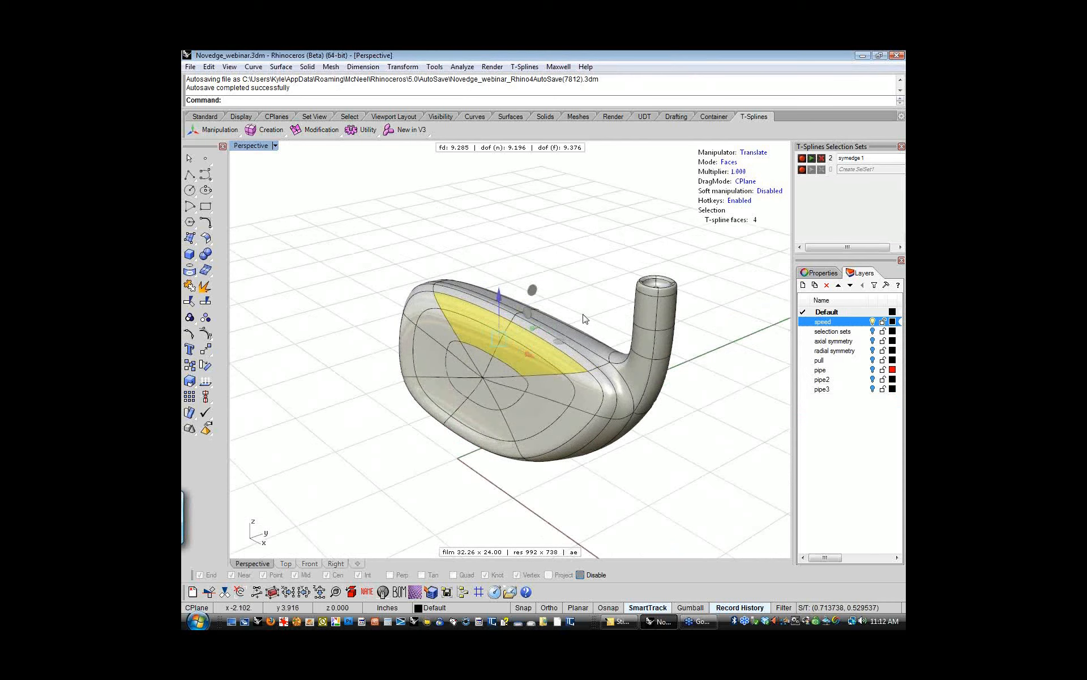
{"action": "mouse_move", "coordinate": [583, 308]}
{"action": "right_mouse_down"}
{"action": "mouse_move", "coordinate": [565, 291]}
{"action": "mouse_move", "coordinate": [568, 303]}
{"action": "right_mouse_up"}
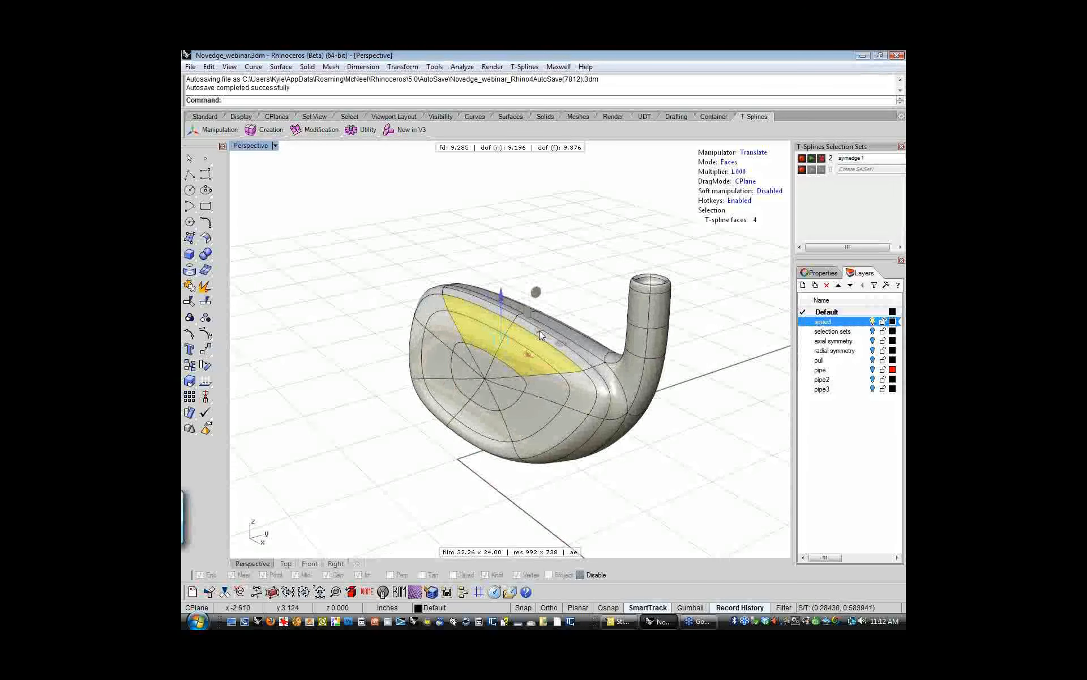
{"action": "left_click_drag", "start_coordinate": [484, 341], "coordinate": [374, 372]}
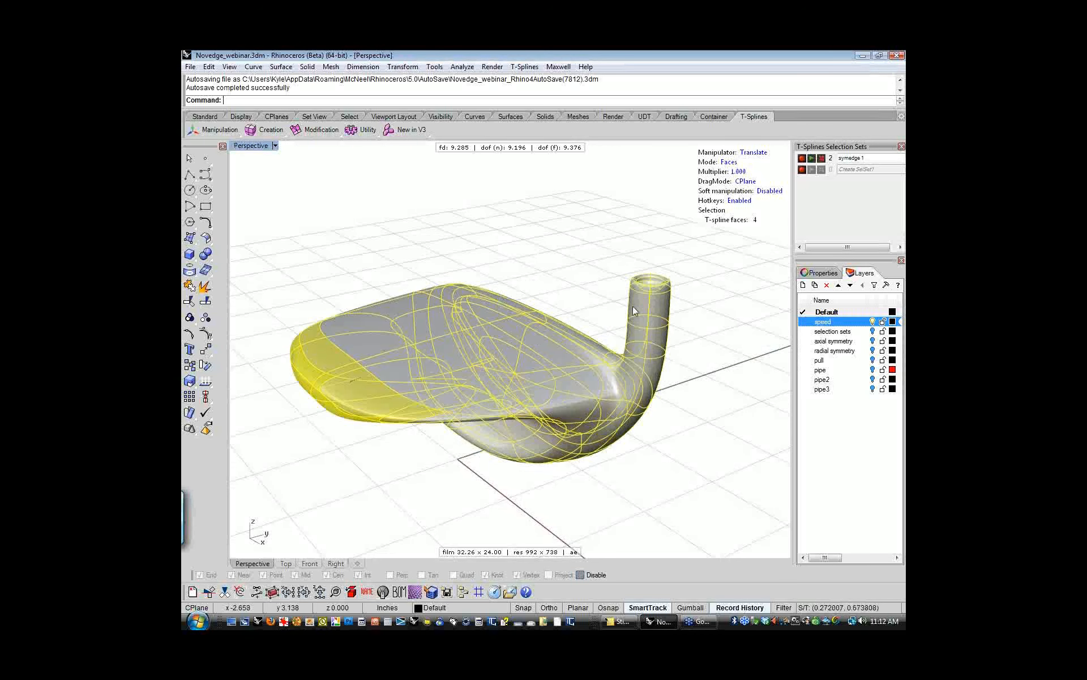
{"action": "key", "text": "ctrl+z"}
{"action": "key", "text": "ctrl+y"}
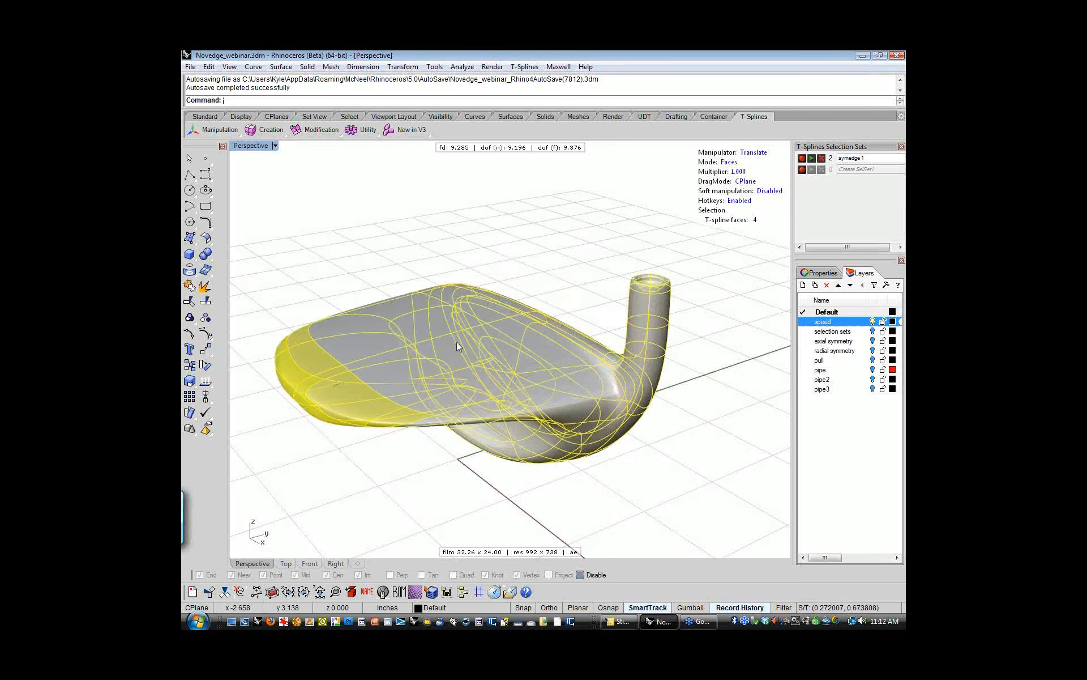
{"action": "key", "text": "ctrl+z"}
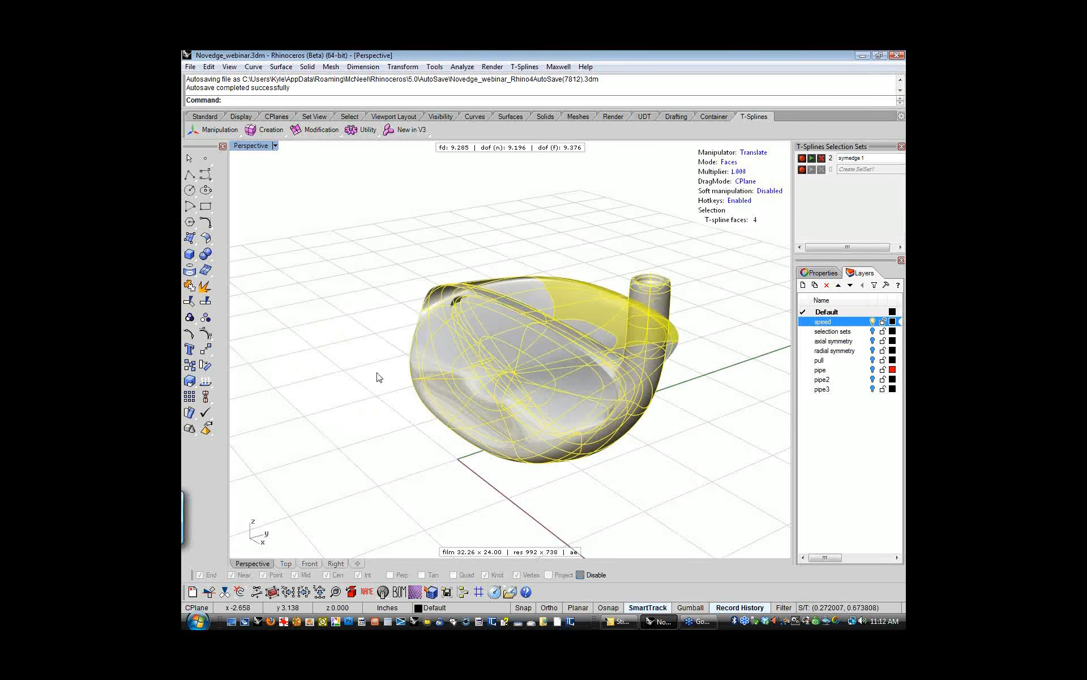
{"action": "key", "text": "ctrl+y"}
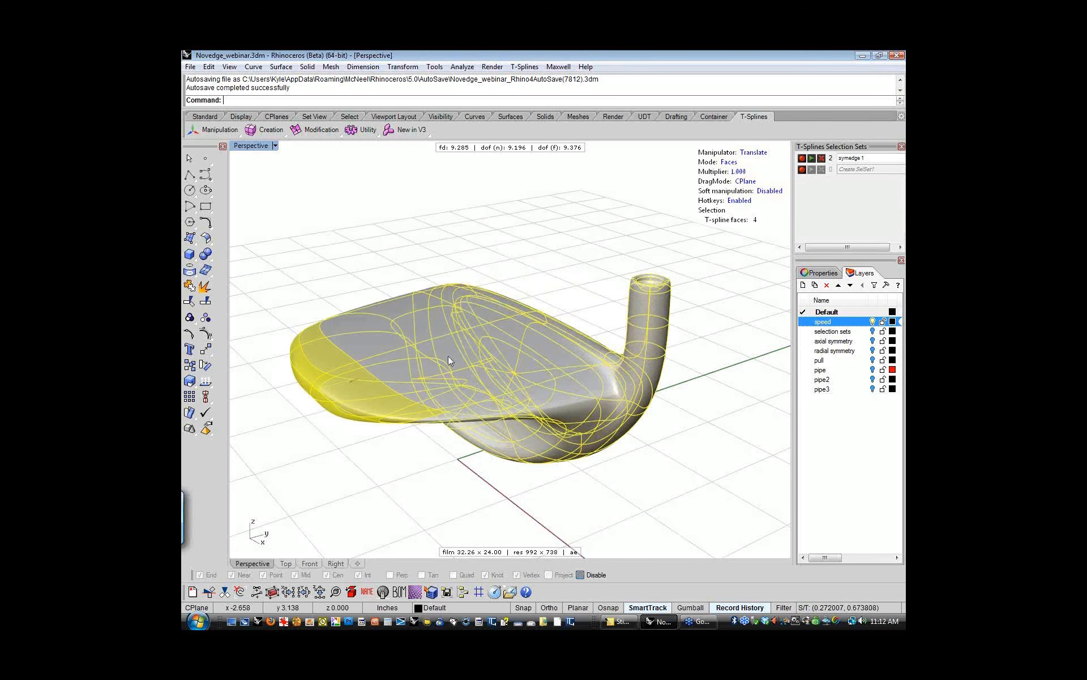
{"action": "key", "text": "ctrl+z"}
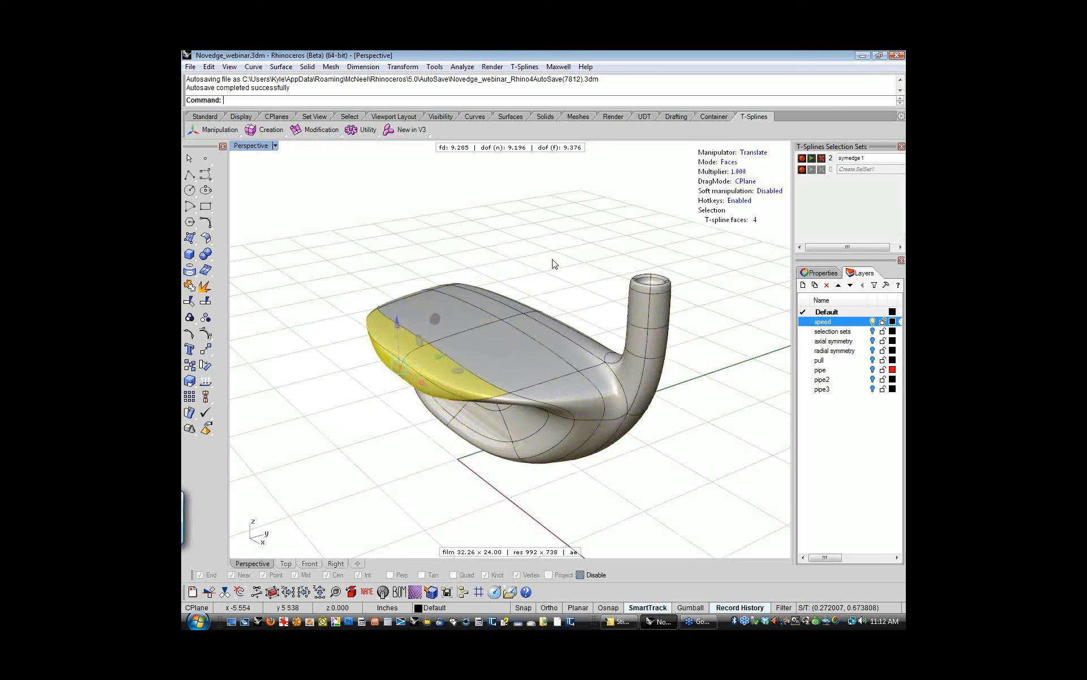
{"action": "key", "text": "ctrl+z"}
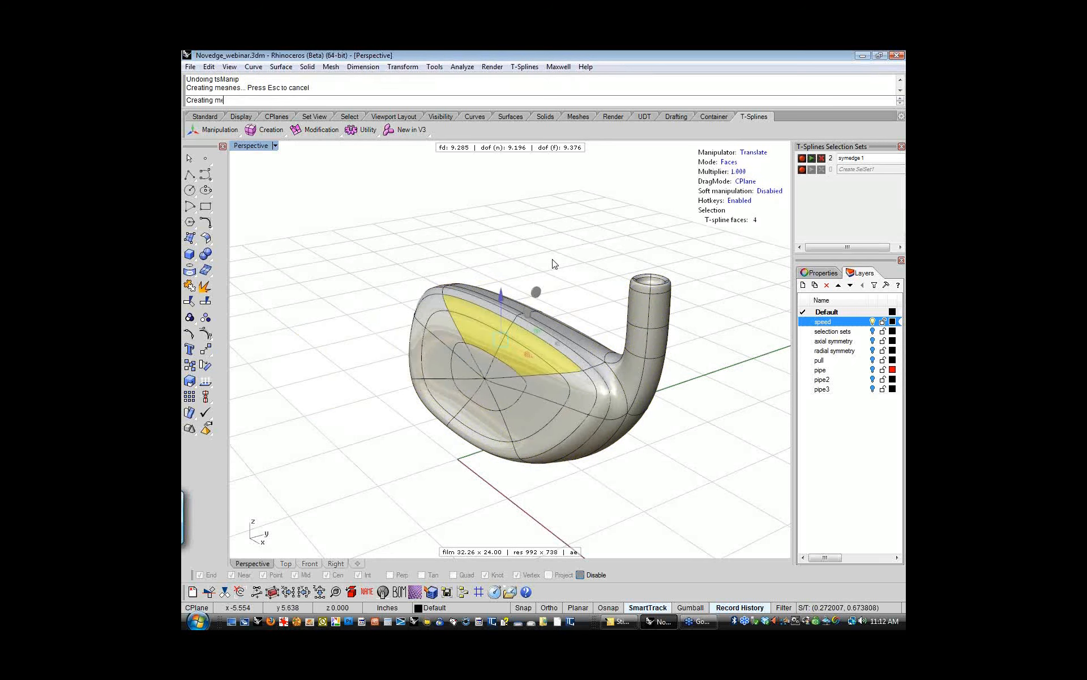
- Set the T-Splines smooth objects display to Fastest, and test it by shifting the selected faces and undoing the shift
{"action": "left_click", "coordinate": [524, 66]}
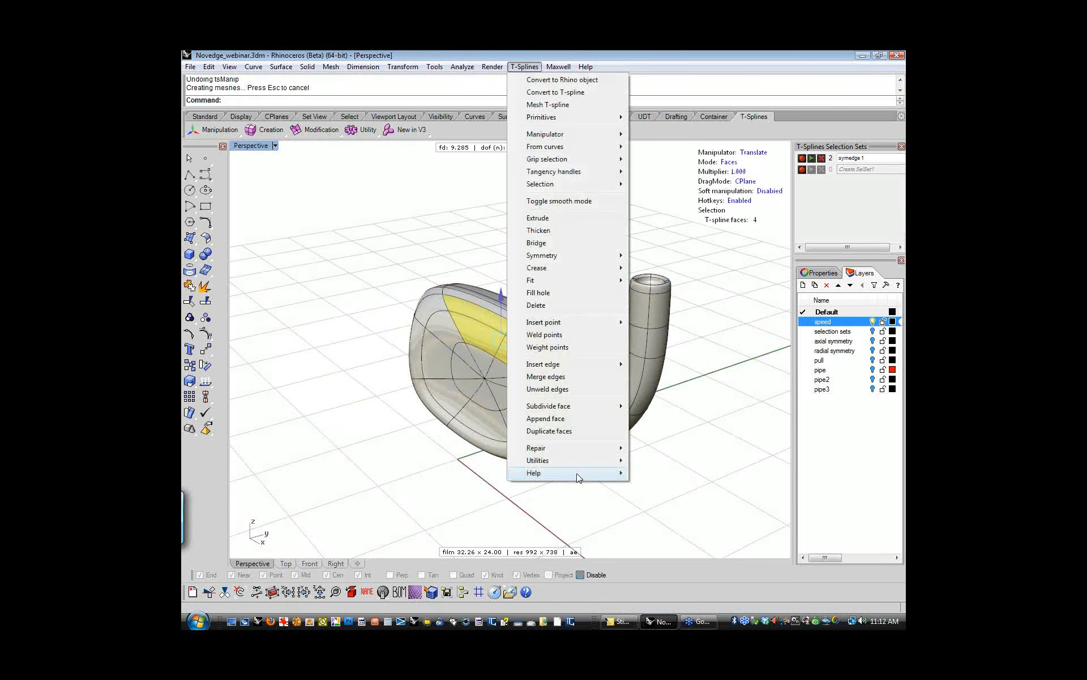
{"action": "mouse_move", "coordinate": [578, 472]}
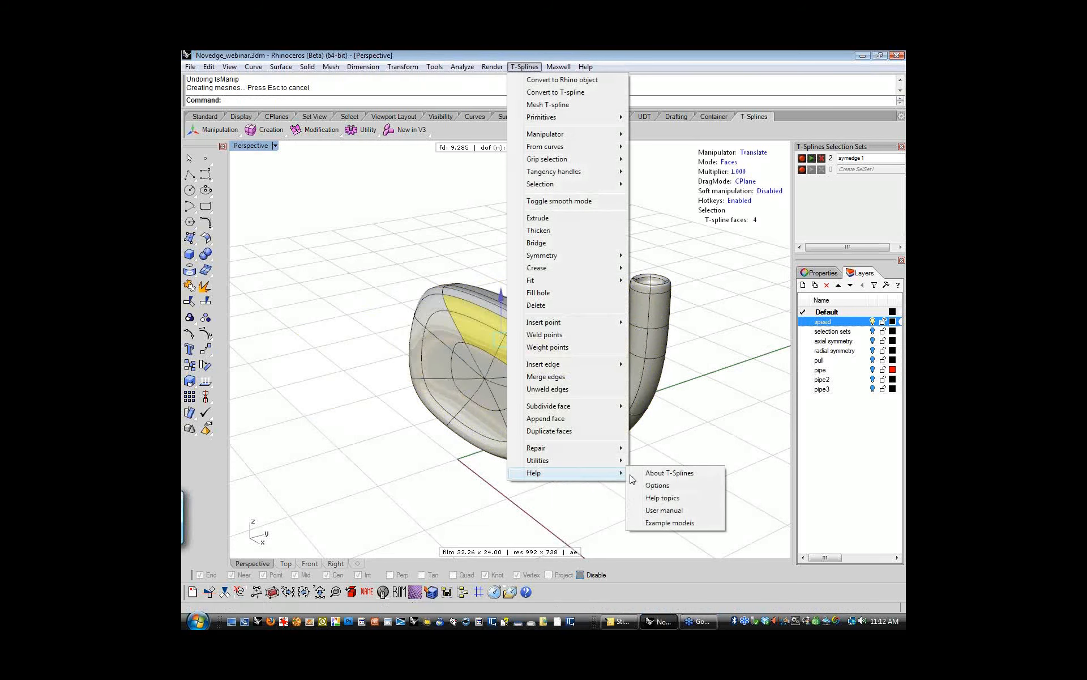
{"action": "left_click", "coordinate": [656, 485]}
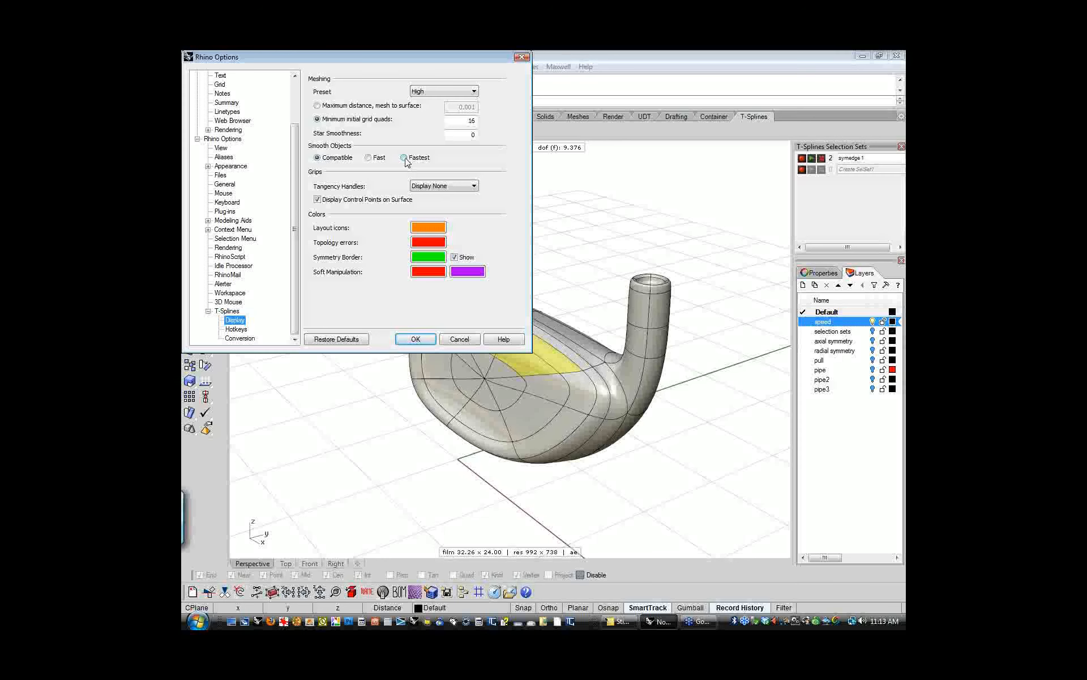
{"action": "left_click", "coordinate": [404, 158]}
{"action": "left_click", "coordinate": [416, 339]}
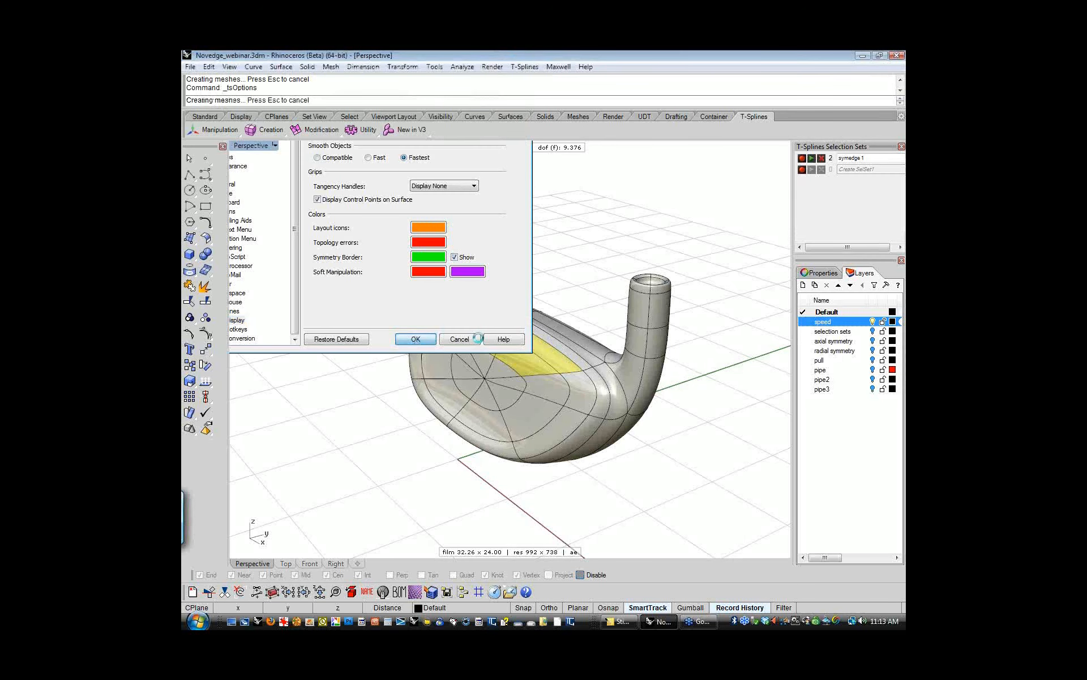
{"action": "mouse_move", "coordinate": [535, 331]}
{"action": "left_mouse_down"}
{"action": "mouse_move", "coordinate": [451, 348]}
{"action": "mouse_move", "coordinate": [585, 316]}
{"action": "mouse_move", "coordinate": [391, 338]}
{"action": "mouse_move", "coordinate": [551, 318]}
{"action": "mouse_move", "coordinate": [444, 341]}
{"action": "mouse_move", "coordinate": [526, 333]}
{"action": "mouse_move", "coordinate": [518, 339]}
{"action": "left_mouse_up"}
{"action": "key", "text": "ctrl+z"}
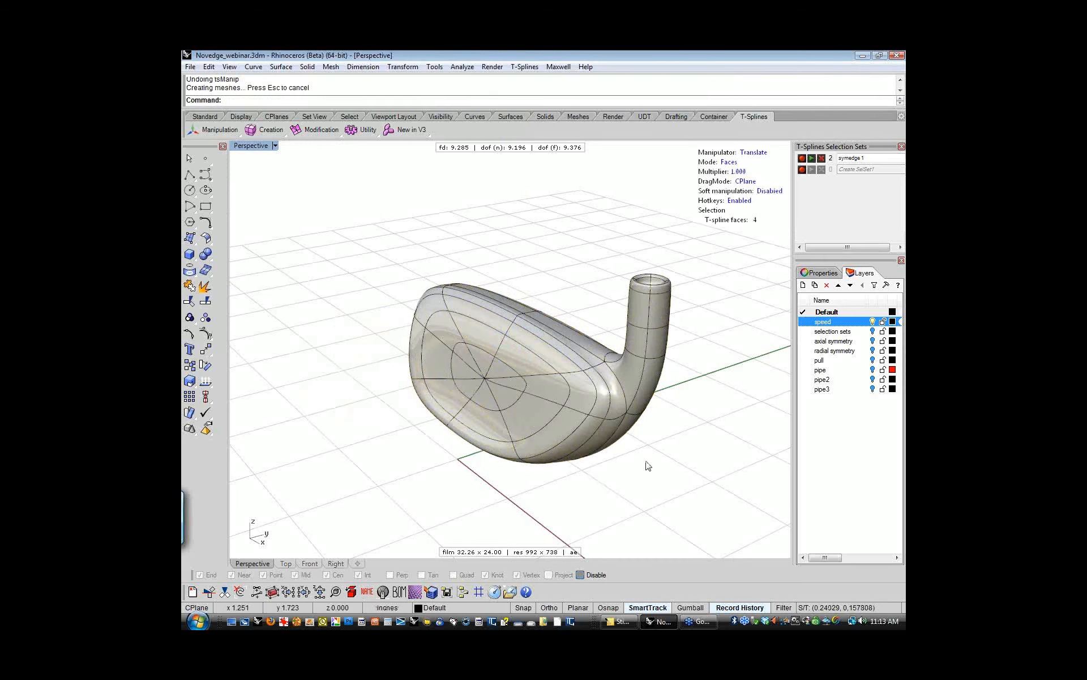
- Examine the club head's surface in a Shade preview without wires, using the Fastest smooth objects setting
{"action": "scroll", "coordinate": [664, 429], "scroll_direction": "up", "scroll_amount": 4}
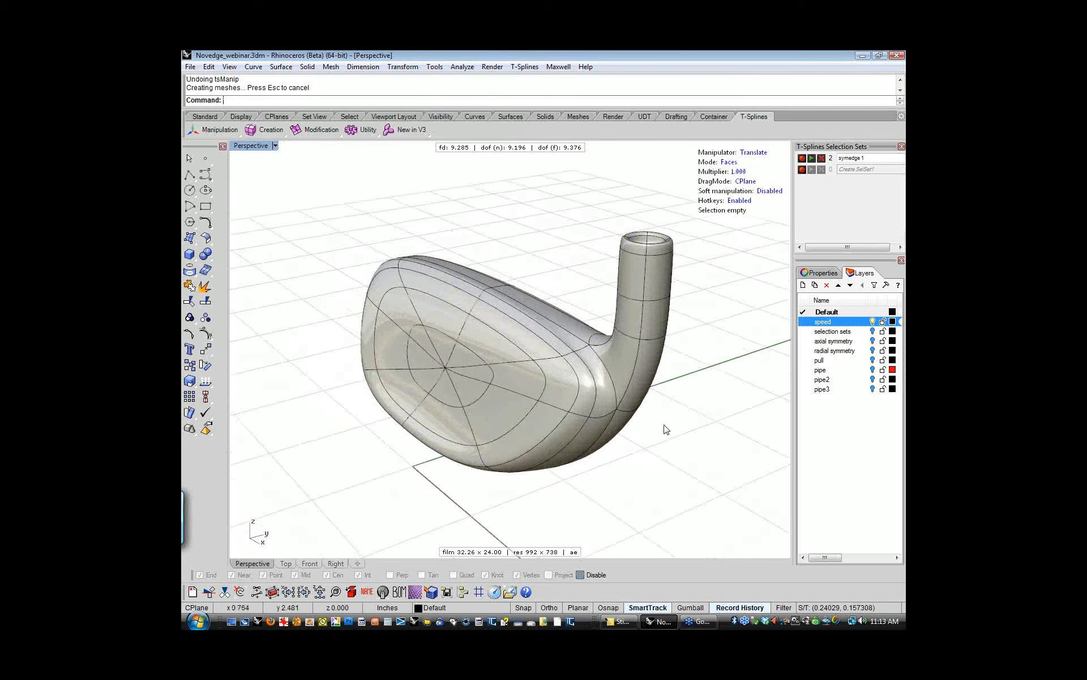
{"action": "right_click_drag", "start_coordinate": [663, 430], "coordinate": [631, 372]}
{"action": "middle_click", "coordinate": [630, 372]}
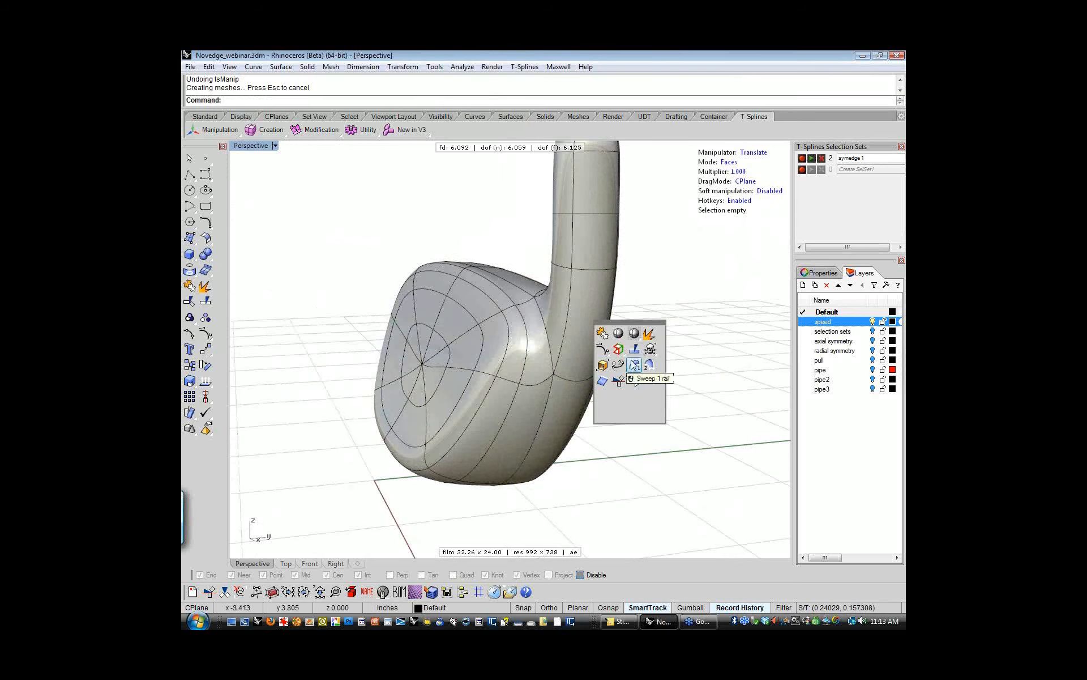
{"action": "left_click", "coordinate": [621, 334]}
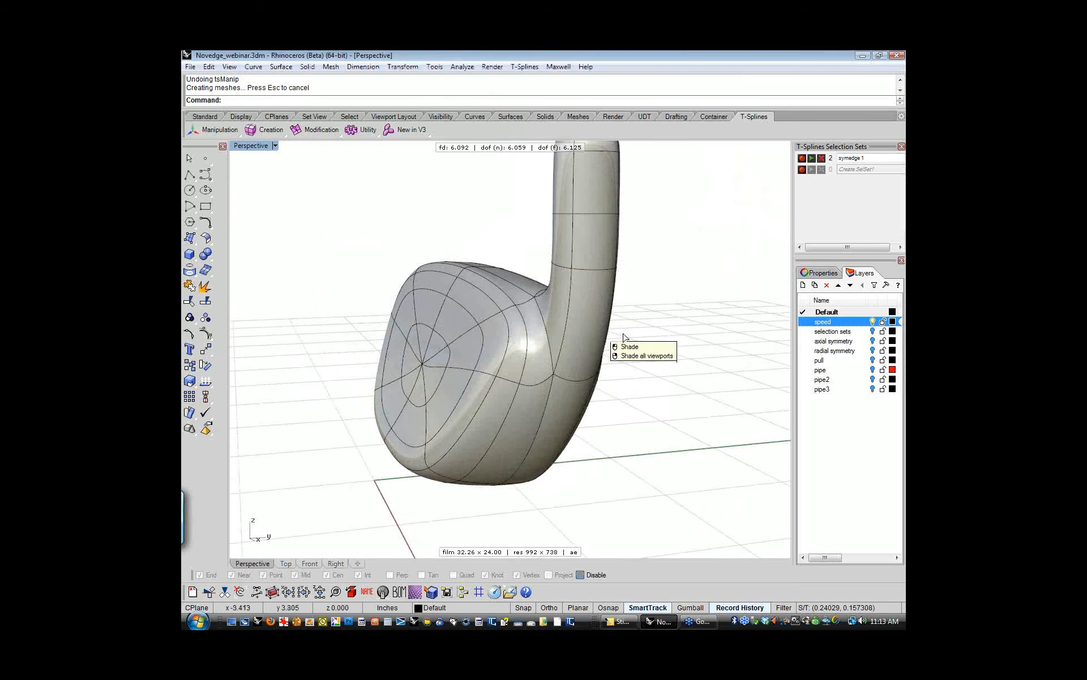
{"action": "right_click_drag", "start_coordinate": [623, 338], "coordinate": [564, 295]}
- Set the smooth objects display to Fast in the T-Splines display options
{"action": "left_click", "coordinate": [524, 66]}
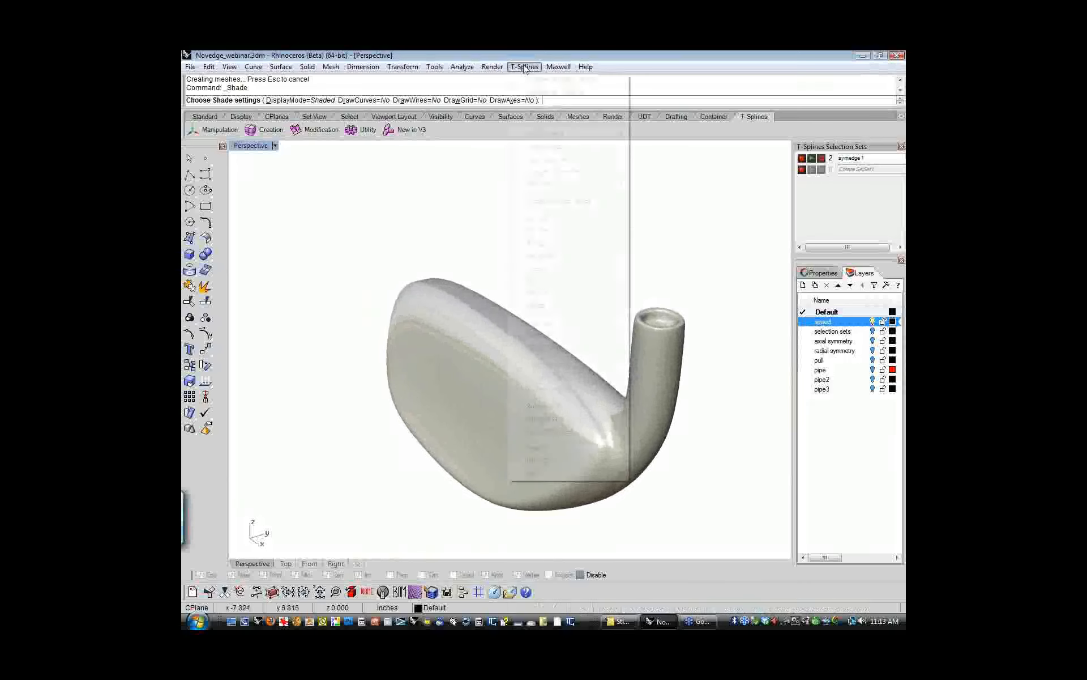
{"action": "mouse_move", "coordinate": [566, 472]}
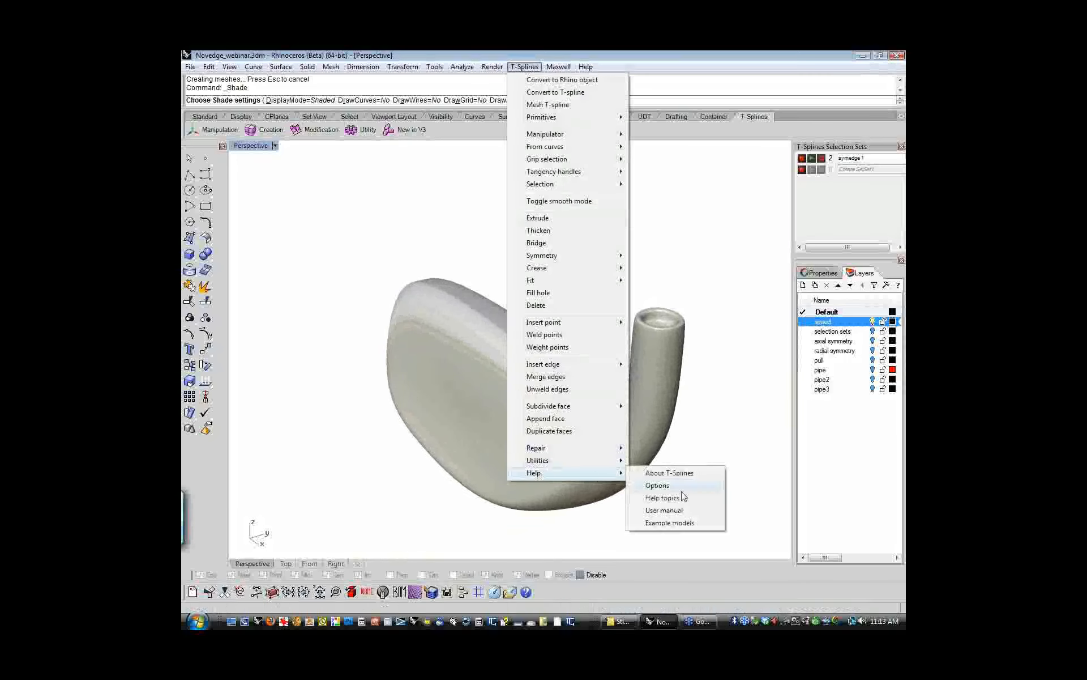
{"action": "left_click", "coordinate": [657, 485]}
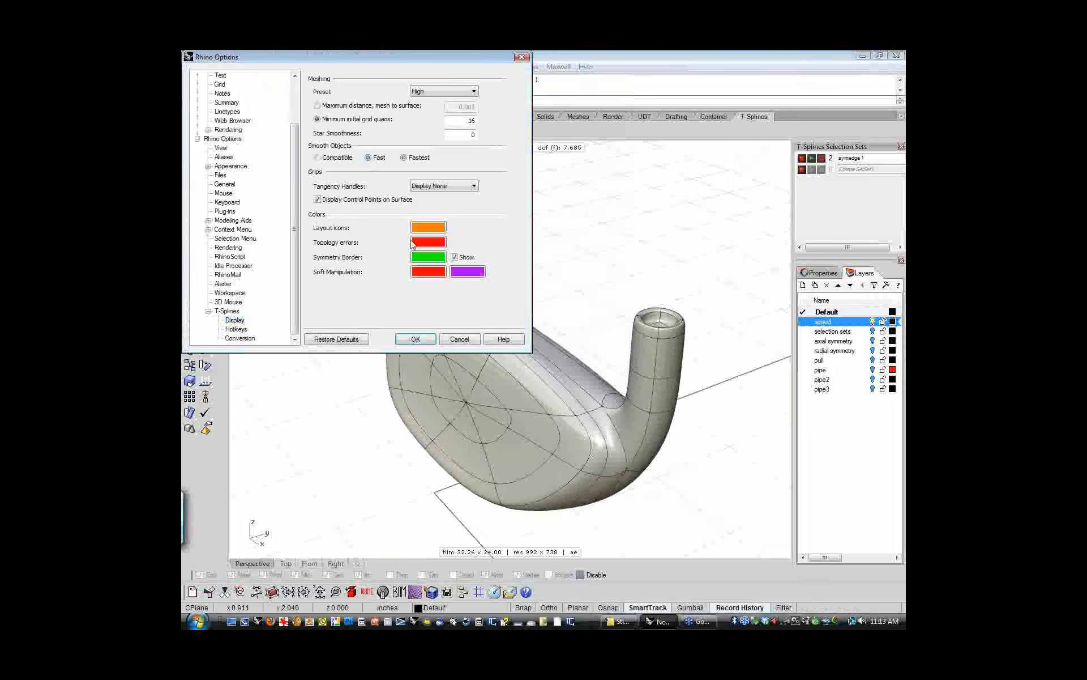
{"action": "left_click", "coordinate": [417, 338]}
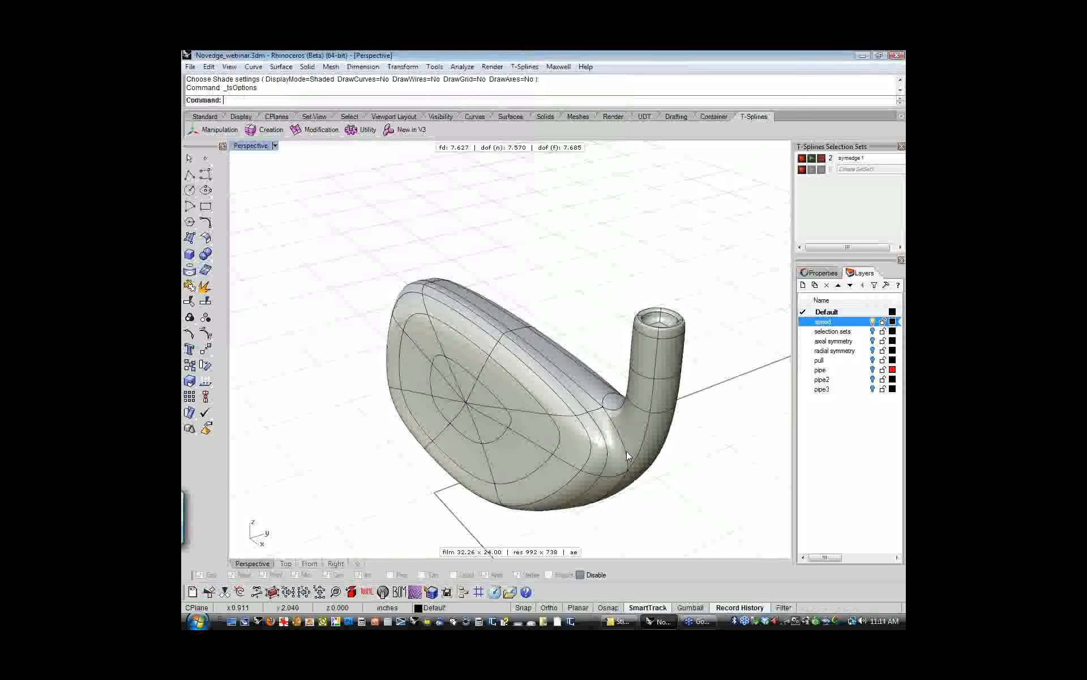
- Examine the club head from several angles in a Shade preview with the Fast setting, and leave the preview
{"action": "middle_click", "coordinate": [604, 347]}
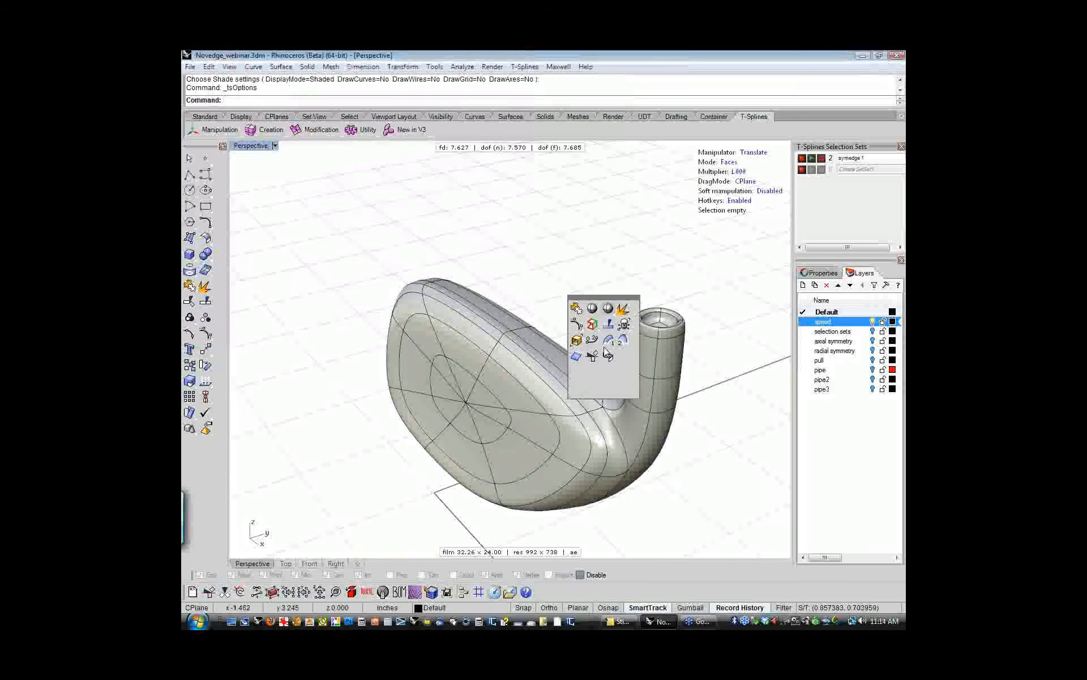
{"action": "left_click", "coordinate": [593, 309]}
{"action": "mouse_move", "coordinate": [655, 483]}
{"action": "right_mouse_down"}
{"action": "mouse_move", "coordinate": [586, 346]}
{"action": "mouse_move", "coordinate": [536, 311]}
{"action": "mouse_move", "coordinate": [511, 334]}
{"action": "mouse_move", "coordinate": [636, 406]}
{"action": "mouse_move", "coordinate": [598, 402]}
{"action": "right_mouse_up"}
{"action": "scroll", "coordinate": [587, 346], "scroll_direction": "up", "scroll_amount": 4}
{"action": "scroll", "coordinate": [512, 334], "scroll_direction": "down", "scroll_amount": 10}
{"action": "scroll", "coordinate": [566, 384], "scroll_direction": "up", "scroll_amount": 4}
{"action": "right_click_drag", "start_coordinate": [514, 289], "coordinate": [522, 308]}
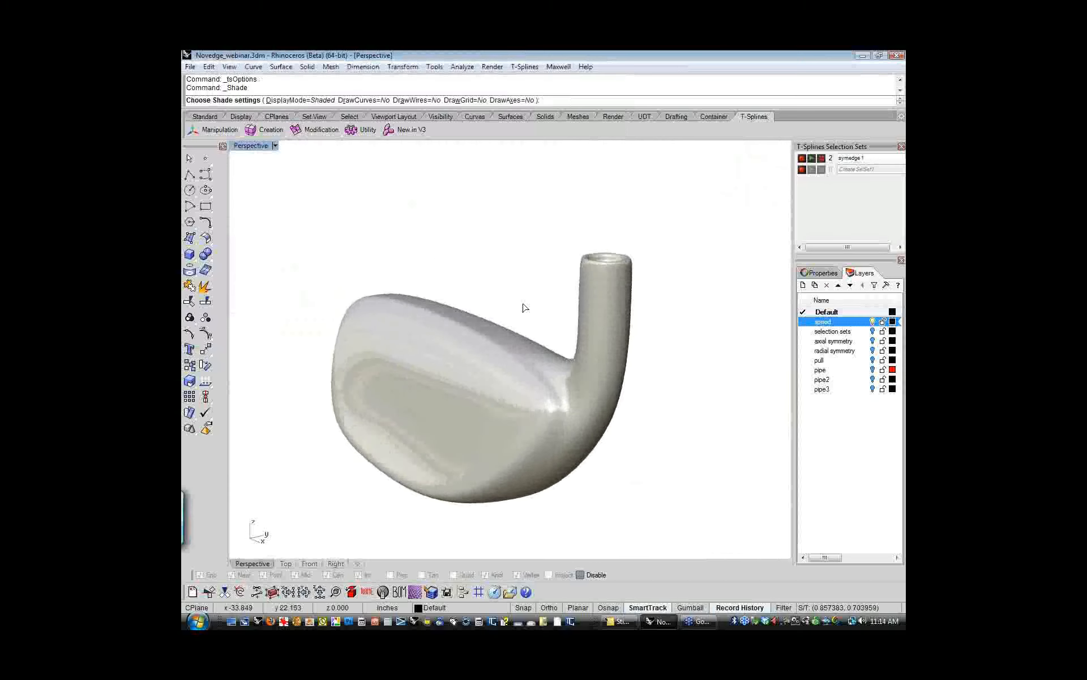
{"action": "key", "text": "Escape"}
- Select two adjoining faces in the band along the club face's upper rim, pull them outward, and undo the move
{"action": "left_click", "coordinate": [445, 342]}
{"action": "left_click", "coordinate": [396, 320], "text": "shift"}
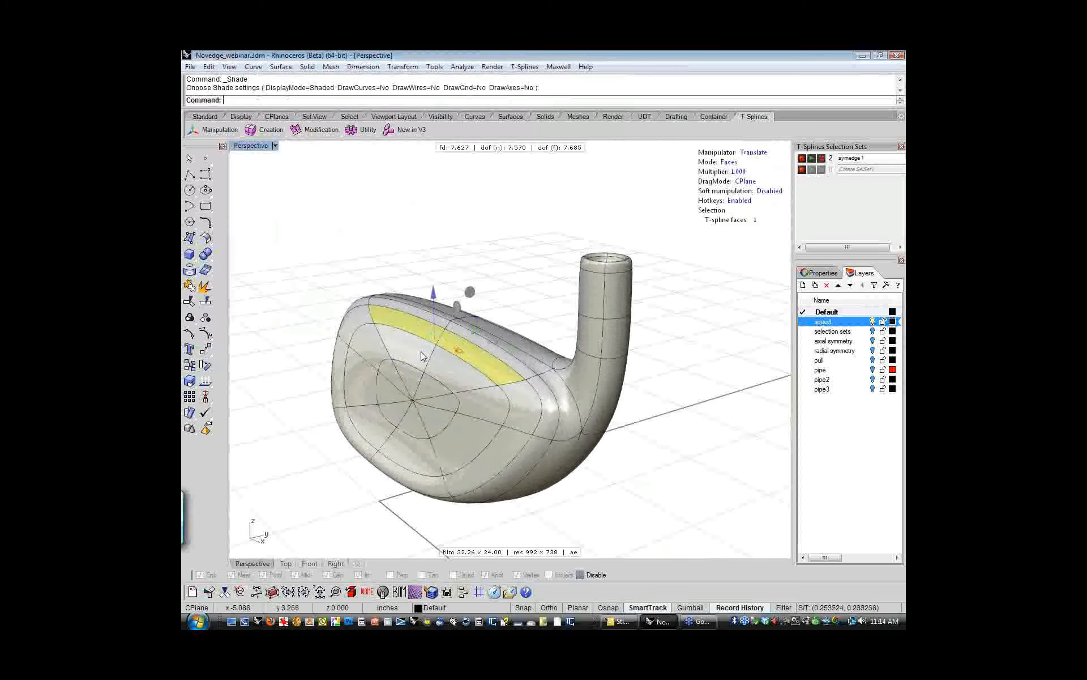
{"action": "left_click_drag", "start_coordinate": [393, 350], "coordinate": [433, 327]}
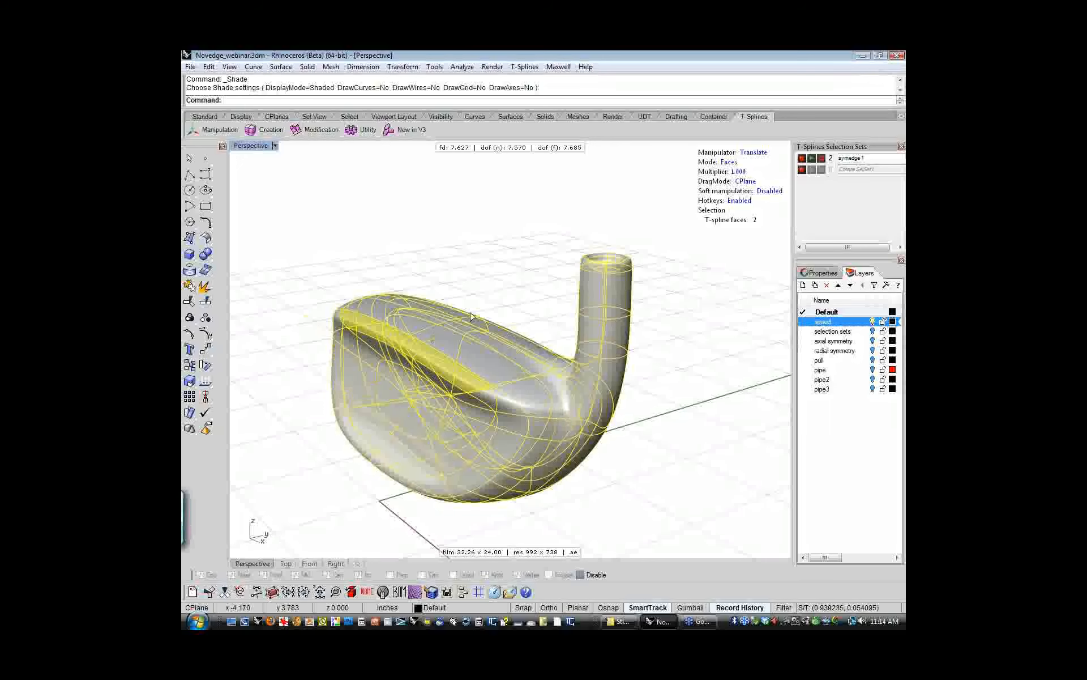
{"action": "key", "text": "ctrl+z"}
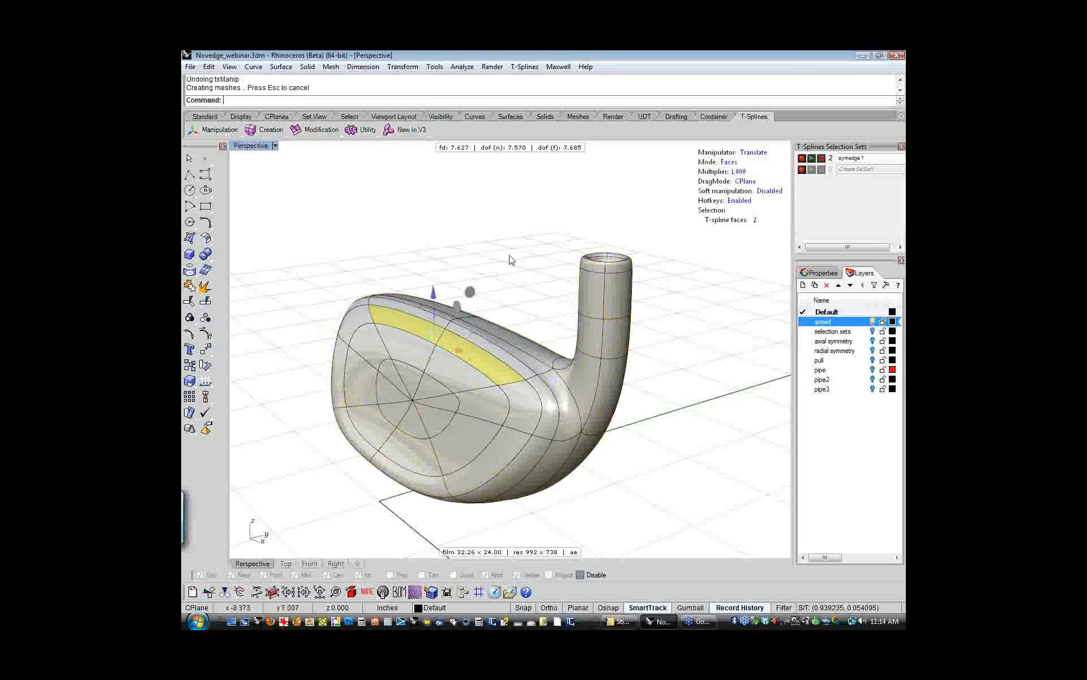
- Set the smooth objects display to Fastest in the T-Splines display options
{"action": "left_click", "coordinate": [435, 67]}
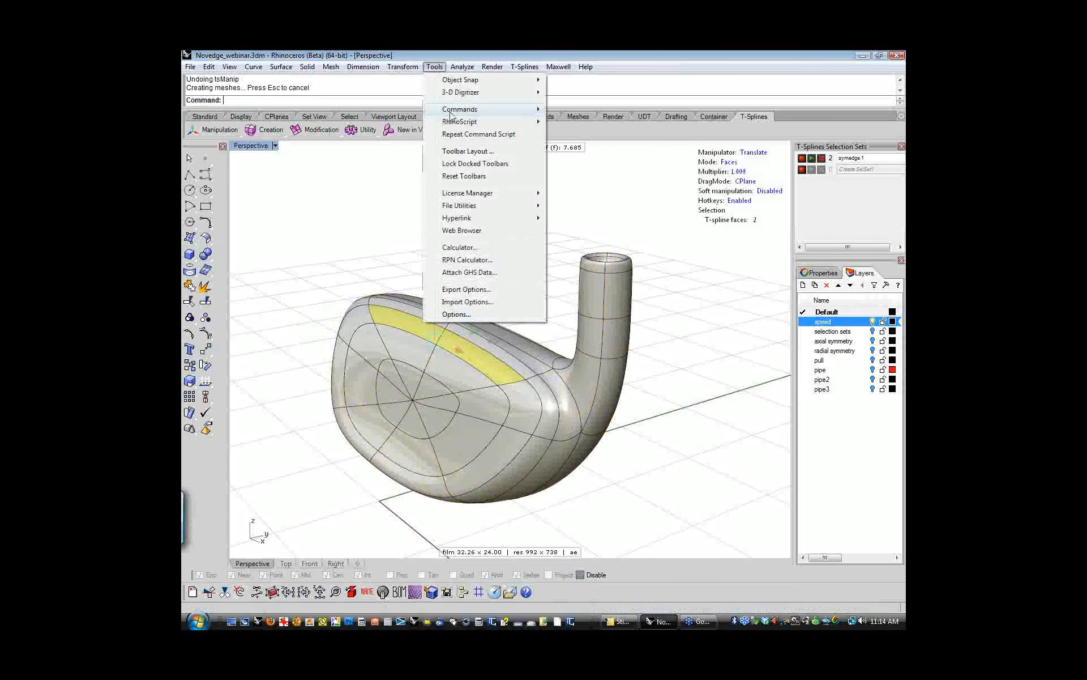
{"action": "left_click", "coordinate": [464, 314]}
{"action": "left_click", "coordinate": [404, 158]}
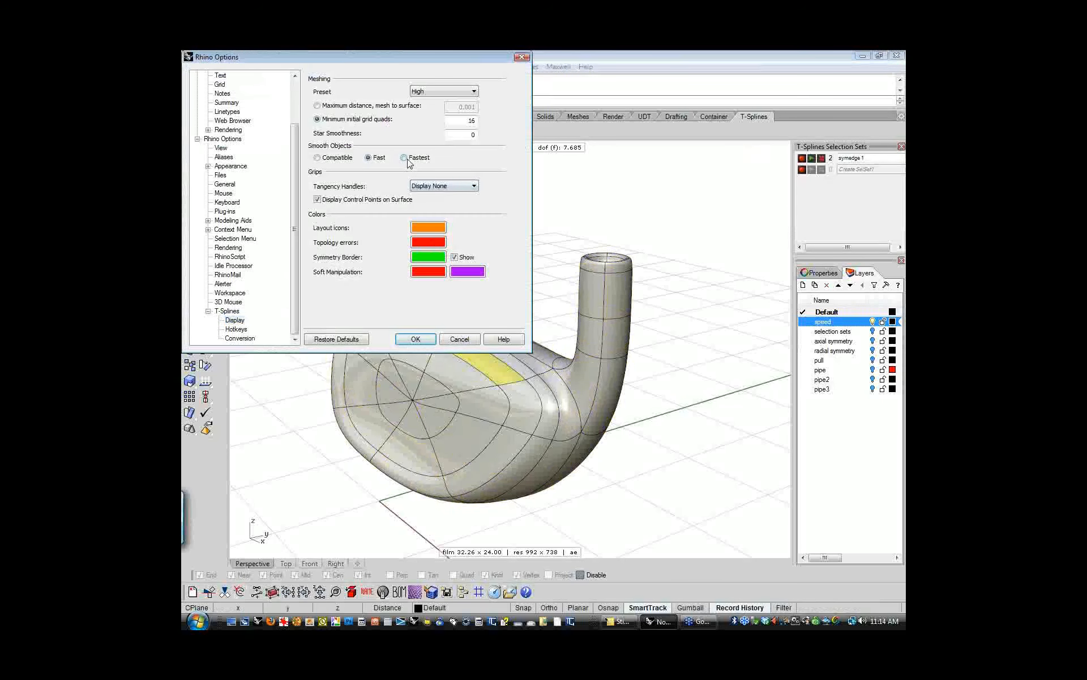
{"action": "left_click", "coordinate": [416, 339]}
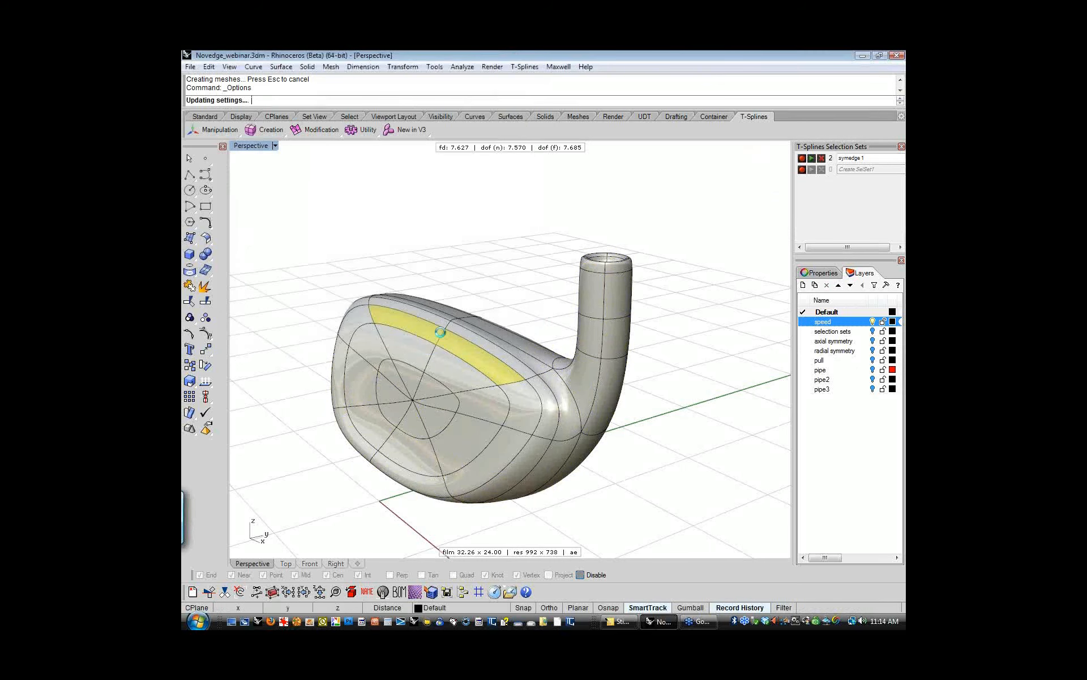
- Test face manipulation on the club head's upper rim, undo the change, and clear the selection
{"action": "mouse_move", "coordinate": [660, 451]}
{"action": "right_mouse_down"}
{"action": "mouse_move", "coordinate": [623, 460]}
{"action": "mouse_move", "coordinate": [652, 461]}
{"action": "right_mouse_up"}
{"action": "left_click", "coordinate": [521, 339]}
{"action": "left_click_drag", "start_coordinate": [520, 305], "coordinate": [504, 287]}
{"action": "key", "text": "ctrl+z"}
{"action": "left_click", "coordinate": [673, 490]}
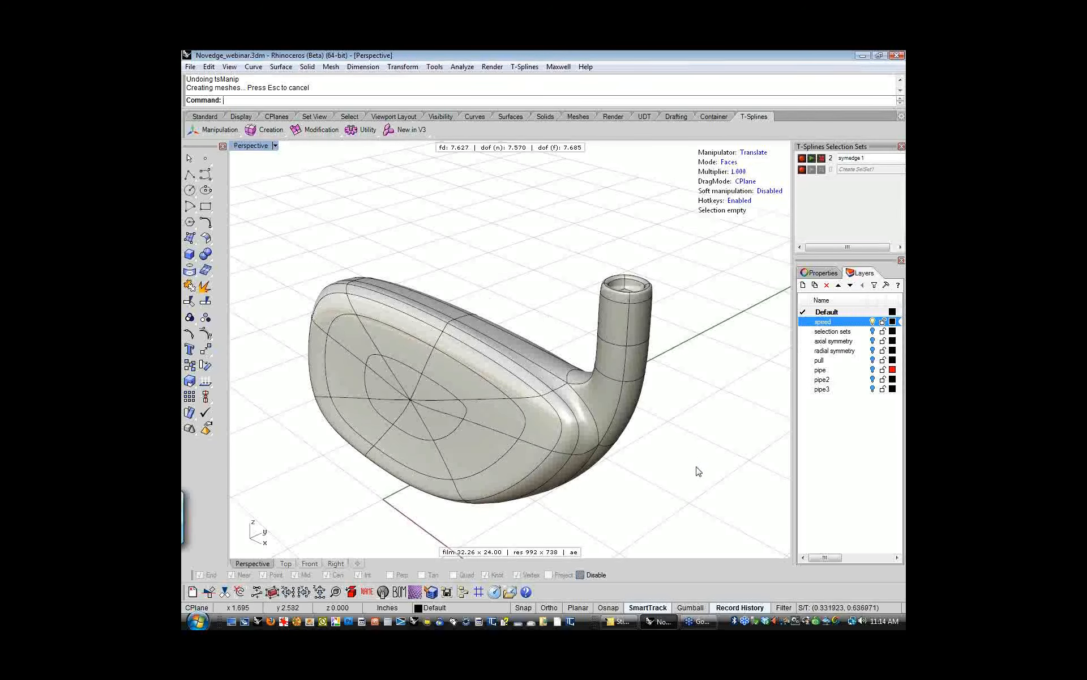
- Select two adjoining faces in the upper part of the club's front, extrude them slightly outward, and undo the last longer pull
{"action": "mouse_move", "coordinate": [690, 473]}
{"action": "right_mouse_down"}
{"action": "mouse_move", "coordinate": [470, 391]}
{"action": "mouse_move", "coordinate": [595, 455]}
{"action": "mouse_move", "coordinate": [672, 463]}
{"action": "right_mouse_up"}
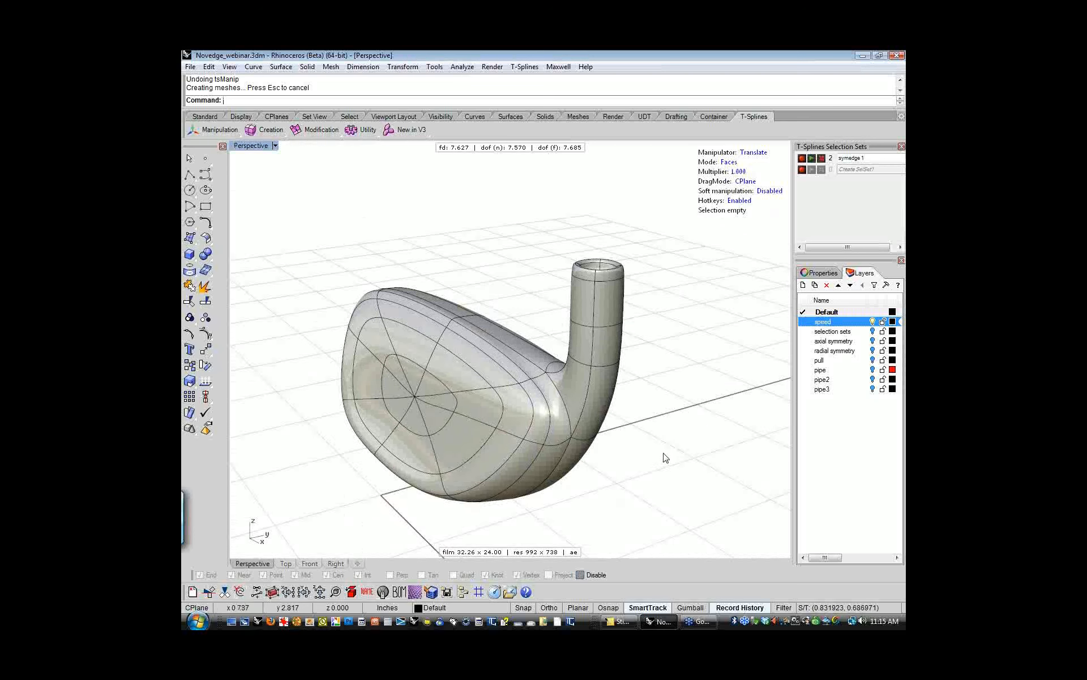
{"action": "left_click", "coordinate": [451, 376]}
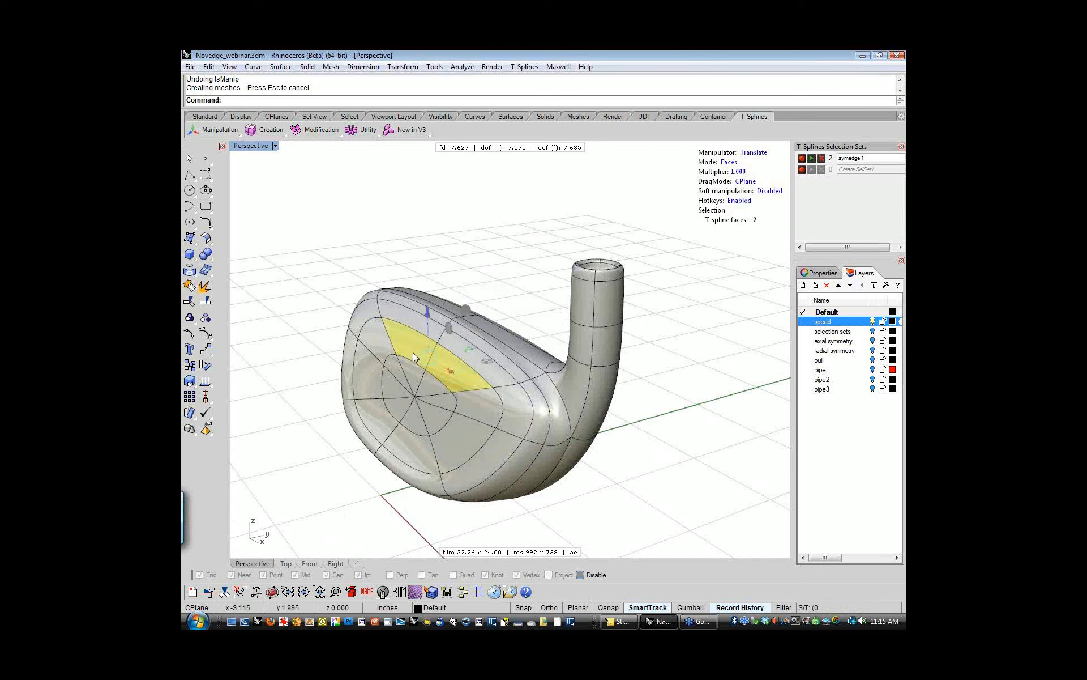
{"action": "left_click_drag", "start_coordinate": [469, 349], "coordinate": [432, 356]}
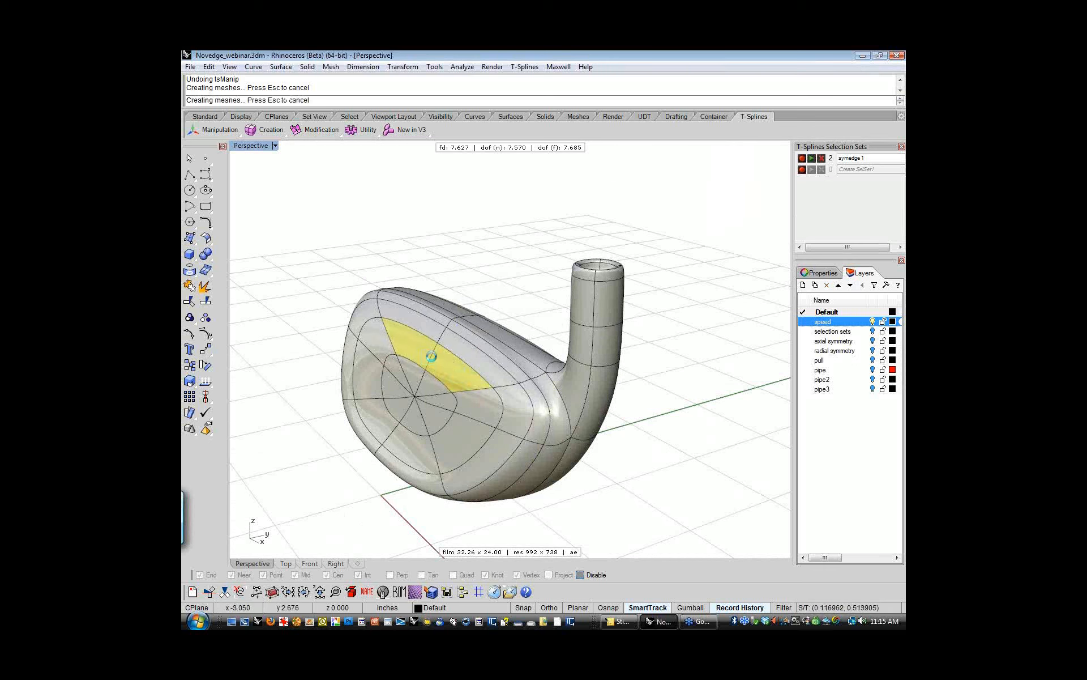
{"action": "left_click_drag", "start_coordinate": [447, 352], "coordinate": [448, 355]}
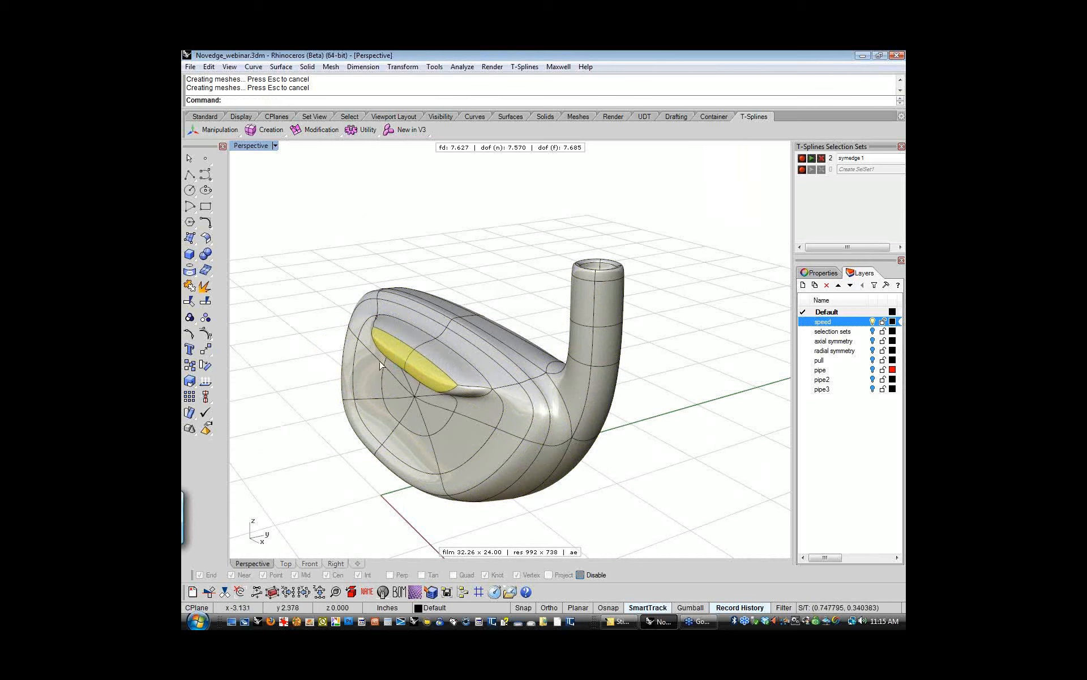
{"action": "mouse_move", "coordinate": [376, 361]}
{"action": "left_mouse_down"}
{"action": "mouse_move", "coordinate": [355, 365]}
{"action": "mouse_move", "coordinate": [387, 355]}
{"action": "left_mouse_up"}
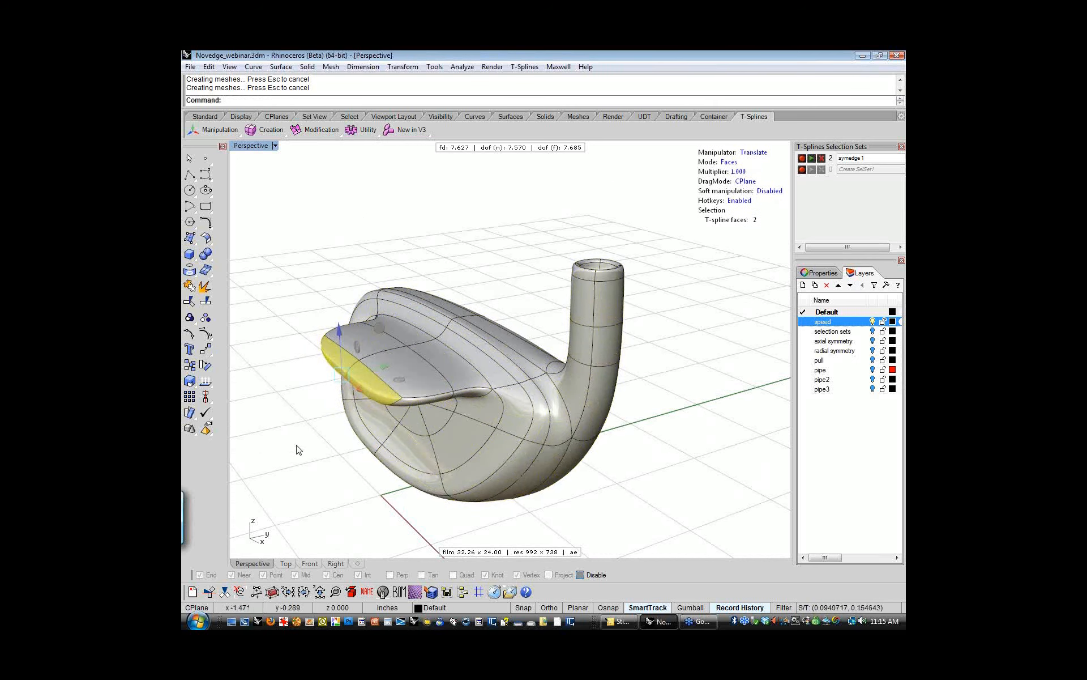
{"action": "key", "text": "ctrl+z"}
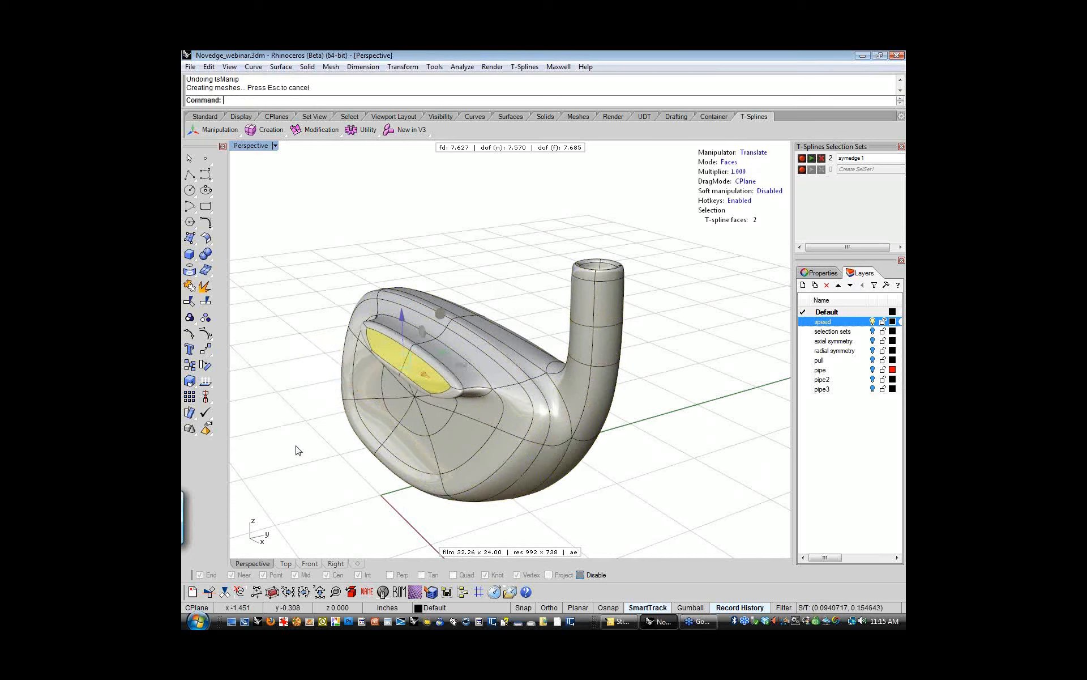
- Undo the move and the extrusion of the two faces on the club's front, and clear the selection
{"action": "key", "text": "ctrl+z"}
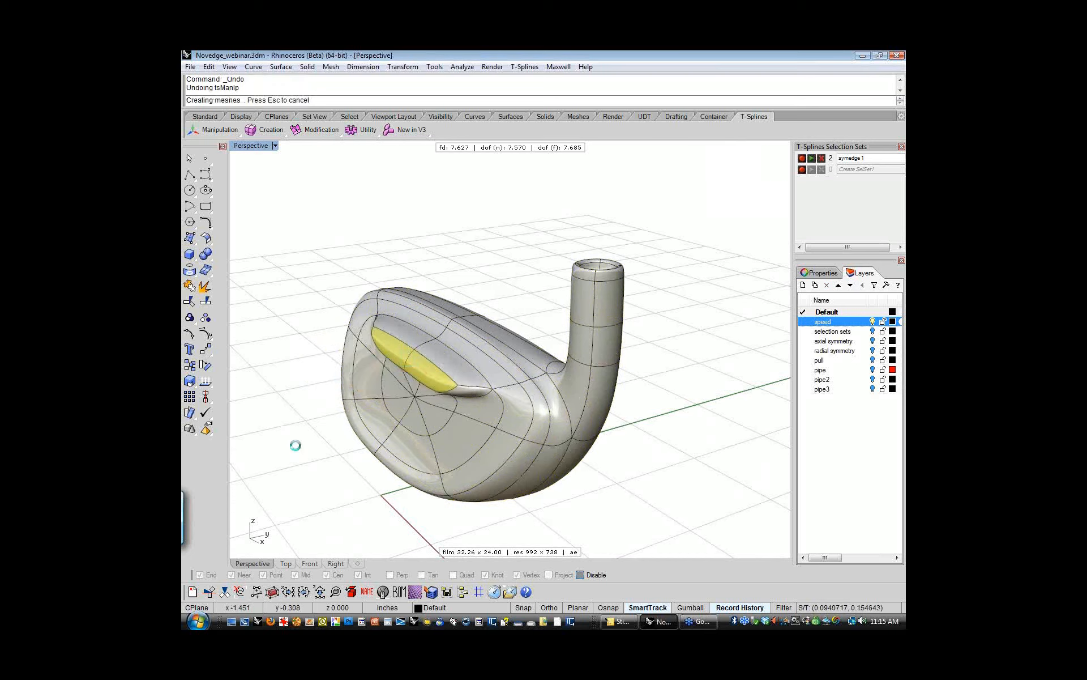
{"action": "key", "text": "ctrl+z"}
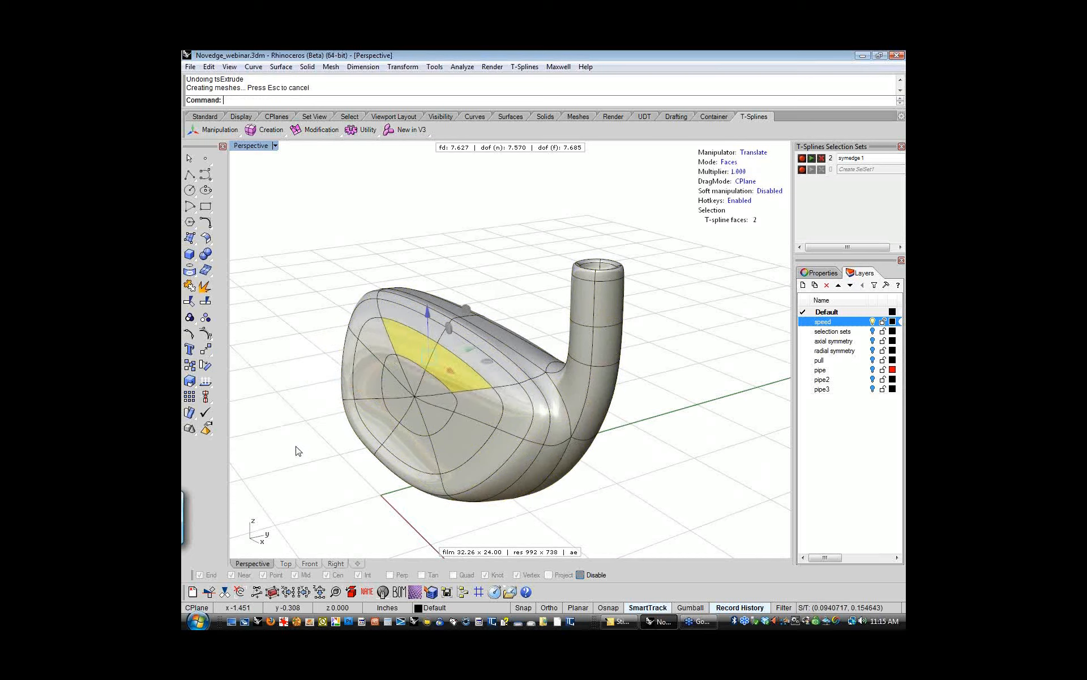
{"action": "left_click", "coordinate": [664, 431]}
{"action": "right_click_drag", "start_coordinate": [650, 451], "coordinate": [644, 433], "text": "shift"}
{"action": "mouse_move", "coordinate": [652, 478]}
{"action": "right_mouse_down"}
{"action": "mouse_move", "coordinate": [651, 451]}
{"action": "mouse_move", "coordinate": [655, 474]}
{"action": "right_mouse_up"}
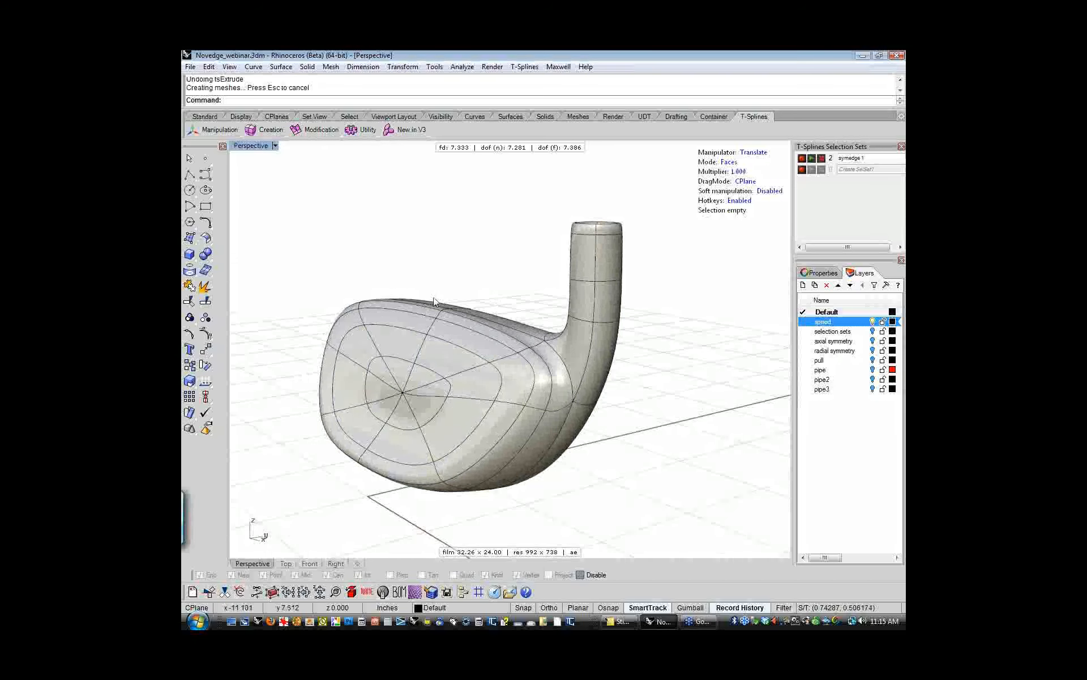
{"action": "right_click_drag", "start_coordinate": [471, 267], "coordinate": [468, 286]}
- Hide the speed layer and show the selection sets layer
{"action": "left_click", "coordinate": [872, 322]}
{"action": "left_click", "coordinate": [873, 332]}
{"action": "scroll", "coordinate": [504, 340], "scroll_direction": "up", "scroll_amount": 7}
{"action": "right_click_drag", "start_coordinate": [507, 340], "coordinate": [506, 376]}
- Select three faces along the inner side of the model's nearer curved arm
{"action": "left_click", "coordinate": [596, 397]}
{"action": "left_click", "coordinate": [569, 431], "text": "shift"}
{"action": "left_click", "coordinate": [599, 349], "text": "shift"}
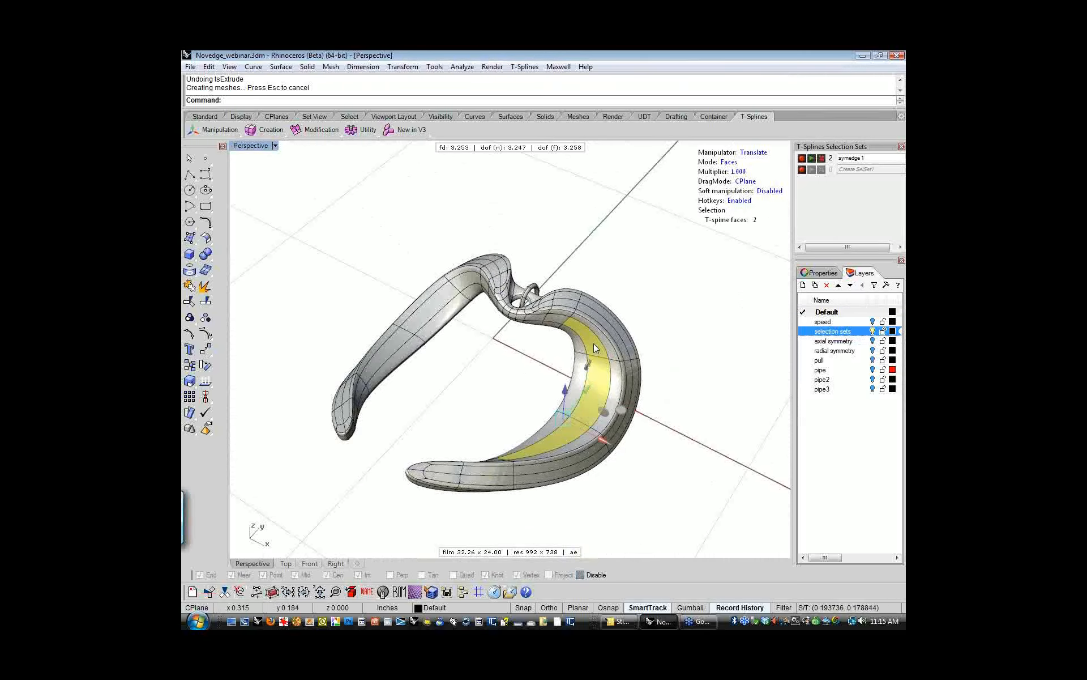
{"action": "right_click_drag", "start_coordinate": [599, 350], "coordinate": [595, 317]}
- Detach the T-Splines Selection Sets window so it floats over the viewport, and clear the face selection
{"action": "left_click", "coordinate": [525, 66]}
{"action": "mouse_move", "coordinate": [562, 186]}
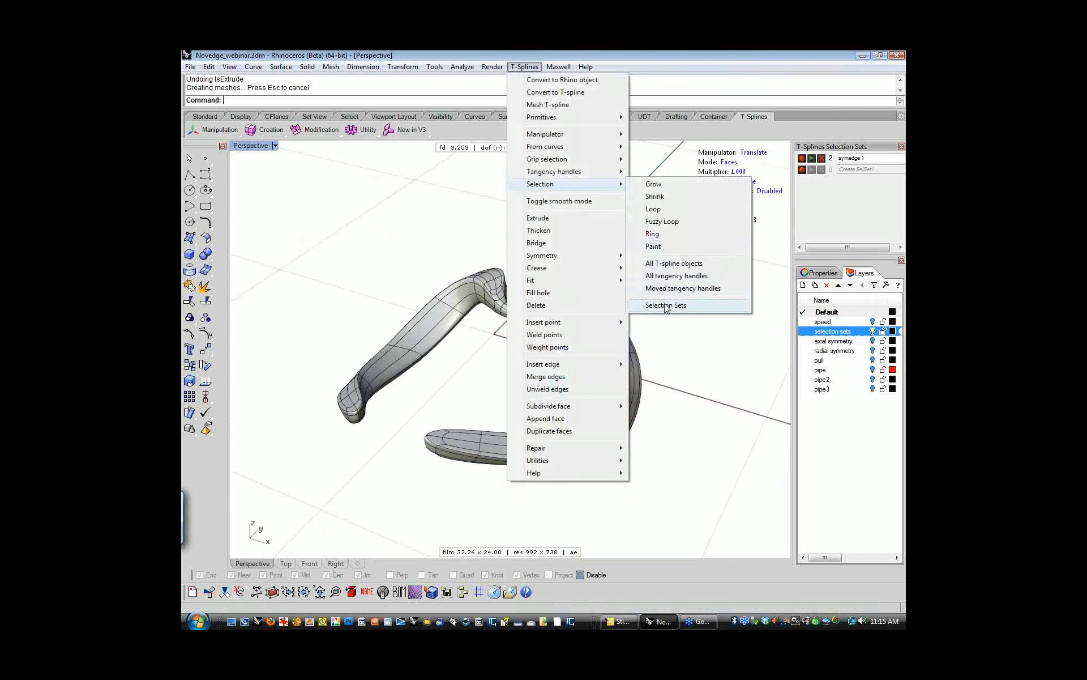
{"action": "left_click", "coordinate": [858, 152]}
{"action": "left_click_drag", "start_coordinate": [858, 153], "coordinate": [730, 176]}
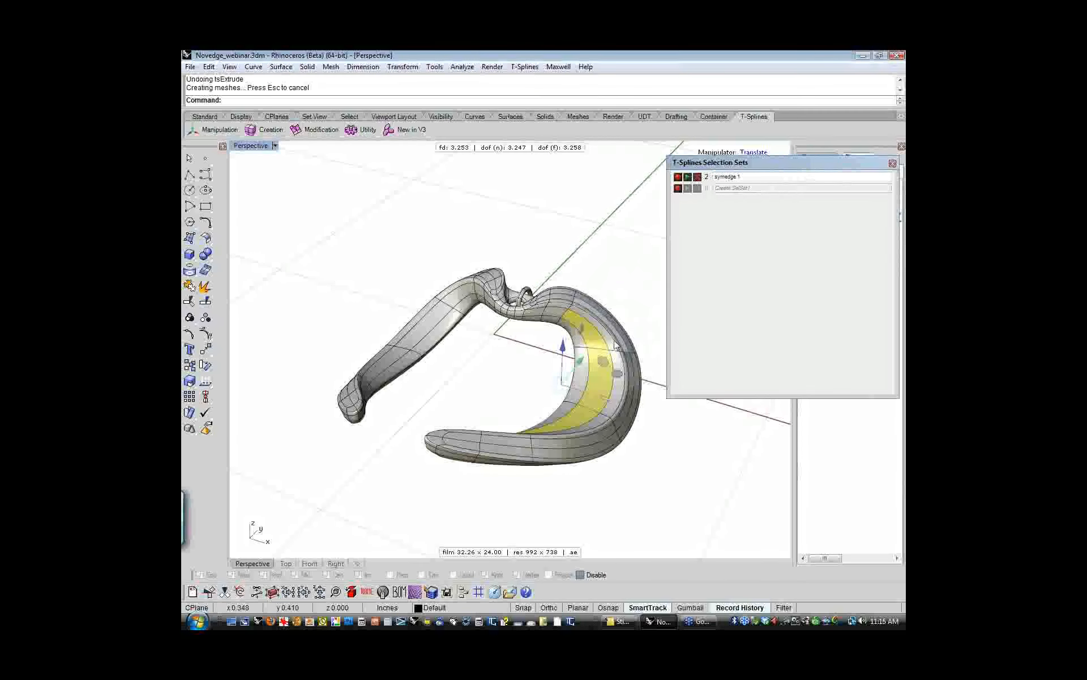
{"action": "right_click_drag", "start_coordinate": [561, 253], "coordinate": [533, 283], "text": "shift"}
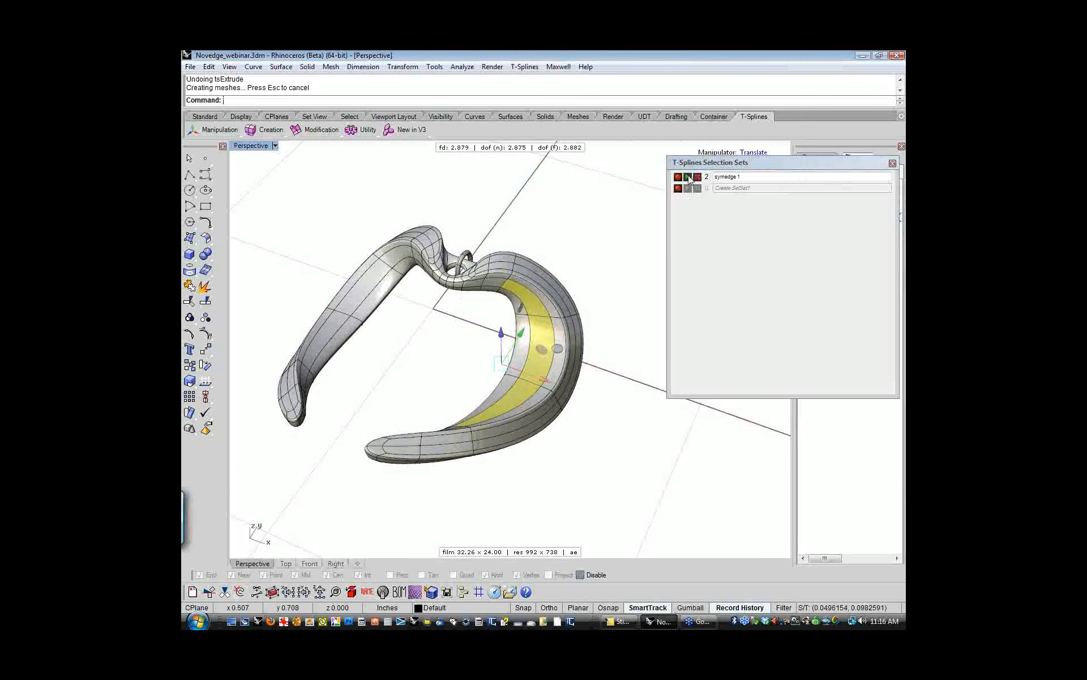
{"action": "left_click", "coordinate": [696, 177]}
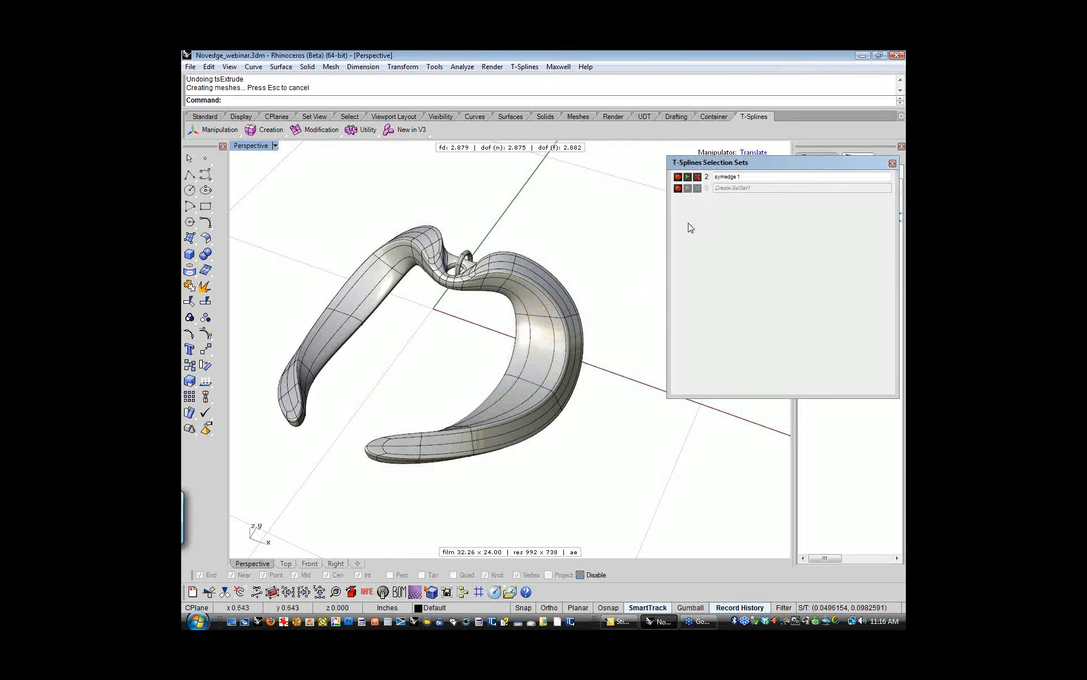
- Select four faces on the inner side of the nearer arm and save them as a selection set named "face set 1"
{"action": "left_click", "coordinate": [535, 301]}
{"action": "left_click", "coordinate": [537, 359], "text": "shift"}
{"action": "left_click", "coordinate": [518, 401], "text": "shift"}
{"action": "left_click", "coordinate": [678, 188]}
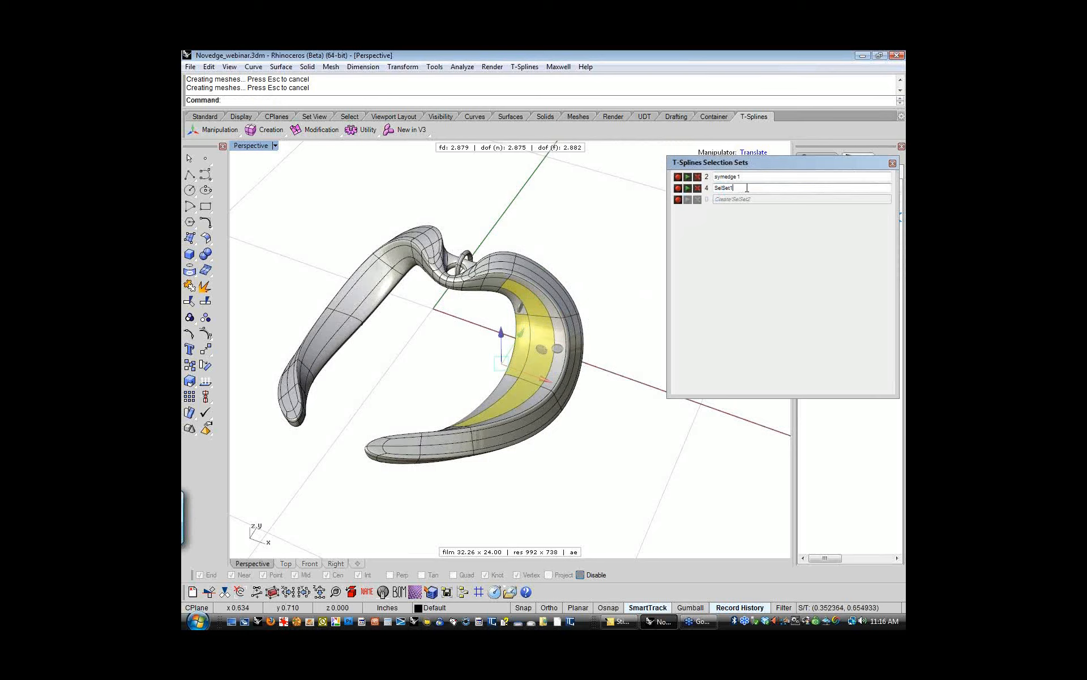
{"action": "double_click", "coordinate": [731, 188]}
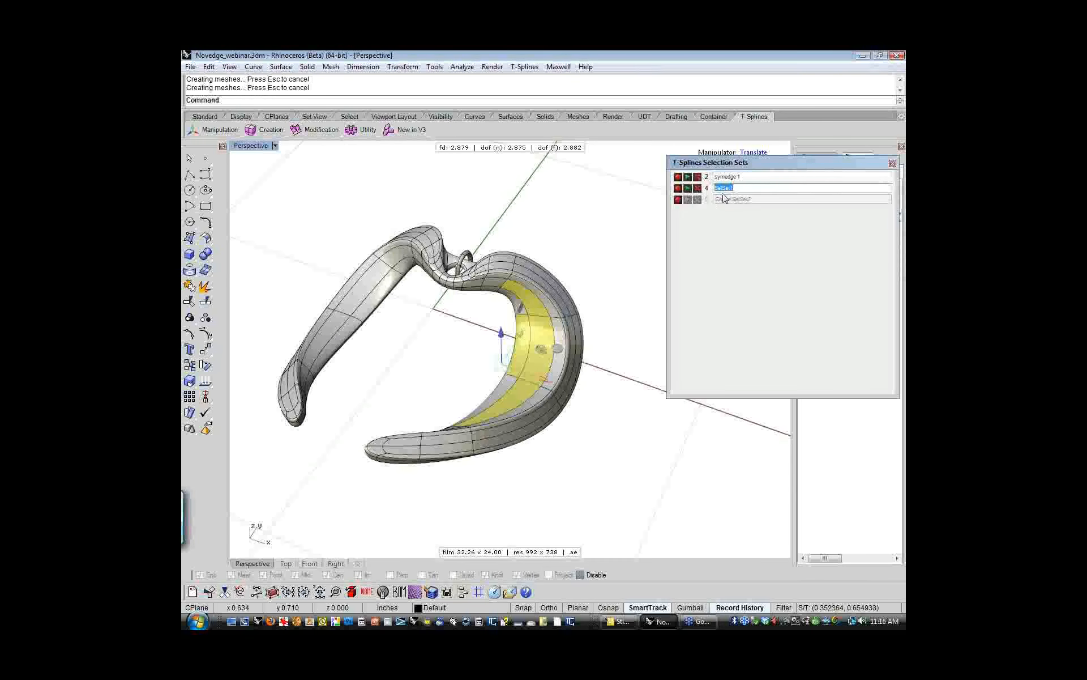
{"action": "type", "text": "face set 1"}
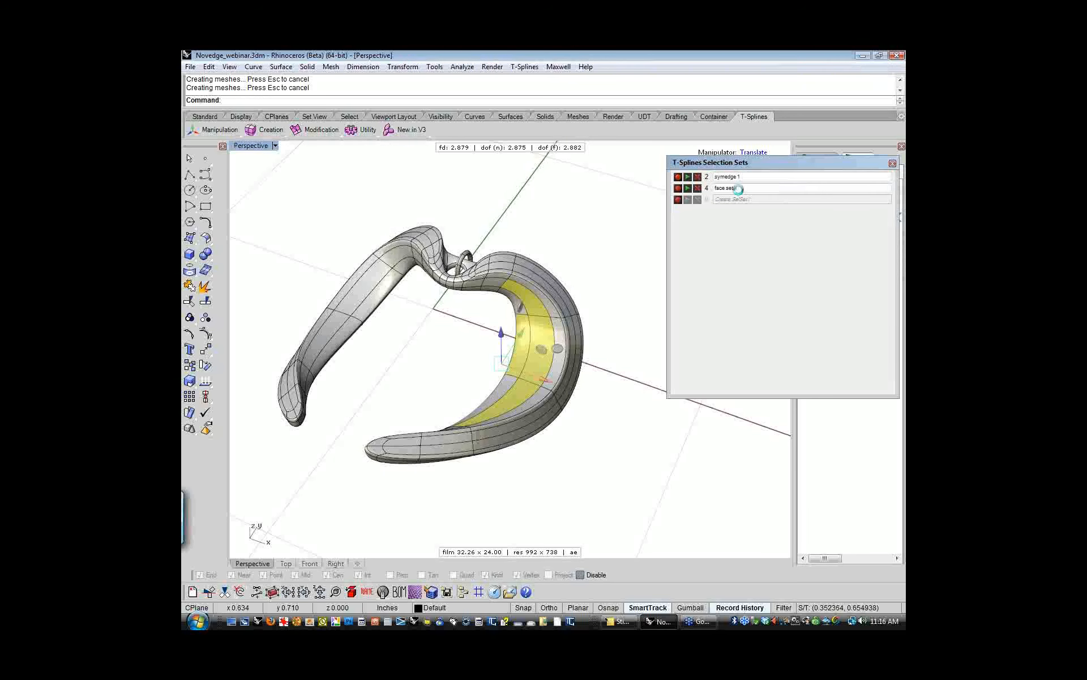
{"action": "key", "text": "Return"}
{"action": "left_click", "coordinate": [605, 231]}
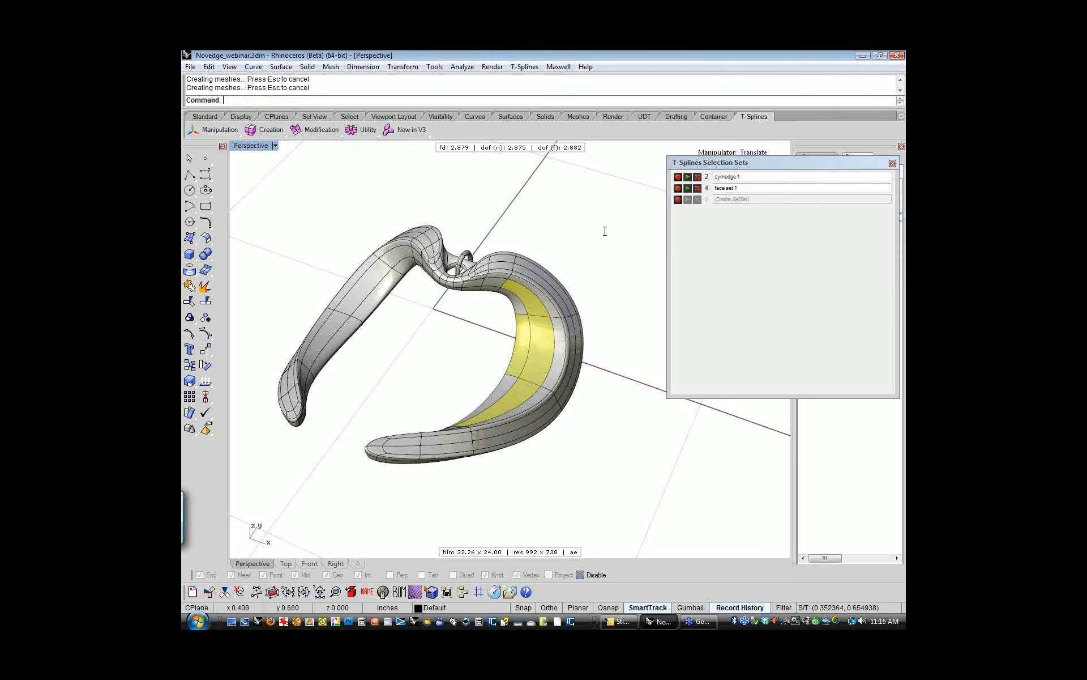
- Test recalling face set 1 and dock the Selection Sets window beside the layers
{"action": "left_click", "coordinate": [689, 188]}
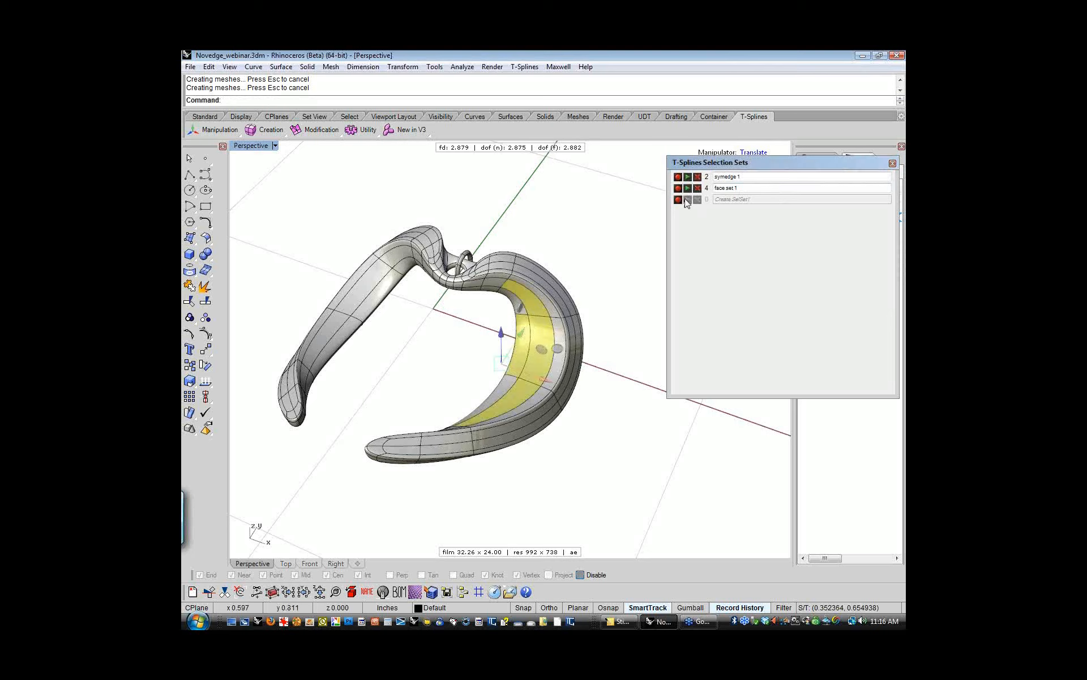
{"action": "left_click", "coordinate": [620, 279]}
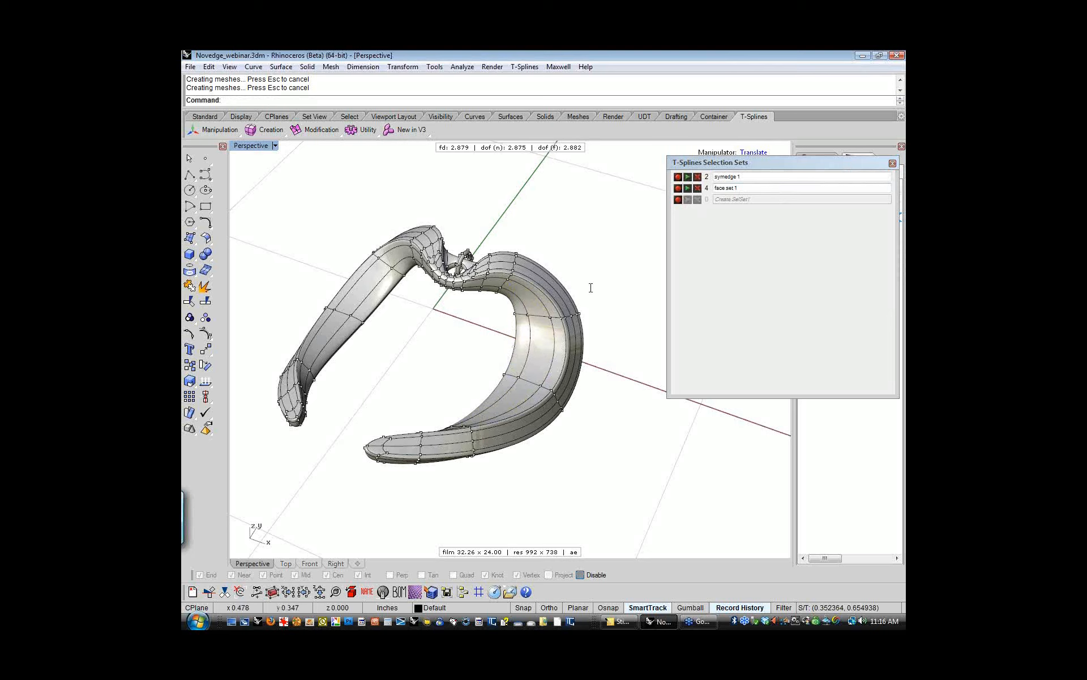
{"action": "mouse_move", "coordinate": [736, 163]}
{"action": "left_mouse_down"}
{"action": "mouse_move", "coordinate": [780, 215]}
{"action": "mouse_move", "coordinate": [734, 170]}
{"action": "left_mouse_up"}
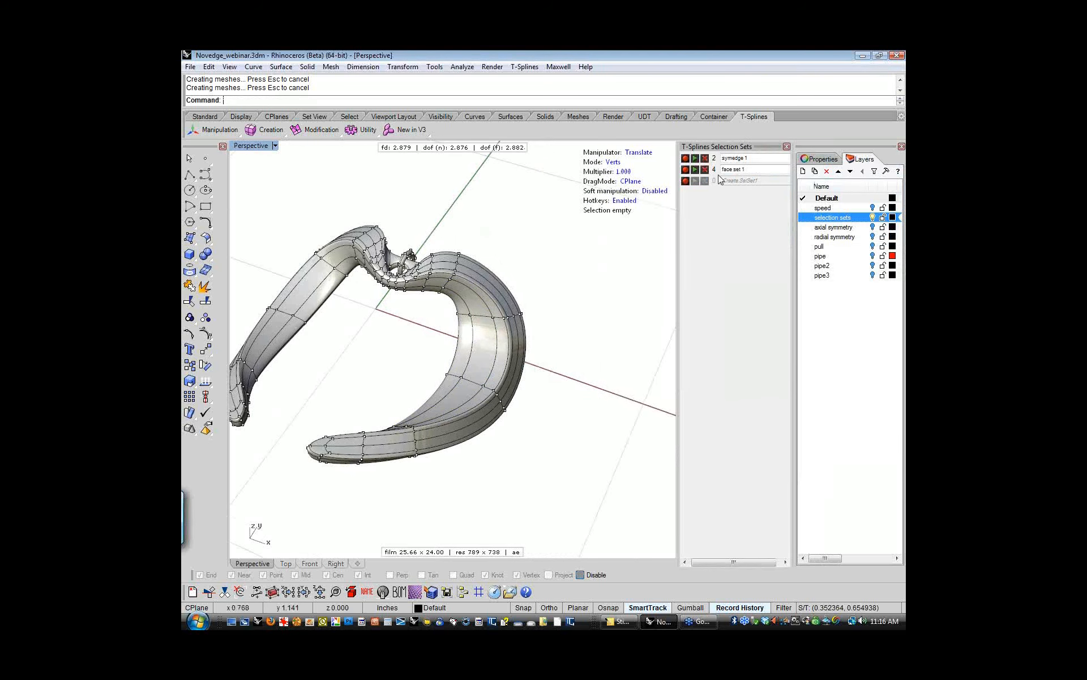
- Select six vertices around the middle of the nearer arm's inner surface
{"action": "right_click_drag", "start_coordinate": [491, 241], "coordinate": [498, 218]}
{"action": "right_click_drag", "start_coordinate": [499, 218], "coordinate": [552, 233], "text": "shift"}
{"action": "left_click", "coordinate": [528, 345]}
{"action": "left_click", "coordinate": [550, 349], "text": "shift"}
{"action": "left_click", "coordinate": [534, 412], "text": "shift"}
{"action": "left_click", "coordinate": [512, 402], "text": "shift"}
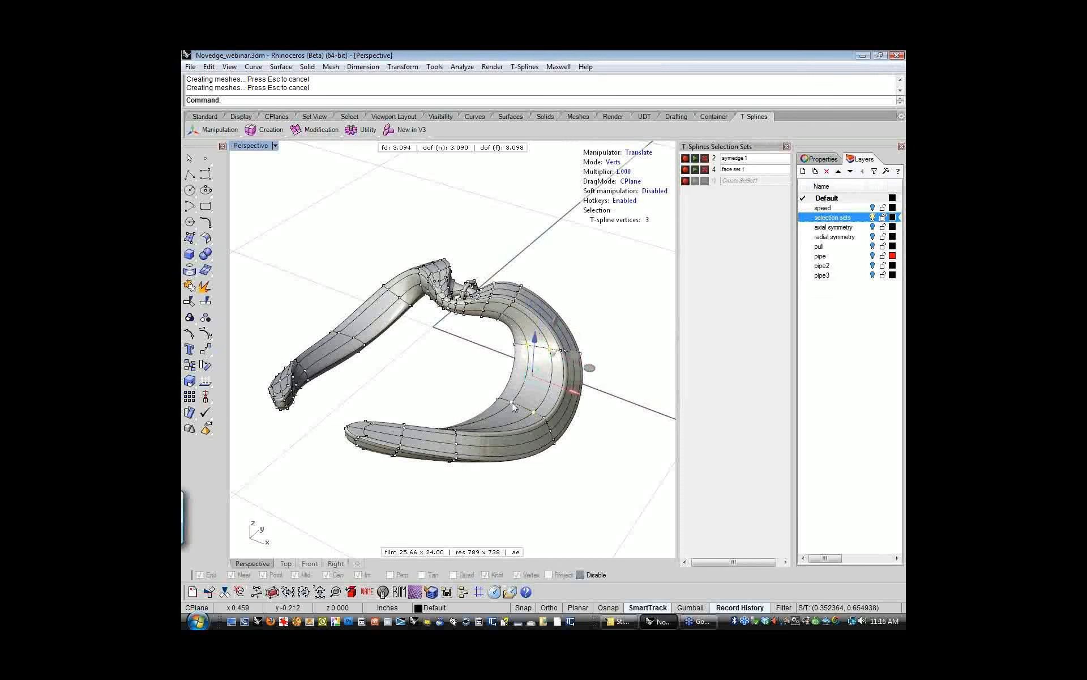
{"action": "left_click", "coordinate": [546, 418], "text": "shift"}
{"action": "left_click", "coordinate": [548, 422], "text": "shift"}
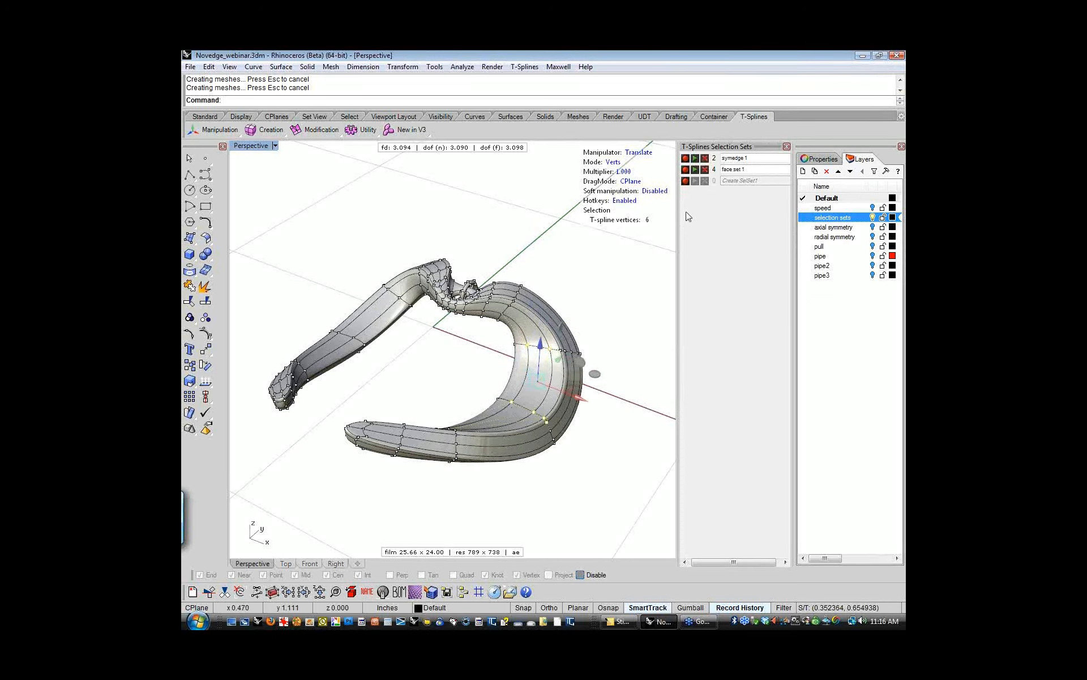
- Save the selected vertices as a selection set named "vert set" and clear the selection
{"action": "left_click", "coordinate": [686, 181]}
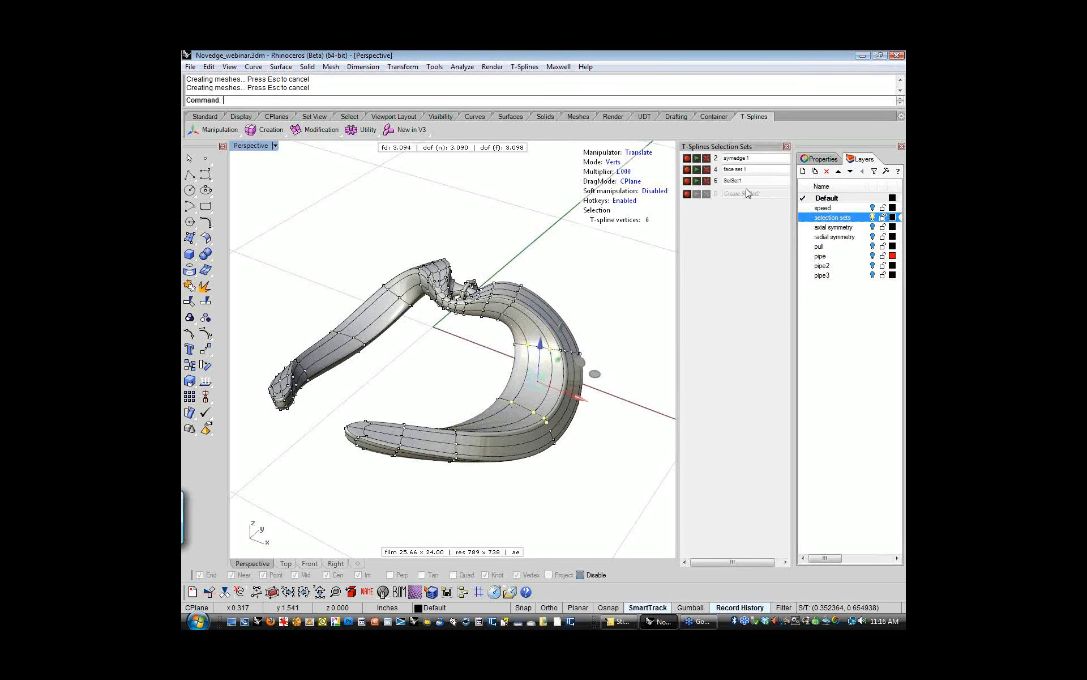
{"action": "double_click", "coordinate": [745, 181]}
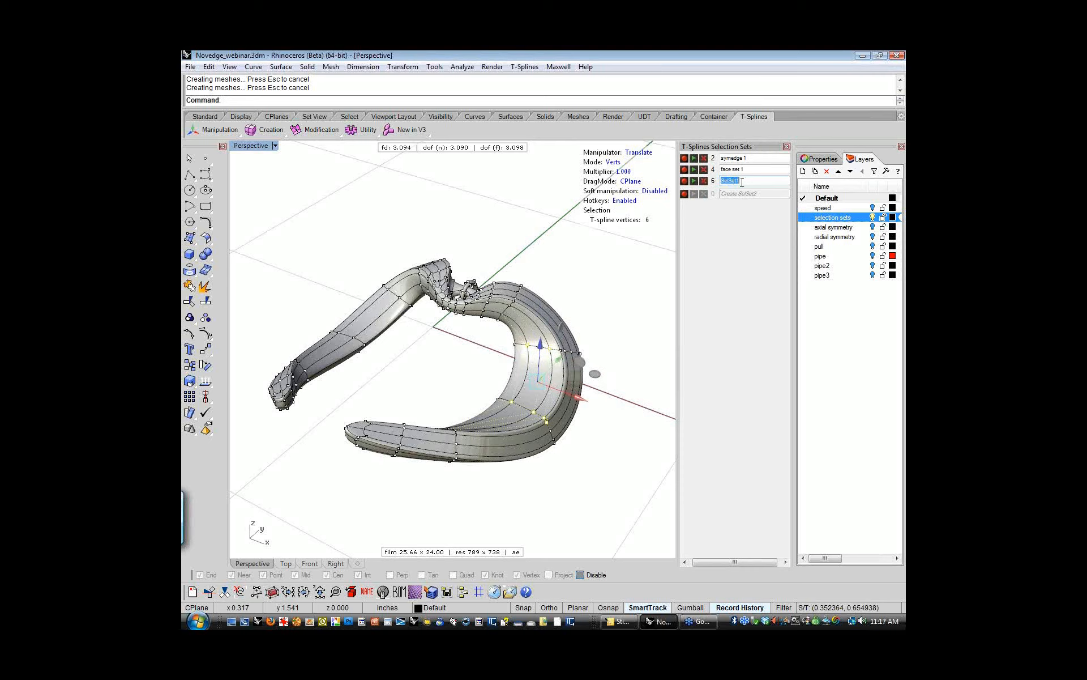
{"action": "type", "text": "vert set"}
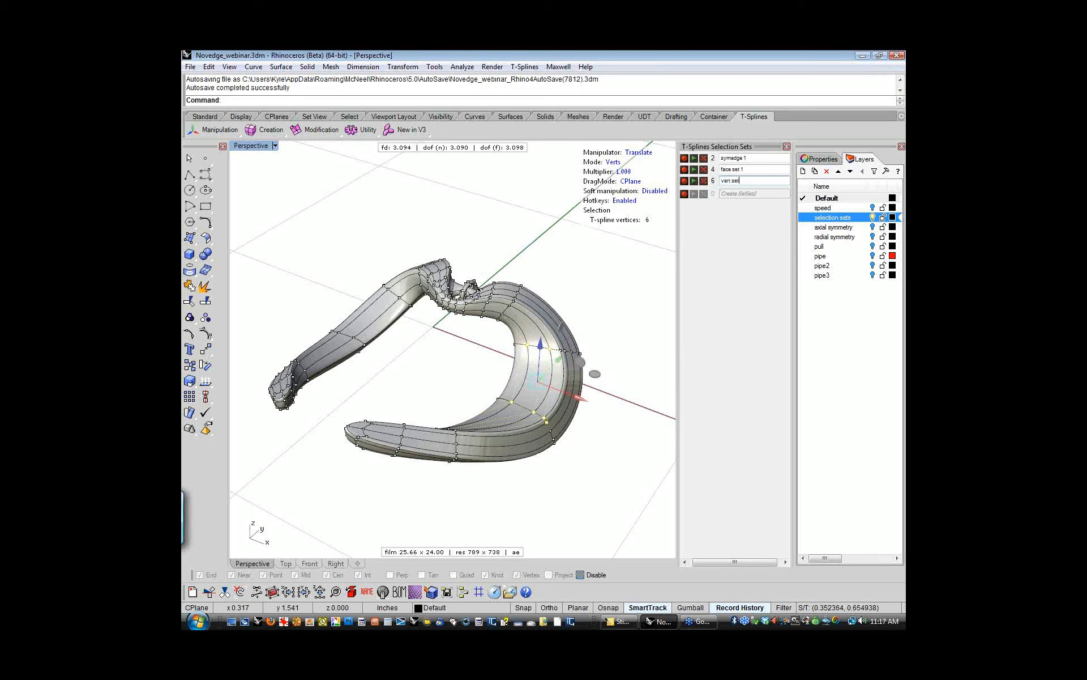
{"action": "key", "text": "Return"}
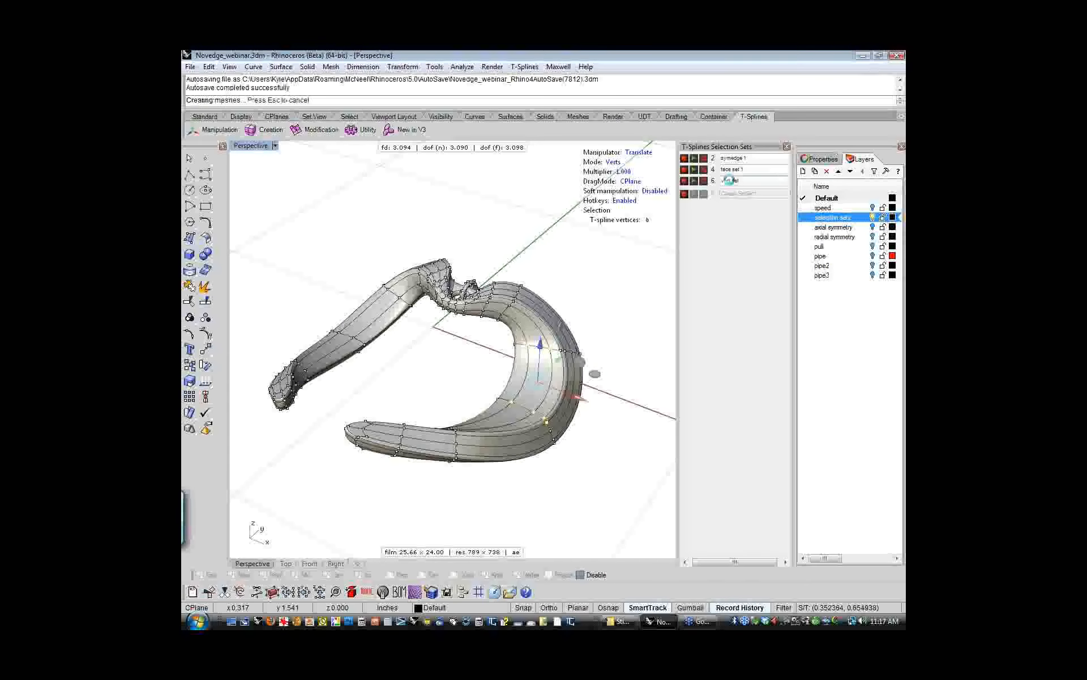
{"action": "left_click", "coordinate": [613, 270]}
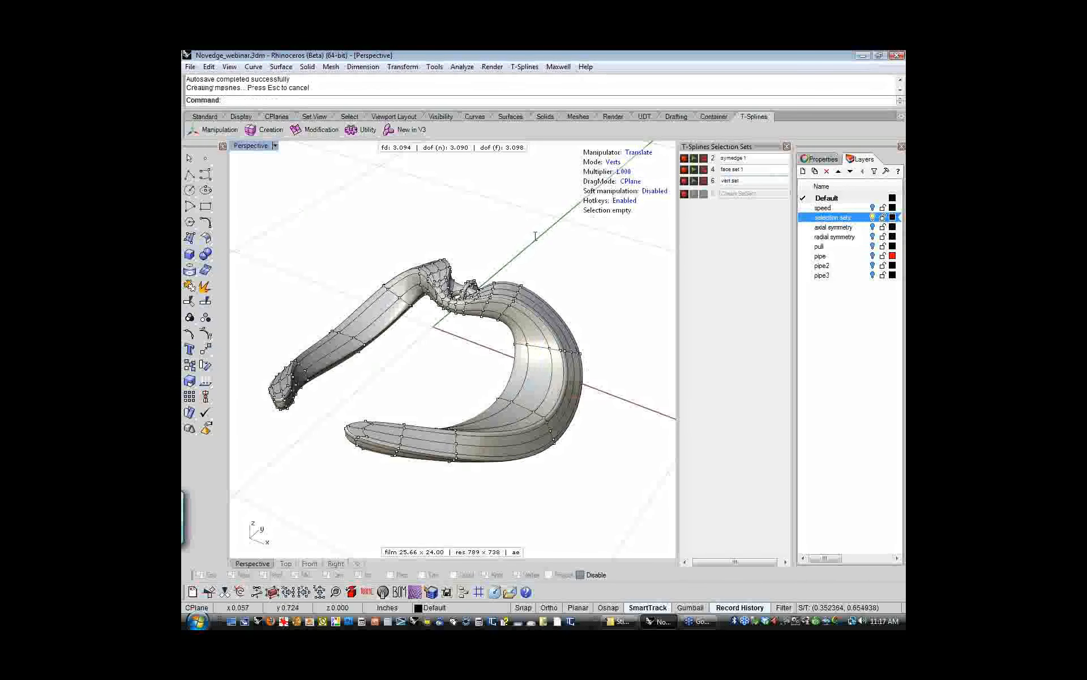
- Switch to edge selection mode, recall vert set to reselect its vertices, and clear the selection
{"action": "left_click", "coordinate": [621, 161]}
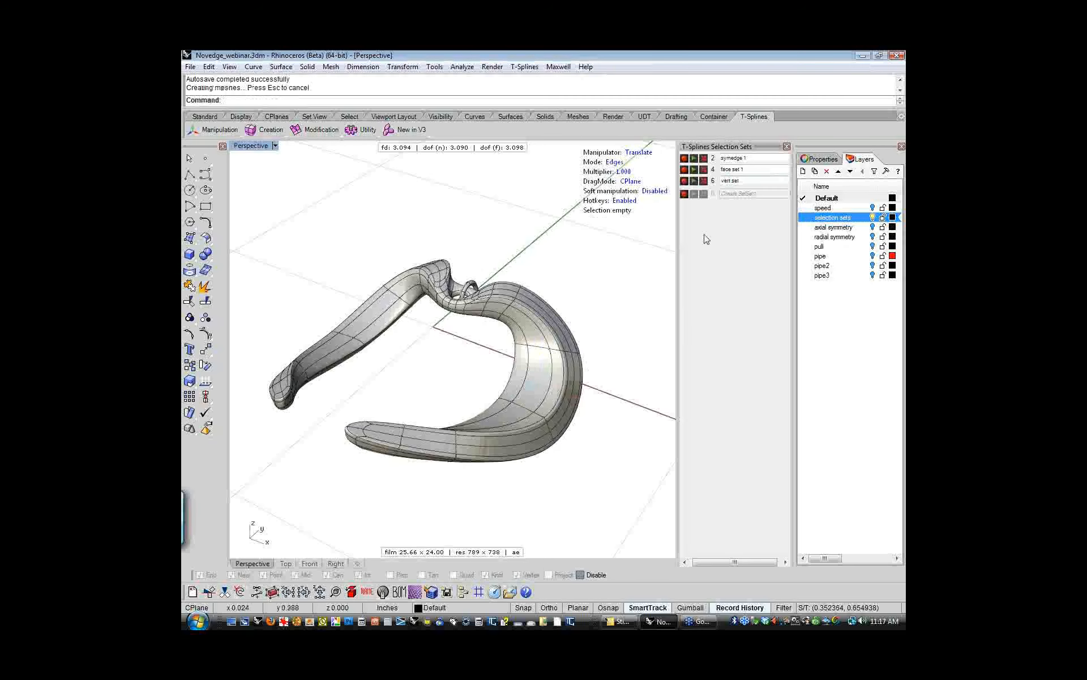
{"action": "left_click", "coordinate": [696, 186]}
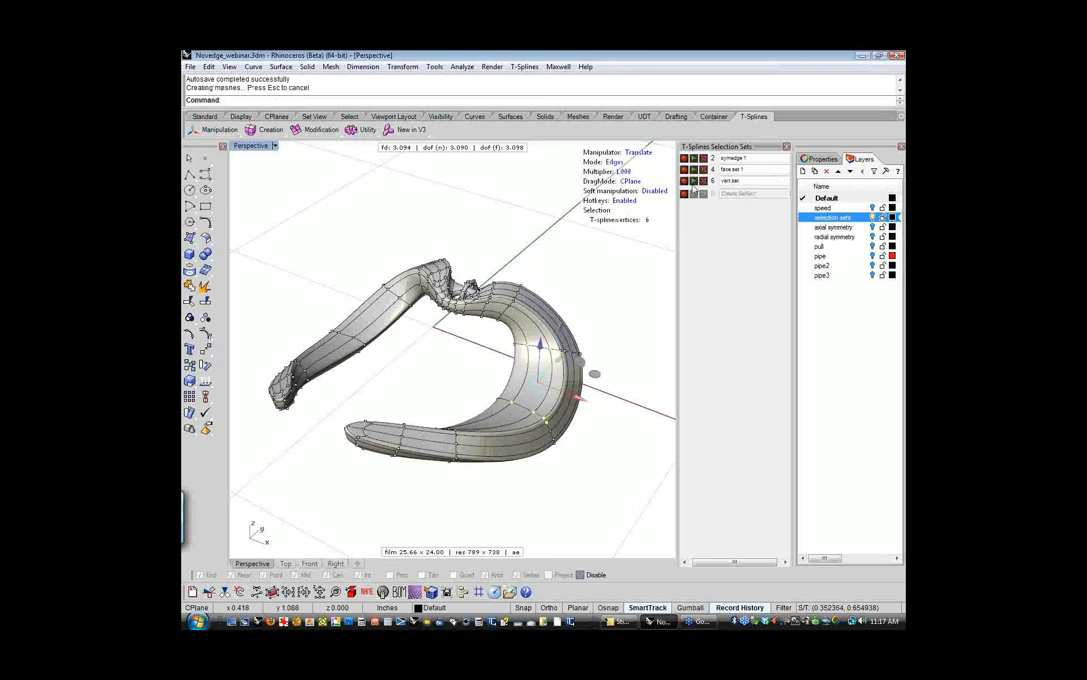
{"action": "right_click_drag", "start_coordinate": [605, 301], "coordinate": [541, 365]}
{"action": "left_click_drag", "start_coordinate": [541, 365], "coordinate": [525, 345]}
{"action": "left_click", "coordinate": [449, 363]}
{"action": "mouse_move", "coordinate": [445, 362]}
{"action": "right_mouse_down"}
{"action": "mouse_move", "coordinate": [432, 393]}
{"action": "mouse_move", "coordinate": [473, 393]}
{"action": "mouse_move", "coordinate": [461, 473]}
{"action": "right_mouse_up"}
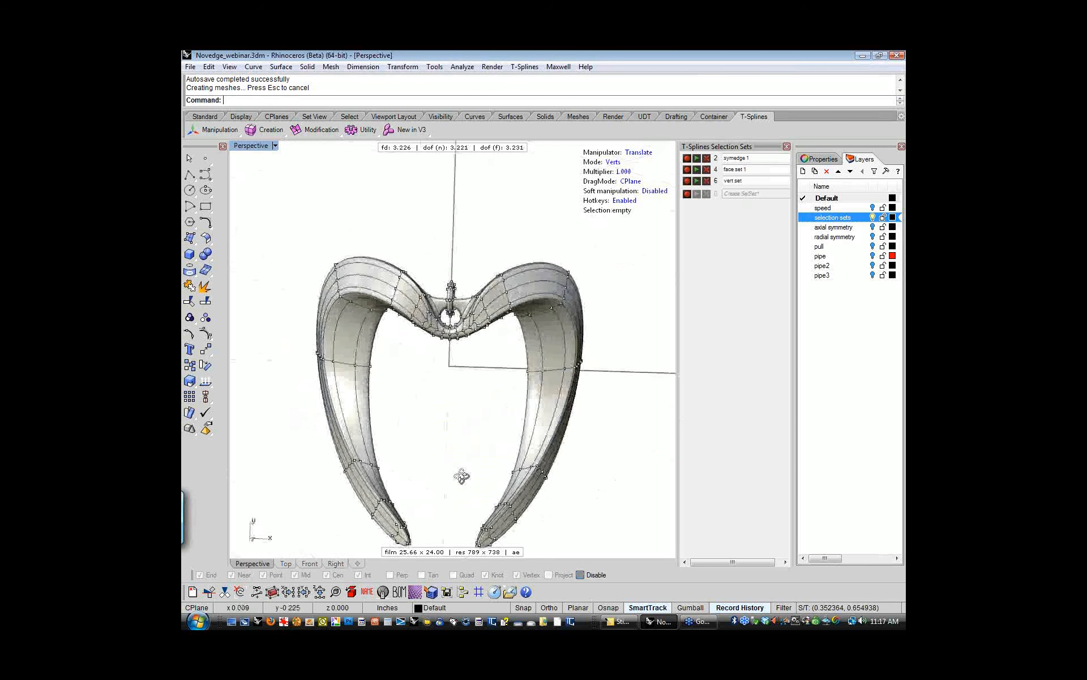
{"action": "right_click_drag", "start_coordinate": [471, 416], "coordinate": [479, 372]}
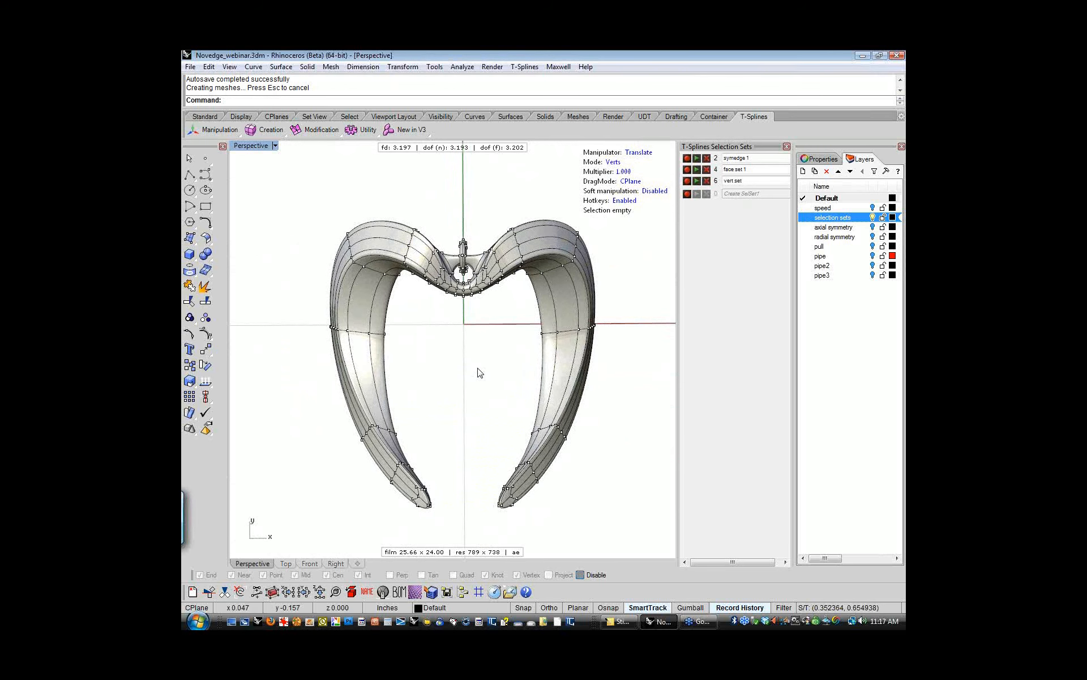
- Switch to face selection mode and select four faces along the inner edges of the two arms
{"action": "right_click_drag", "start_coordinate": [449, 444], "coordinate": [461, 408]}
{"action": "key", "text": "2"}
{"action": "key", "text": "3"}
{"action": "left_click", "coordinate": [508, 435]}
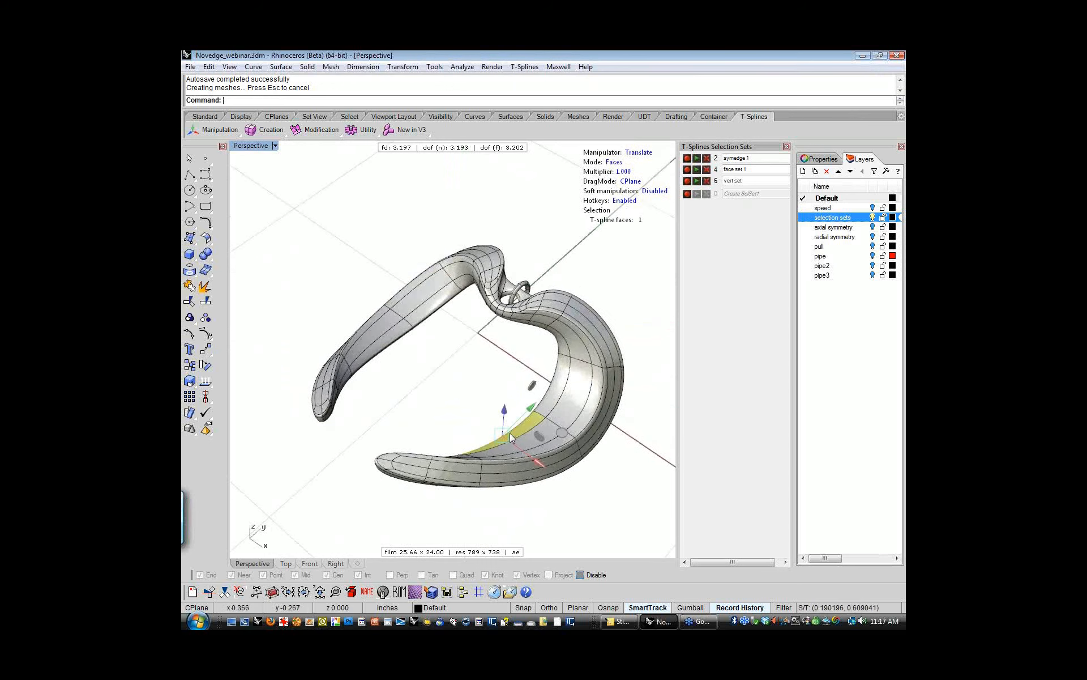
{"action": "left_click", "coordinate": [434, 309], "text": "shift"}
{"action": "left_click", "coordinate": [390, 338], "text": "shift"}
{"action": "right_click_drag", "start_coordinate": [388, 383], "coordinate": [472, 417]}
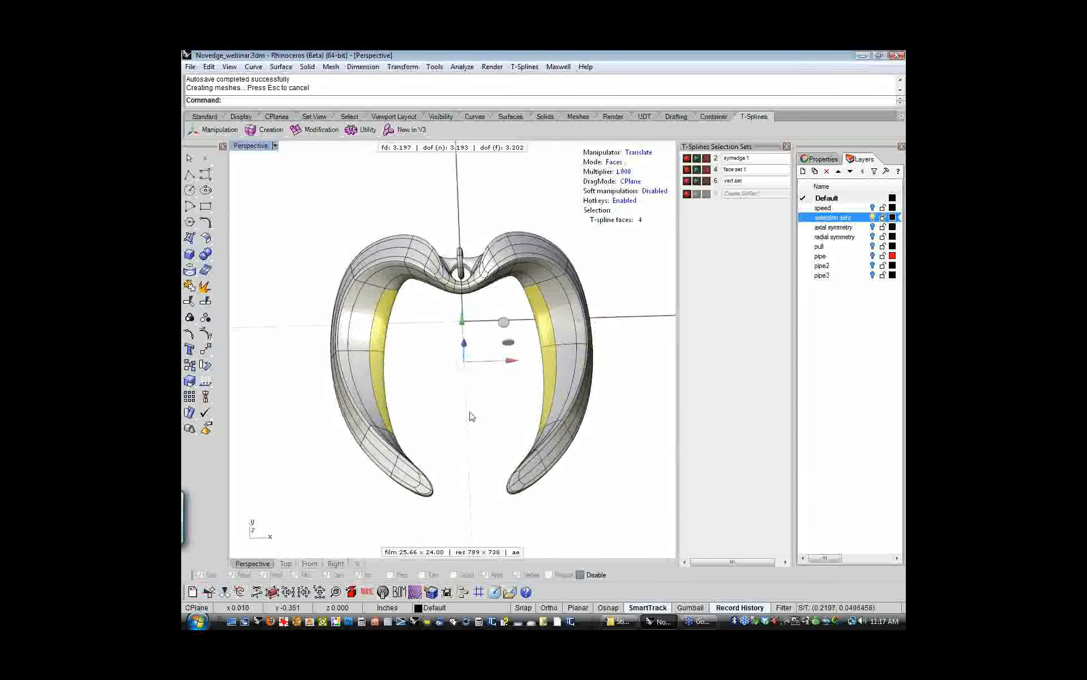
- Scale the four selected faces toward the model's centre line and compress them along the arms' length
{"action": "key", "text": "r"}
{"action": "left_click_drag", "start_coordinate": [517, 360], "coordinate": [551, 361]}
{"action": "left_click_drag", "start_coordinate": [462, 311], "coordinate": [464, 358]}
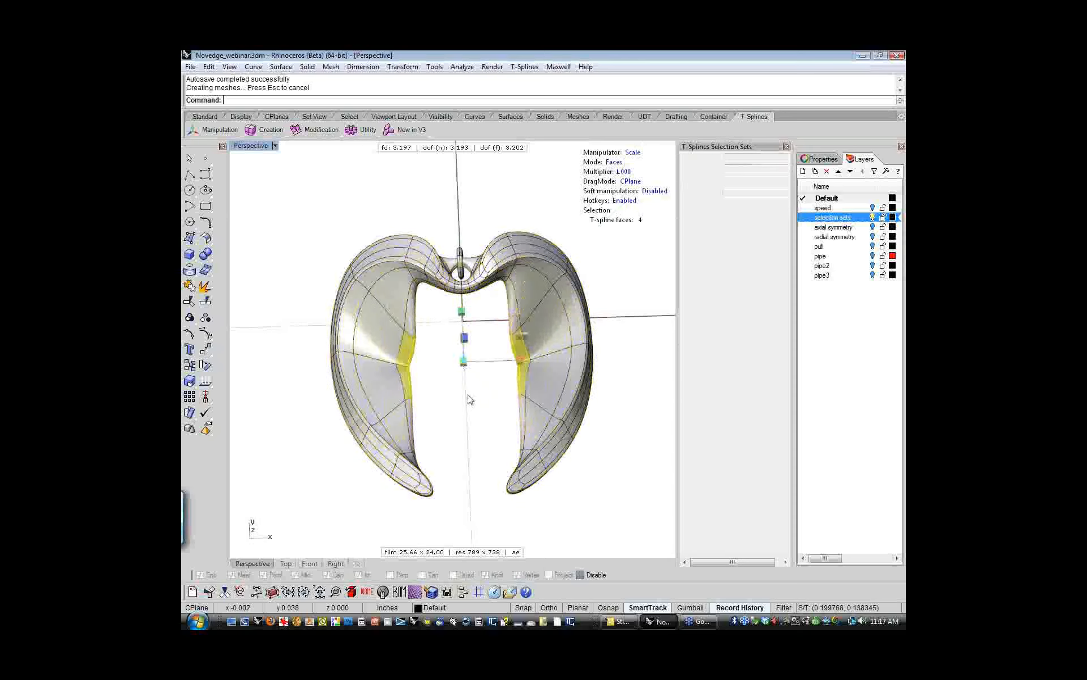
- Undo the scaling of the arms' inner faces and clear the selection
{"action": "right_click_drag", "start_coordinate": [468, 459], "coordinate": [431, 420]}
{"action": "key", "text": "ctrl+z"}
{"action": "key", "text": "ctrl+z"}
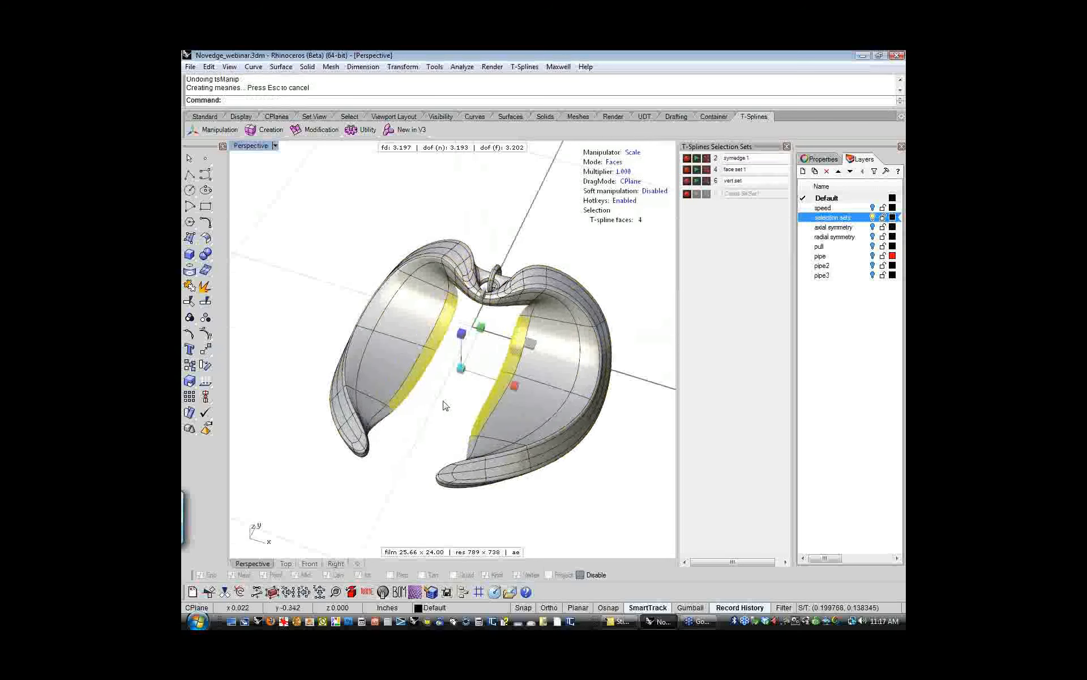
{"action": "key", "text": "ctrl+z"}
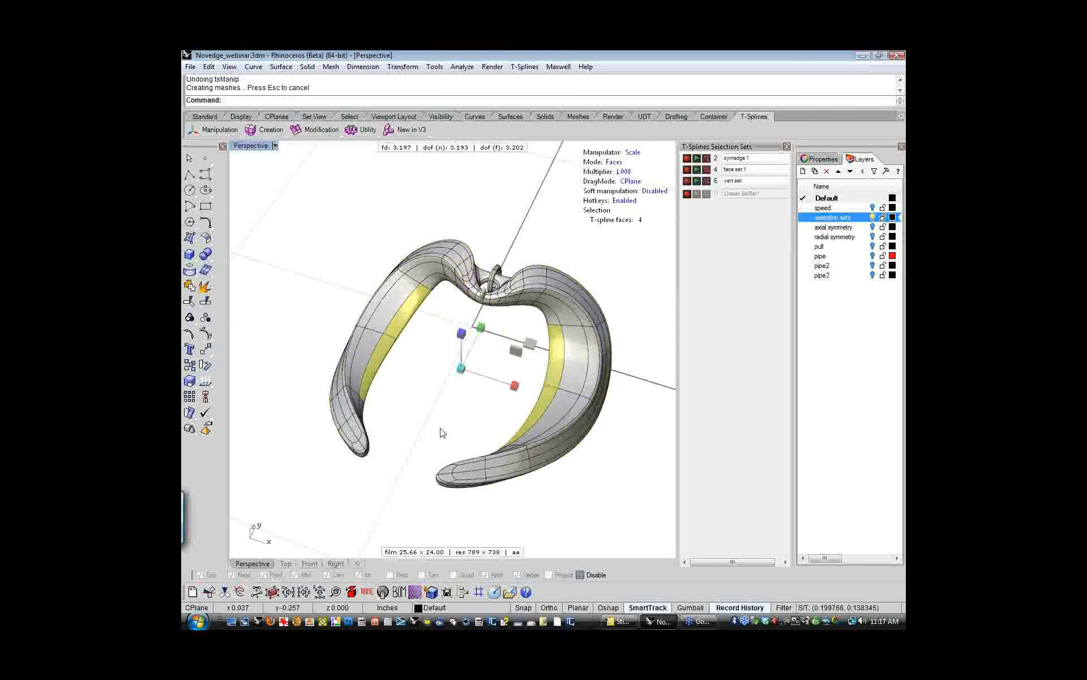
{"action": "left_click", "coordinate": [442, 432]}
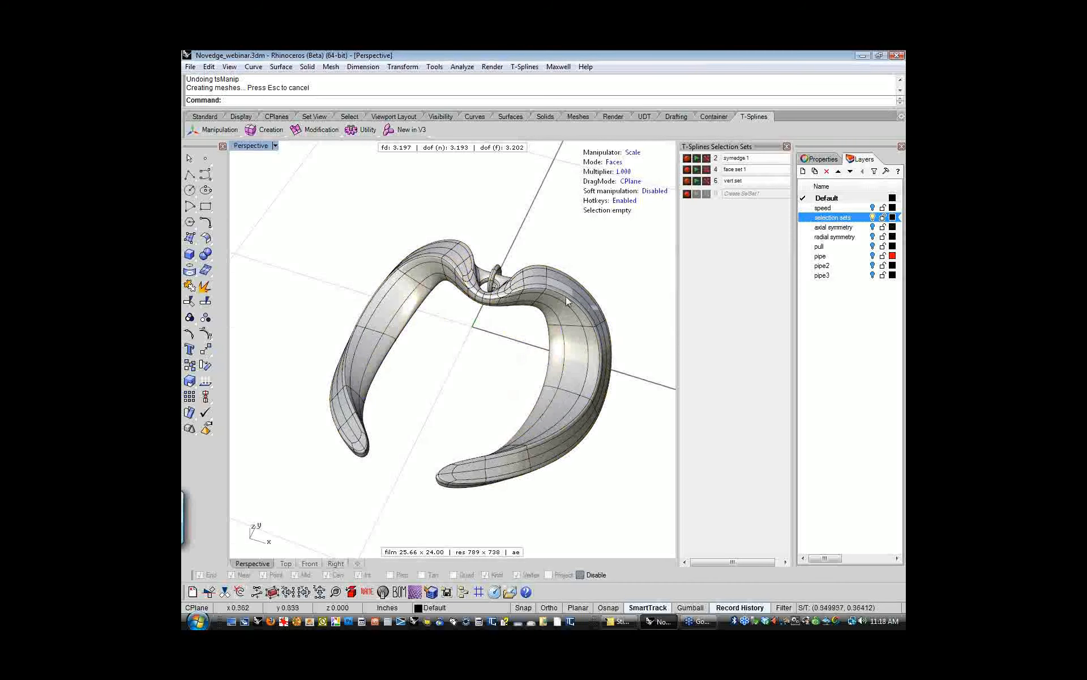
- Delete the vert set selection set
{"action": "right_click_drag", "start_coordinate": [492, 389], "coordinate": [519, 381]}
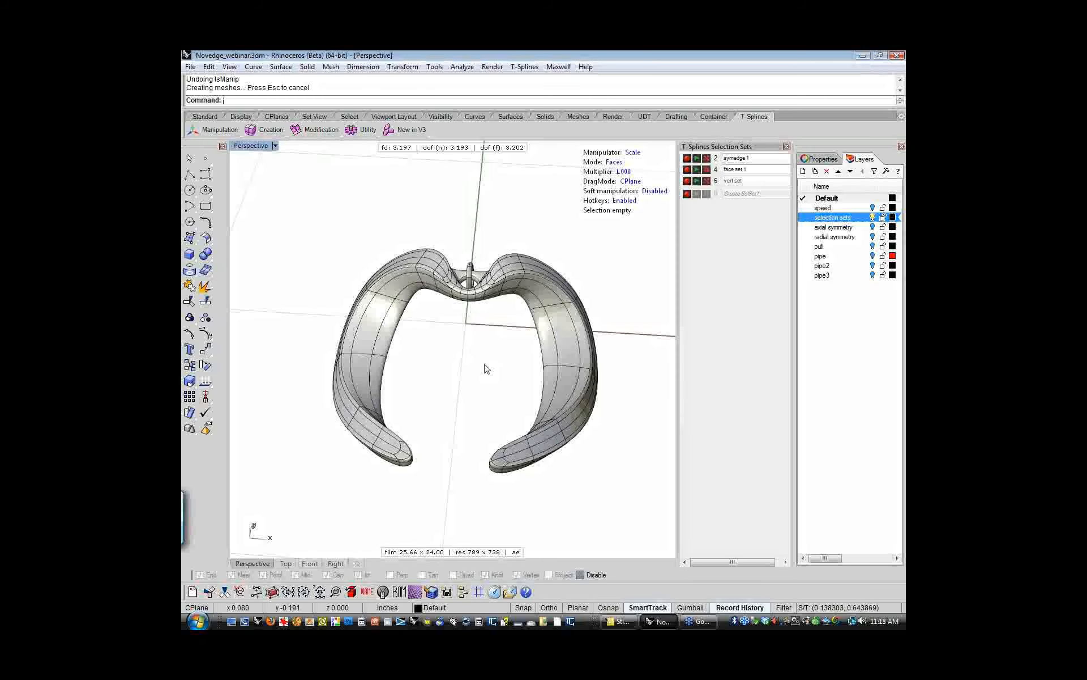
{"action": "right_click_drag", "start_coordinate": [507, 408], "coordinate": [637, 283]}
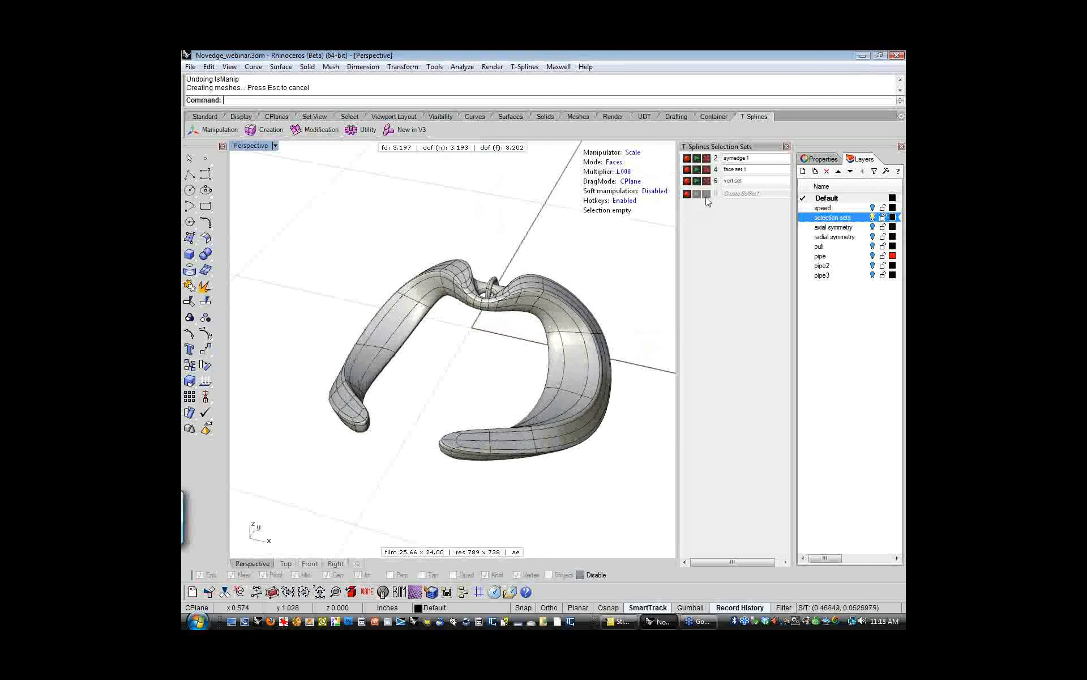
{"action": "left_click", "coordinate": [706, 180]}
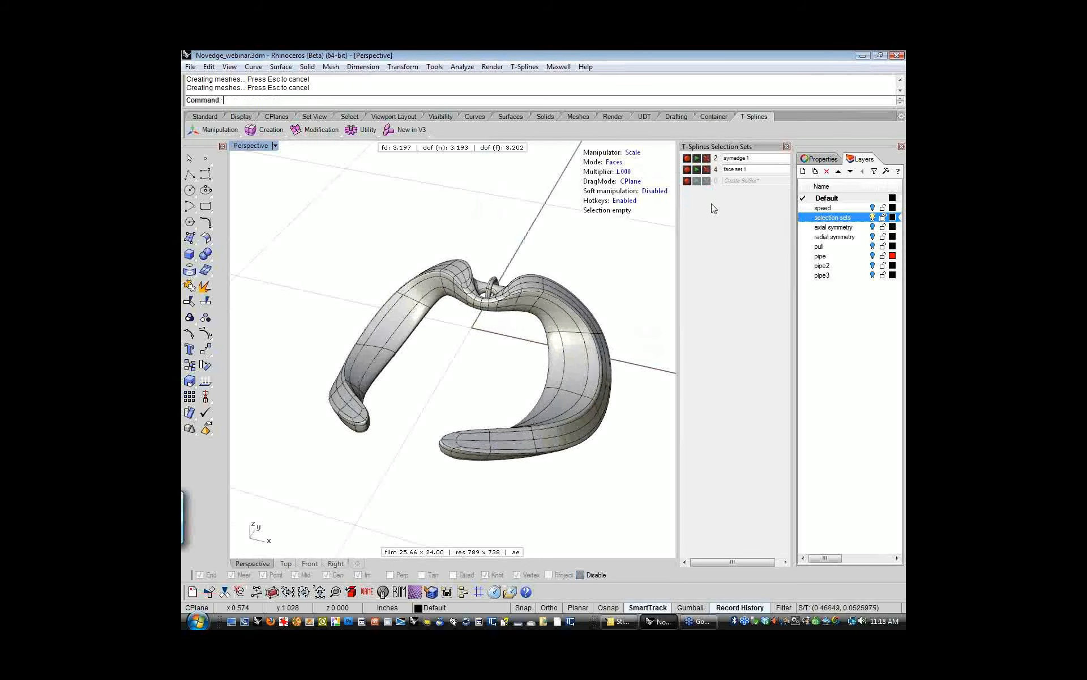
- Delete the face set 1 selection set
{"action": "left_click", "coordinate": [706, 170]}
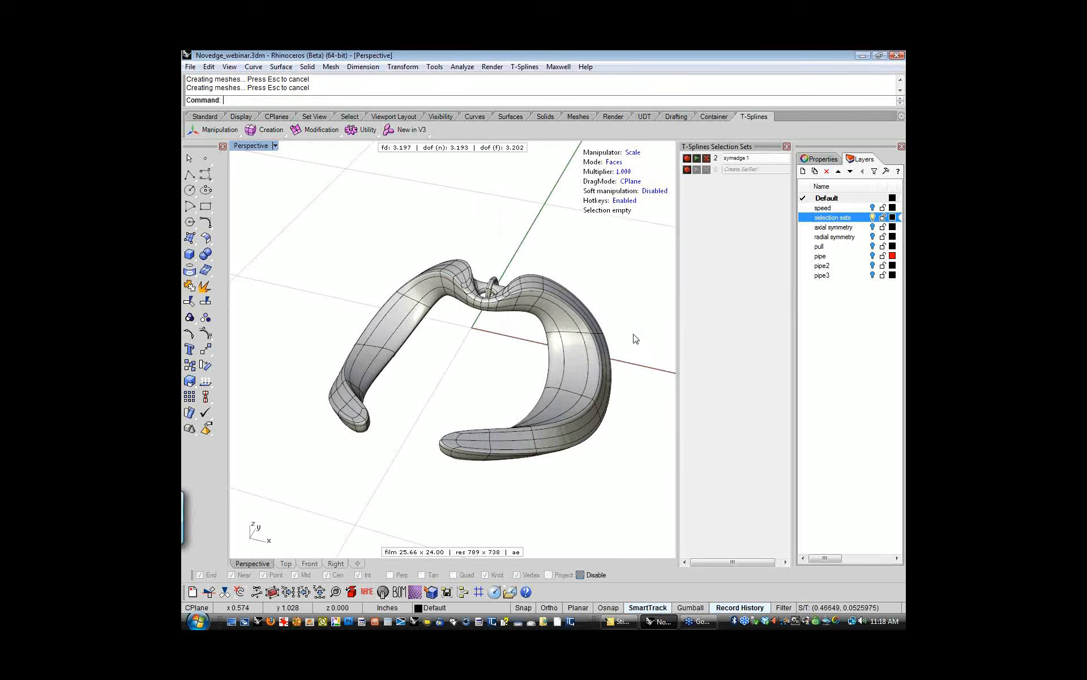
{"action": "right_click_drag", "start_coordinate": [615, 282], "coordinate": [604, 298]}
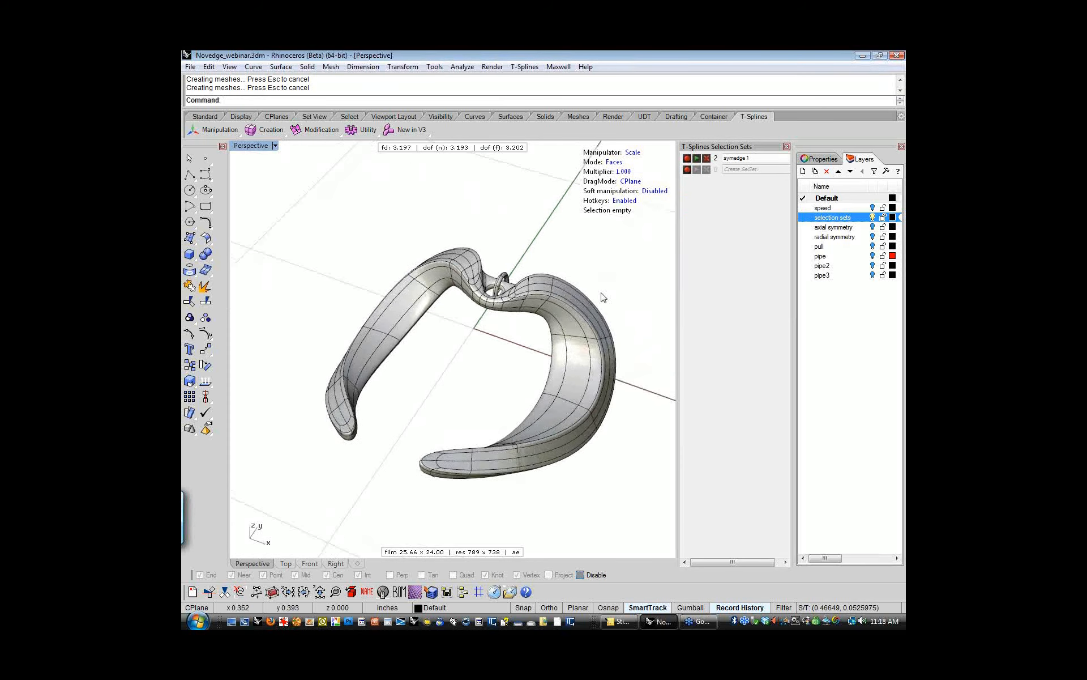
- Hide the selection sets layer and show the axial symmetry layer with its saddle-shaped block in view
{"action": "left_click", "coordinate": [872, 219]}
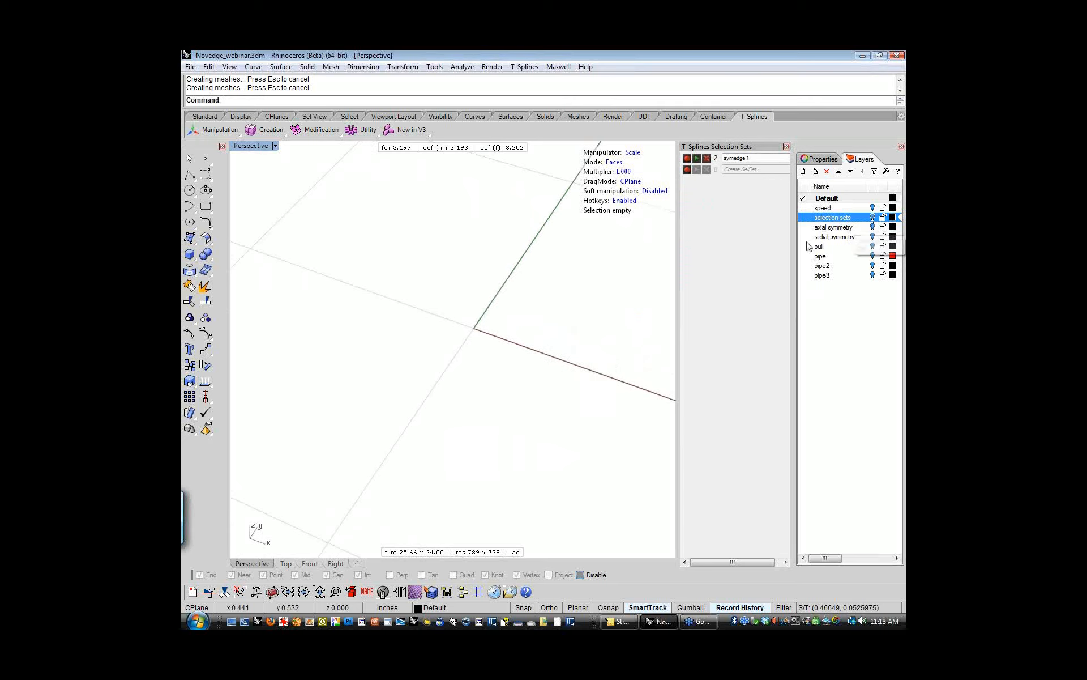
{"action": "left_click", "coordinate": [873, 227]}
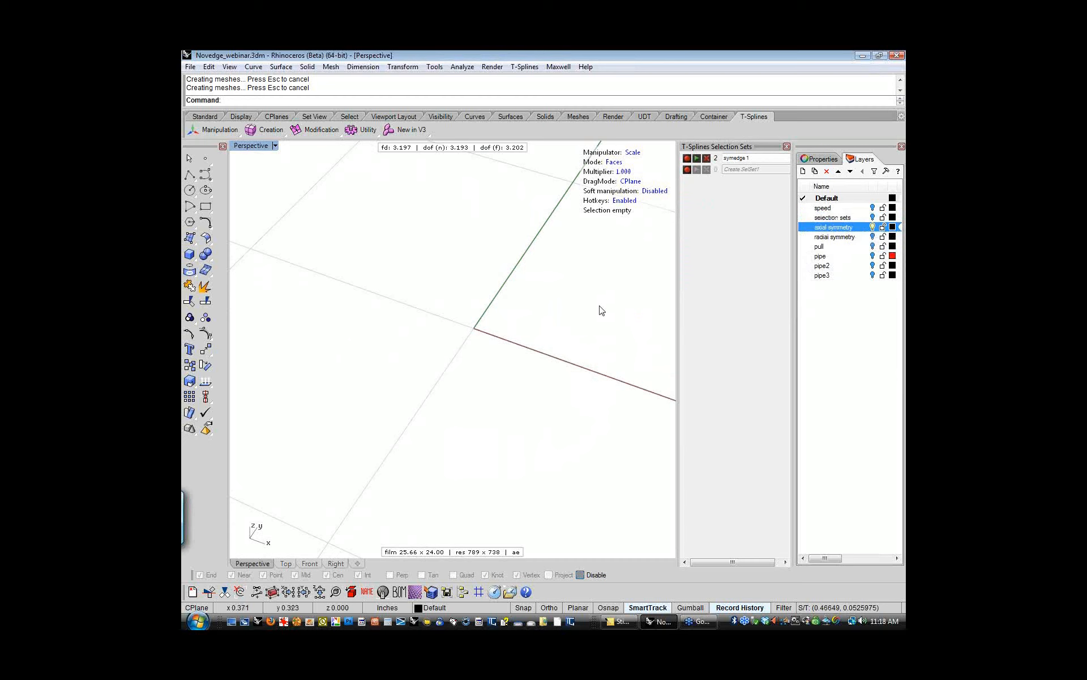
{"action": "right_click_drag", "start_coordinate": [598, 371], "coordinate": [570, 333]}
{"action": "scroll", "coordinate": [569, 333], "scroll_direction": "down", "scroll_amount": 7}
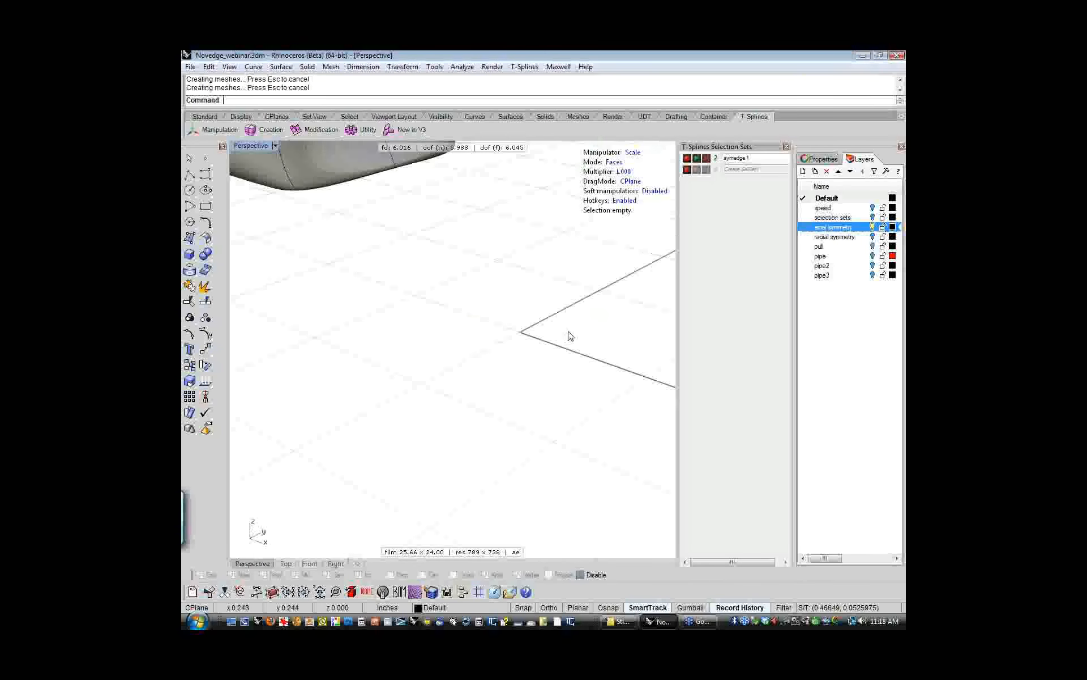
{"action": "scroll", "coordinate": [490, 306], "scroll_direction": "down", "scroll_amount": 7}
{"action": "right_click_drag", "start_coordinate": [488, 303], "coordinate": [569, 422]}
{"action": "scroll", "coordinate": [381, 348], "scroll_direction": "up", "scroll_amount": 10}
{"action": "scroll", "coordinate": [398, 347], "scroll_direction": "down", "scroll_amount": 8}
{"action": "right_click_drag", "start_coordinate": [399, 352], "coordinate": [562, 398]}
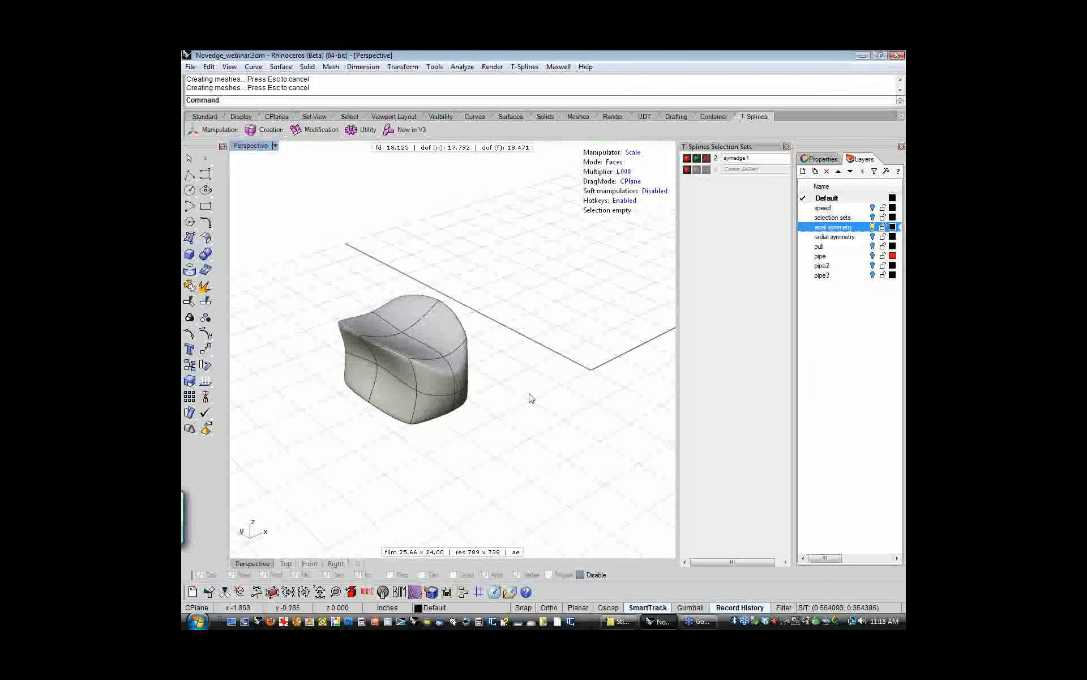
{"action": "scroll", "coordinate": [503, 390], "scroll_direction": "down", "scroll_amount": 5}
{"action": "right_click_drag", "start_coordinate": [540, 386], "coordinate": [521, 383]}
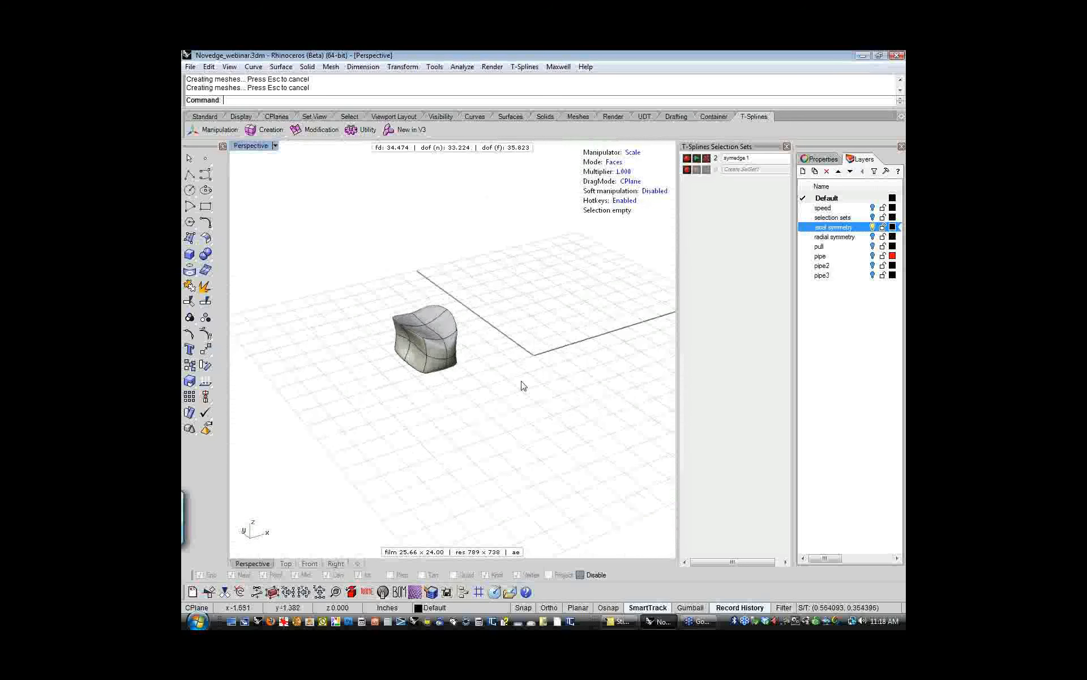
- Create two smooth T-spline boxes with two faces in each direction on the empty grid in front of the block
{"action": "left_click", "coordinate": [285, 135]}
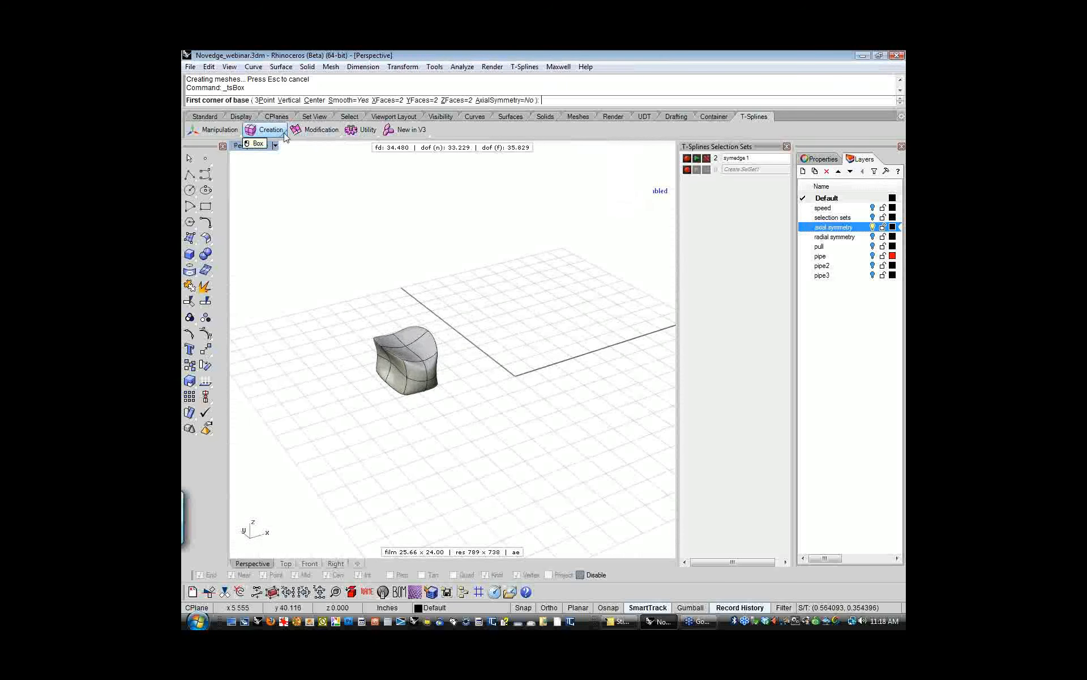
{"action": "left_click", "coordinate": [285, 135]}
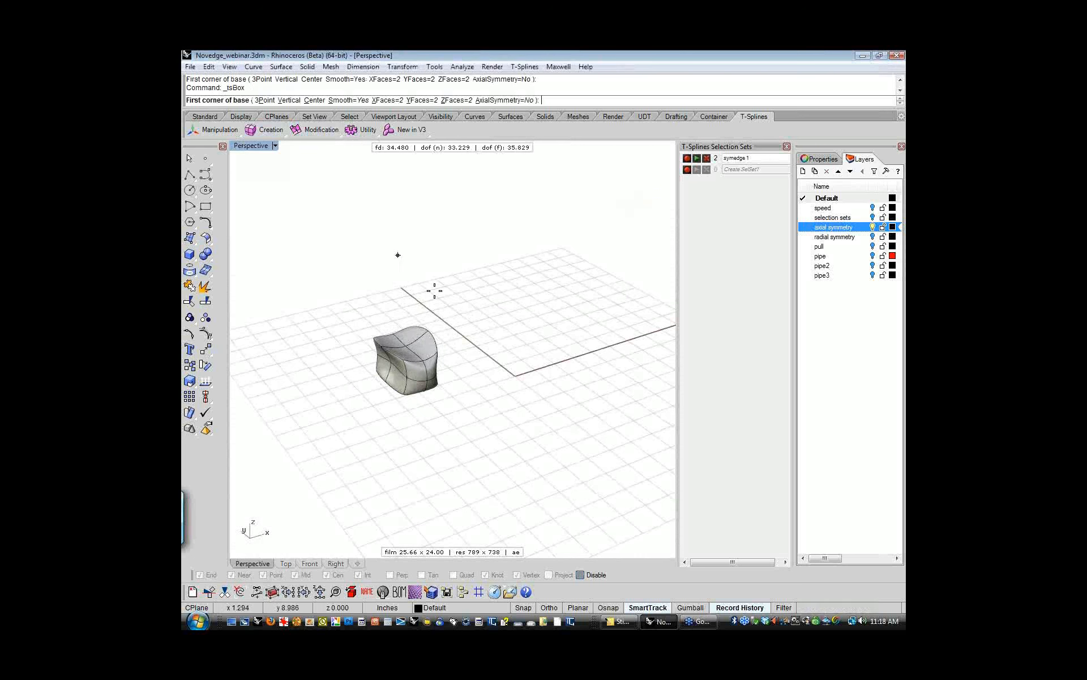
{"action": "left_click", "coordinate": [415, 482]}
{"action": "left_click", "coordinate": [478, 488]}
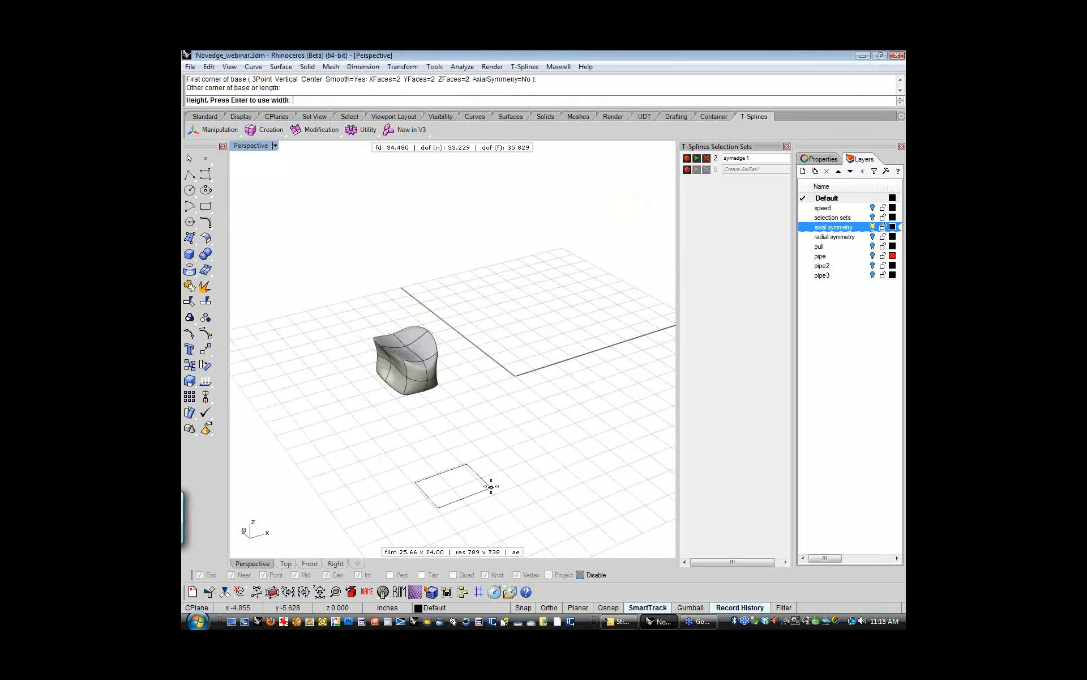
{"action": "left_click", "coordinate": [490, 454]}
{"action": "right_click", "coordinate": [634, 417]}
{"action": "left_click", "coordinate": [627, 415]}
{"action": "left_click", "coordinate": [648, 444]}
{"action": "left_click", "coordinate": [604, 472]}
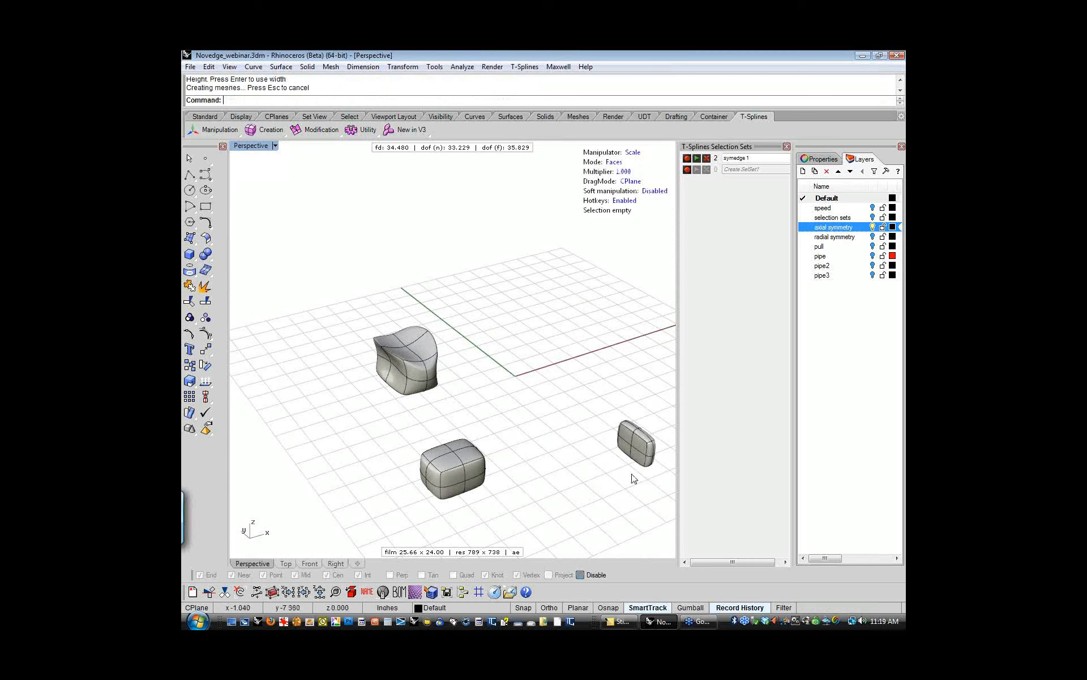
- Select the two new T-spline boxes and delete them
{"action": "key", "text": "f"}
{"action": "left_click", "coordinate": [629, 438]}
{"action": "left_click", "coordinate": [468, 459], "text": "shift"}
{"action": "key", "text": "Delete"}
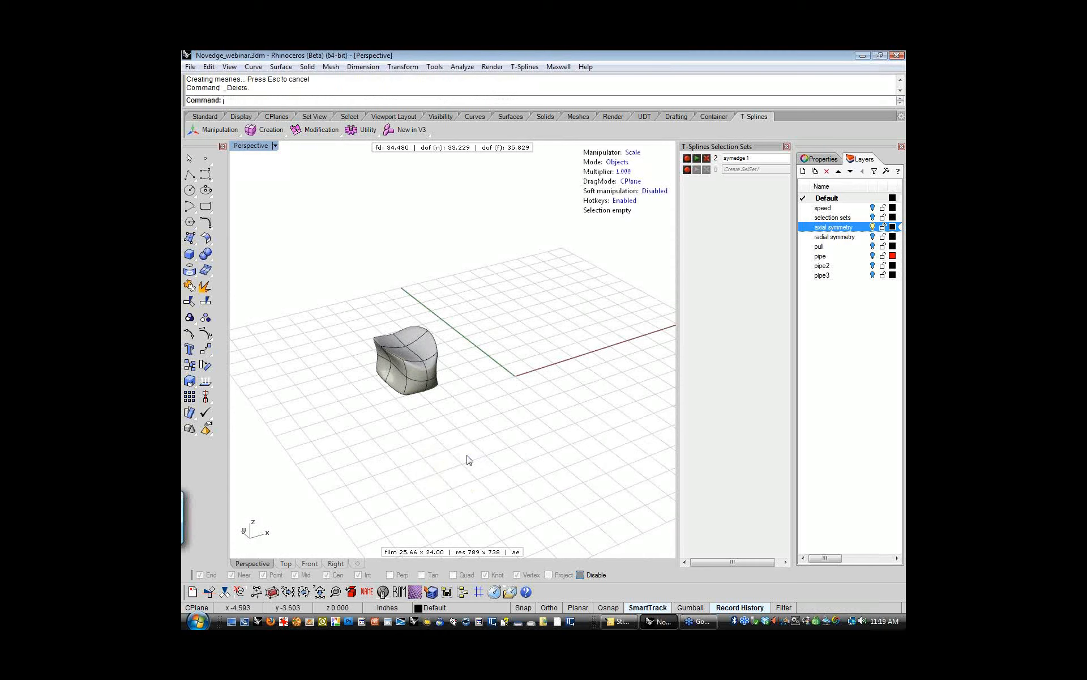
- Apply axial symmetry to the block using Discover, taking the front face's lower vertical centre edge as the axial boundary
{"action": "scroll", "coordinate": [371, 329], "scroll_direction": "up", "scroll_amount": 6}
{"action": "right_click_drag", "start_coordinate": [359, 411], "coordinate": [542, 439]}
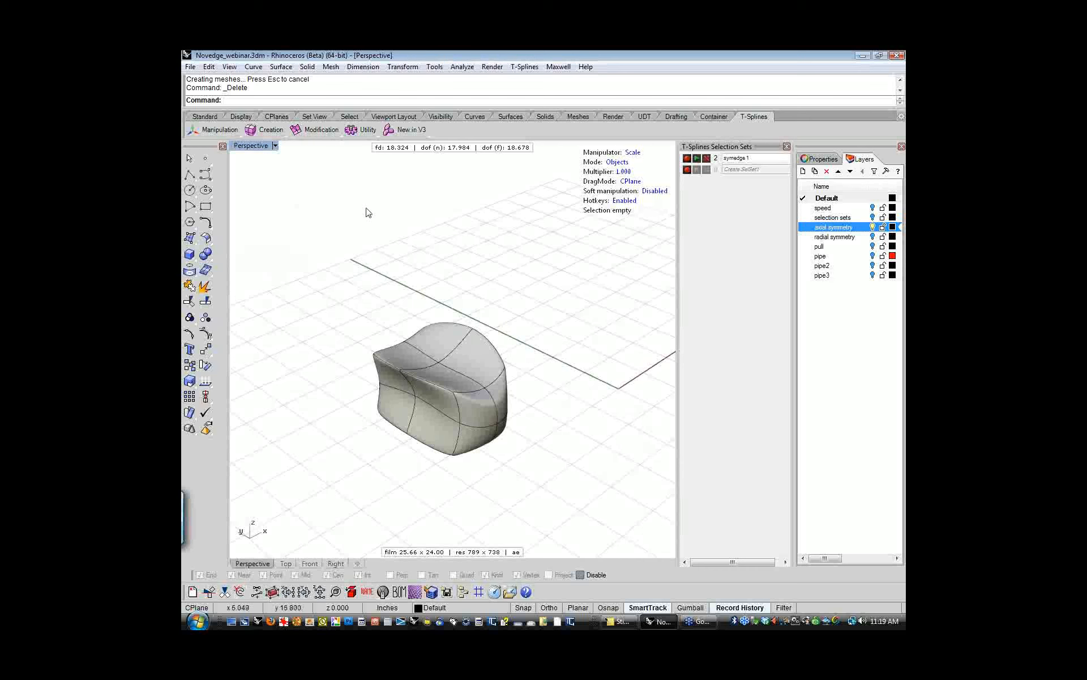
{"action": "right_click_drag", "start_coordinate": [341, 305], "coordinate": [453, 438]}
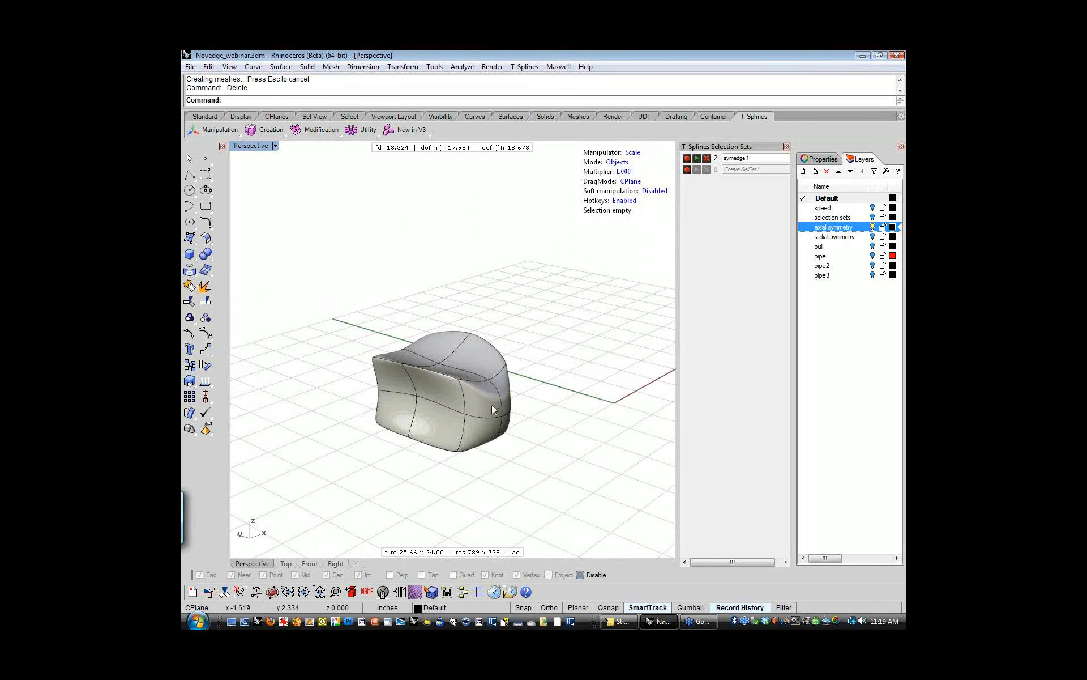
{"action": "mouse_move", "coordinate": [362, 438]}
{"action": "right_mouse_down"}
{"action": "mouse_move", "coordinate": [536, 442]}
{"action": "mouse_move", "coordinate": [366, 440]}
{"action": "right_mouse_up"}
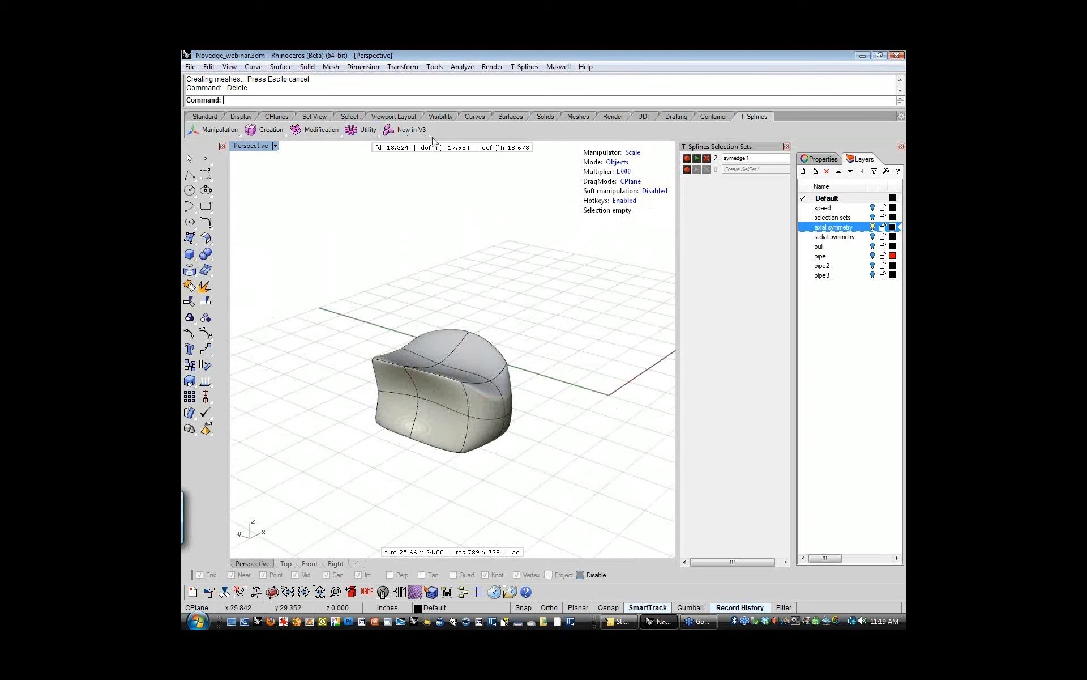
{"action": "left_click", "coordinate": [336, 133]}
{"action": "left_click", "coordinate": [315, 154]}
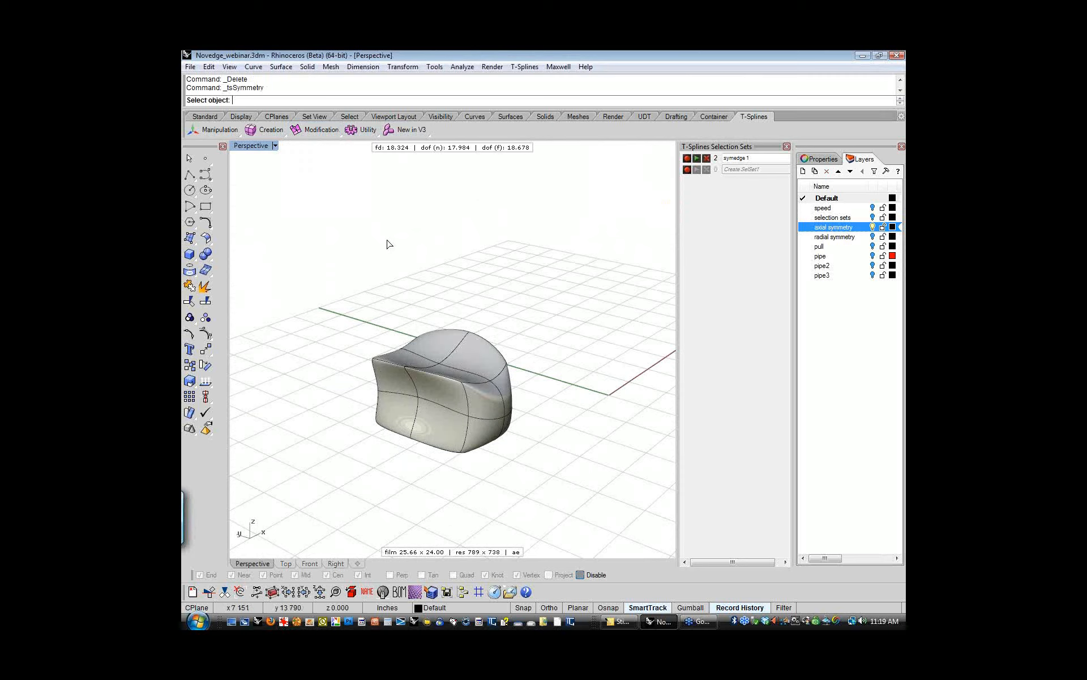
{"action": "left_click", "coordinate": [461, 414]}
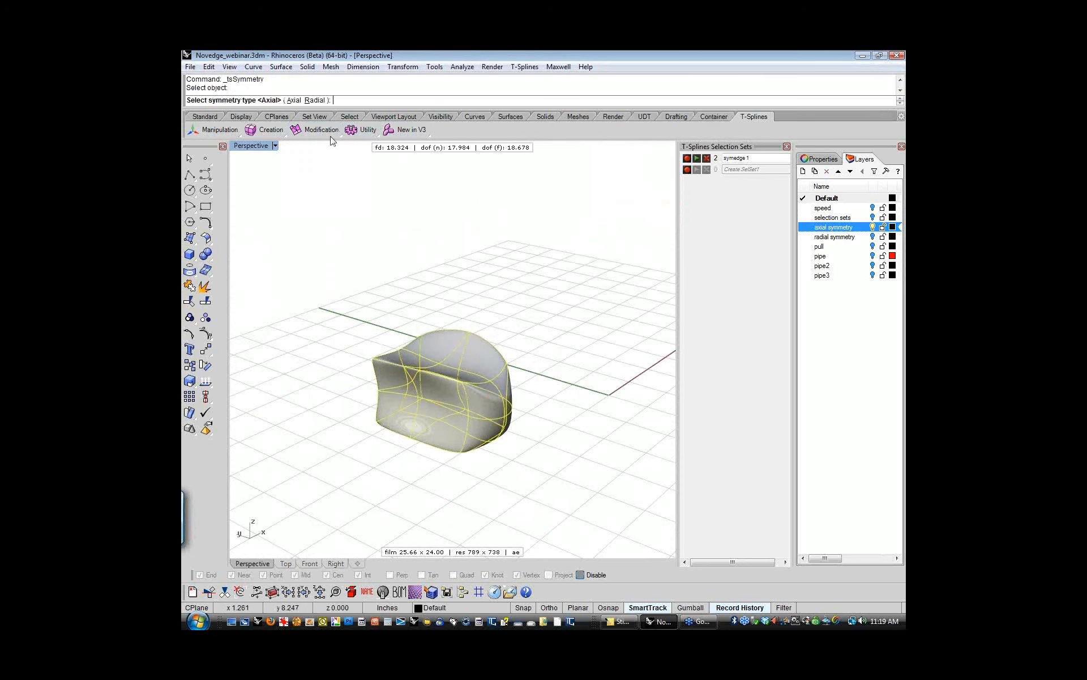
{"action": "left_click", "coordinate": [293, 102]}
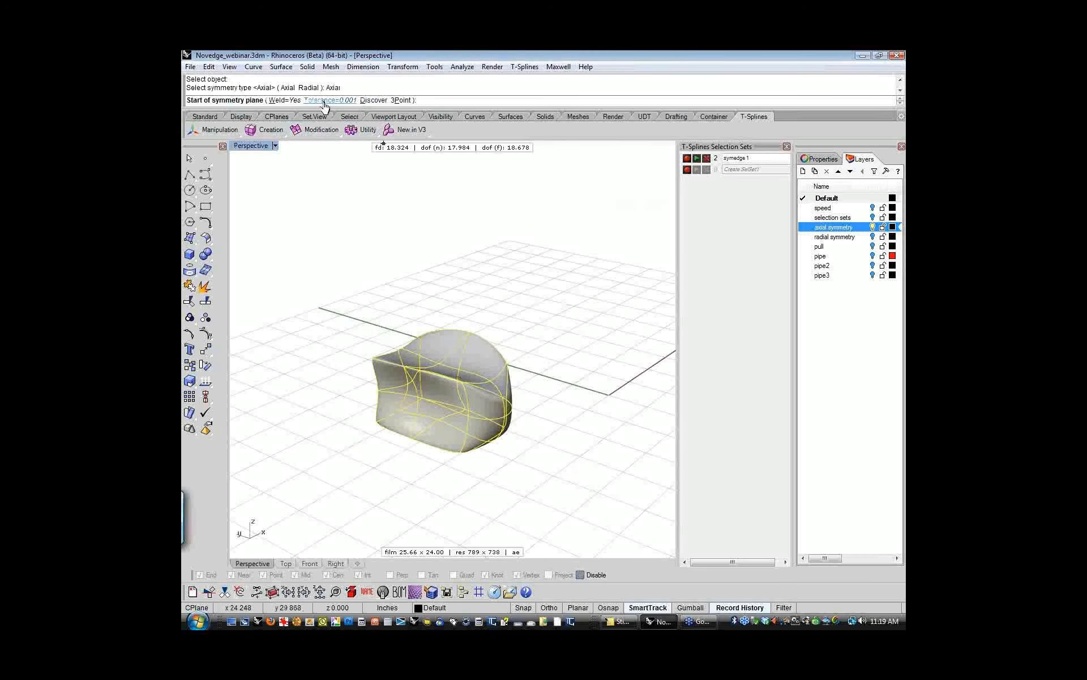
{"action": "left_click", "coordinate": [374, 100]}
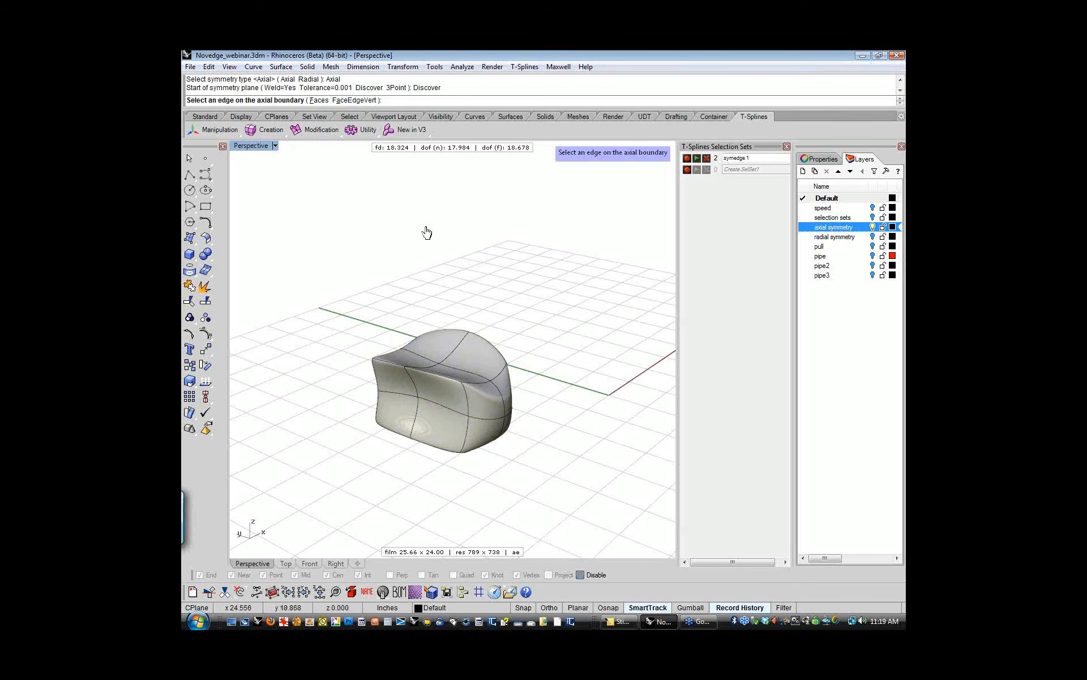
{"action": "left_click", "coordinate": [414, 427]}
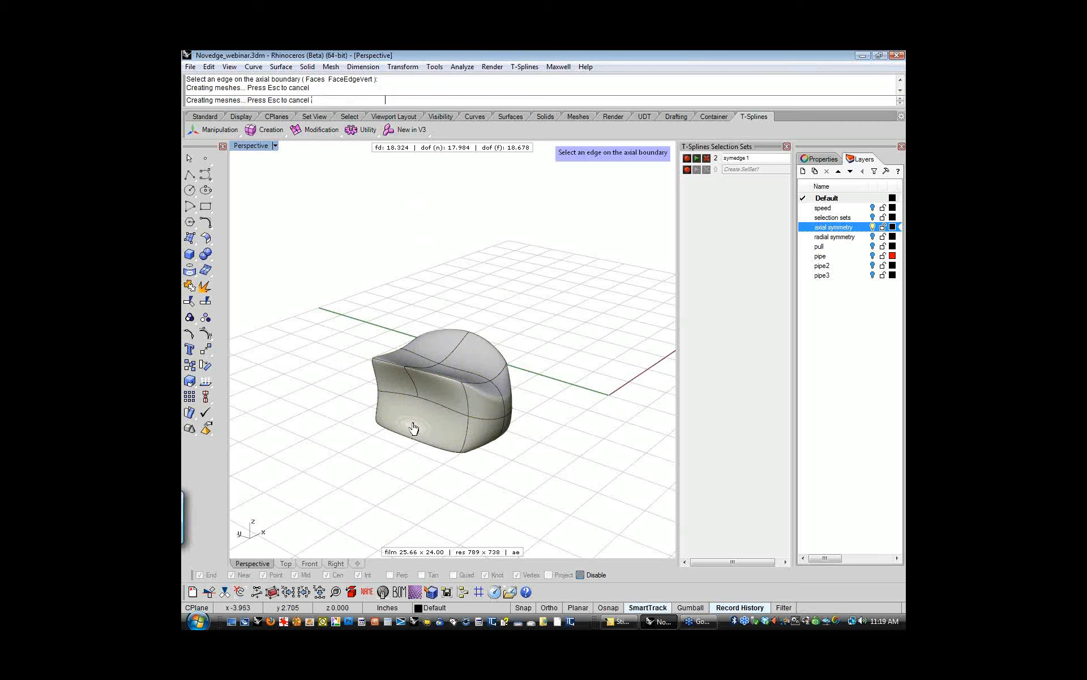
- Inspect the symmetry line around the block and undo the axial symmetry
{"action": "right_click_drag", "start_coordinate": [349, 450], "coordinate": [432, 423]}
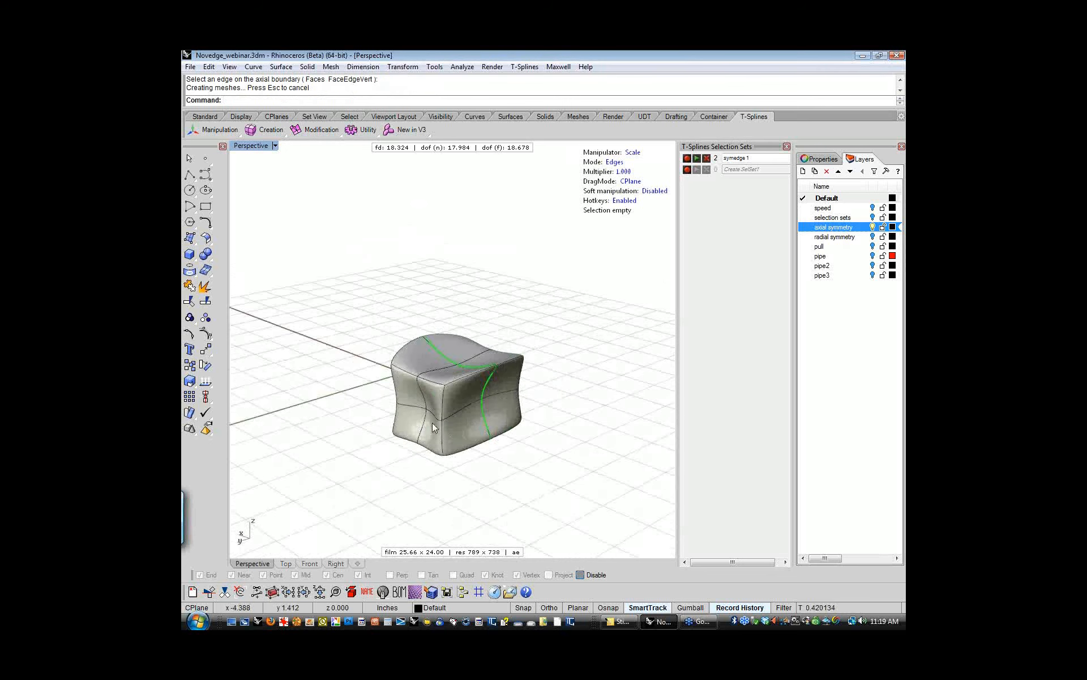
{"action": "right_click_drag", "start_coordinate": [543, 458], "coordinate": [415, 454]}
{"action": "right_click_drag", "start_coordinate": [522, 473], "coordinate": [483, 480]}
{"action": "key", "text": "ctrl+z"}
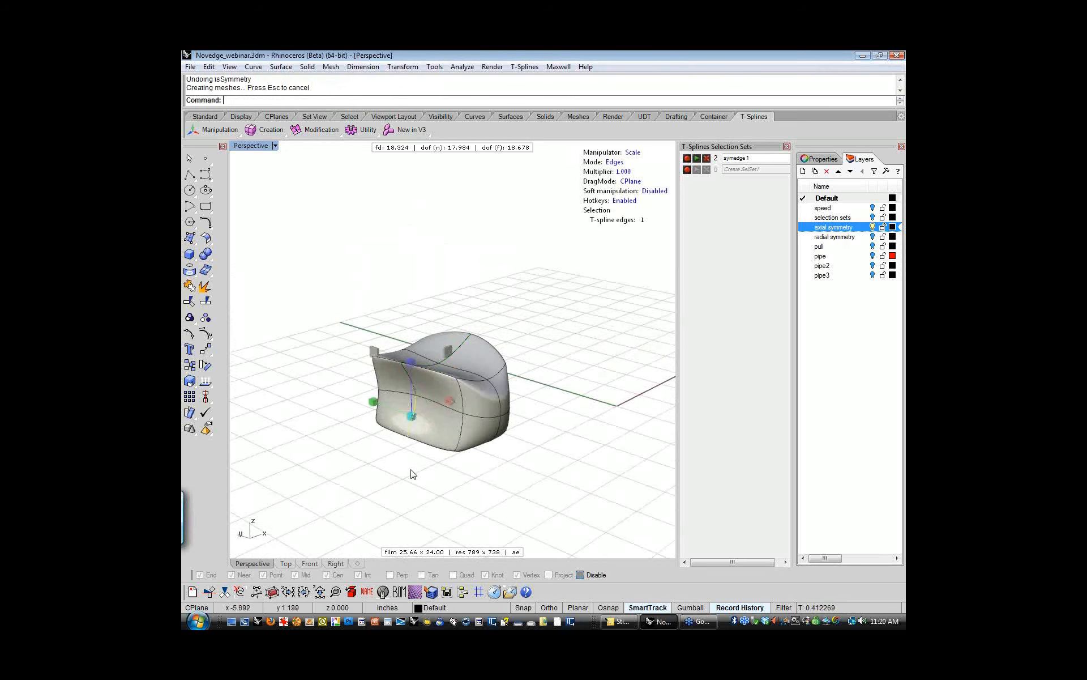
- Run Symmetry on the block again as Axial with Discover, picking the centre edge on its curved top as the boundary
{"action": "right_click_drag", "start_coordinate": [410, 472], "coordinate": [410, 479]}
{"action": "key", "text": "Return"}
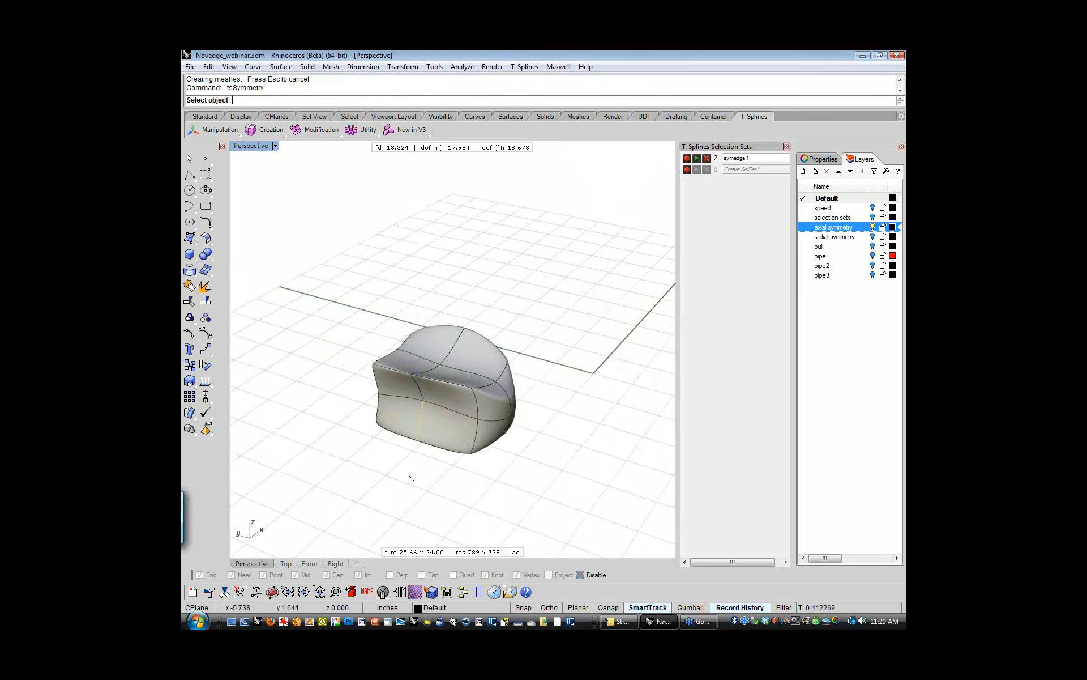
{"action": "left_click", "coordinate": [443, 427]}
{"action": "left_click", "coordinate": [297, 100]}
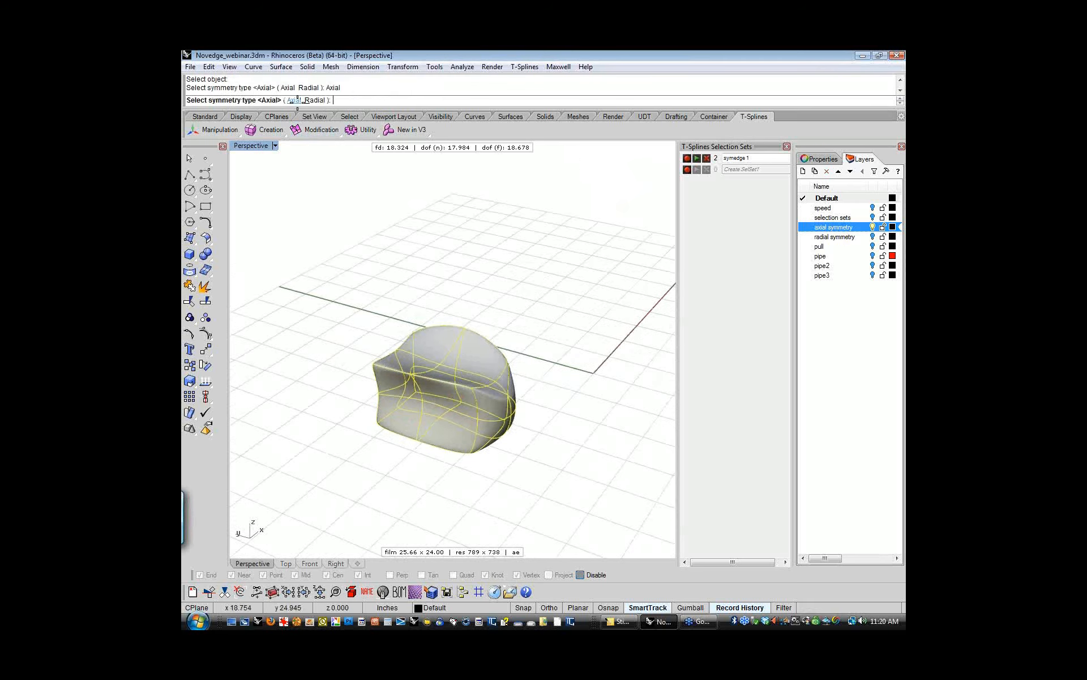
{"action": "left_click", "coordinate": [371, 100]}
{"action": "left_click", "coordinate": [462, 336]}
{"action": "right_click_drag", "start_coordinate": [365, 446], "coordinate": [338, 436]}
{"action": "scroll", "coordinate": [479, 436], "scroll_direction": "up", "scroll_amount": 5}
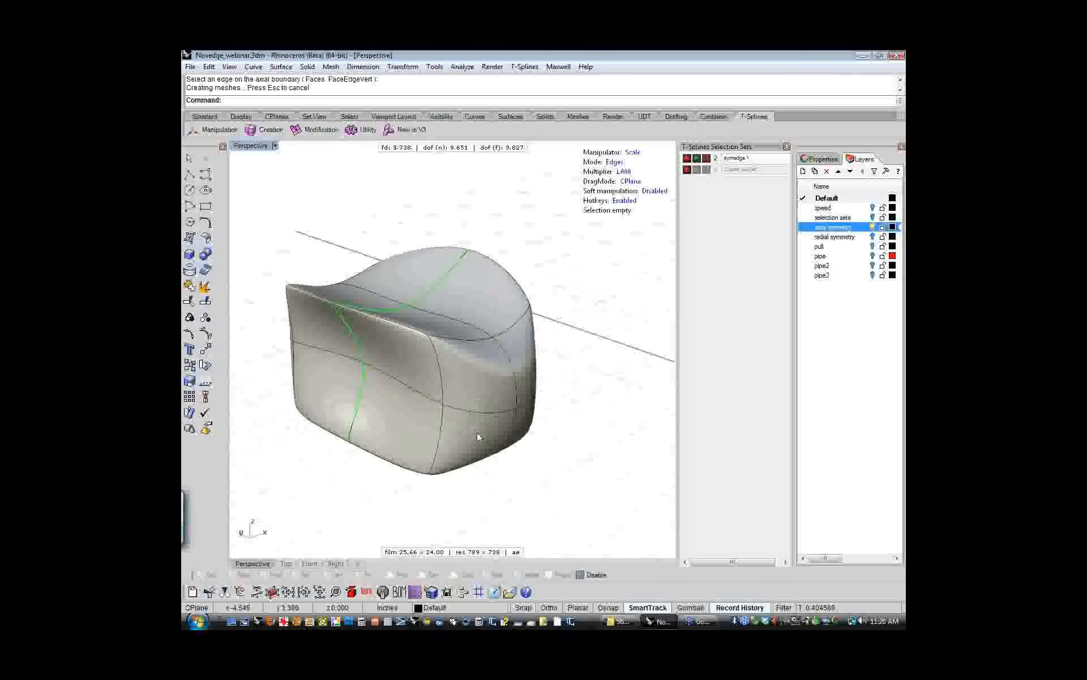
- Translate the upper face at the block's side inward toward the symmetry plane and clear the selection
{"action": "left_click", "coordinate": [489, 384]}
{"action": "key", "text": "w"}
{"action": "left_click_drag", "start_coordinate": [458, 366], "coordinate": [412, 350]}
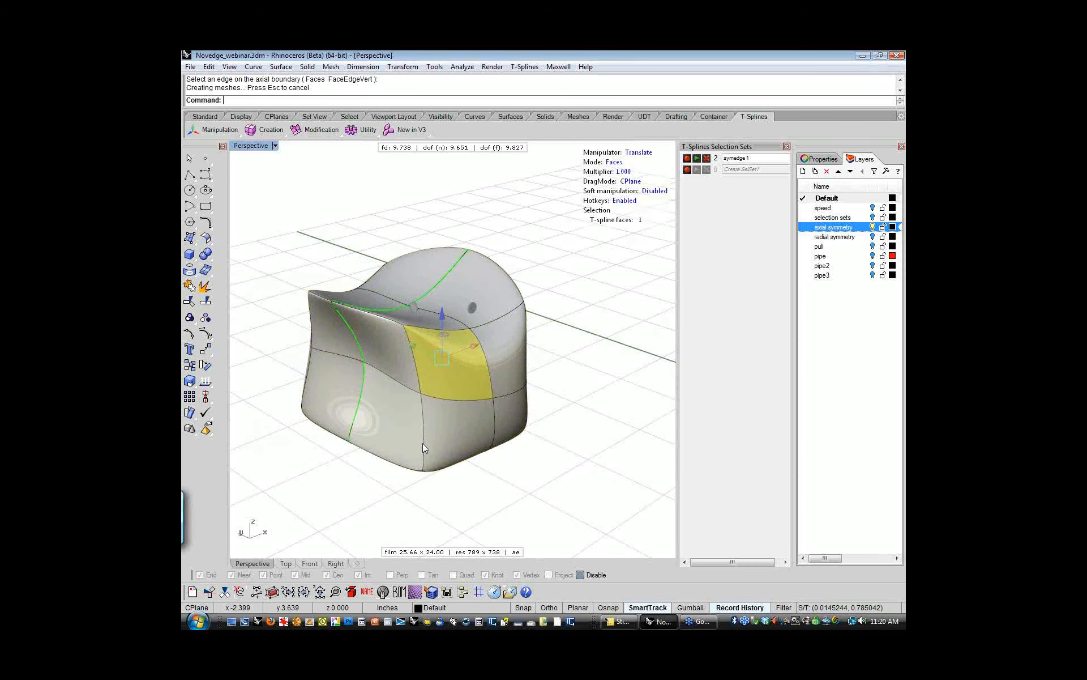
{"action": "left_click", "coordinate": [373, 487]}
{"action": "right_click_drag", "start_coordinate": [369, 489], "coordinate": [395, 481]}
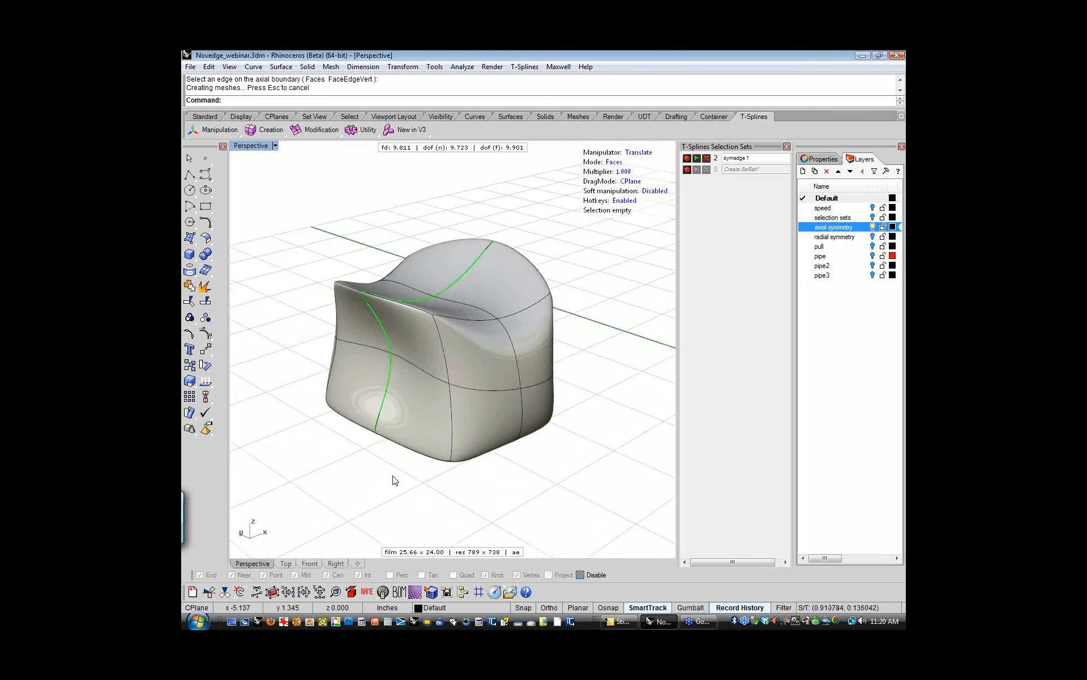
{"action": "right_click_drag", "start_coordinate": [369, 458], "coordinate": [382, 464]}
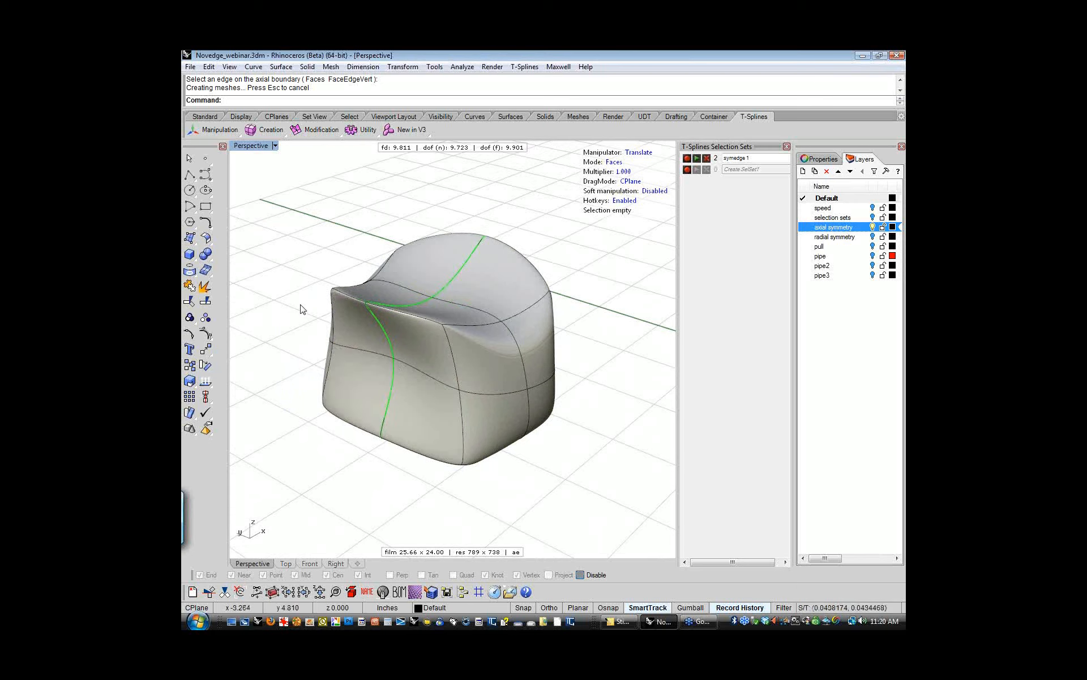
{"action": "right_click_drag", "start_coordinate": [294, 301], "coordinate": [462, 298]}
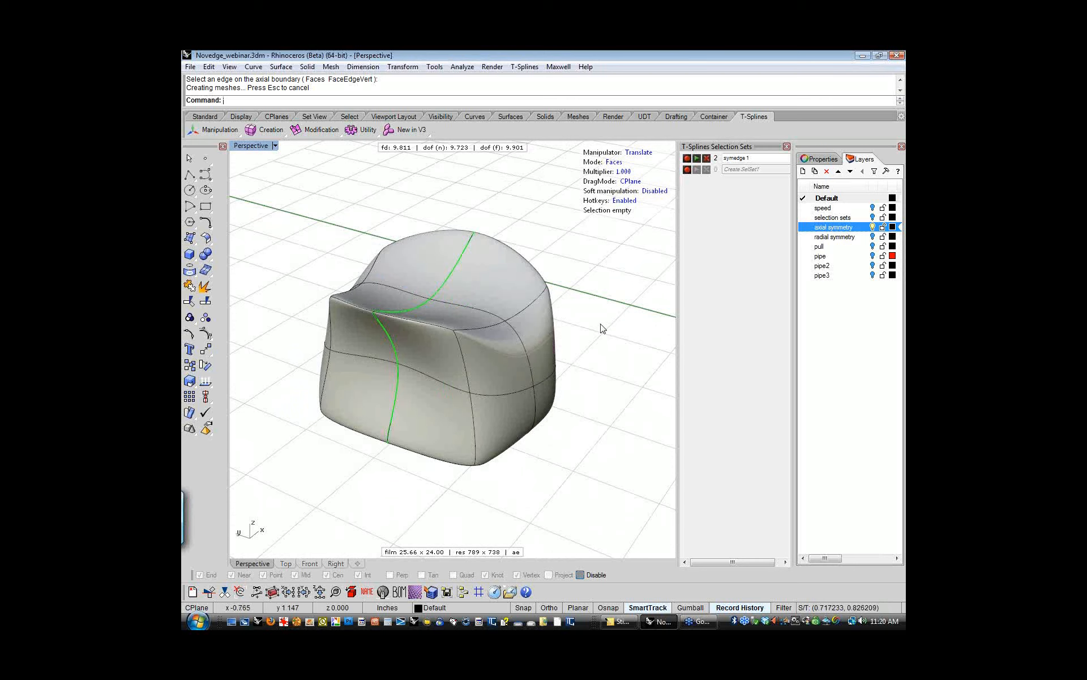
{"action": "right_click_drag", "start_coordinate": [606, 355], "coordinate": [588, 335]}
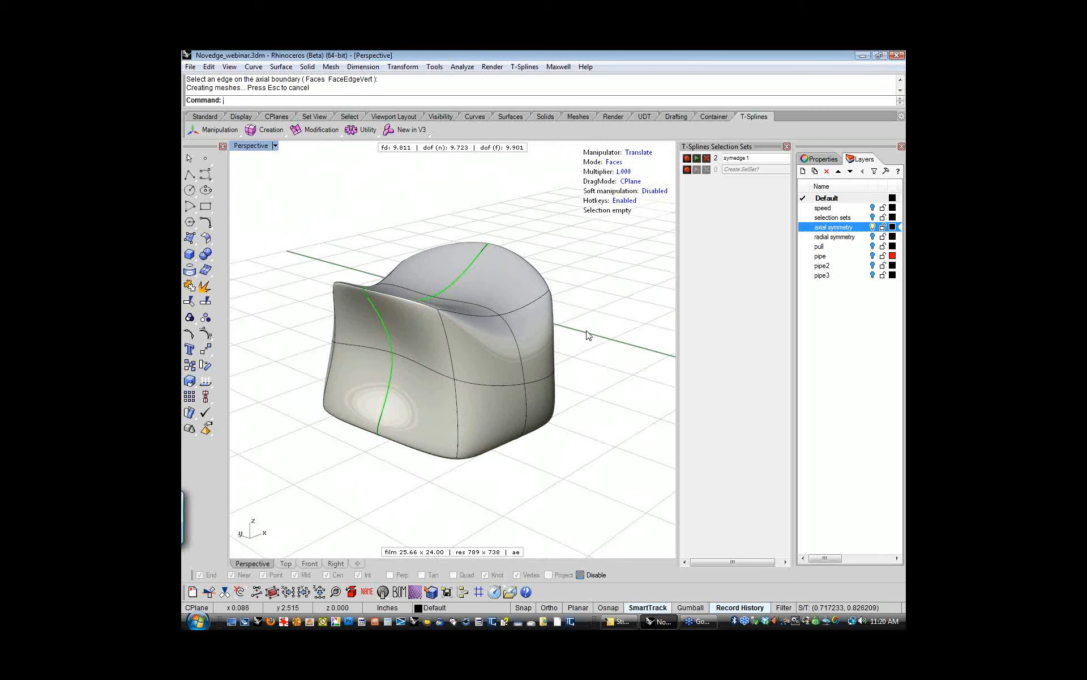
{"action": "right_click_drag", "start_coordinate": [589, 342], "coordinate": [591, 355]}
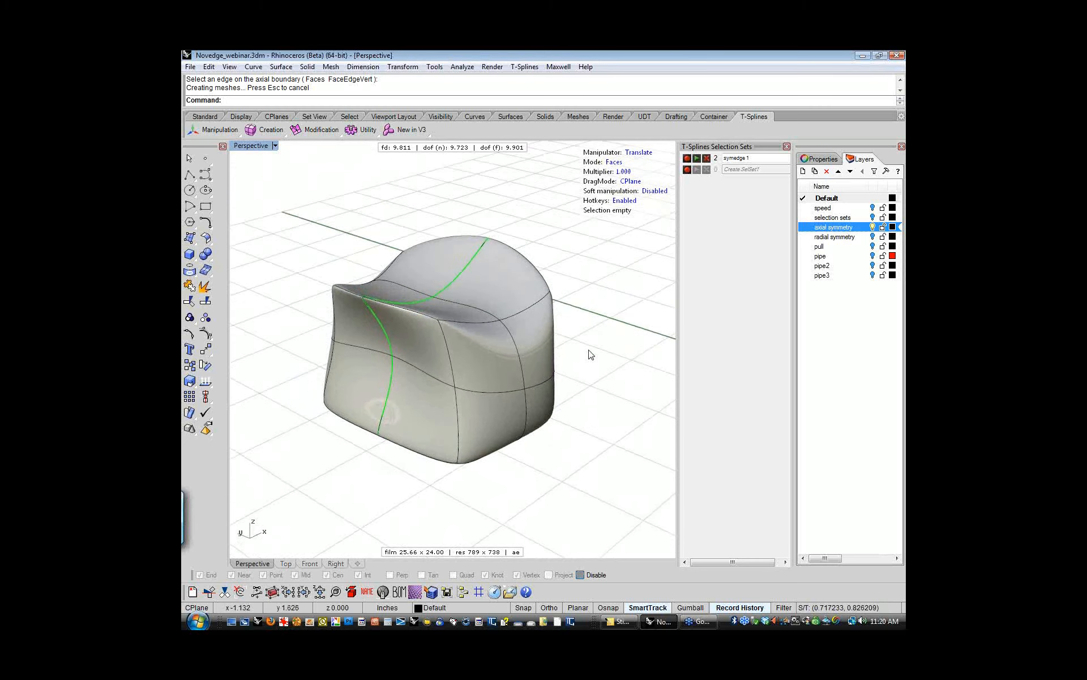
{"action": "right_click_drag", "start_coordinate": [621, 388], "coordinate": [522, 364]}
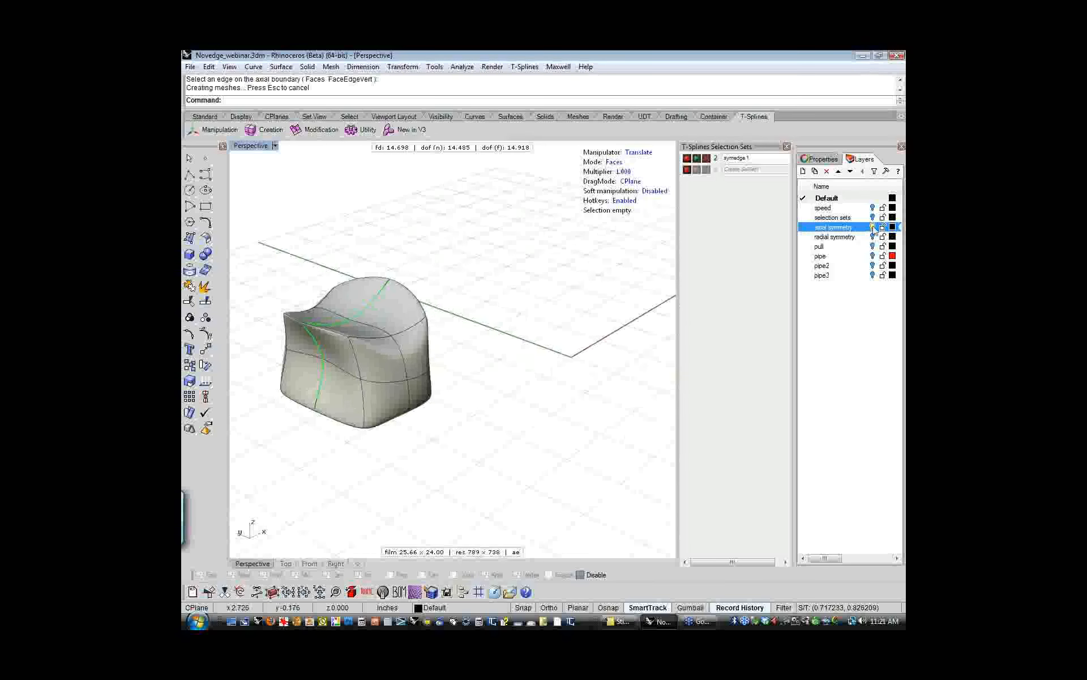
- Undo the face move and the axial symmetry on the block
{"action": "right_click_drag", "start_coordinate": [444, 408], "coordinate": [534, 413], "text": "shift"}
{"action": "key", "text": "ctrl+z"}
{"action": "key", "text": "ctrl+z"}
{"action": "scroll", "coordinate": [521, 420], "scroll_direction": "up", "scroll_amount": 1}
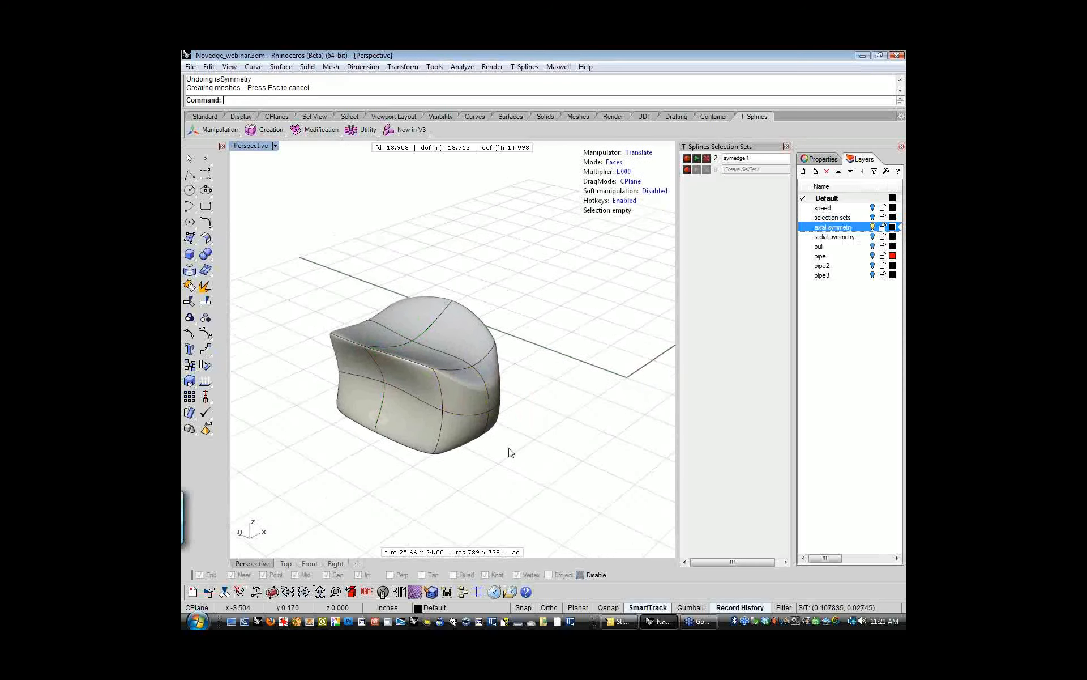
- Extrude the upper face at the block's front corner outward on one side only and clear the selection
{"action": "mouse_move", "coordinate": [324, 459]}
{"action": "right_mouse_down"}
{"action": "mouse_move", "coordinate": [328, 440]}
{"action": "mouse_move", "coordinate": [316, 461]}
{"action": "mouse_move", "coordinate": [326, 456]}
{"action": "right_mouse_up"}
{"action": "left_click", "coordinate": [461, 407]}
{"action": "left_click_drag", "start_coordinate": [431, 376], "coordinate": [466, 399], "text": "alt"}
{"action": "left_click", "coordinate": [388, 442]}
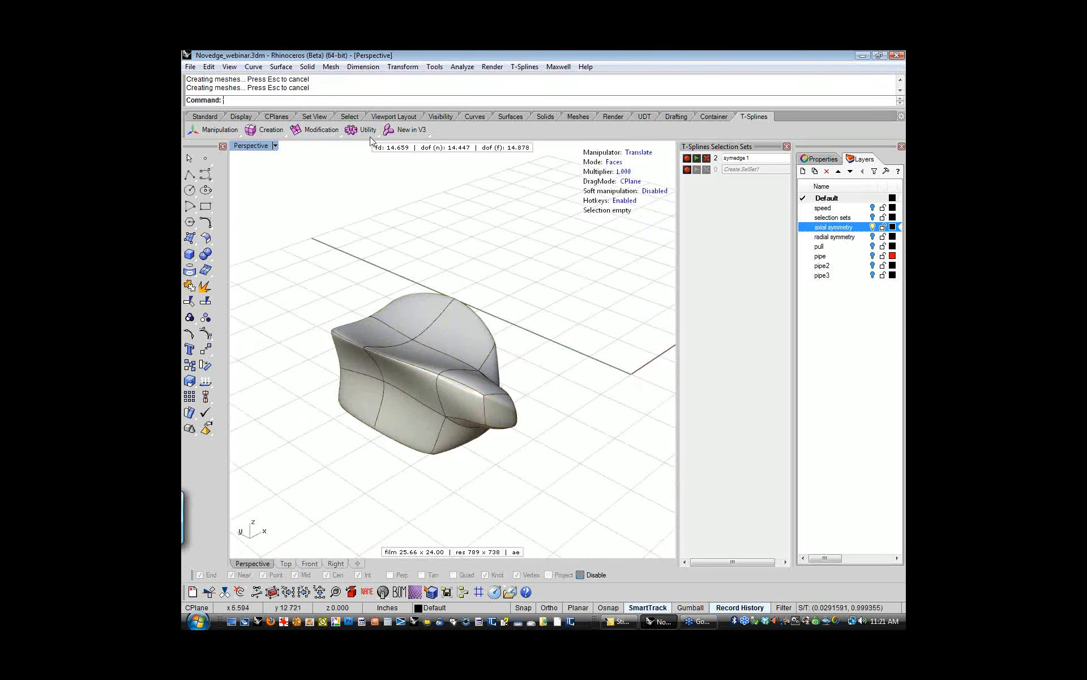
- Try to run Symmetry on the block as Axial with Discover, picking the vertical centre edge on its lower front
{"action": "left_click", "coordinate": [352, 130]}
{"action": "left_click", "coordinate": [317, 161]}
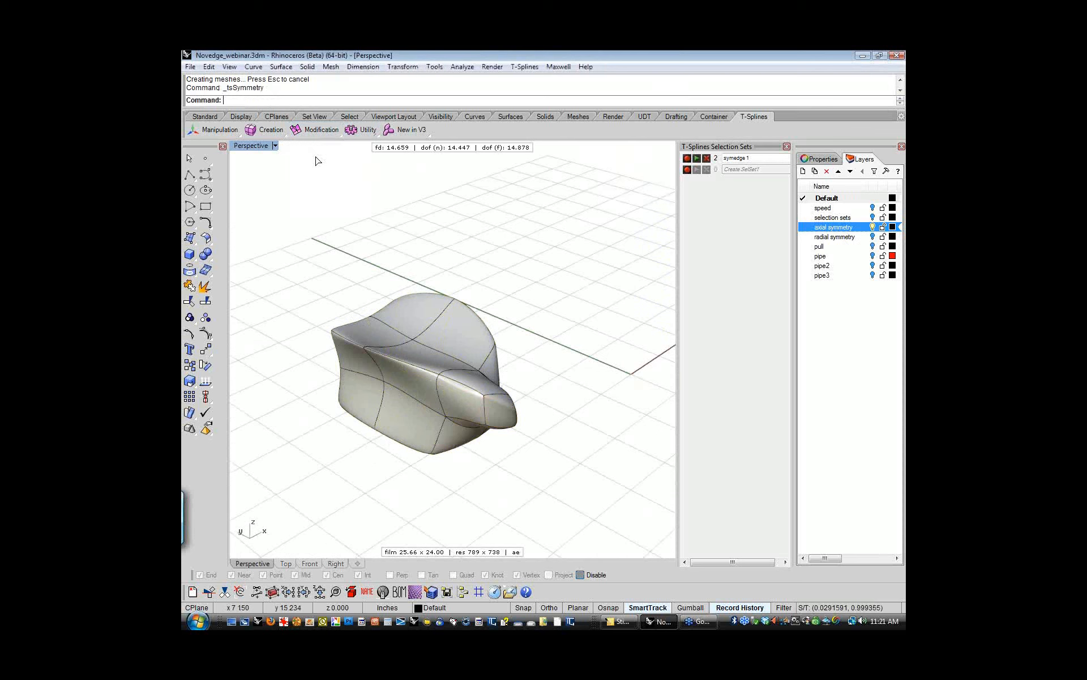
{"action": "left_click", "coordinate": [401, 351]}
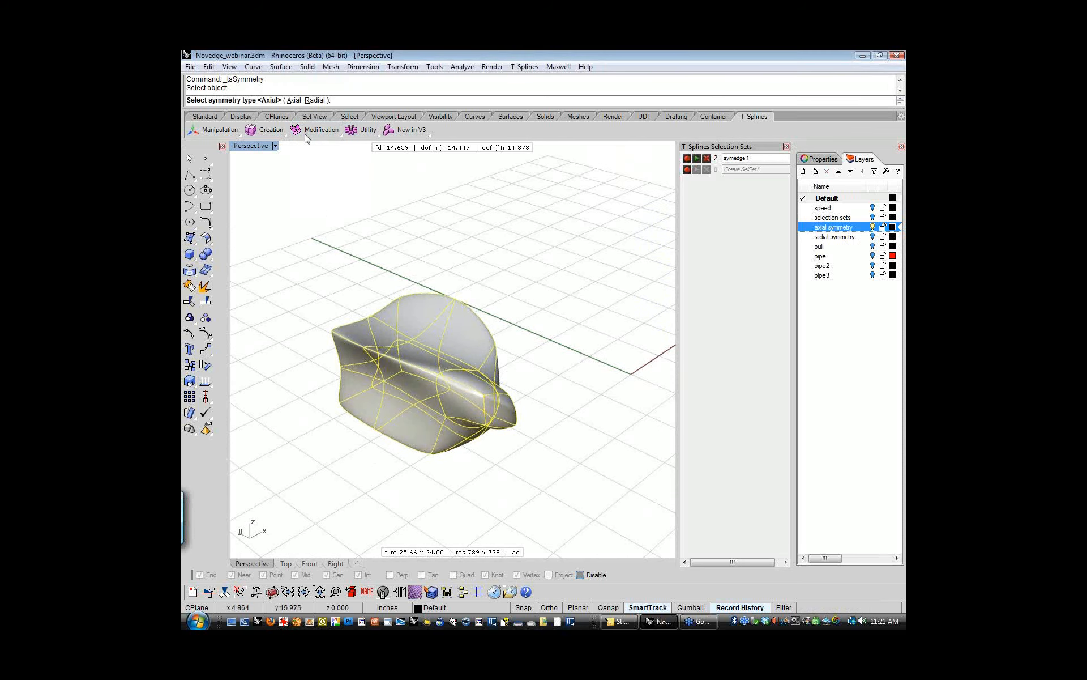
{"action": "left_click", "coordinate": [294, 100]}
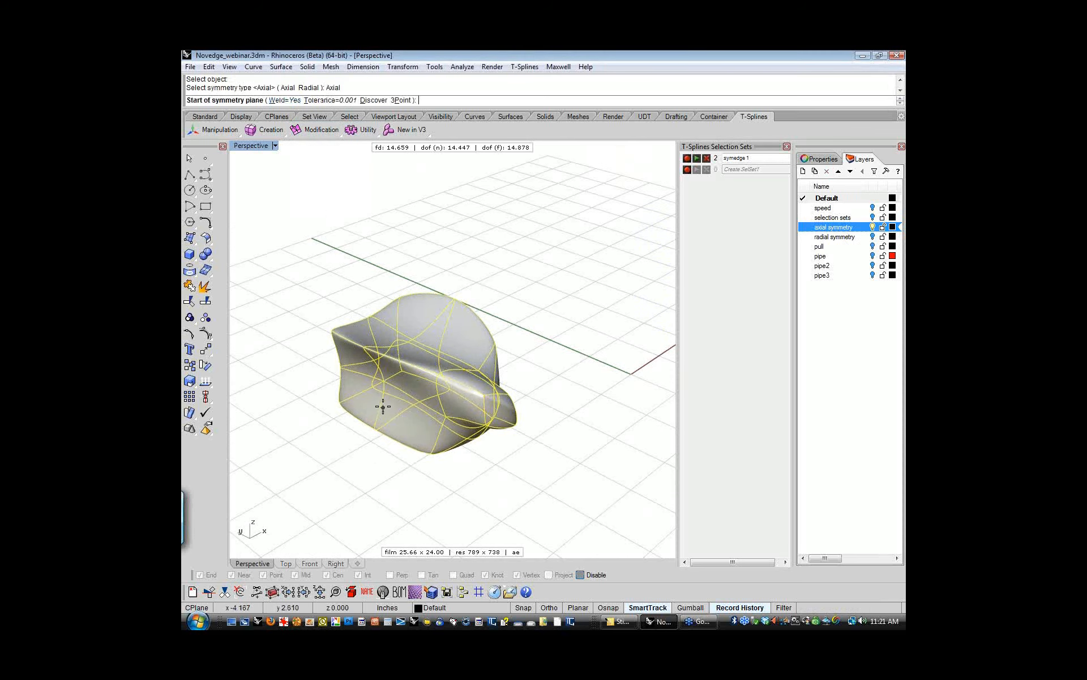
{"action": "left_click", "coordinate": [381, 106]}
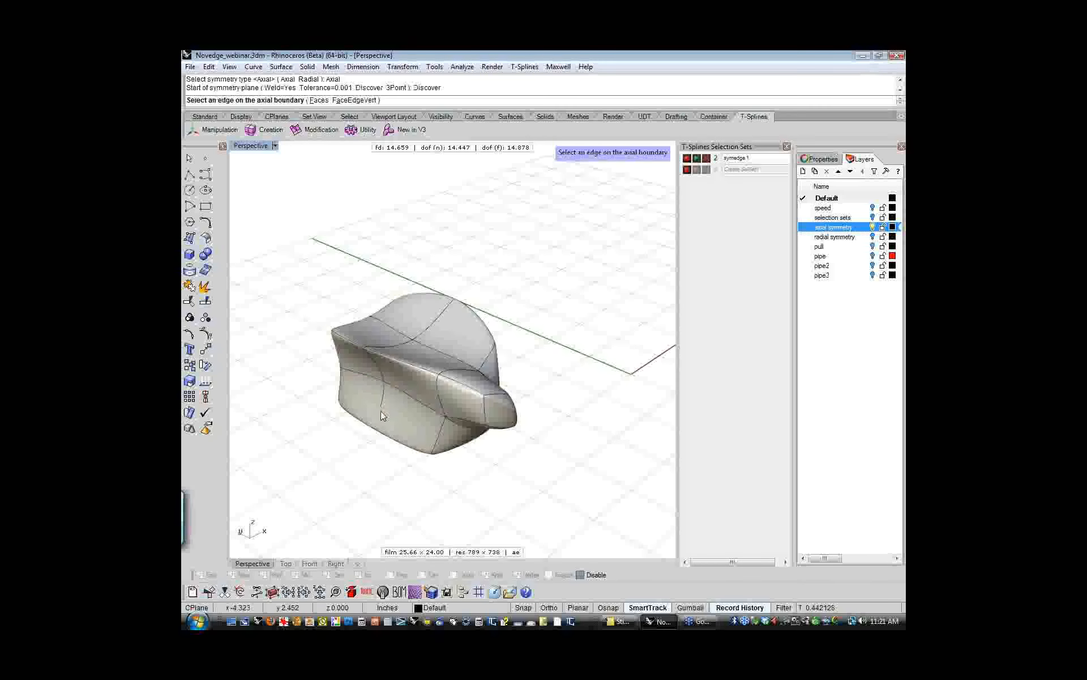
{"action": "left_click", "coordinate": [381, 410]}
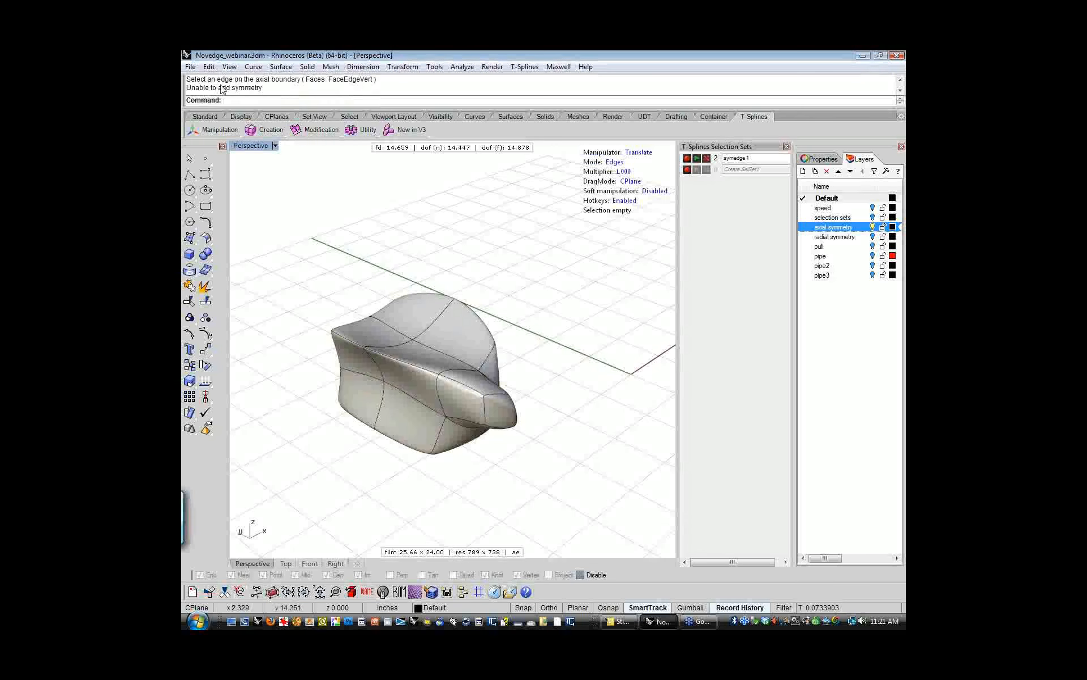
- Extrude the upper face at the block's opposite front corner outward to match the existing protrusion
{"action": "right_click_drag", "start_coordinate": [303, 309], "coordinate": [460, 402]}
{"action": "left_click", "coordinate": [409, 400]}
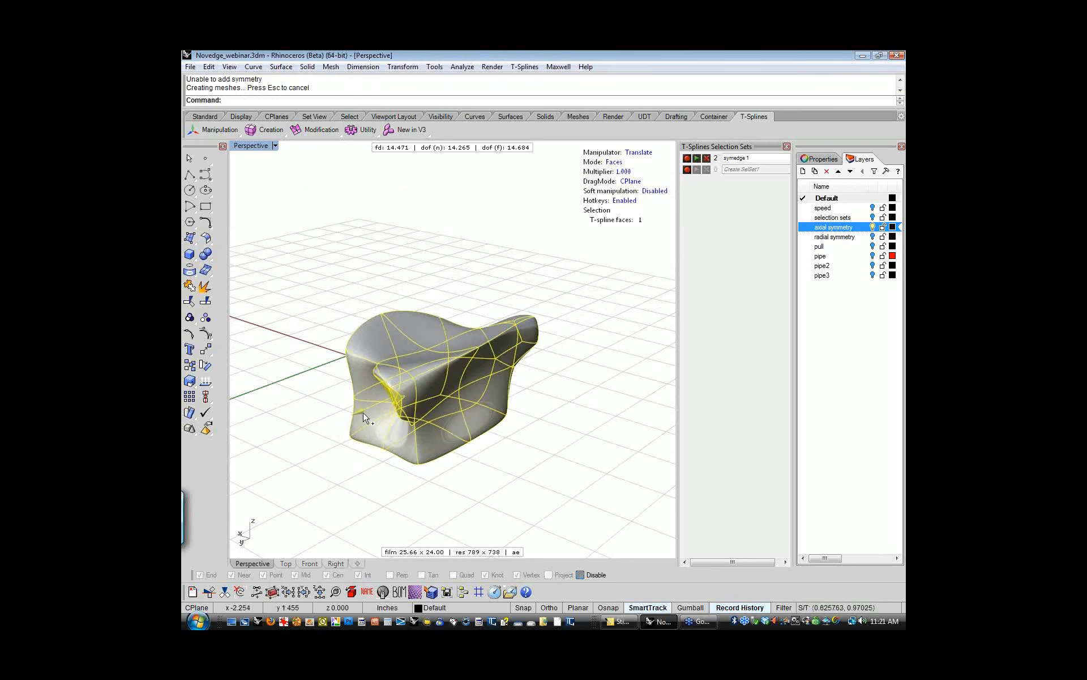
{"action": "right_click_drag", "start_coordinate": [380, 472], "coordinate": [431, 482]}
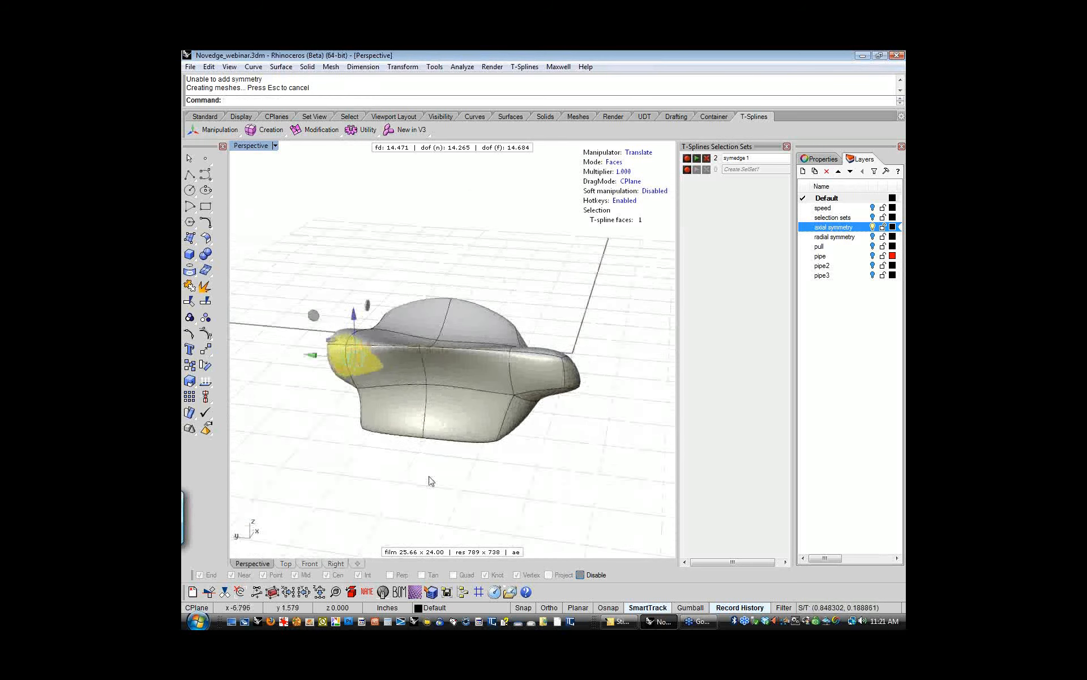
- Apply axial Symmetry with Discover to the two-armed block from the lower front centre edge and undo it
{"action": "left_click", "coordinate": [320, 131]}
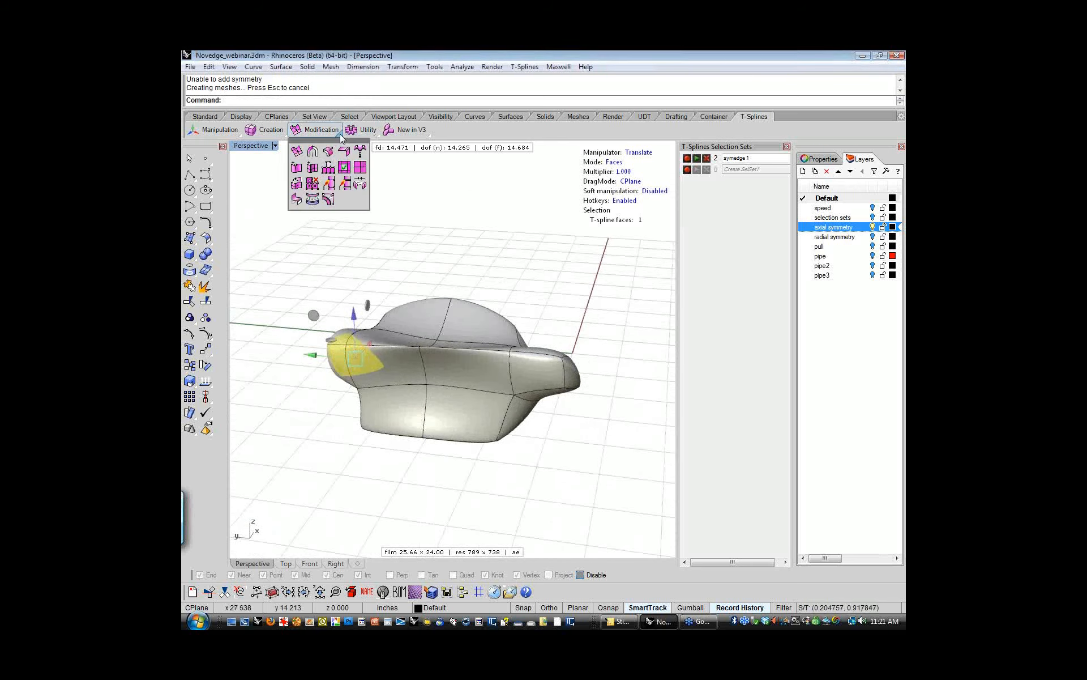
{"action": "left_click", "coordinate": [312, 151]}
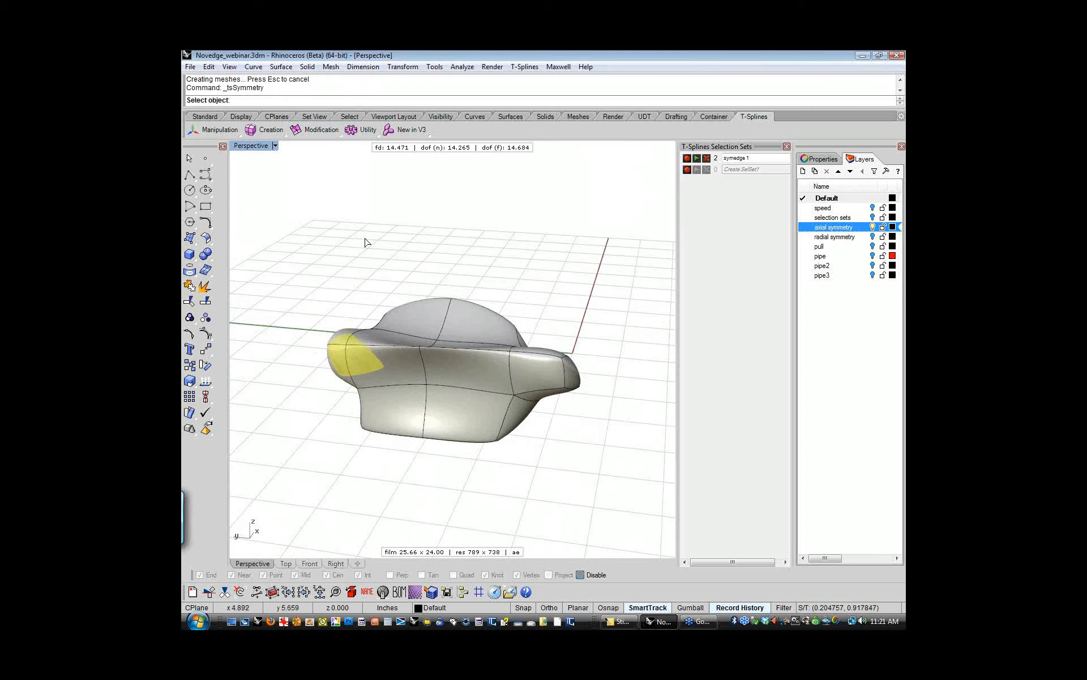
{"action": "left_click", "coordinate": [399, 325]}
{"action": "left_click", "coordinate": [295, 101]}
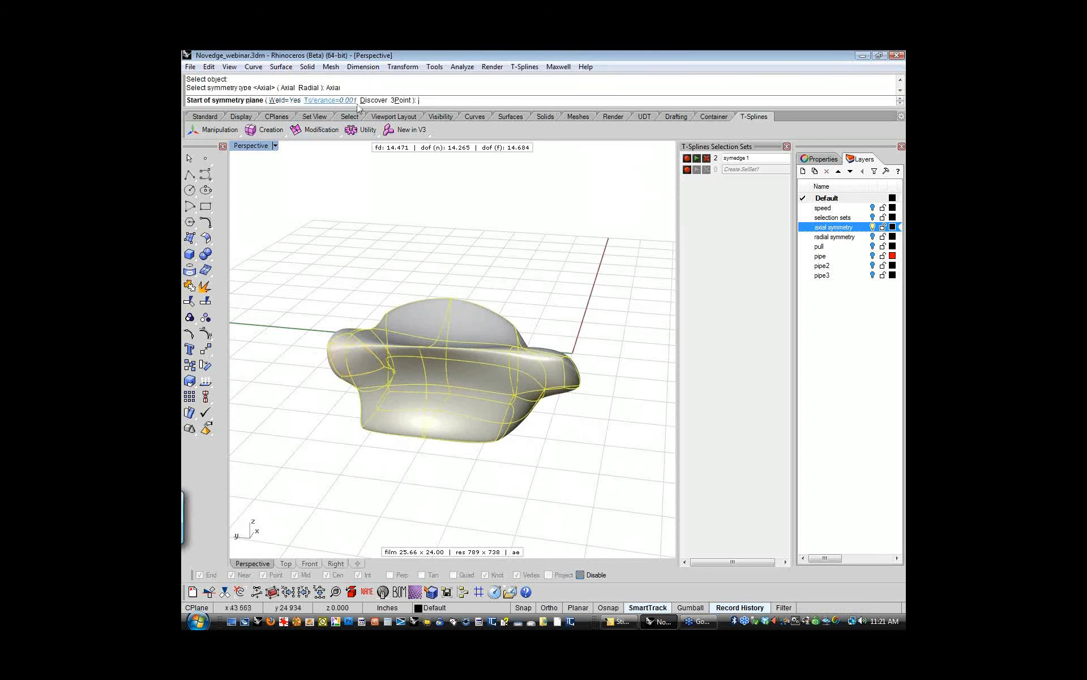
{"action": "left_click", "coordinate": [374, 101]}
{"action": "left_click", "coordinate": [428, 426]}
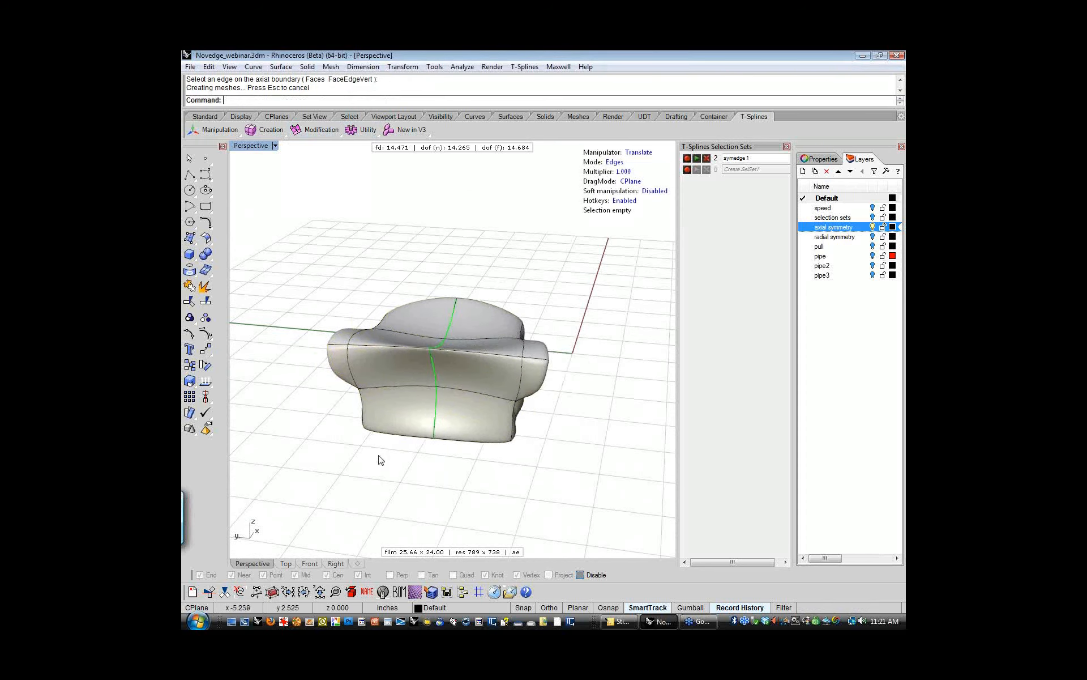
{"action": "right_click_drag", "start_coordinate": [379, 455], "coordinate": [402, 474]}
{"action": "key", "text": "ctrl+z"}
- Repeat axial Symmetry with Discover on the block, picking the front centre edge as the axial boundary
{"action": "right_click", "coordinate": [403, 473]}
{"action": "left_click", "coordinate": [452, 343]}
{"action": "right_click", "coordinate": [467, 312]}
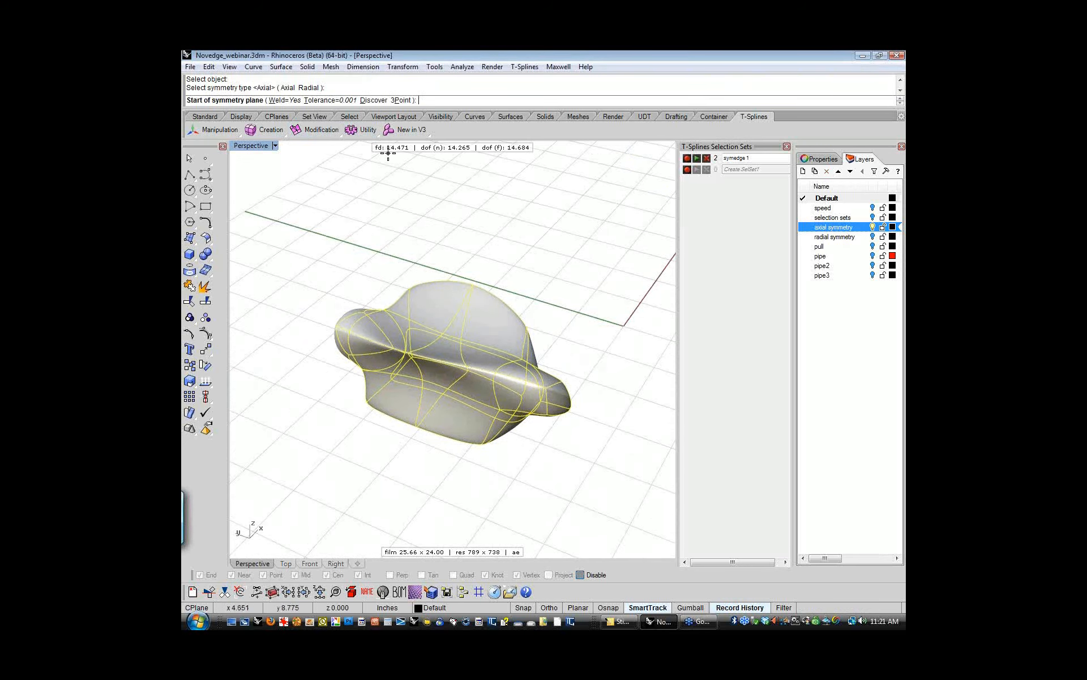
{"action": "left_click", "coordinate": [374, 100]}
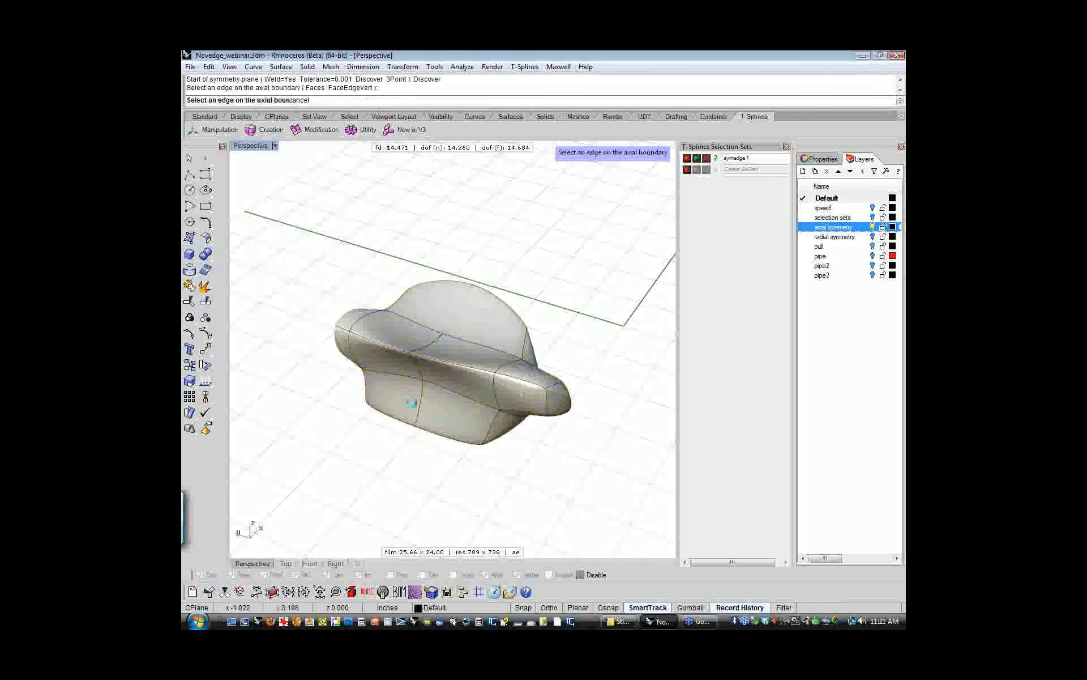
{"action": "left_click", "coordinate": [412, 403]}
- Translate the end face of one of the block's arms outward to lengthen the arm and clear the selection
{"action": "right_click_drag", "start_coordinate": [383, 447], "coordinate": [543, 397]}
{"action": "left_click", "coordinate": [569, 385]}
{"action": "left_click_drag", "start_coordinate": [568, 384], "coordinate": [478, 504]}
{"action": "right_click_drag", "start_coordinate": [558, 526], "coordinate": [602, 419]}
{"action": "left_click", "coordinate": [568, 476]}
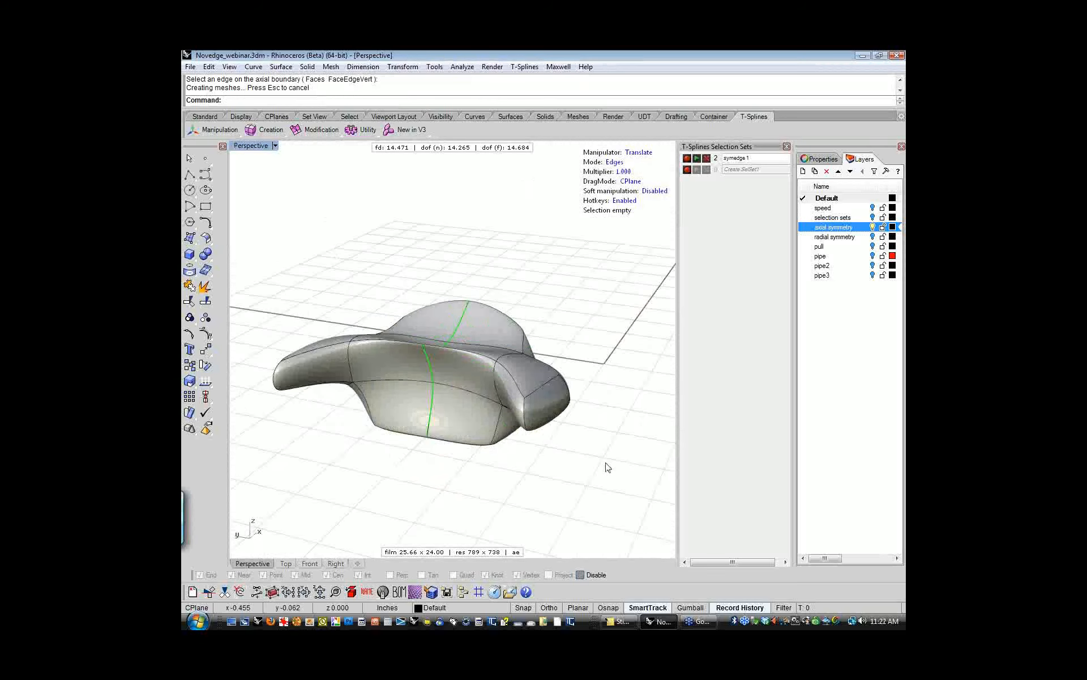
{"action": "right_click_drag", "start_coordinate": [608, 467], "coordinate": [530, 471]}
{"action": "right_click_drag", "start_coordinate": [589, 431], "coordinate": [560, 433]}
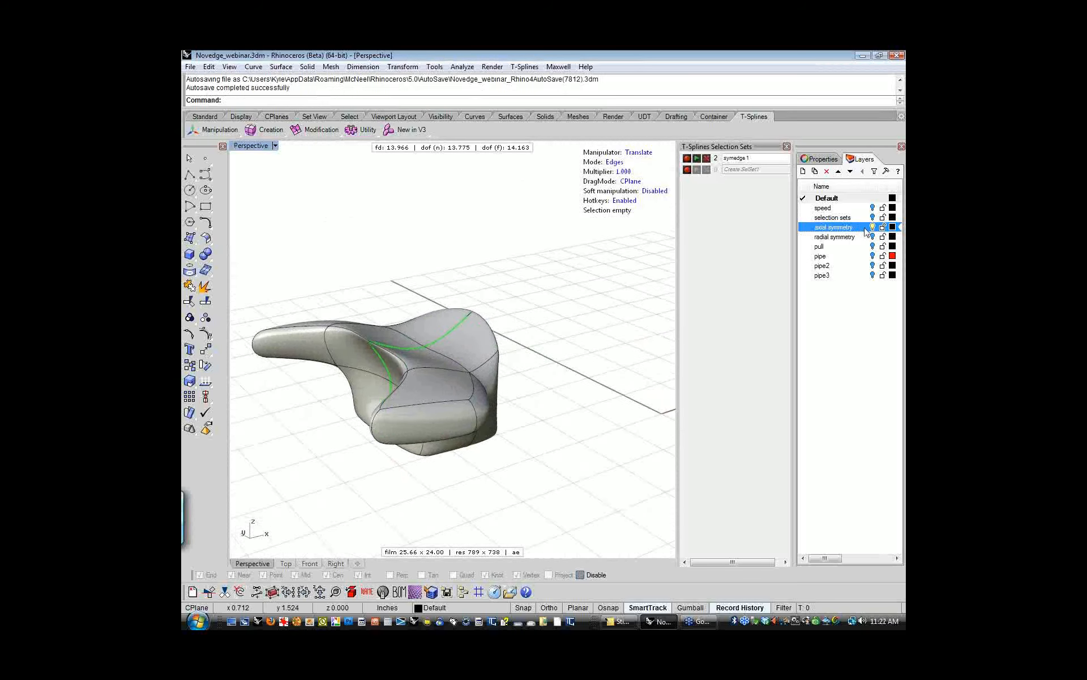
- Hide the axial symmetry layer and show the ring on the radial symmetry layer
{"action": "left_click", "coordinate": [872, 228]}
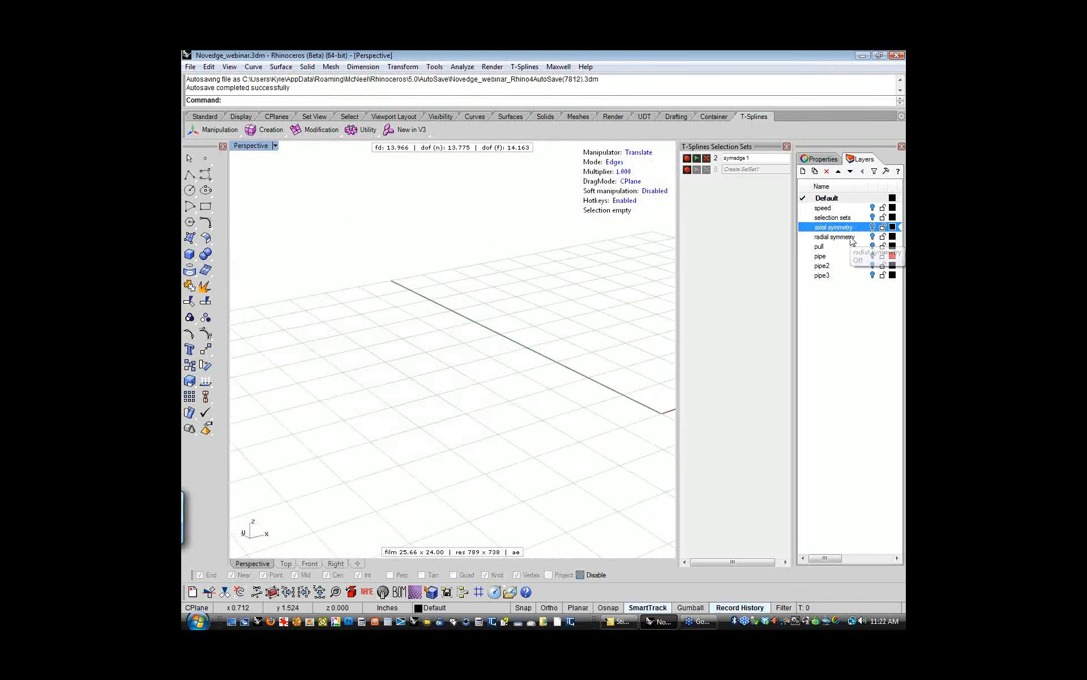
{"action": "left_click", "coordinate": [873, 236]}
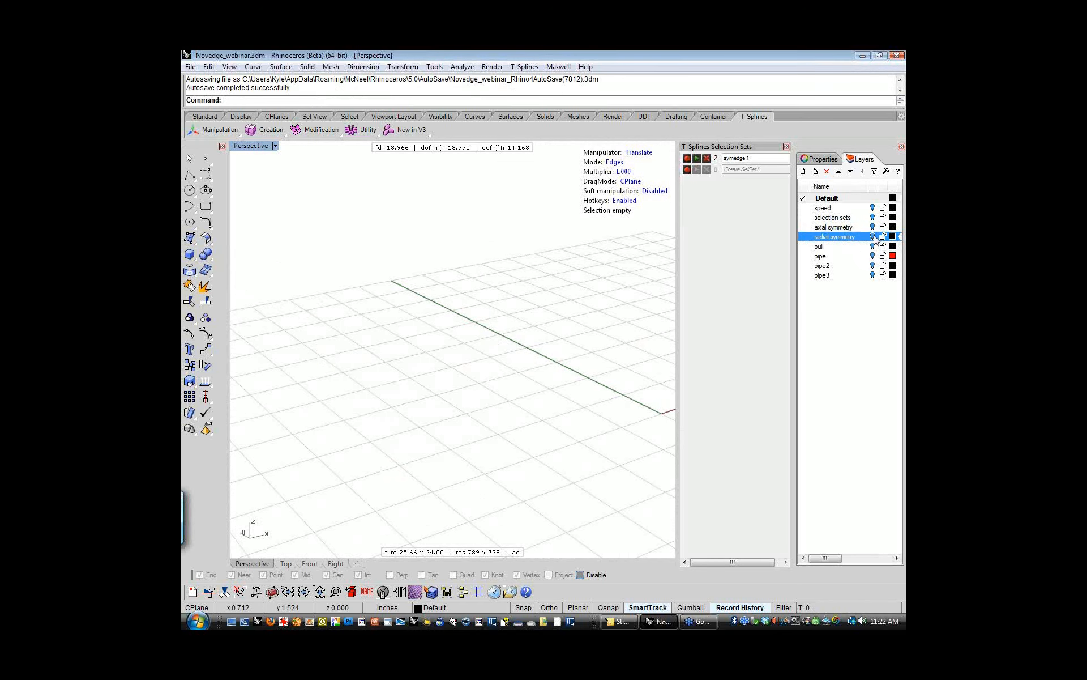
{"action": "right_click_drag", "start_coordinate": [374, 411], "coordinate": [558, 490], "text": "shift"}
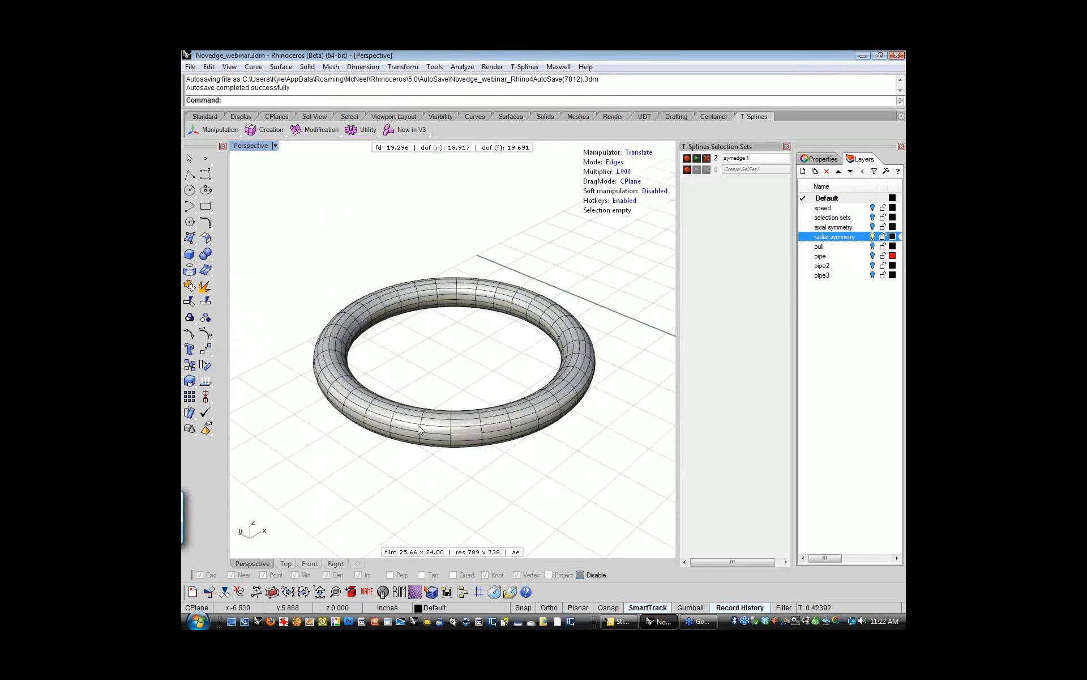
{"action": "right_click_drag", "start_coordinate": [610, 437], "coordinate": [596, 449]}
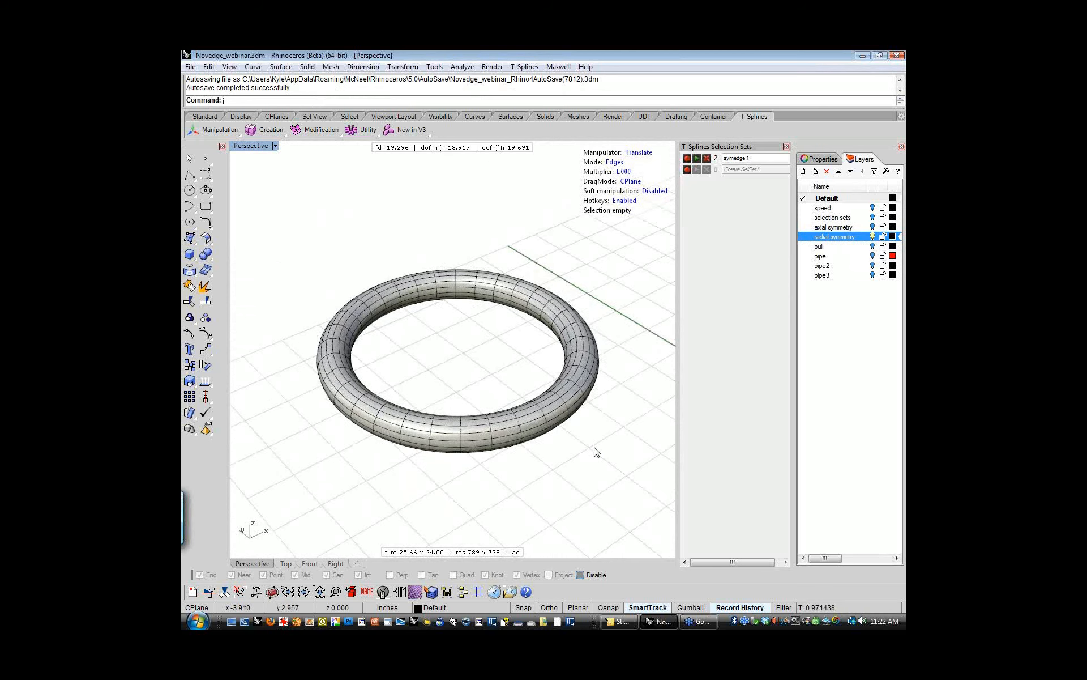
- Recall the symedge 1 selection set, try translating its edges away from the ring and undo the move
{"action": "left_click", "coordinate": [698, 159]}
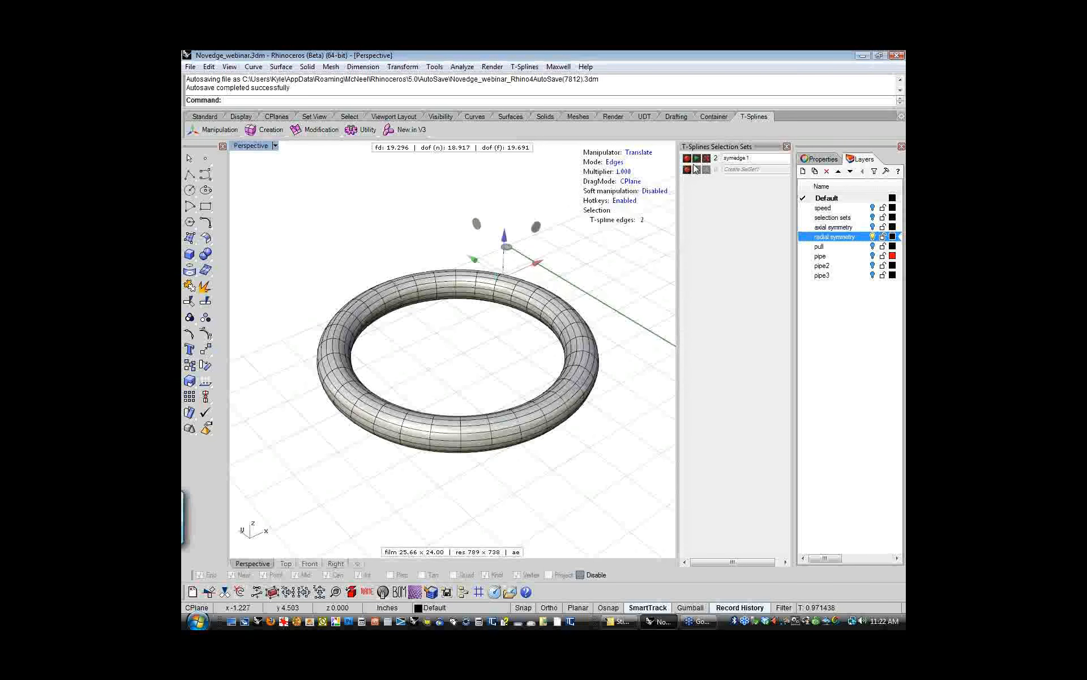
{"action": "right_click_drag", "start_coordinate": [618, 442], "coordinate": [470, 479]}
{"action": "scroll", "coordinate": [376, 406], "scroll_direction": "up", "scroll_amount": 6}
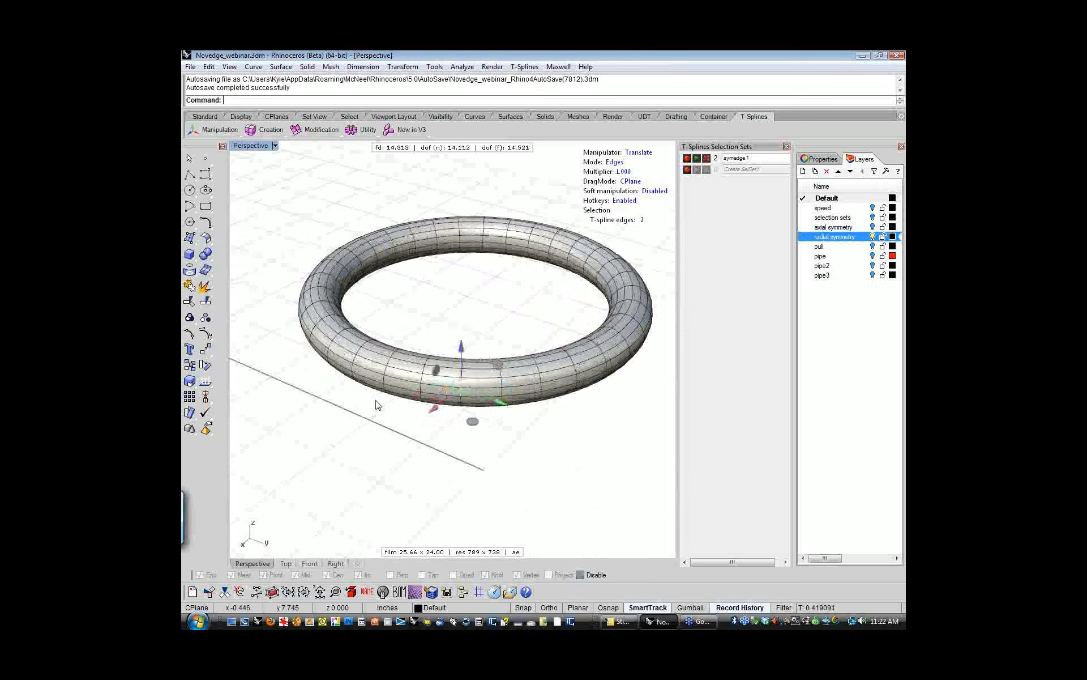
{"action": "scroll", "coordinate": [408, 441], "scroll_direction": "down", "scroll_amount": 6}
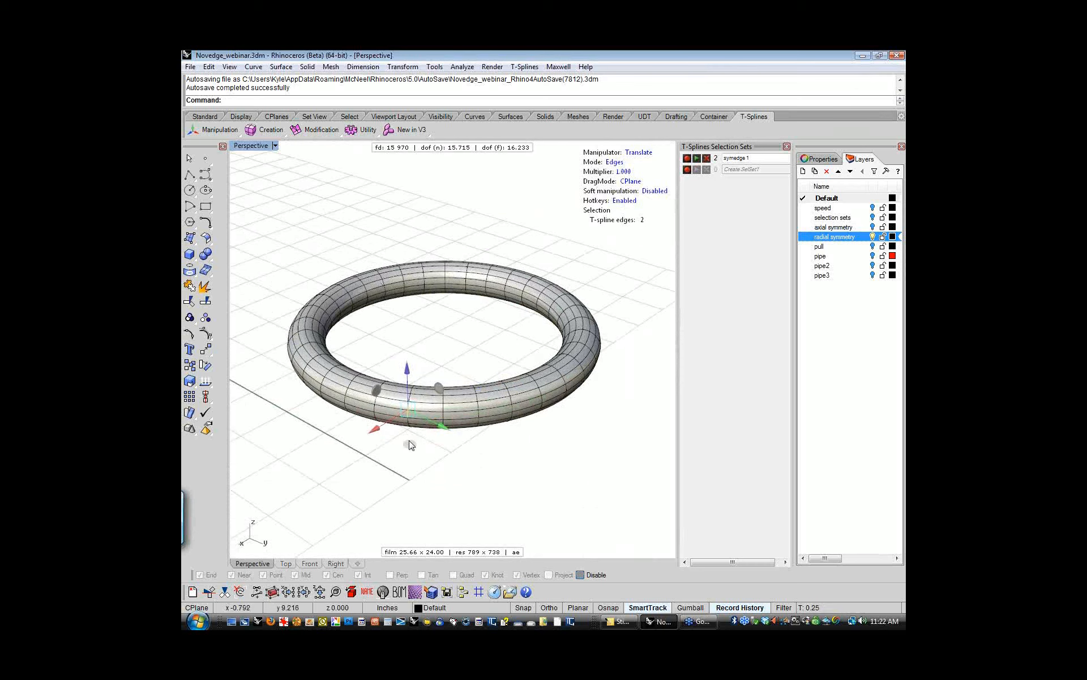
{"action": "left_click_drag", "start_coordinate": [410, 446], "coordinate": [388, 501]}
{"action": "right_click_drag", "start_coordinate": [447, 487], "coordinate": [447, 456]}
{"action": "key", "text": "ctrl+z"}
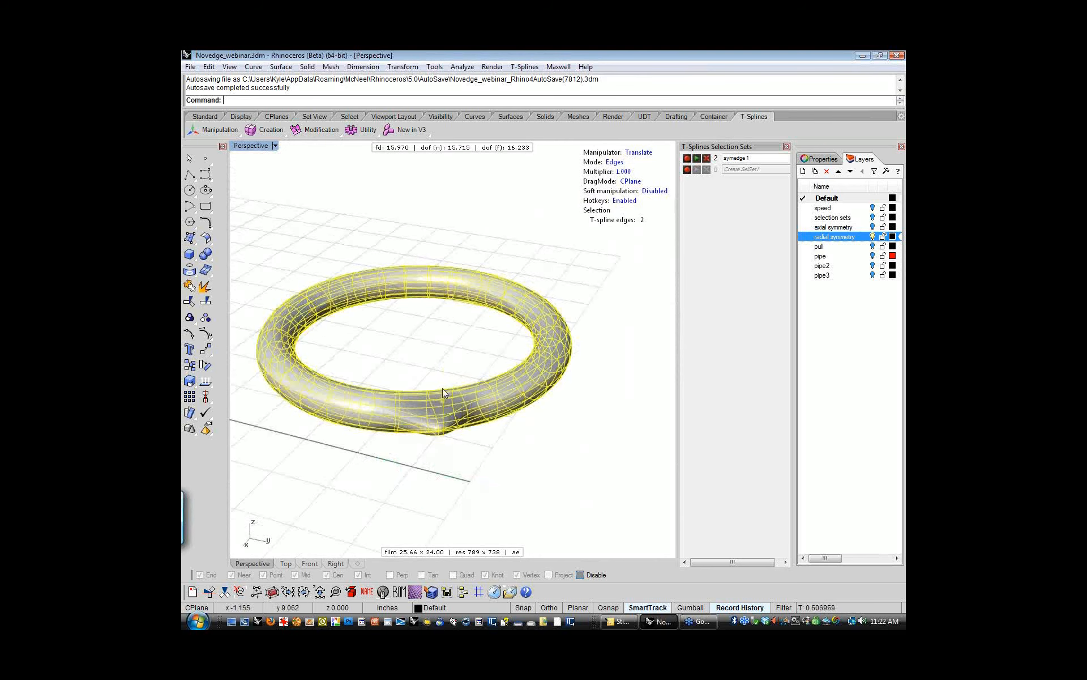
- Translate the edges at the ring's front outward to shape a single pointed spike and clear the selection
{"action": "left_click_drag", "start_coordinate": [483, 392], "coordinate": [527, 374]}
{"action": "right_click_drag", "start_coordinate": [527, 481], "coordinate": [570, 488]}
{"action": "left_click", "coordinate": [525, 458]}
{"action": "right_click_drag", "start_coordinate": [524, 458], "coordinate": [489, 453]}
{"action": "left_click", "coordinate": [477, 407]}
{"action": "left_click_drag", "start_coordinate": [478, 400], "coordinate": [472, 341]}
{"action": "right_click_drag", "start_coordinate": [543, 502], "coordinate": [450, 341]}
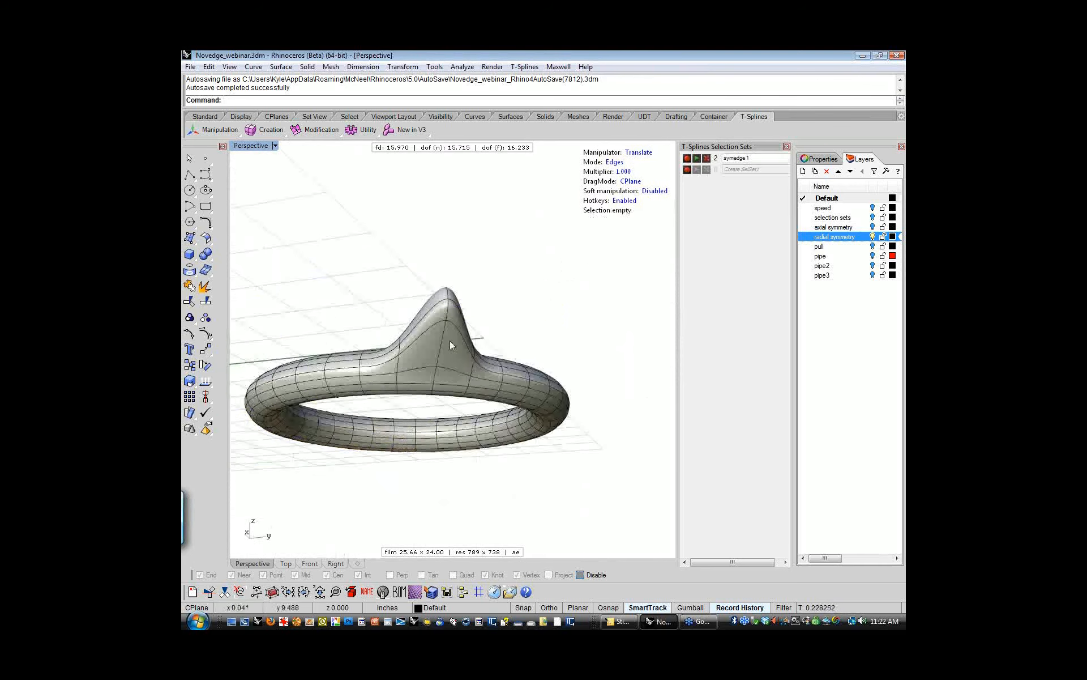
{"action": "right_click_drag", "start_coordinate": [463, 436], "coordinate": [485, 346]}
{"action": "mouse_move", "coordinate": [487, 351]}
{"action": "left_mouse_down"}
{"action": "mouse_move", "coordinate": [492, 381]}
{"action": "mouse_move", "coordinate": [491, 366]}
{"action": "left_mouse_up"}
{"action": "left_click", "coordinate": [572, 469]}
{"action": "right_click_drag", "start_coordinate": [571, 469], "coordinate": [446, 399]}
{"action": "right_click_drag", "start_coordinate": [480, 469], "coordinate": [508, 444]}
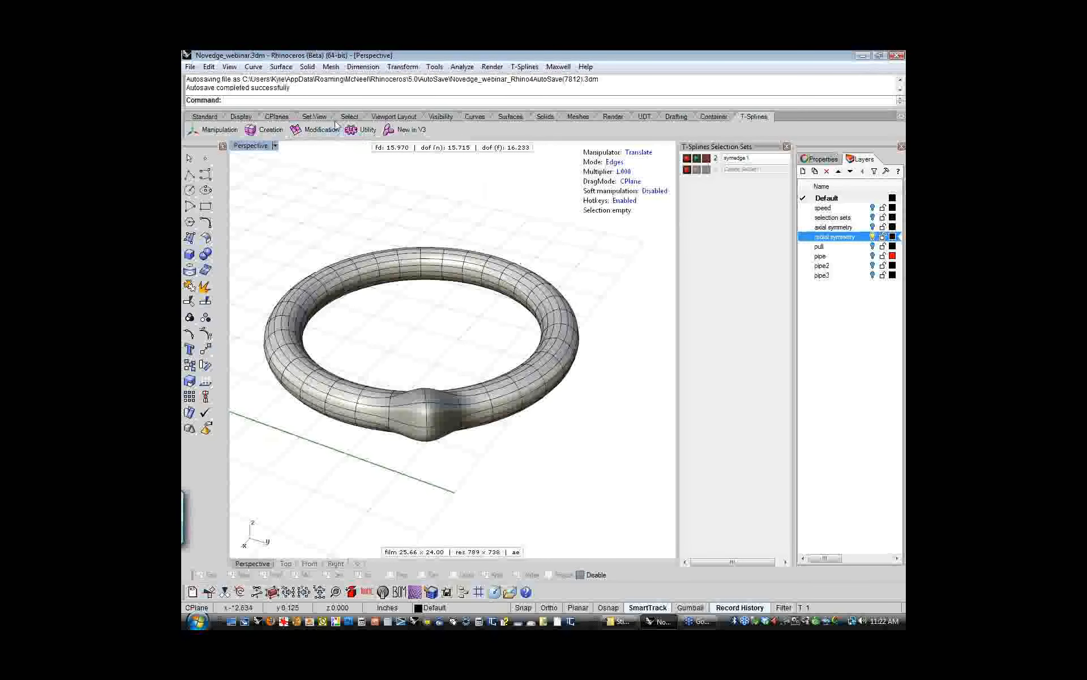
- Start Symmetry on the ring as Radial and set the number of segments to 8
{"action": "left_click", "coordinate": [341, 138]}
{"action": "left_click", "coordinate": [317, 152]}
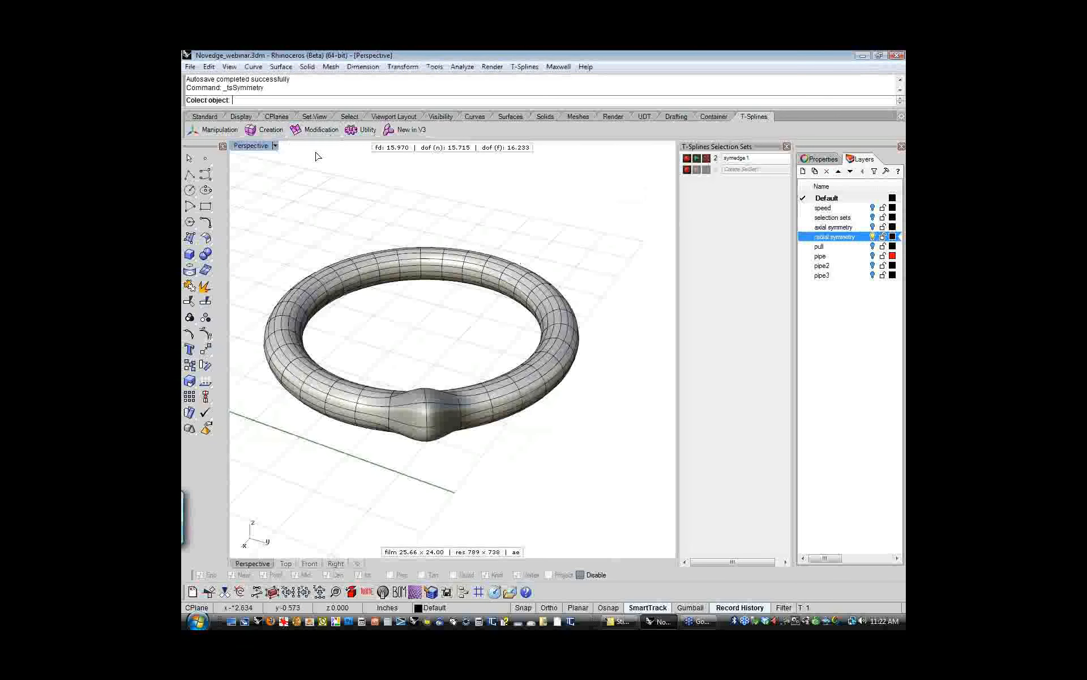
{"action": "left_click", "coordinate": [315, 320]}
{"action": "left_click", "coordinate": [319, 101]}
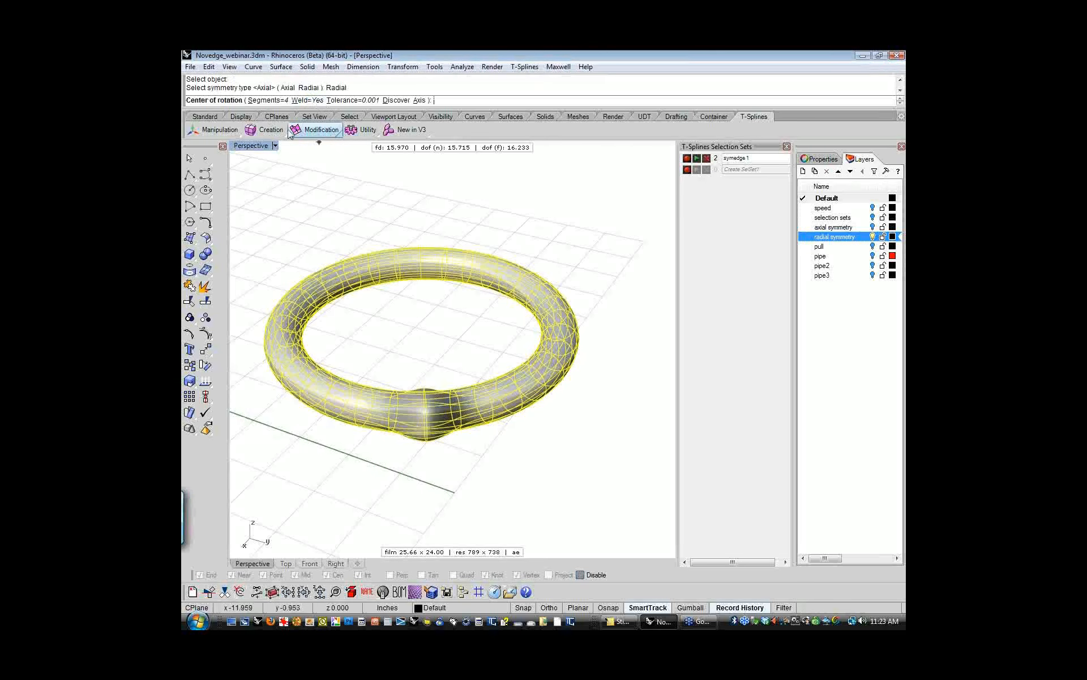
{"action": "left_click", "coordinate": [266, 100]}
{"action": "key", "text": "Return"}
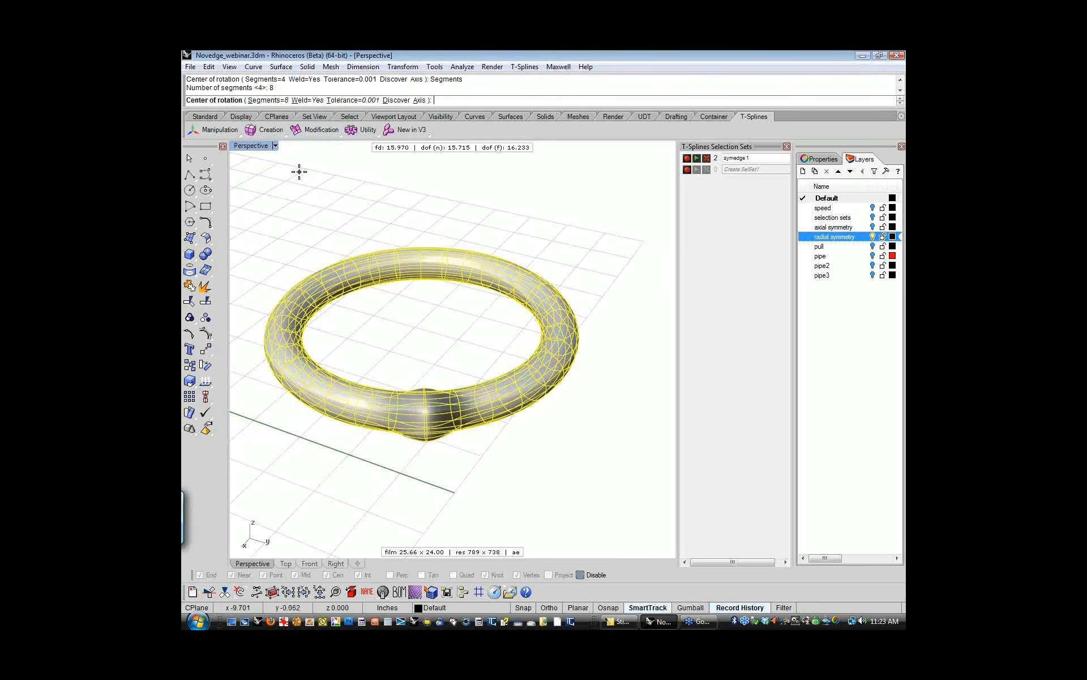
- Discover the radial symmetry, picking a root face on one side of the spike and its symmetric face on the other
{"action": "left_click", "coordinate": [398, 101]}
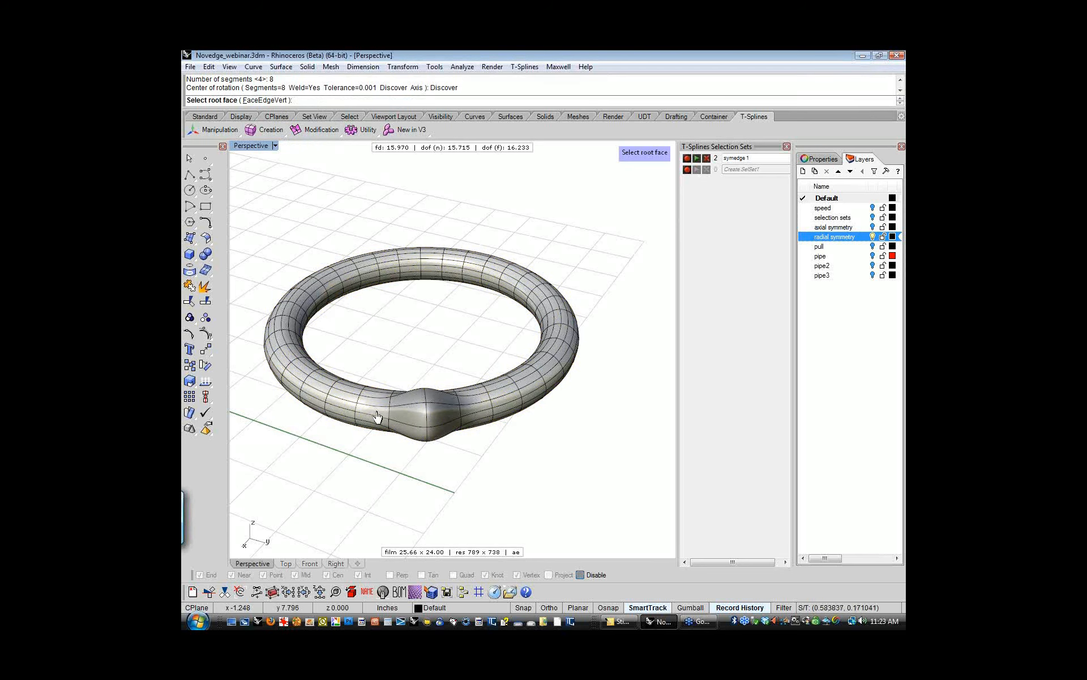
{"action": "left_click", "coordinate": [348, 408]}
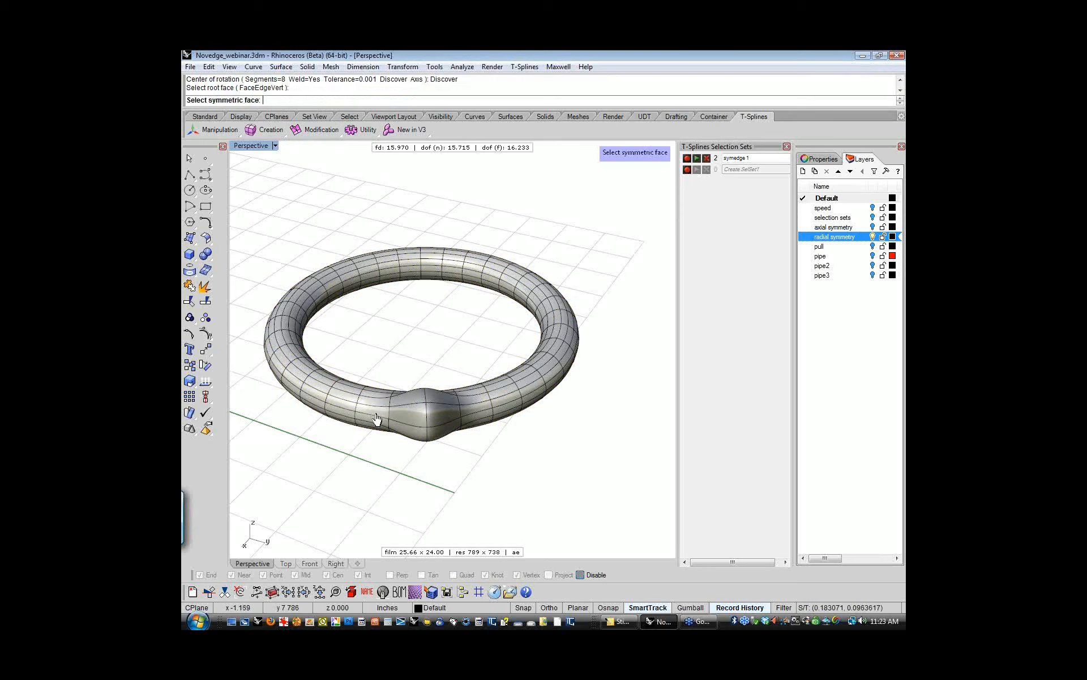
{"action": "left_click", "coordinate": [481, 417]}
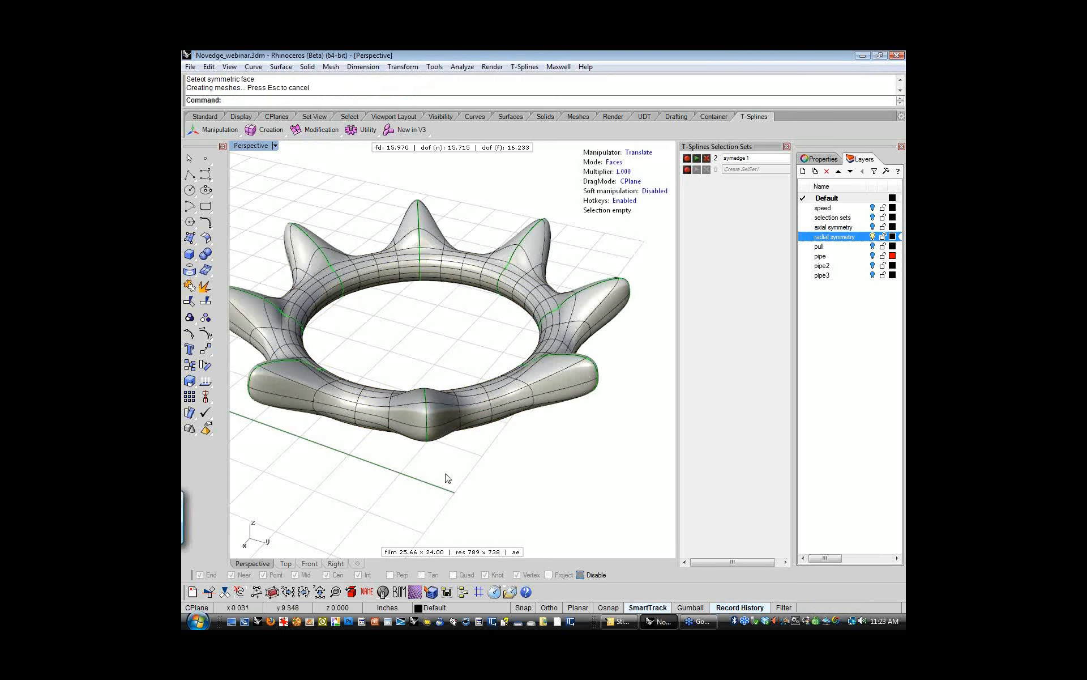
- Translate an outer face of the ring's front spike outward to lengthen the spikes and clear the selection
{"action": "right_click_drag", "start_coordinate": [488, 466], "coordinate": [485, 504]}
{"action": "left_click", "coordinate": [488, 436]}
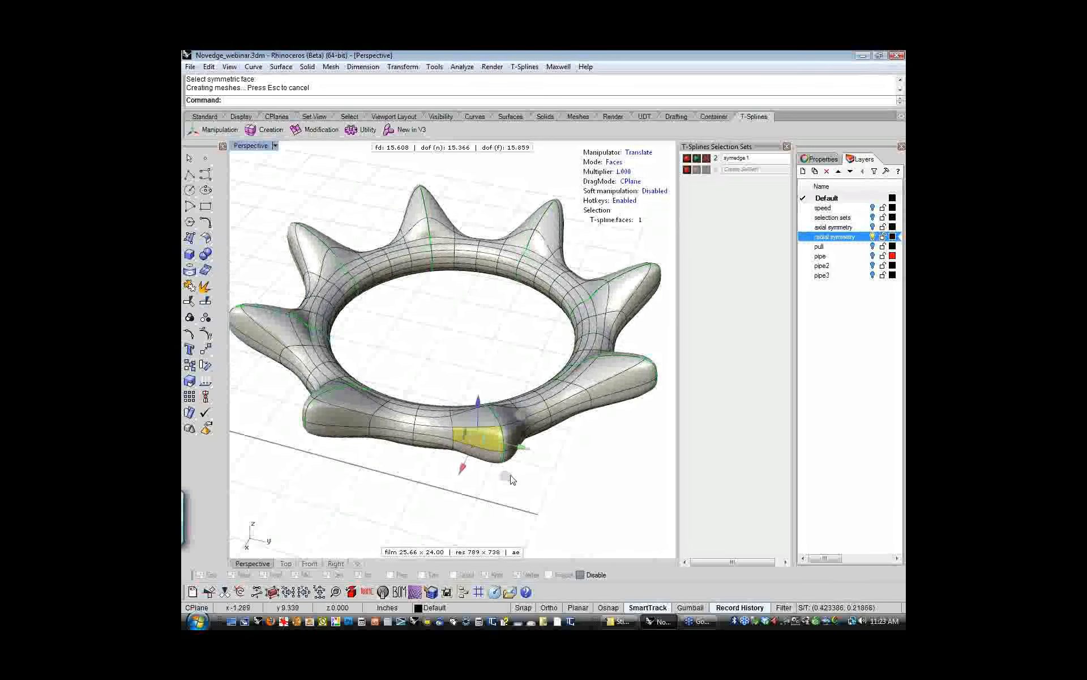
{"action": "left_click_drag", "start_coordinate": [474, 489], "coordinate": [555, 499]}
{"action": "left_click", "coordinate": [553, 480]}
- Translate the two adjacent upper faces at the base of the front spike upward and clear the selection
{"action": "left_click", "coordinate": [482, 426]}
{"action": "left_click", "coordinate": [509, 415], "text": "shift"}
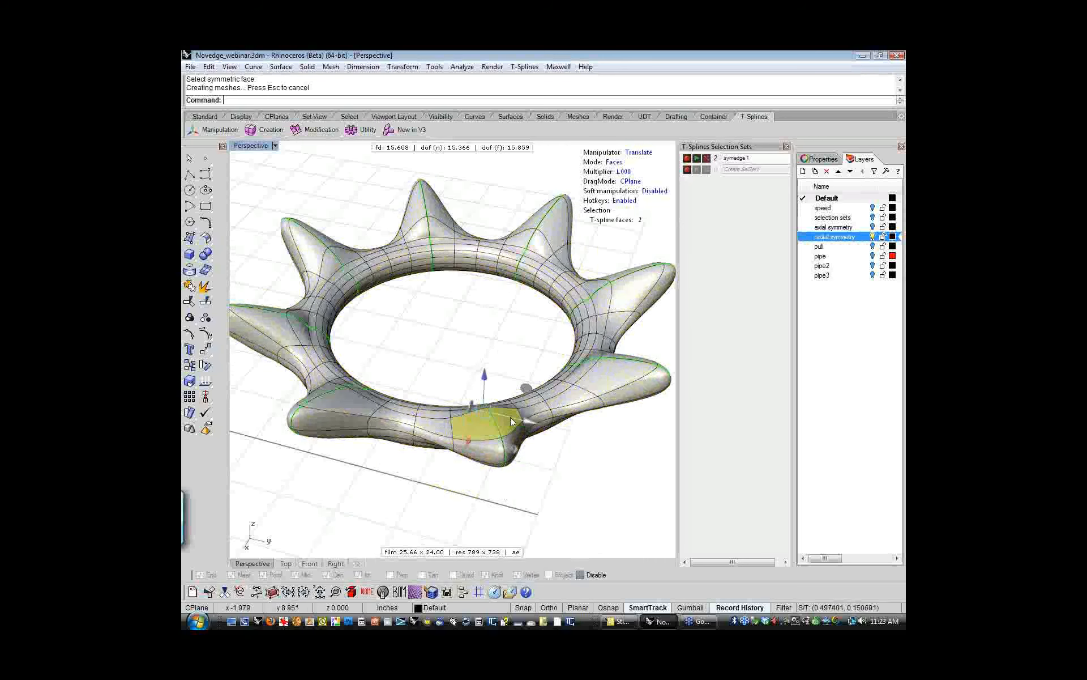
{"action": "left_click_drag", "start_coordinate": [487, 374], "coordinate": [478, 314]}
{"action": "left_click", "coordinate": [456, 479]}
- Translate a face on the ring's inner side toward the centre to form inward teeth and clear the selection
{"action": "scroll", "coordinate": [456, 480], "scroll_direction": "down", "scroll_amount": 3}
{"action": "right_click_drag", "start_coordinate": [458, 481], "coordinate": [541, 510]}
{"action": "scroll", "coordinate": [500, 328], "scroll_direction": "up", "scroll_amount": 1}
{"action": "scroll", "coordinate": [500, 332], "scroll_direction": "up", "scroll_amount": 2}
{"action": "left_click", "coordinate": [504, 331]}
{"action": "left_click_drag", "start_coordinate": [535, 333], "coordinate": [509, 332]}
{"action": "left_click", "coordinate": [426, 401]}
{"action": "right_click_drag", "start_coordinate": [437, 413], "coordinate": [420, 376]}
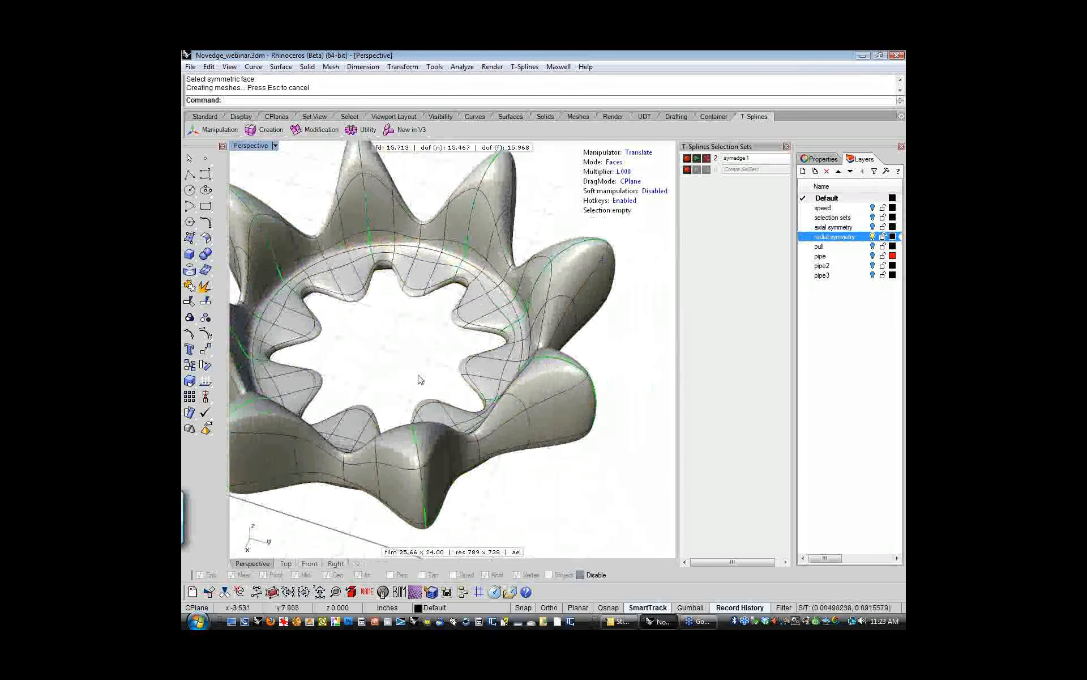
{"action": "right_click_drag", "start_coordinate": [427, 335], "coordinate": [465, 389]}
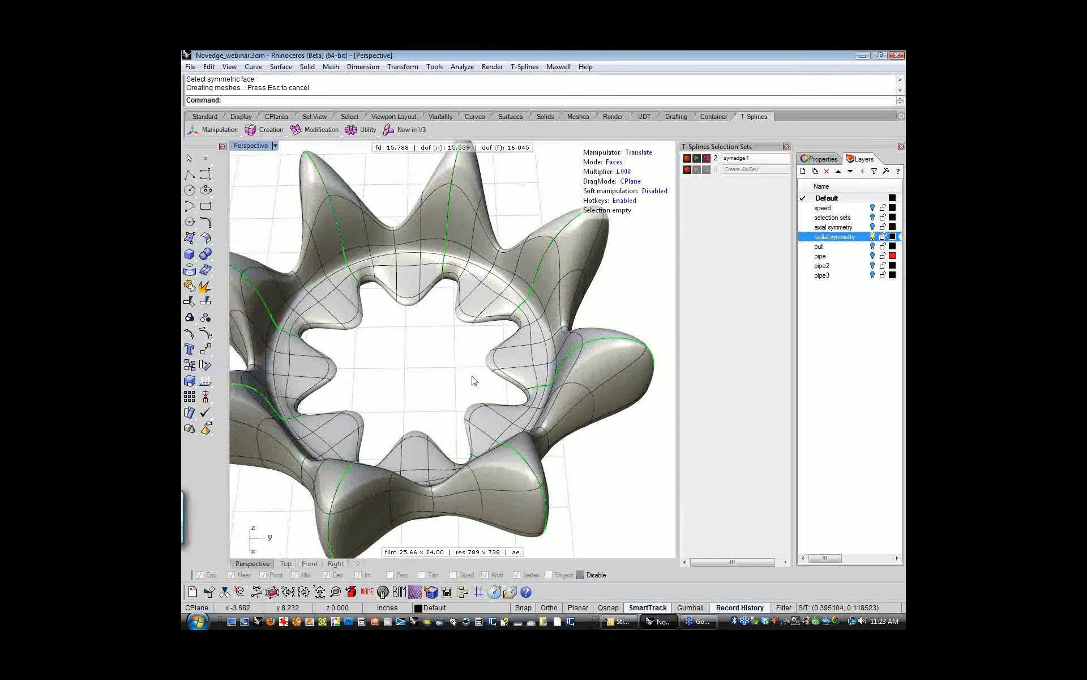
- Select three faces on one inner tooth of the ring, isolate them from the radial symmetry, and clear the selection
{"action": "left_click", "coordinate": [490, 365]}
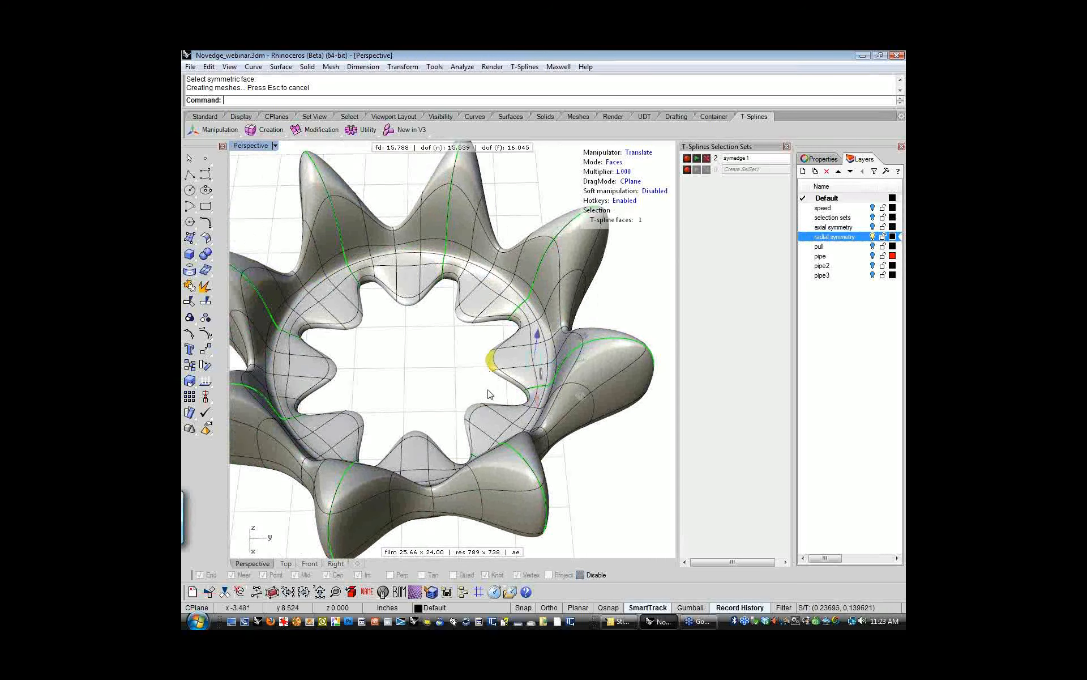
{"action": "scroll", "coordinate": [460, 375], "scroll_direction": "up", "scroll_amount": 8}
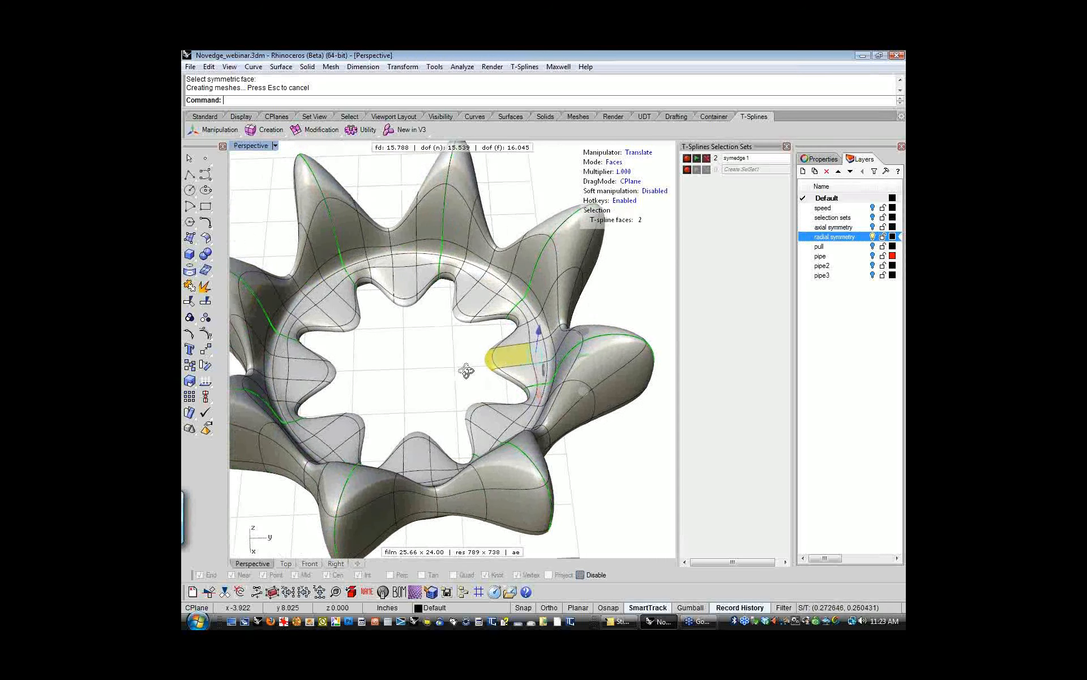
{"action": "right_click_drag", "start_coordinate": [352, 418], "coordinate": [348, 388]}
{"action": "left_click", "coordinate": [281, 308], "text": "shift"}
{"action": "scroll", "coordinate": [348, 388], "scroll_direction": "down", "scroll_amount": 4}
{"action": "scroll", "coordinate": [349, 388], "scroll_direction": "down", "scroll_amount": 8}
{"action": "right_click_drag", "start_coordinate": [510, 345], "coordinate": [506, 379]}
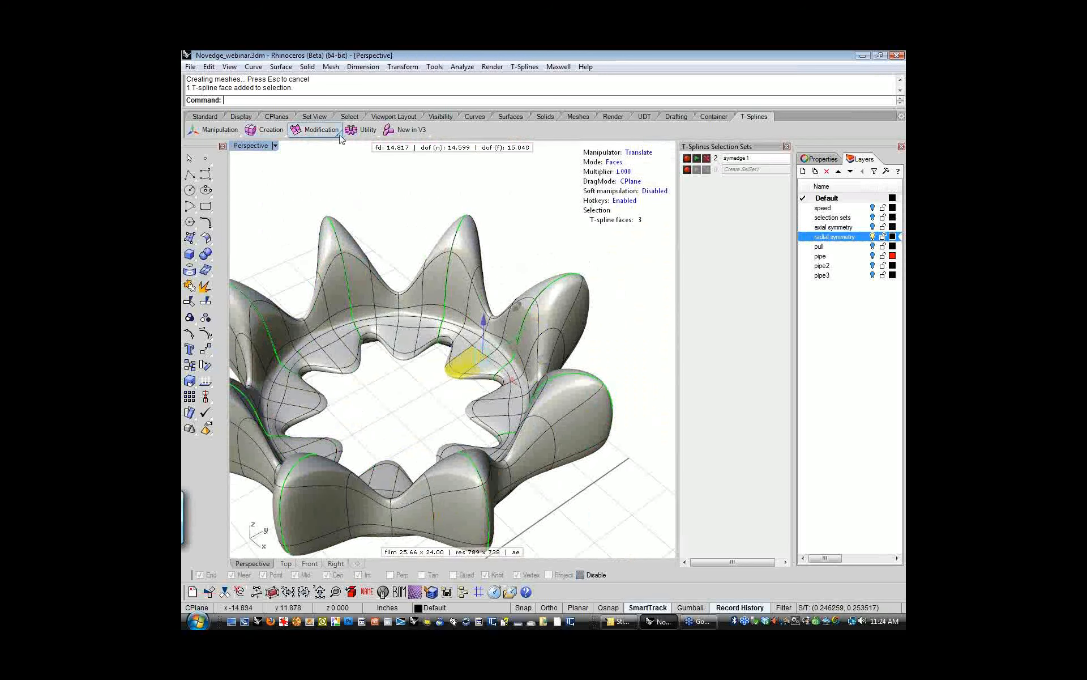
{"action": "left_click", "coordinate": [317, 130]}
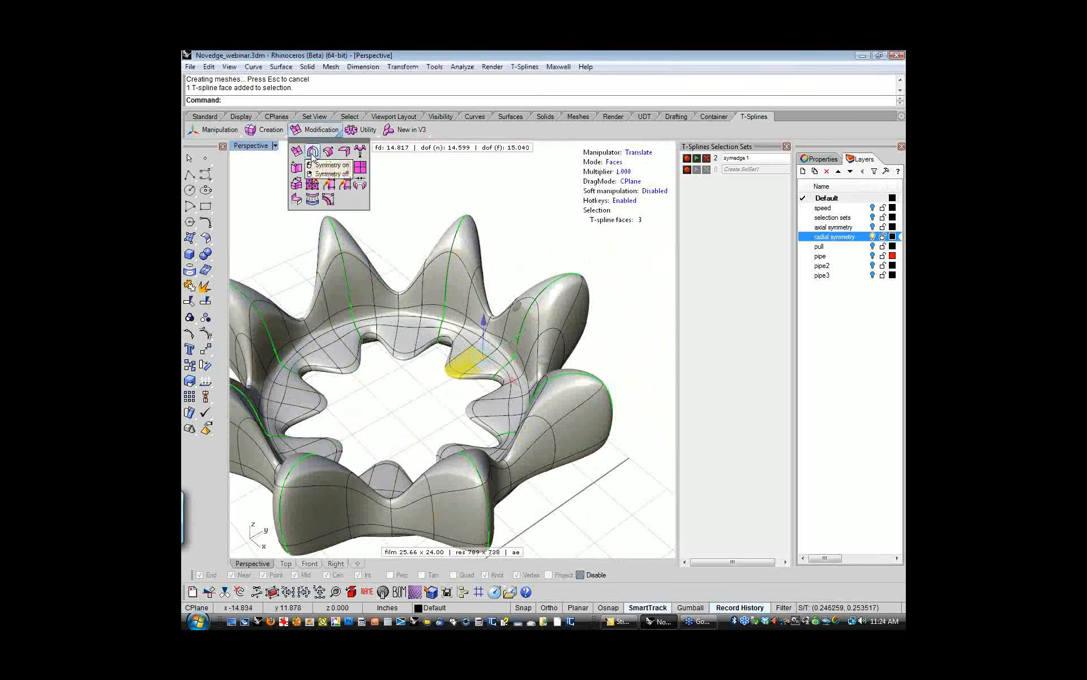
{"action": "right_click", "coordinate": [313, 156]}
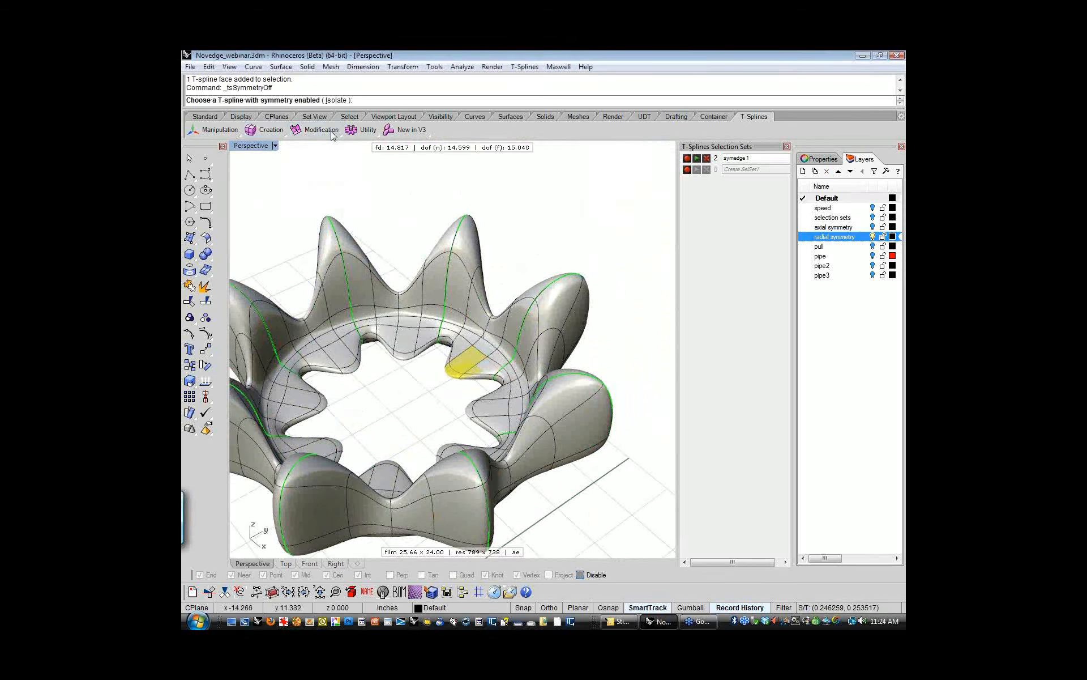
{"action": "left_click", "coordinate": [340, 102]}
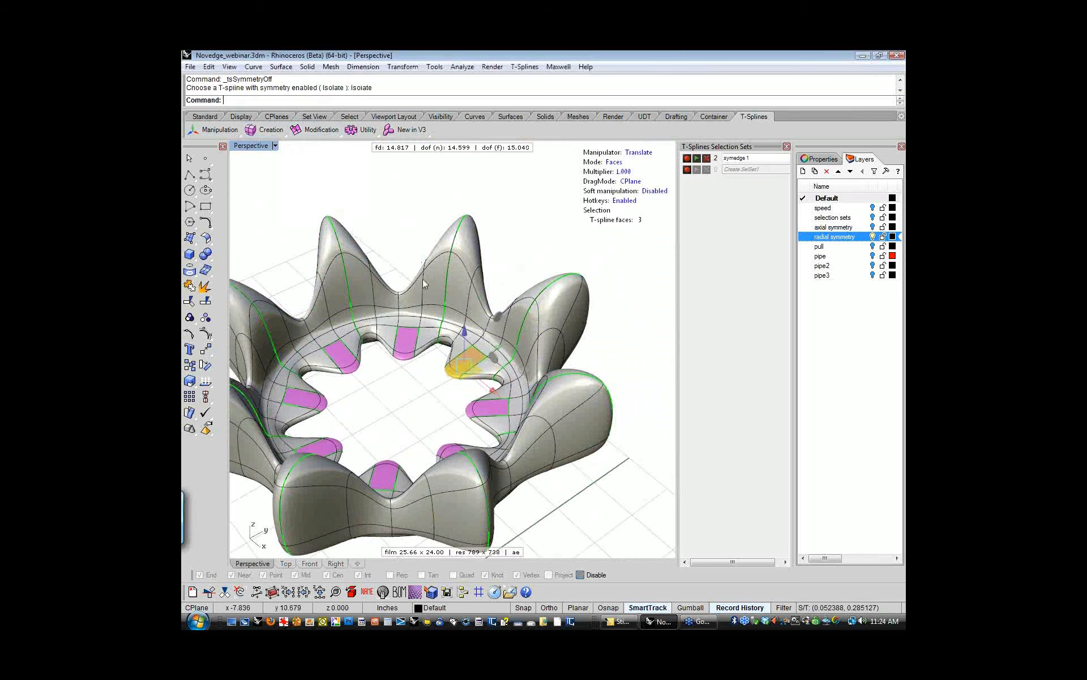
{"action": "left_click", "coordinate": [433, 401]}
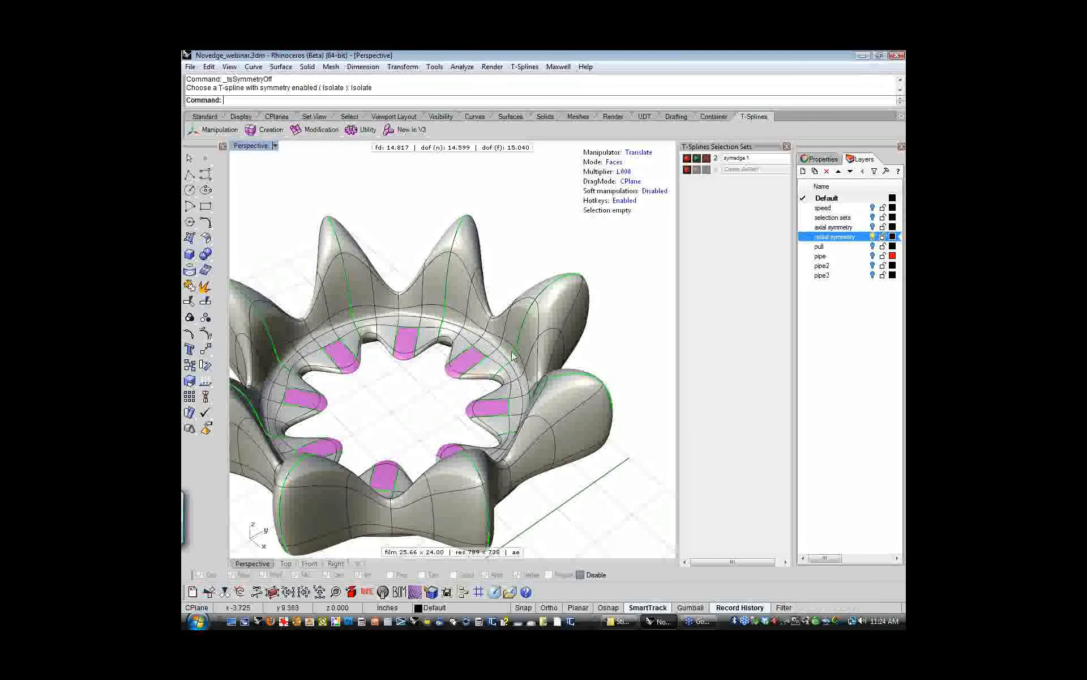
- Translate a face beside the isolated faces on the ring's inner side upward and clear the selection
{"action": "left_click", "coordinate": [456, 331]}
{"action": "mouse_move", "coordinate": [451, 285]}
{"action": "left_mouse_down"}
{"action": "mouse_move", "coordinate": [447, 324]}
{"action": "mouse_move", "coordinate": [449, 280]}
{"action": "left_mouse_up"}
{"action": "left_click", "coordinate": [426, 396]}
{"action": "scroll", "coordinate": [426, 395], "scroll_direction": "down", "scroll_amount": 3}
{"action": "scroll", "coordinate": [434, 396], "scroll_direction": "up", "scroll_amount": 6}
{"action": "scroll", "coordinate": [442, 396], "scroll_direction": "down", "scroll_amount": 4}
{"action": "mouse_move", "coordinate": [441, 396]}
{"action": "right_mouse_down"}
{"action": "mouse_move", "coordinate": [422, 388]}
{"action": "mouse_move", "coordinate": [439, 418]}
{"action": "right_mouse_up"}
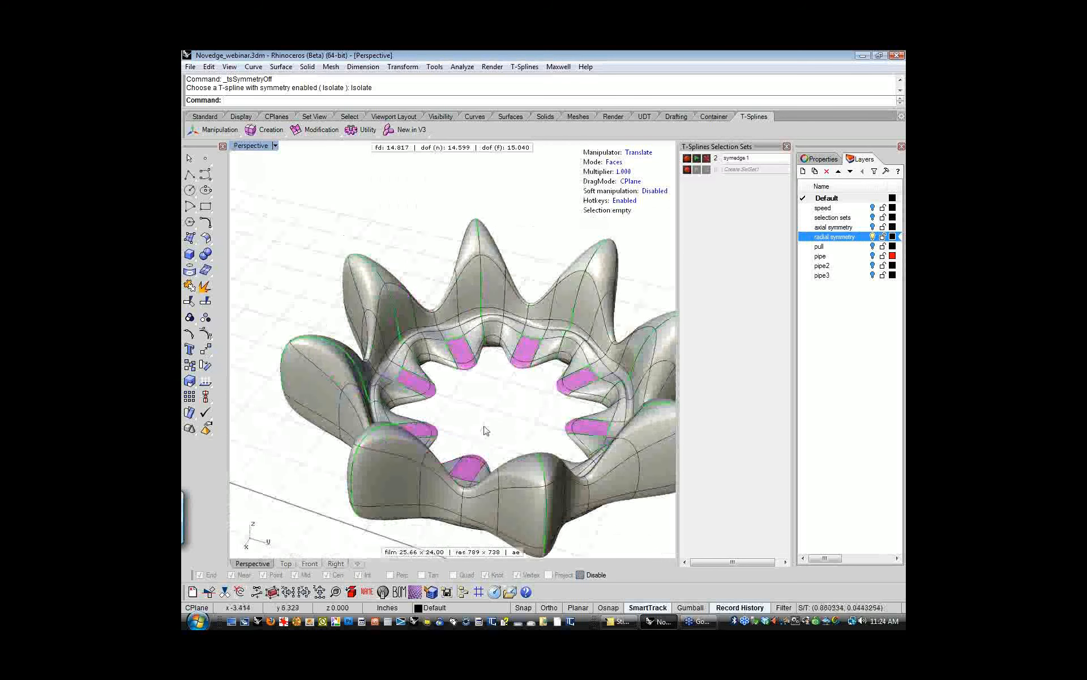
- Translate another inner face of the ring upward, adjust it from a second viewing angle, and clear the selection
{"action": "right_click_drag", "start_coordinate": [516, 429], "coordinate": [470, 403]}
{"action": "left_click", "coordinate": [446, 402]}
{"action": "left_click_drag", "start_coordinate": [437, 360], "coordinate": [441, 342]}
{"action": "right_click_drag", "start_coordinate": [538, 435], "coordinate": [559, 444]}
{"action": "left_click_drag", "start_coordinate": [564, 455], "coordinate": [563, 443]}
{"action": "left_click", "coordinate": [527, 455]}
- Select the nine faces covering one inner tooth, isolate them from the radial symmetry, and clear the selection
{"action": "right_click_drag", "start_coordinate": [527, 451], "coordinate": [504, 490]}
{"action": "scroll", "coordinate": [537, 441], "scroll_direction": "down", "scroll_amount": 6}
{"action": "scroll", "coordinate": [501, 426], "scroll_direction": "up", "scroll_amount": 8}
{"action": "scroll", "coordinate": [496, 425], "scroll_direction": "down", "scroll_amount": 7}
{"action": "right_click_drag", "start_coordinate": [496, 426], "coordinate": [429, 418]}
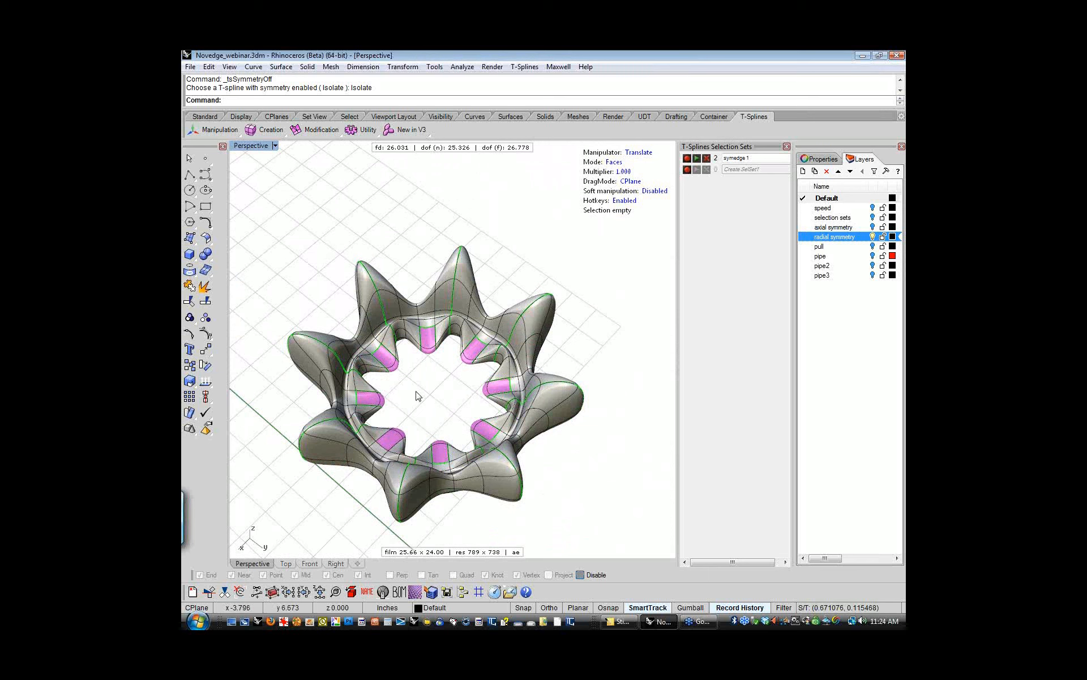
{"action": "right_click_drag", "start_coordinate": [435, 417], "coordinate": [412, 371]}
{"action": "scroll", "coordinate": [412, 371], "scroll_direction": "up", "scroll_amount": 3}
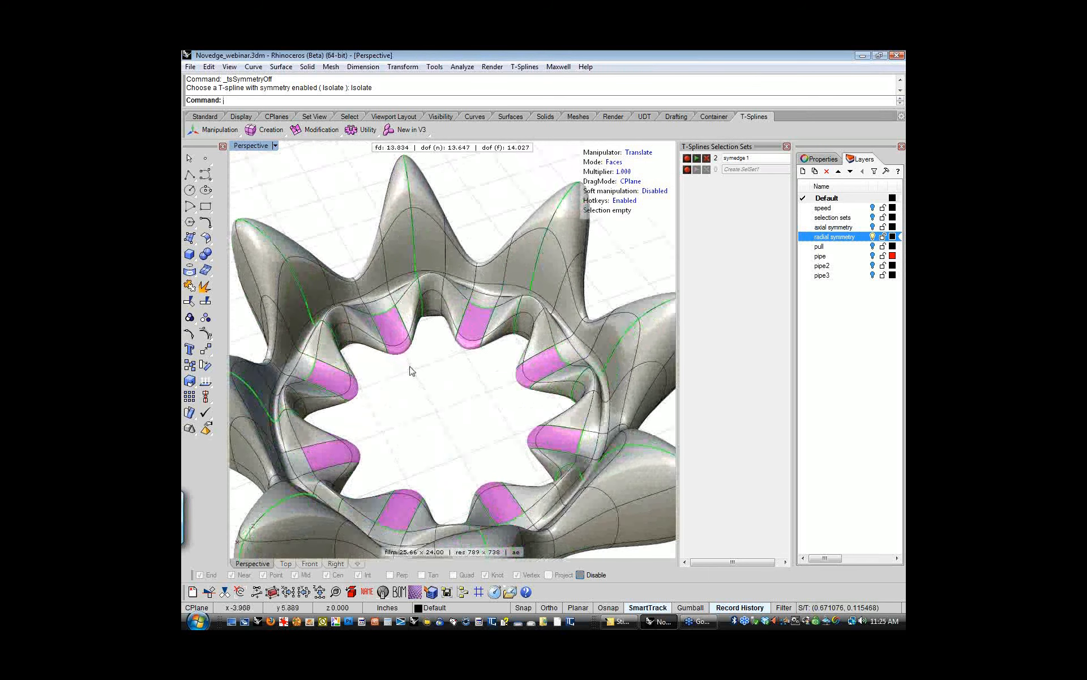
{"action": "mouse_move", "coordinate": [440, 371]}
{"action": "right_mouse_down"}
{"action": "mouse_move", "coordinate": [428, 377]}
{"action": "mouse_move", "coordinate": [430, 361]}
{"action": "right_mouse_up"}
{"action": "left_click", "coordinate": [448, 328]}
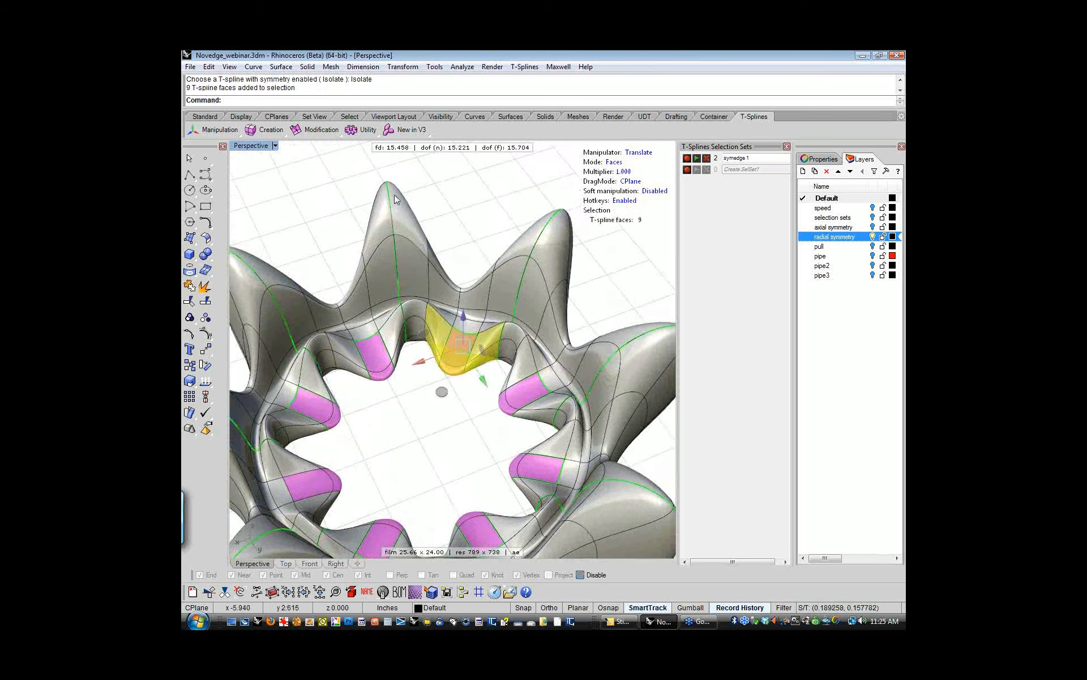
{"action": "left_click", "coordinate": [317, 130]}
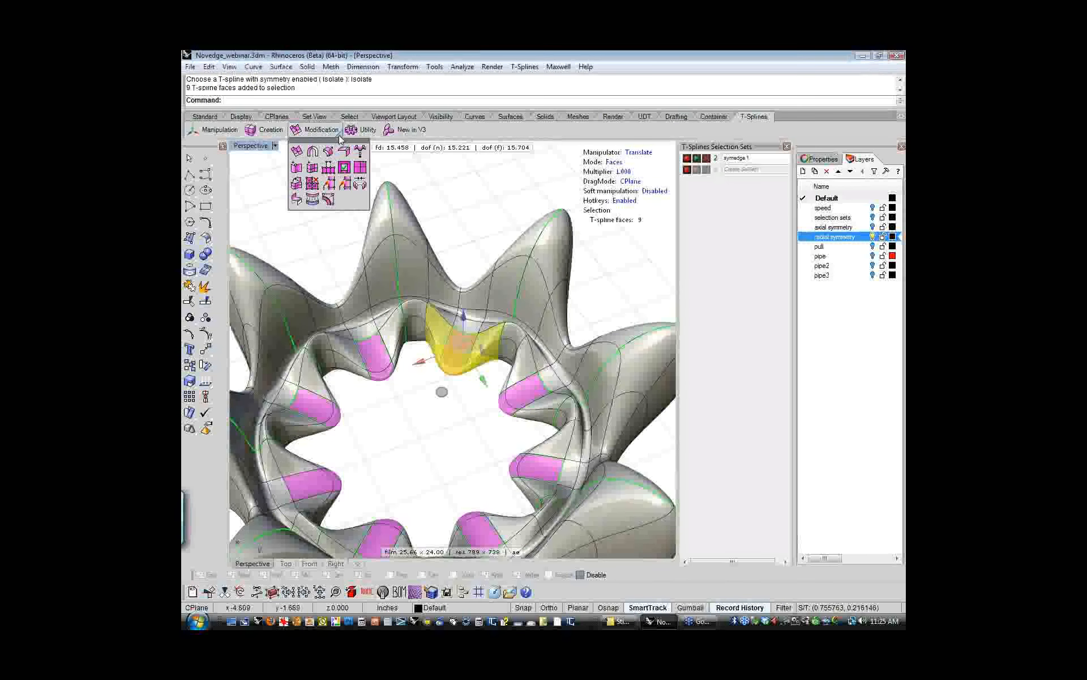
{"action": "right_click", "coordinate": [314, 151]}
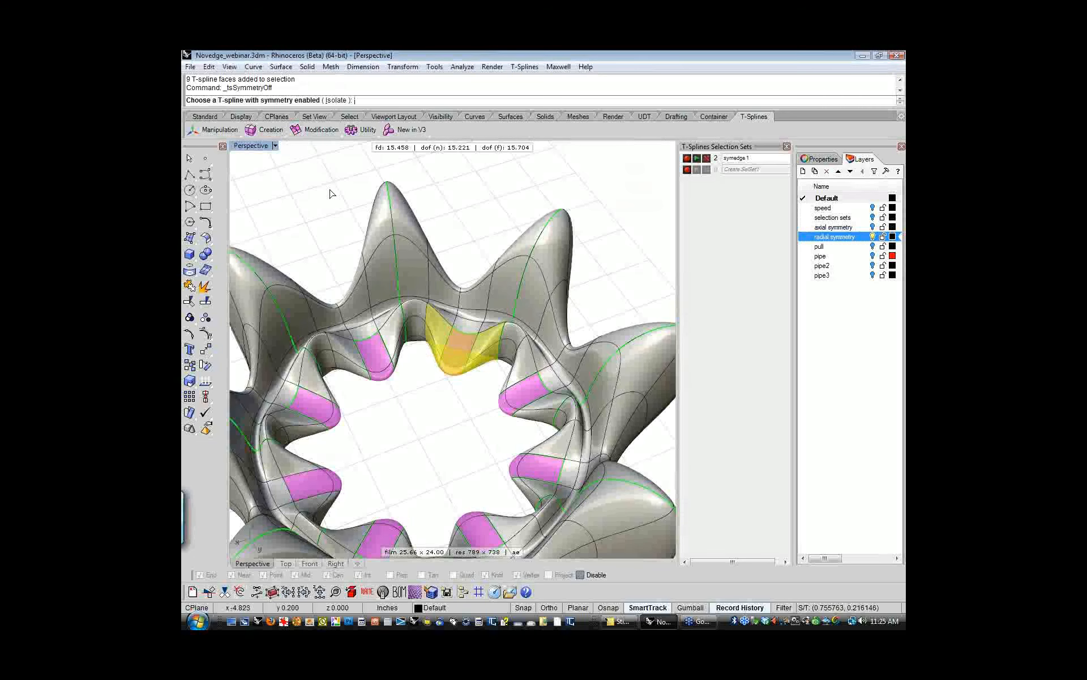
{"action": "left_click", "coordinate": [335, 100]}
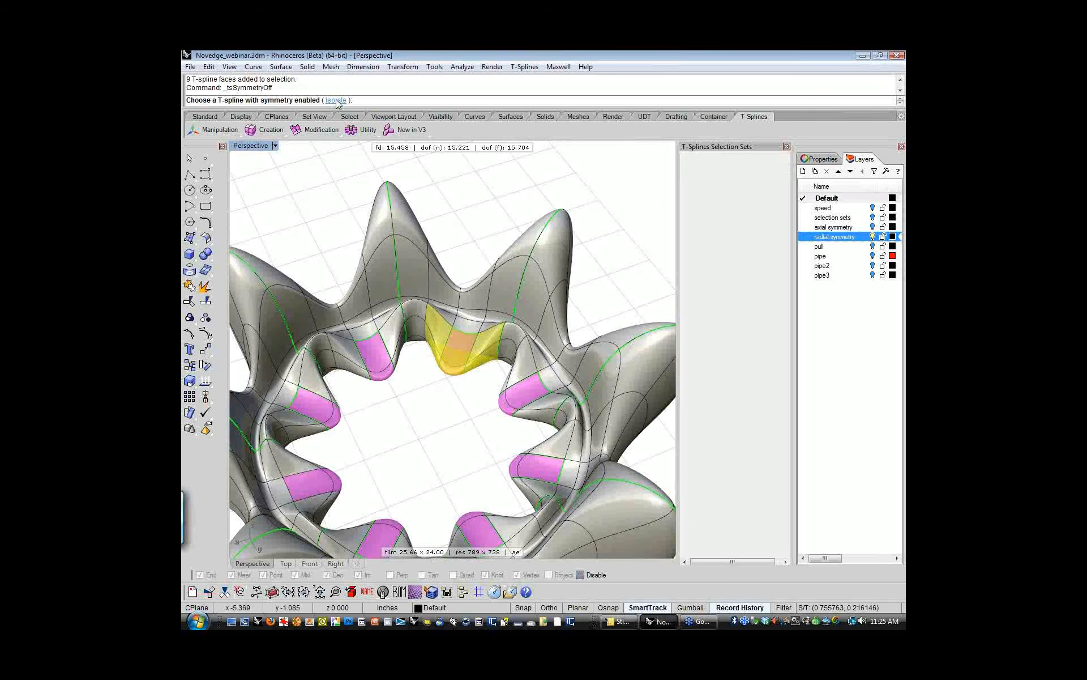
{"action": "left_click", "coordinate": [427, 440]}
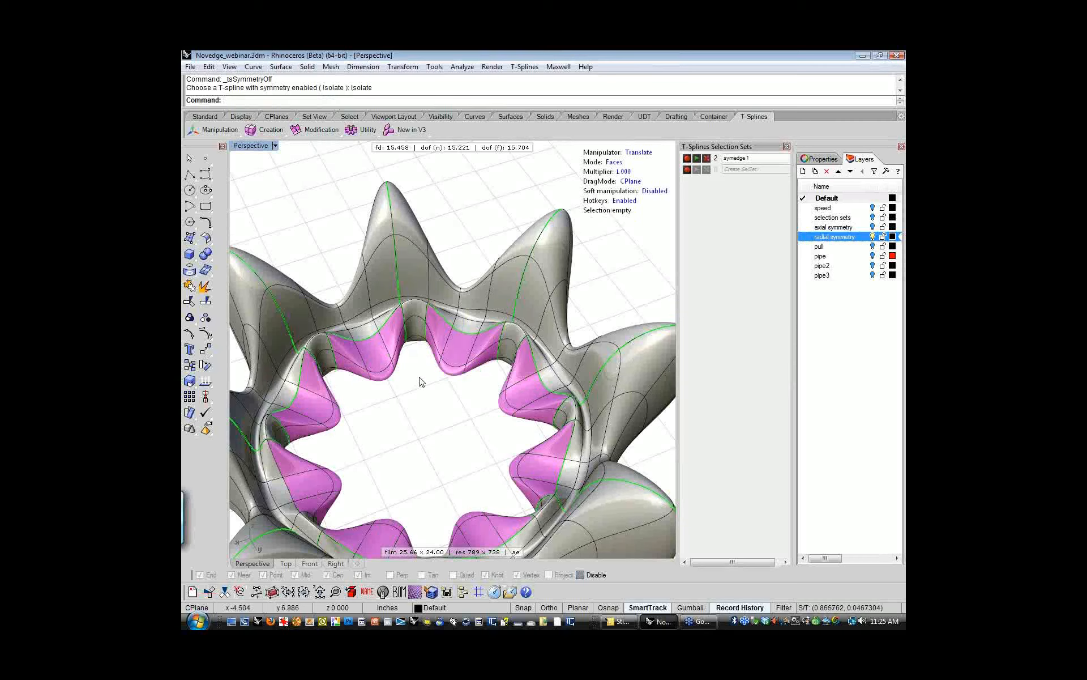
- Translate the tip faces of two neighbouring isolated teeth, one at a time, toward the ring's centre
{"action": "left_click", "coordinate": [453, 368]}
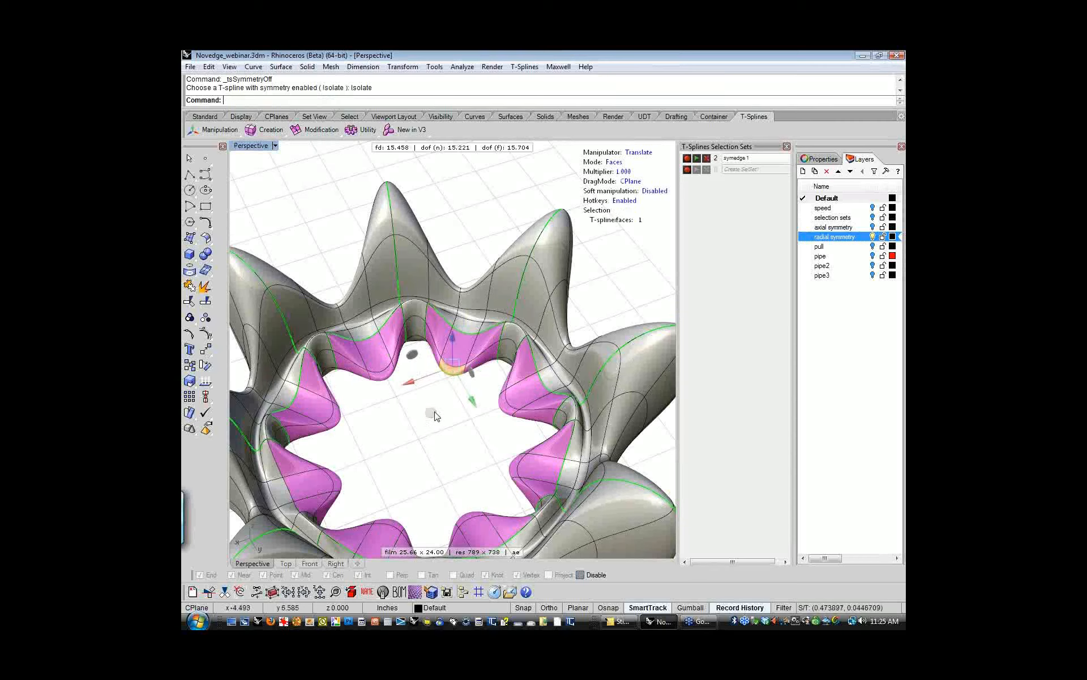
{"action": "left_click", "coordinate": [430, 416]}
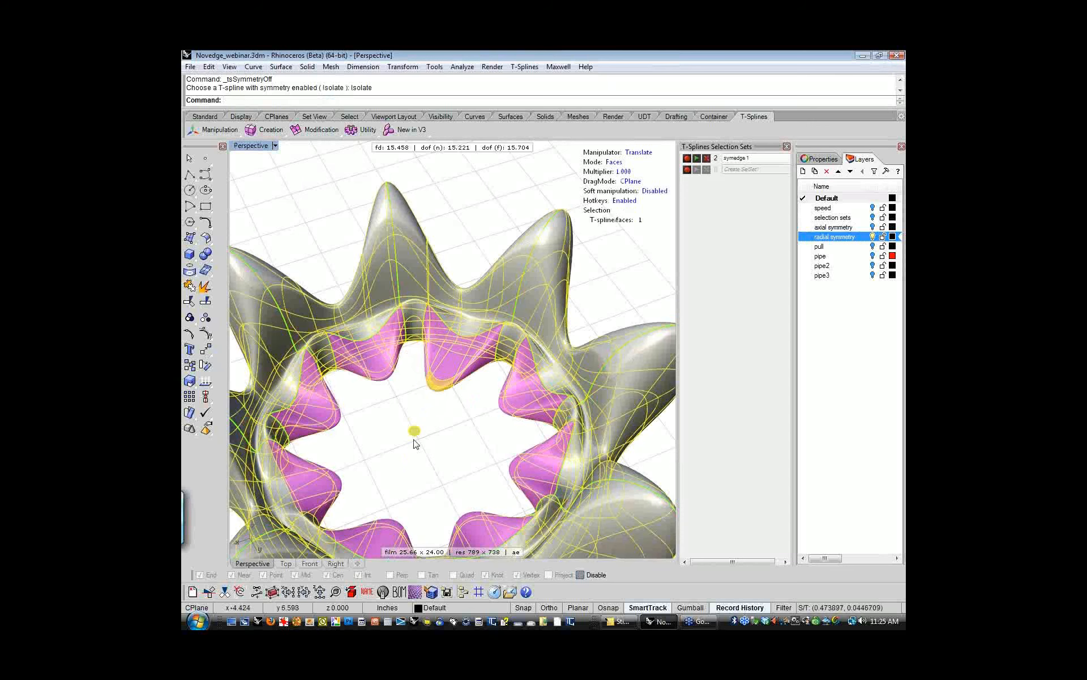
{"action": "mouse_move", "coordinate": [430, 410]}
{"action": "left_mouse_down"}
{"action": "mouse_move", "coordinate": [445, 385]}
{"action": "mouse_move", "coordinate": [422, 423]}
{"action": "left_mouse_up"}
{"action": "left_click", "coordinate": [504, 421]}
{"action": "left_click", "coordinate": [503, 406]}
{"action": "left_click_drag", "start_coordinate": [482, 460], "coordinate": [457, 467]}
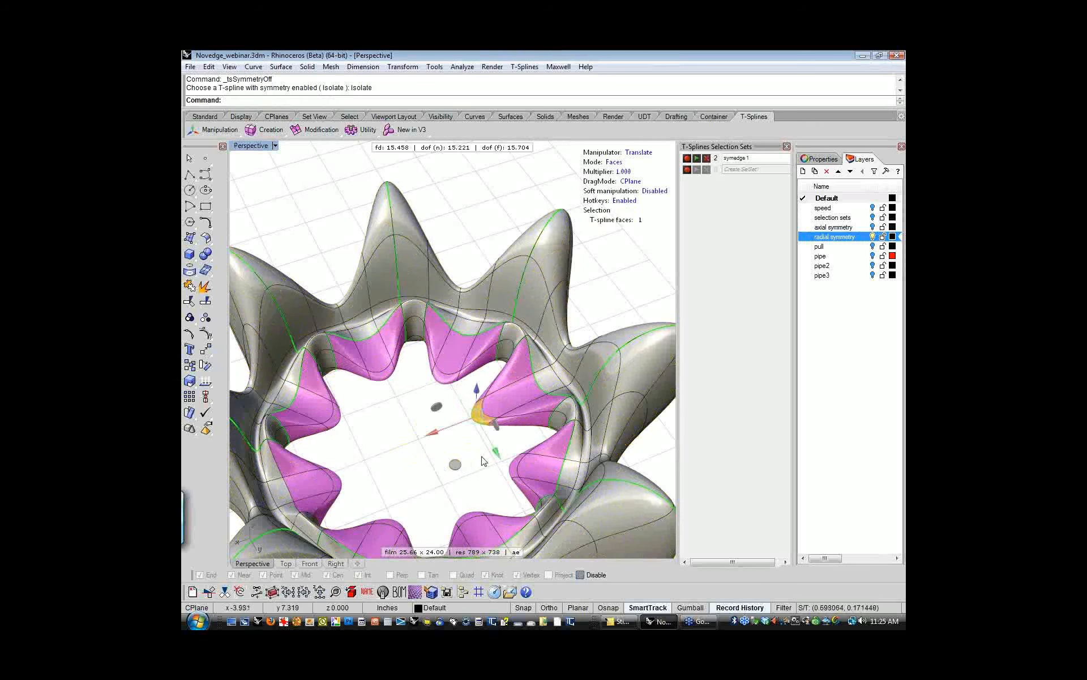
- Translate a non-isolated rim face behind the stretched tooth slightly downward and clear the selection
{"action": "left_click", "coordinate": [553, 372]}
{"action": "mouse_move", "coordinate": [556, 338]}
{"action": "left_mouse_down"}
{"action": "mouse_move", "coordinate": [555, 328]}
{"action": "mouse_move", "coordinate": [551, 369]}
{"action": "mouse_move", "coordinate": [551, 352]}
{"action": "left_mouse_up"}
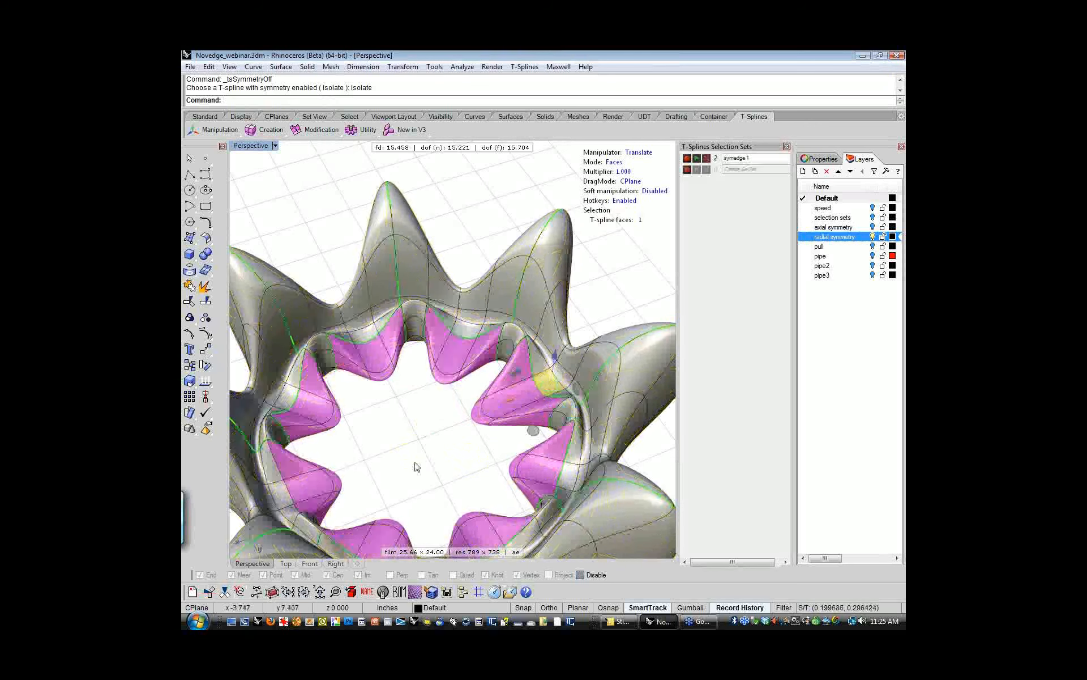
{"action": "scroll", "coordinate": [418, 466], "scroll_direction": "down", "scroll_amount": 5}
{"action": "right_click_drag", "start_coordinate": [417, 457], "coordinate": [521, 492]}
{"action": "left_click", "coordinate": [446, 387]}
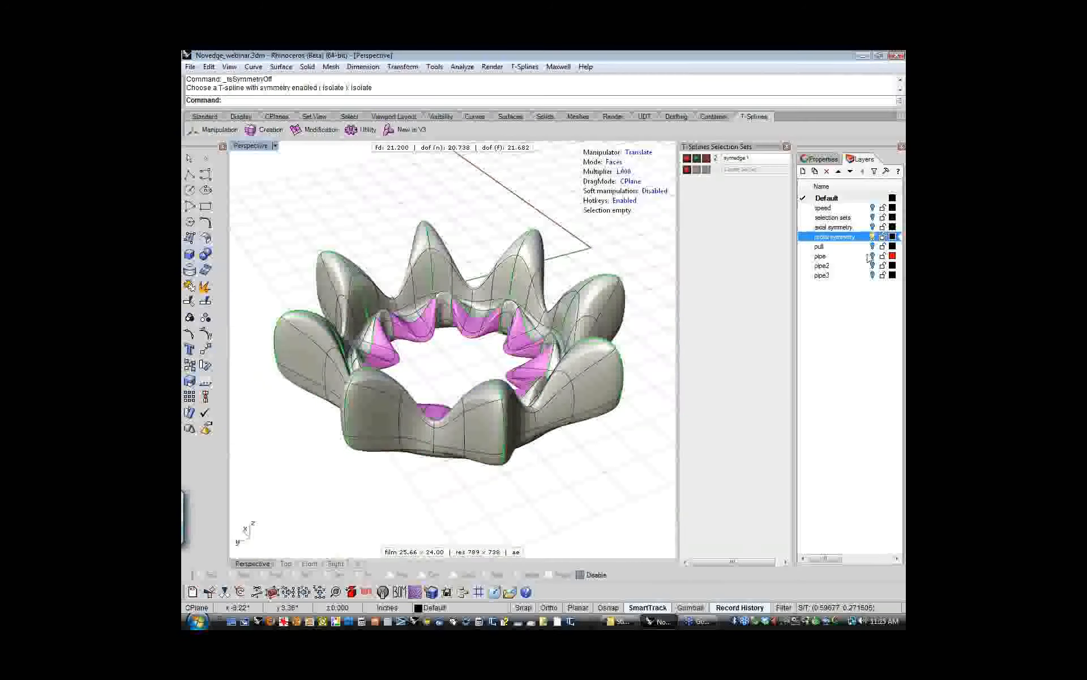
- Hide the radial symmetry layer and show the pull layer, framing its rounded block in the view
{"action": "left_click", "coordinate": [873, 237]}
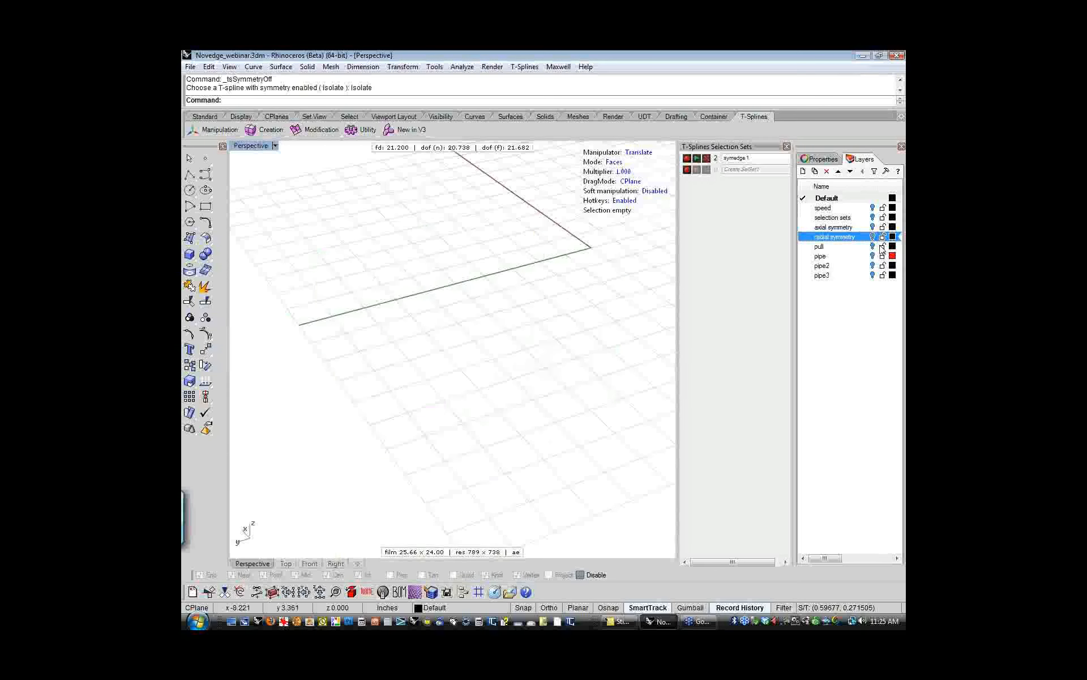
{"action": "left_click", "coordinate": [872, 246]}
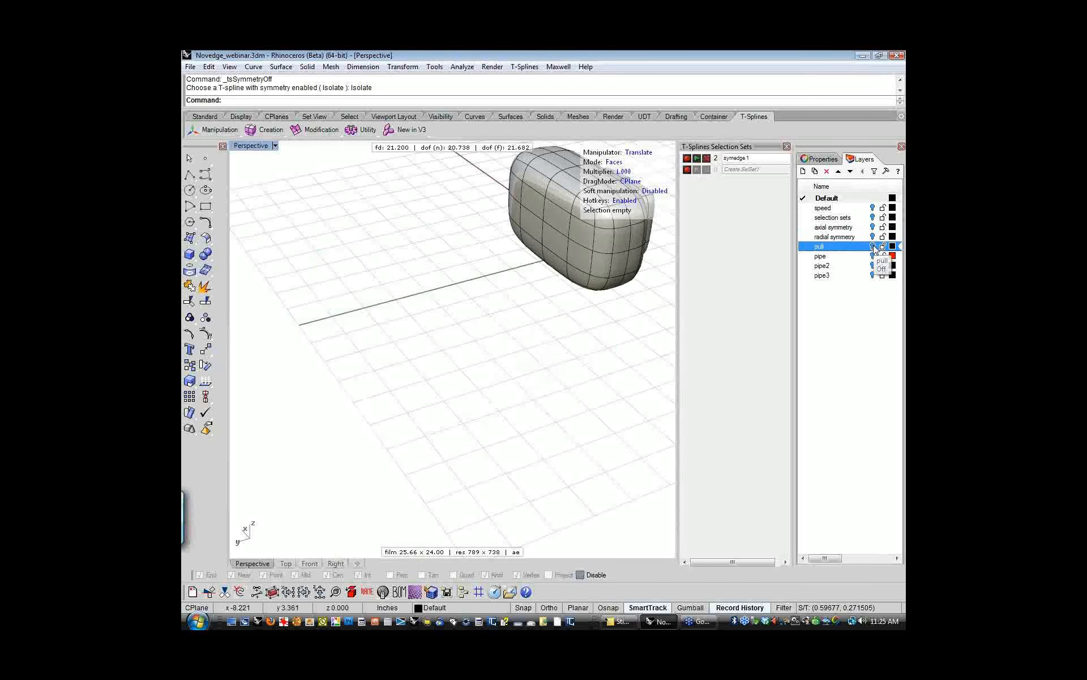
{"action": "right_click_drag", "start_coordinate": [529, 340], "coordinate": [479, 448], "text": "shift"}
{"action": "scroll", "coordinate": [478, 449], "scroll_direction": "up", "scroll_amount": 3}
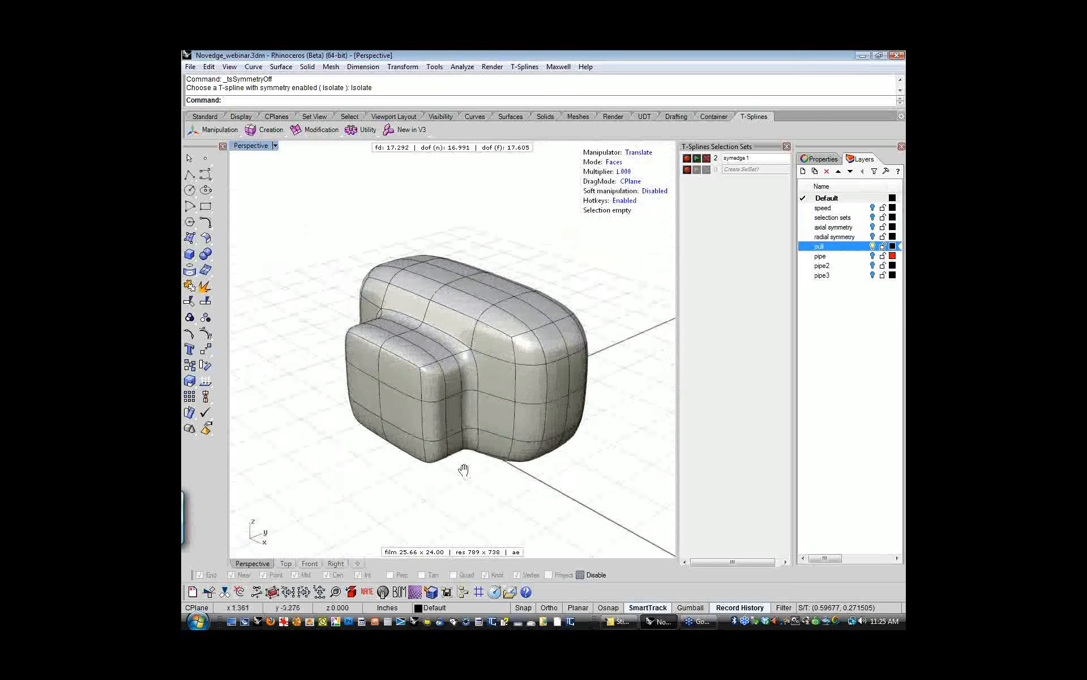
- Preview the block with Shade and set the display mode to Ghosted to reveal the surfaces inside
{"action": "middle_click", "coordinate": [447, 441]}
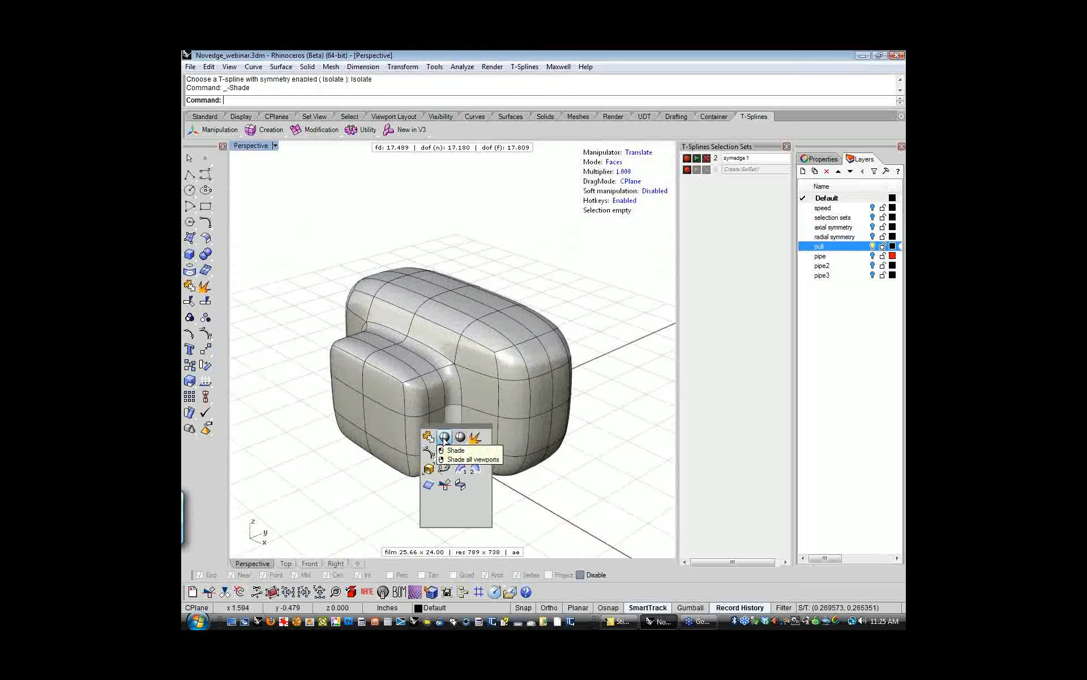
{"action": "left_click", "coordinate": [445, 438]}
{"action": "middle_click", "coordinate": [436, 402]}
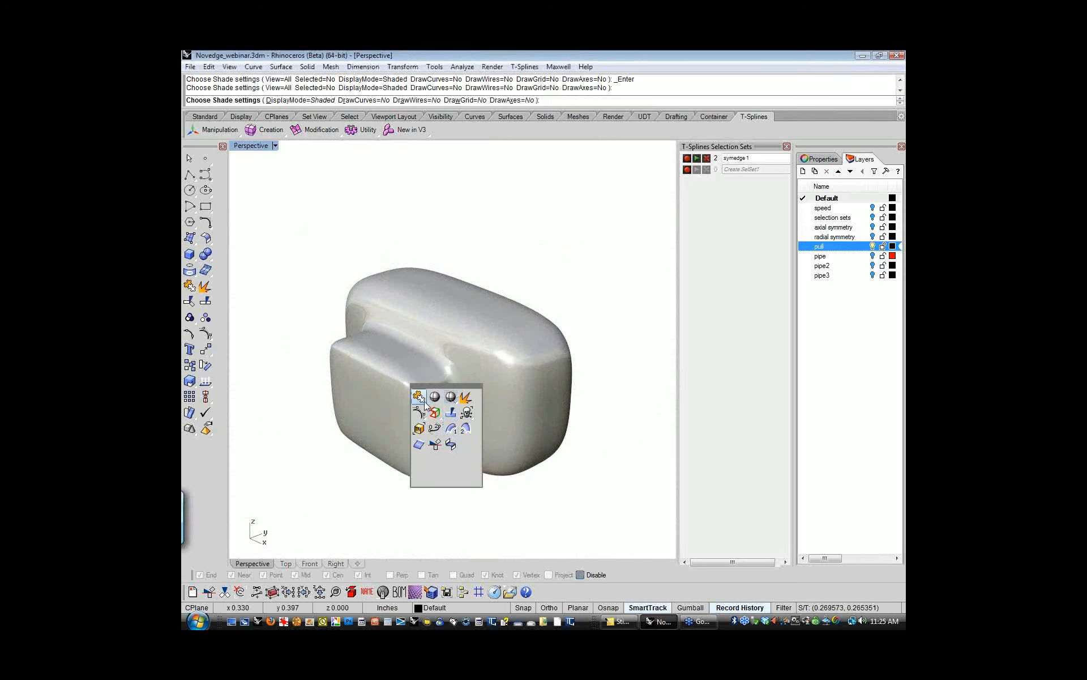
{"action": "left_click", "coordinate": [248, 147]}
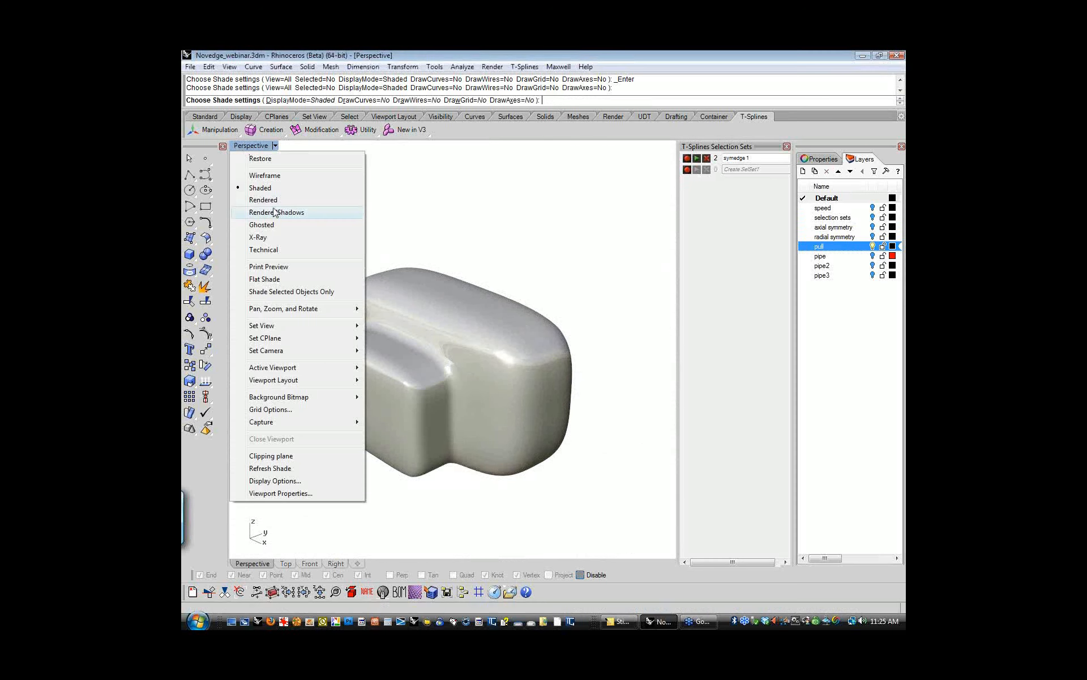
{"action": "left_click", "coordinate": [274, 226]}
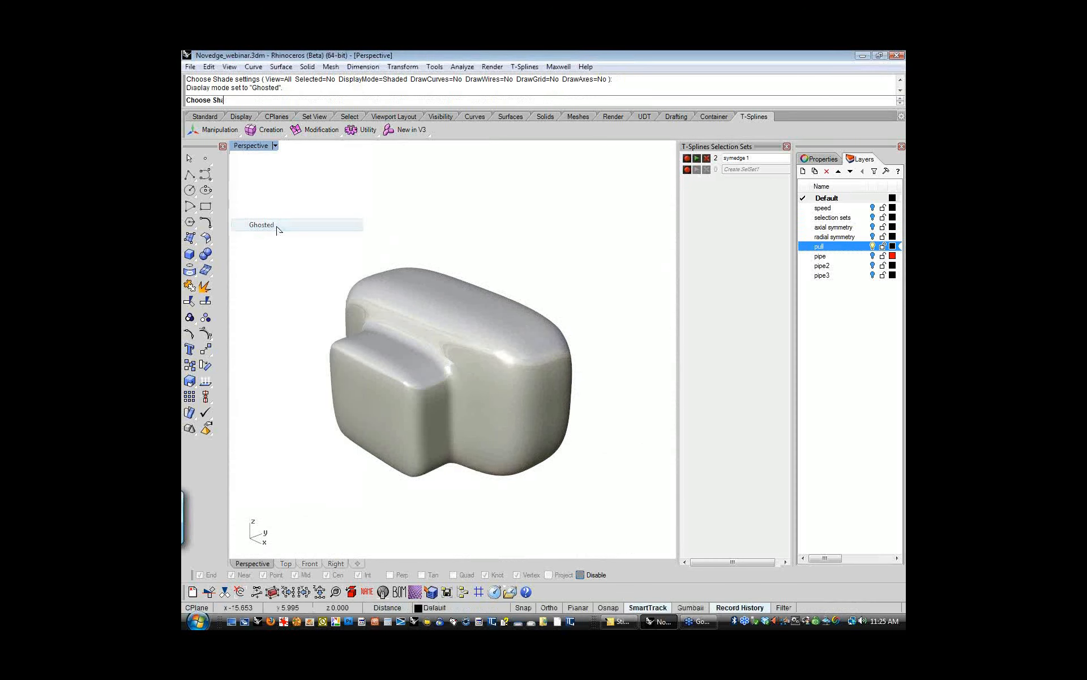
{"action": "middle_click", "coordinate": [320, 340]}
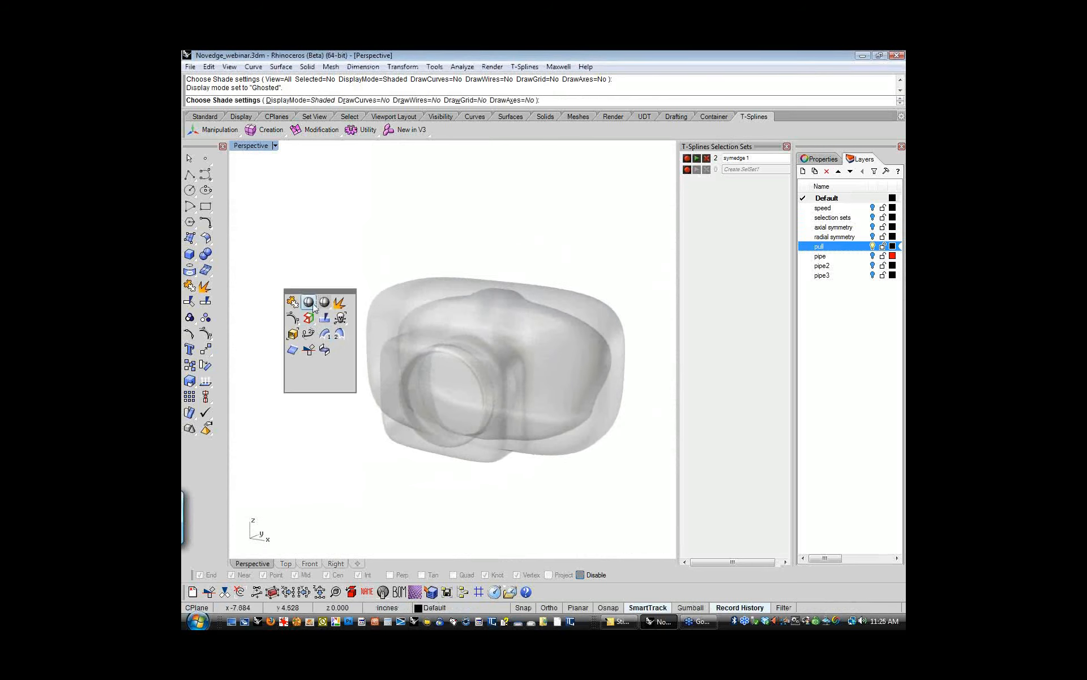
{"action": "left_click", "coordinate": [323, 304]}
- Switch the perspective view to wireframe display and look at the curves inside the block
{"action": "key", "text": "ctrl+alt+w"}
{"action": "left_click", "coordinate": [327, 343]}
{"action": "right_click_drag", "start_coordinate": [340, 374], "coordinate": [316, 389]}
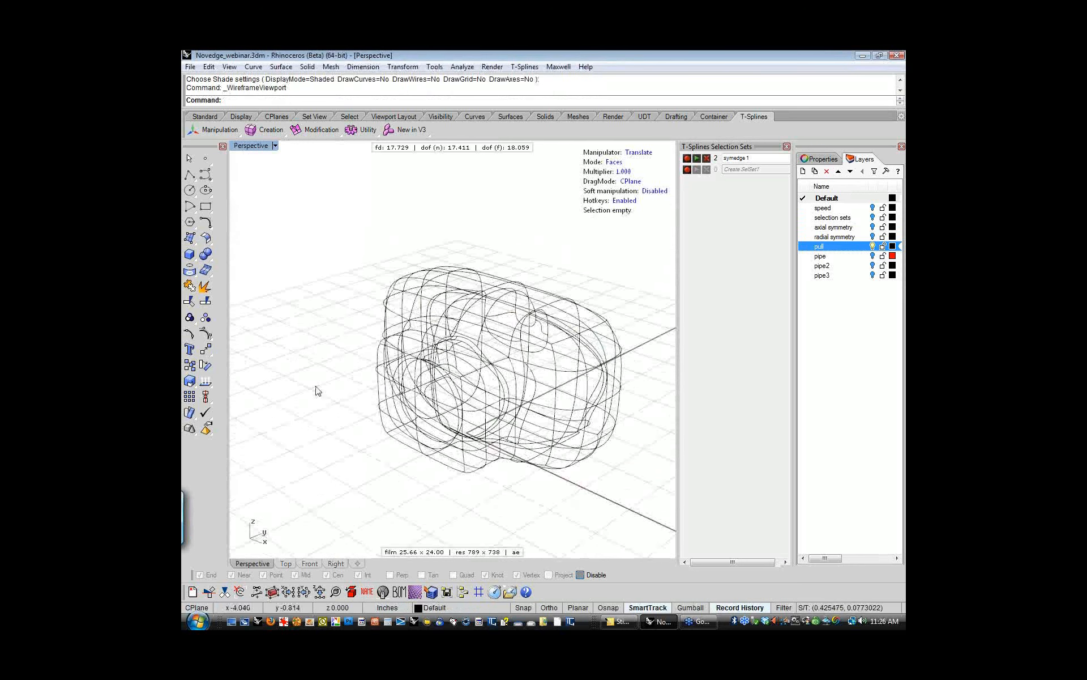
{"action": "middle_click", "coordinate": [316, 390]}
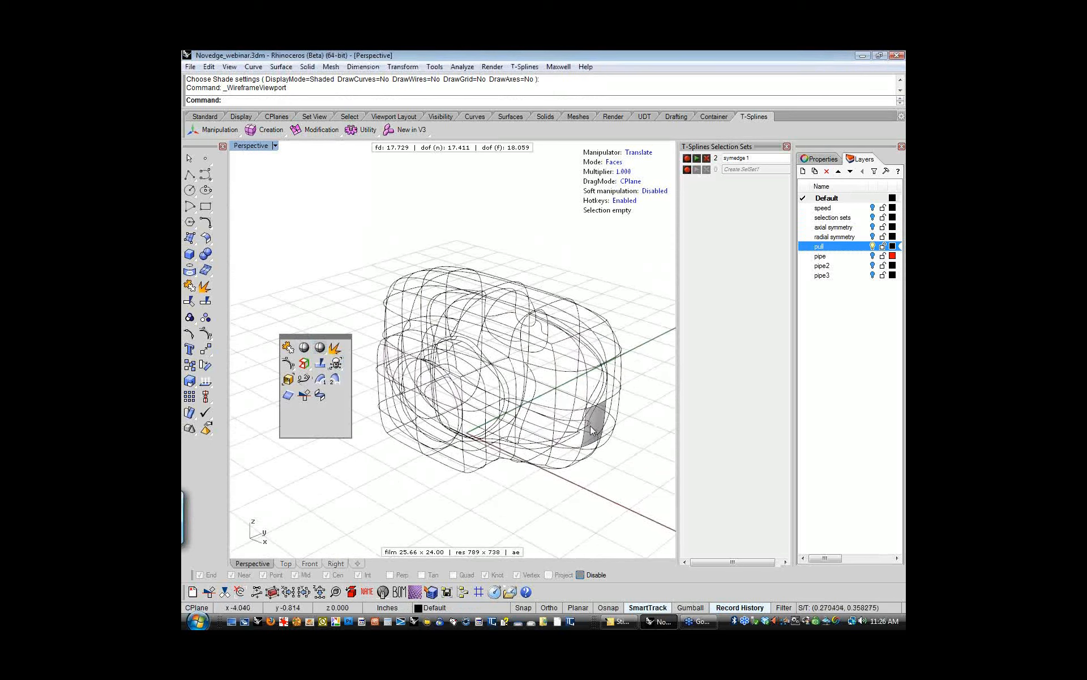
{"action": "right_click_drag", "start_coordinate": [423, 469], "coordinate": [420, 451]}
- Set the perspective view to Ghosted display and inspect the camera-shaped surfaces inside the block from several angles
{"action": "left_click", "coordinate": [252, 145]}
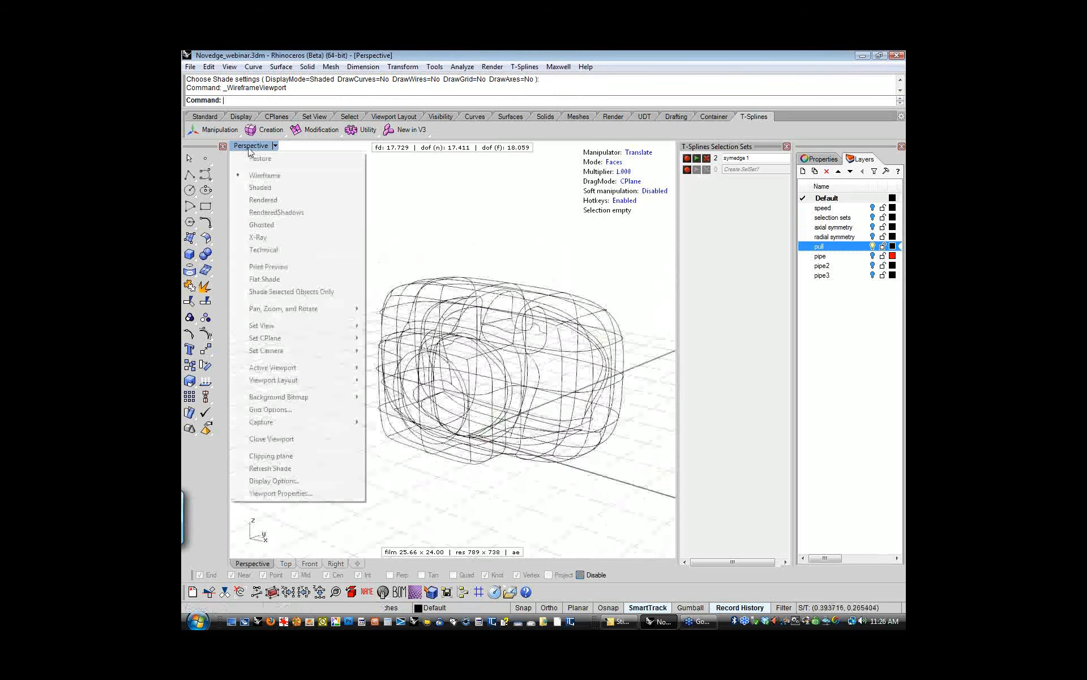
{"action": "left_click", "coordinate": [262, 225]}
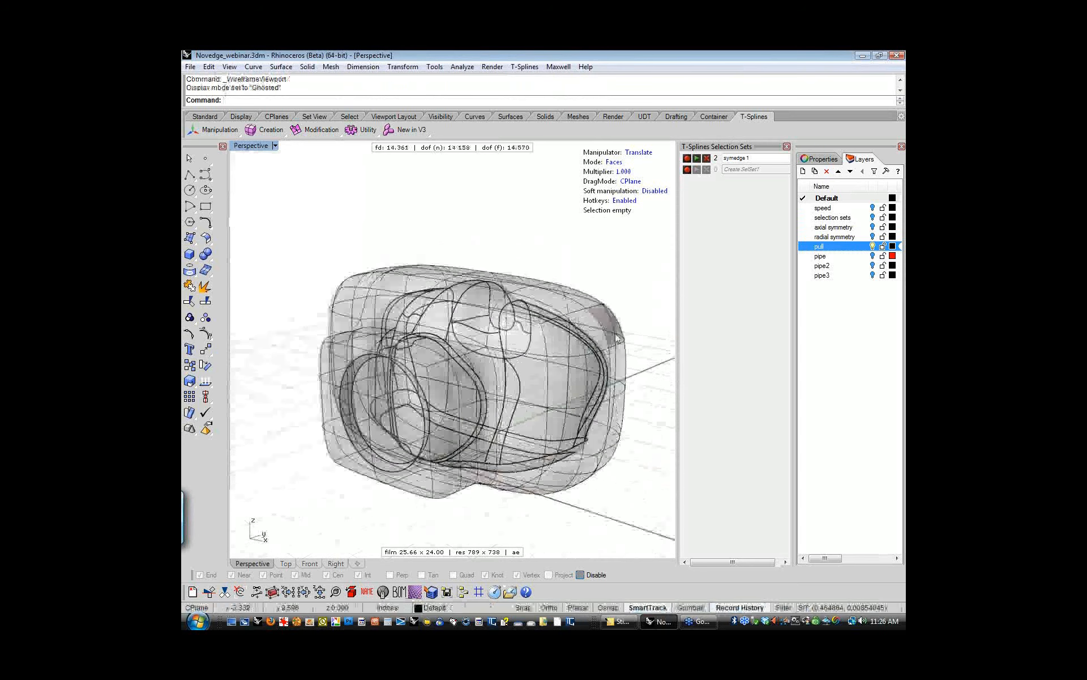
{"action": "scroll", "coordinate": [481, 387], "scroll_direction": "up", "scroll_amount": 5}
{"action": "right_click_drag", "start_coordinate": [618, 340], "coordinate": [340, 385]}
{"action": "scroll", "coordinate": [481, 387], "scroll_direction": "down", "scroll_amount": 5}
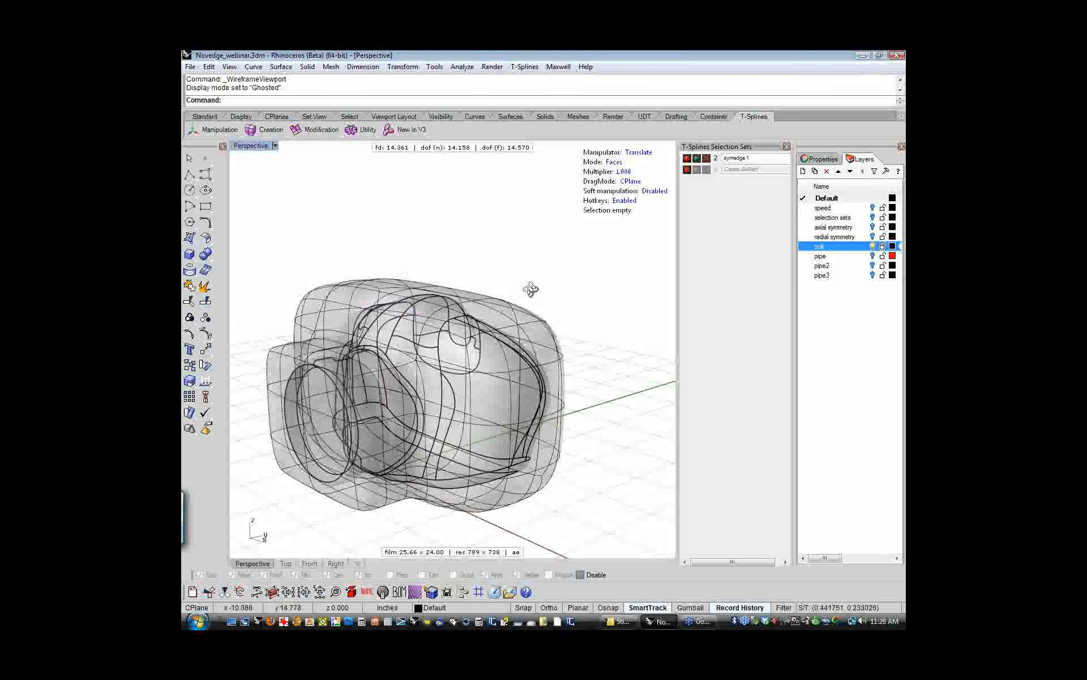
{"action": "right_click_drag", "start_coordinate": [531, 289], "coordinate": [337, 217]}
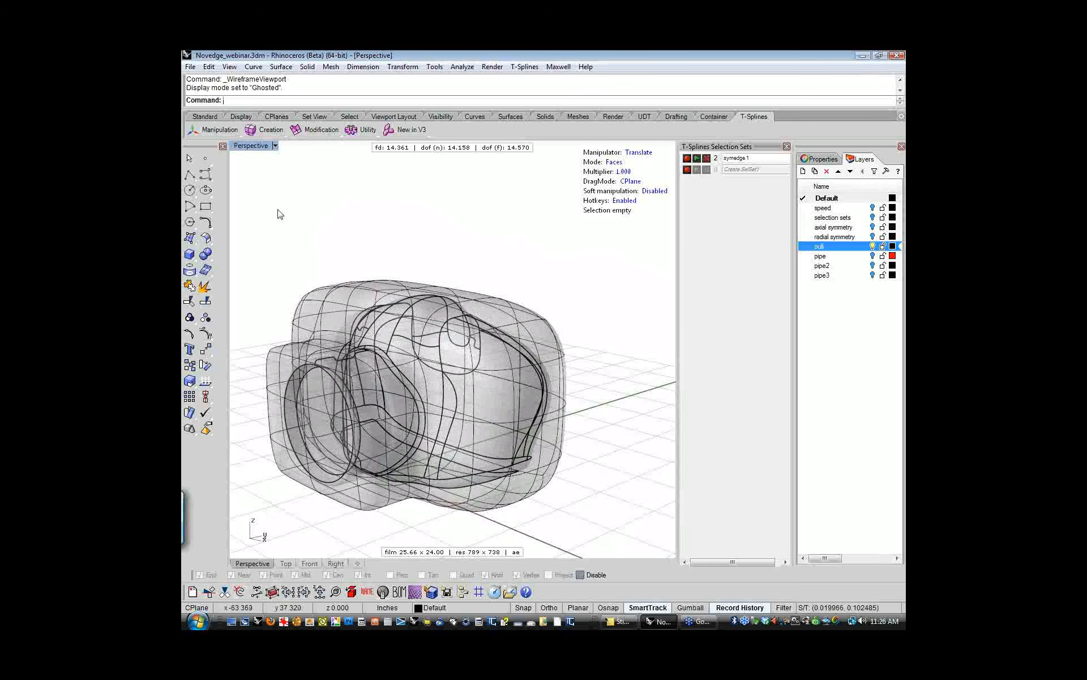
{"action": "right_click_drag", "start_coordinate": [365, 212], "coordinate": [257, 152]}
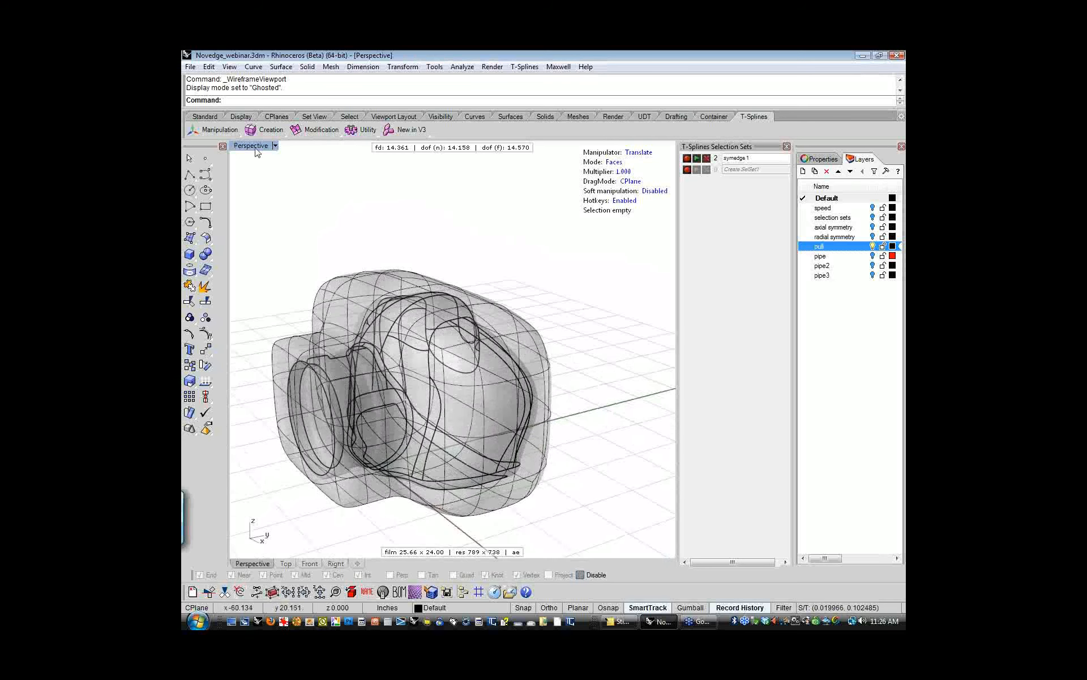
{"action": "left_click", "coordinate": [253, 147]}
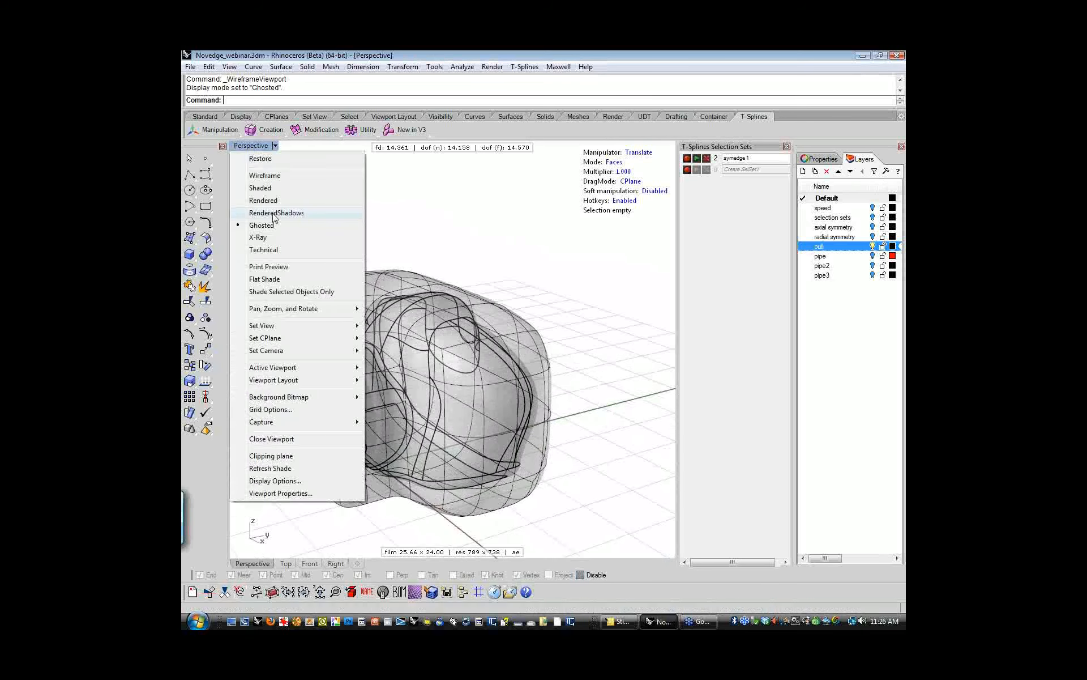
{"action": "left_click", "coordinate": [400, 206]}
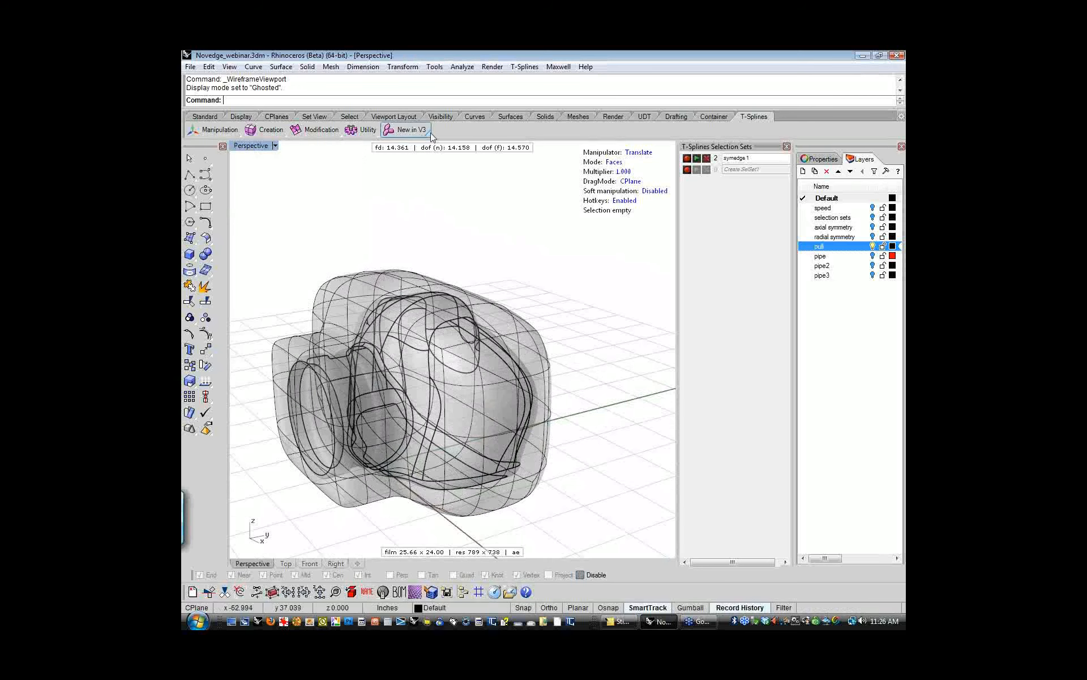
- Pull the rounded T-spline block onto the camera-shaped surfaces inside it, using the ControlPoints pull type
{"action": "left_click", "coordinate": [429, 138]}
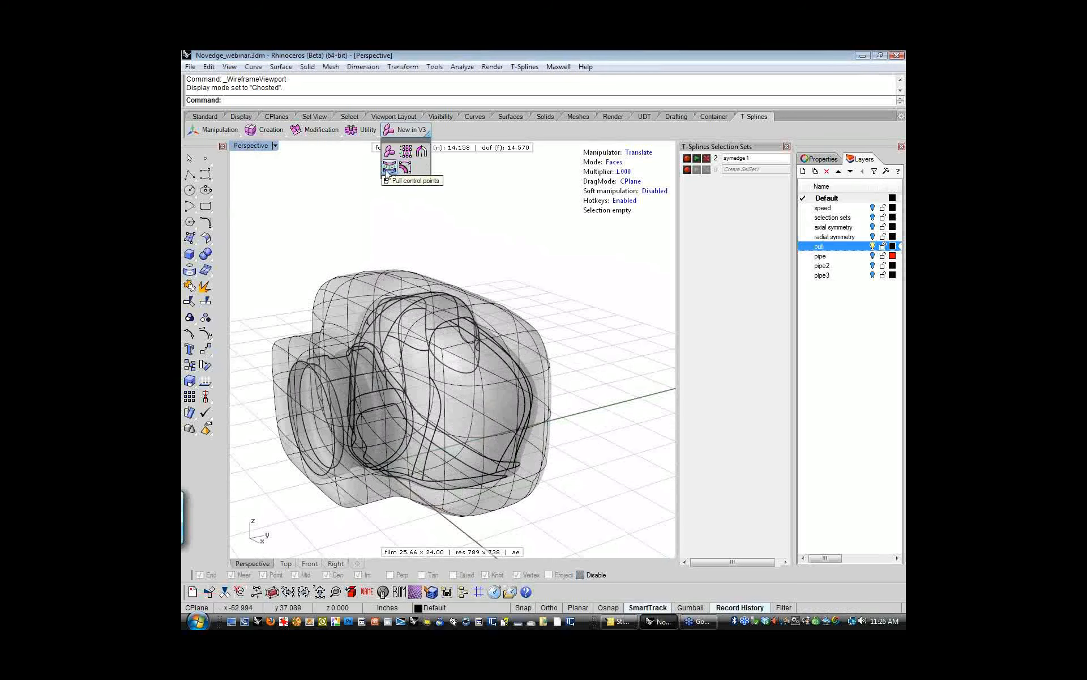
{"action": "left_click", "coordinate": [388, 170]}
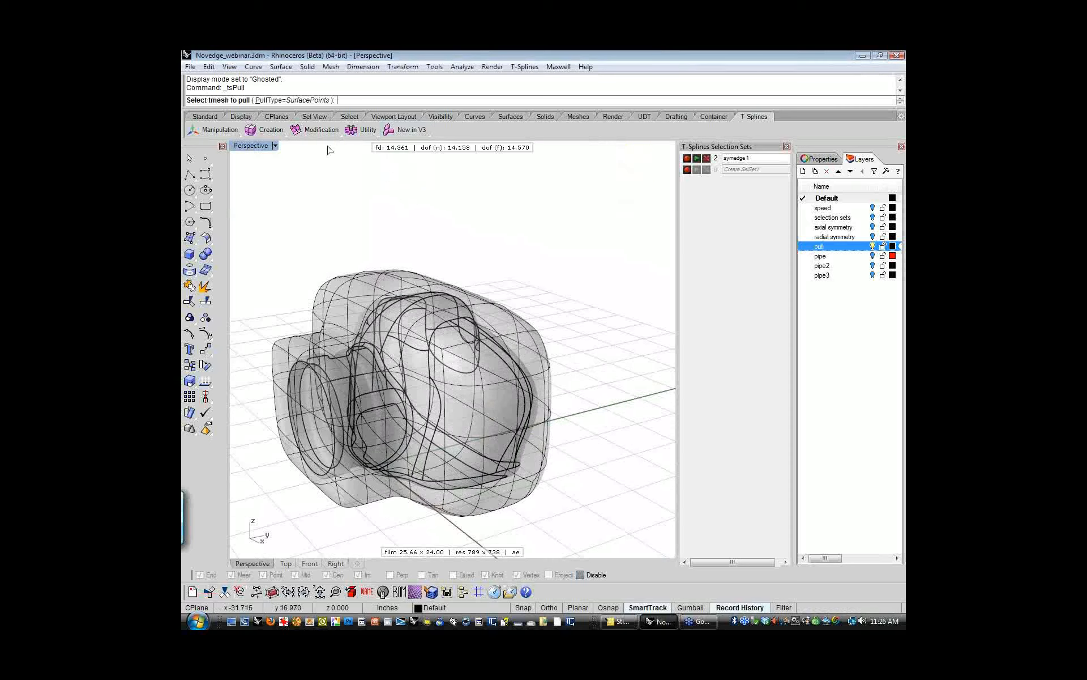
{"action": "left_click", "coordinate": [318, 100]}
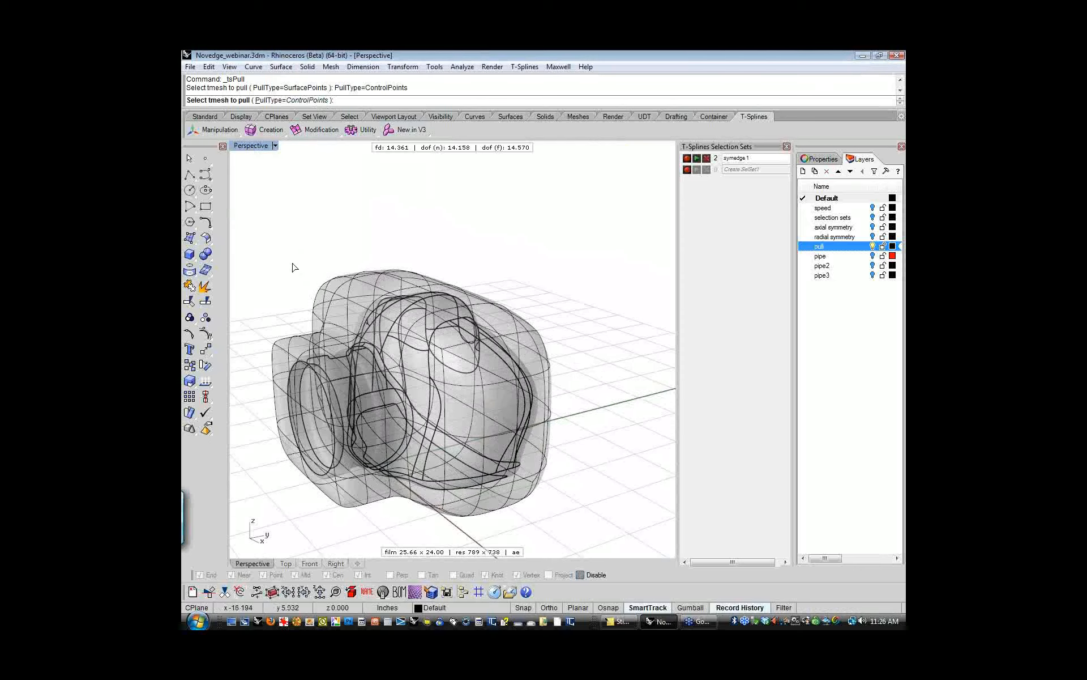
{"action": "right_click_drag", "start_coordinate": [294, 266], "coordinate": [281, 296]}
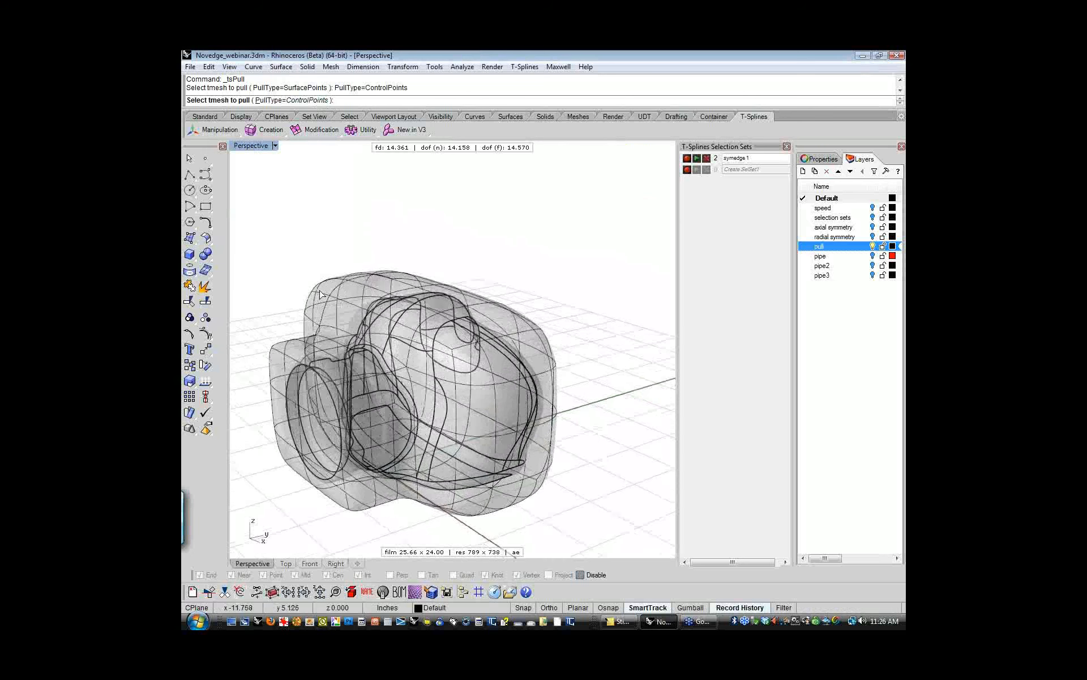
{"action": "left_click", "coordinate": [281, 297]}
{"action": "key", "text": "Return"}
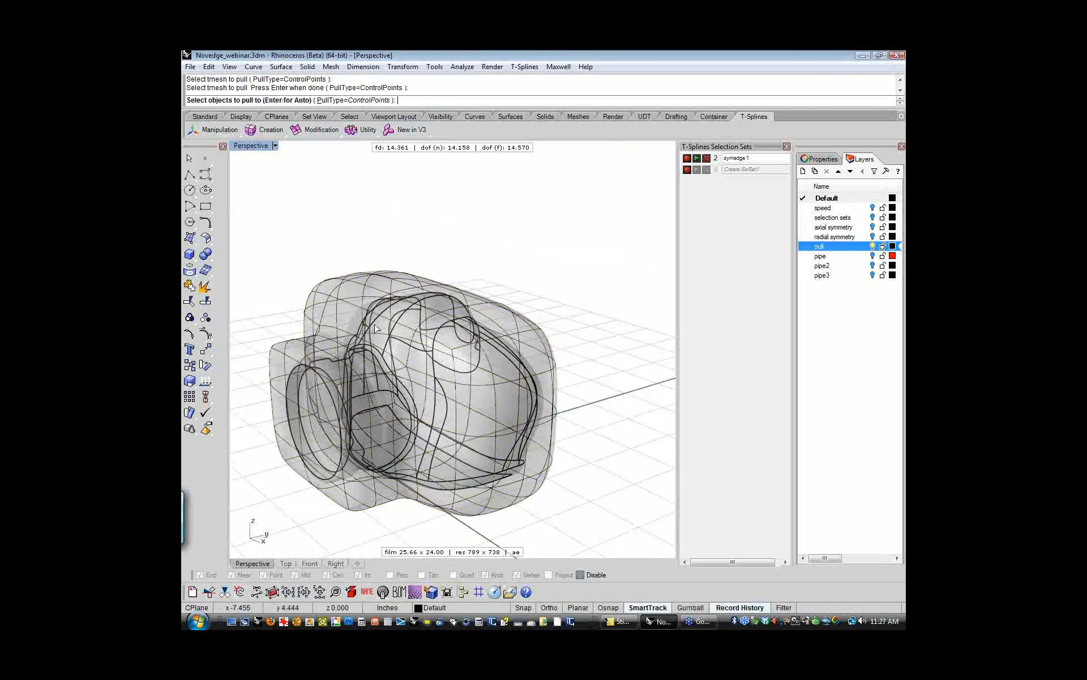
{"action": "left_click", "coordinate": [377, 326]}
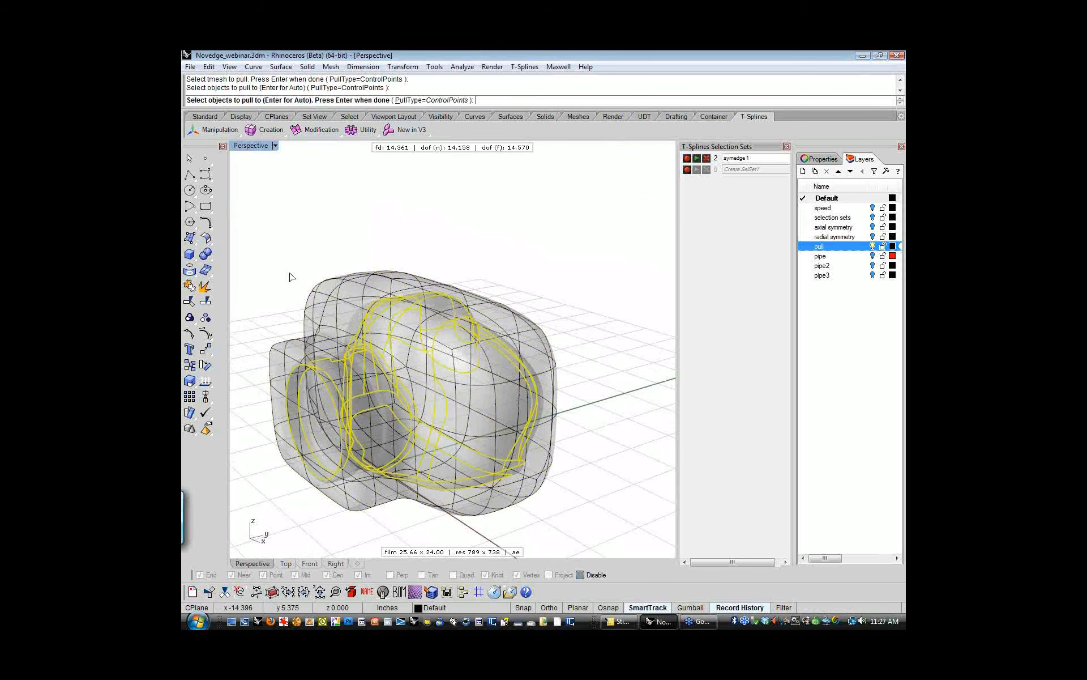
{"action": "key", "text": "Return"}
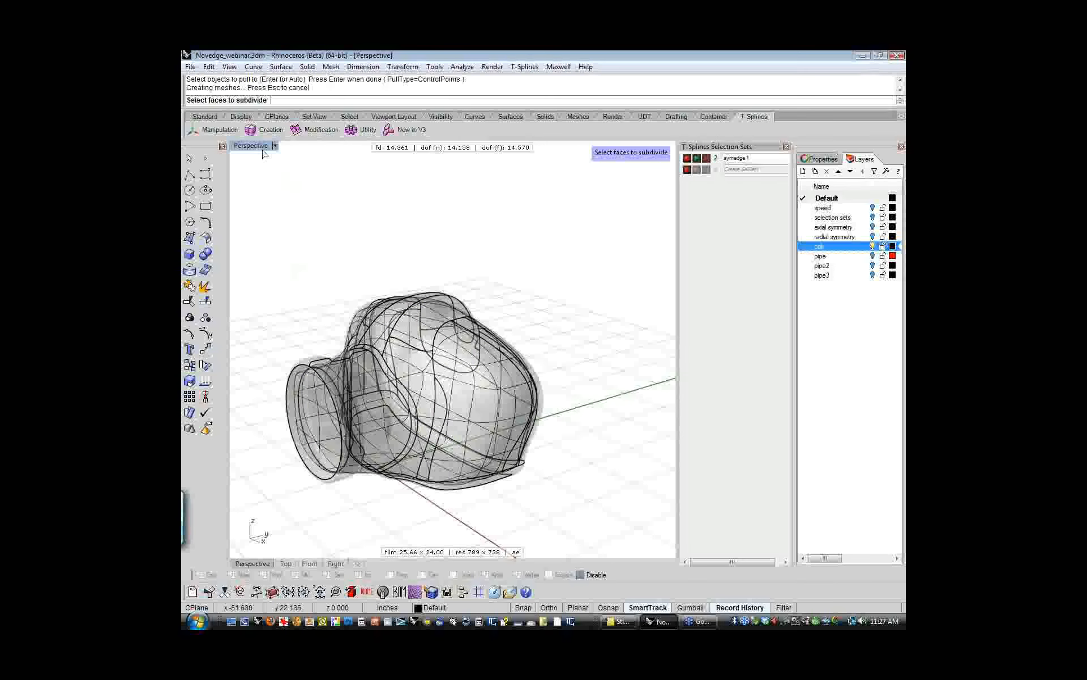
- Open the perspective view's display mode choices while the face subdivision selection is active
{"action": "left_click", "coordinate": [254, 146]}
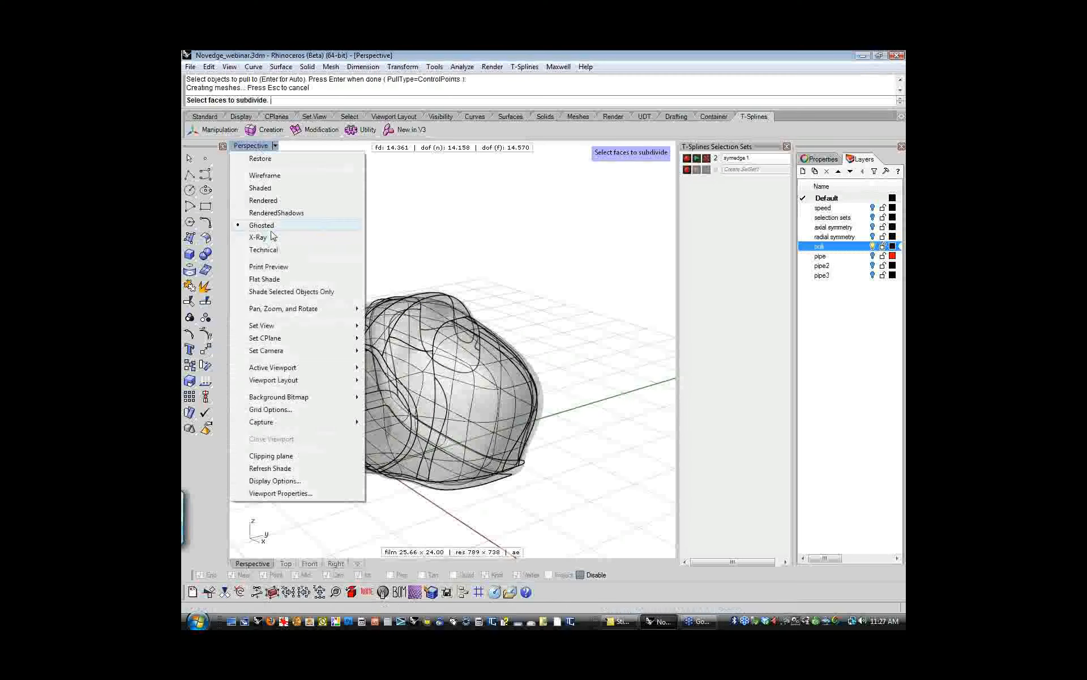
- Set the Perspective viewport to Shaded display and leave the face subdivision command
{"action": "left_click", "coordinate": [262, 188]}
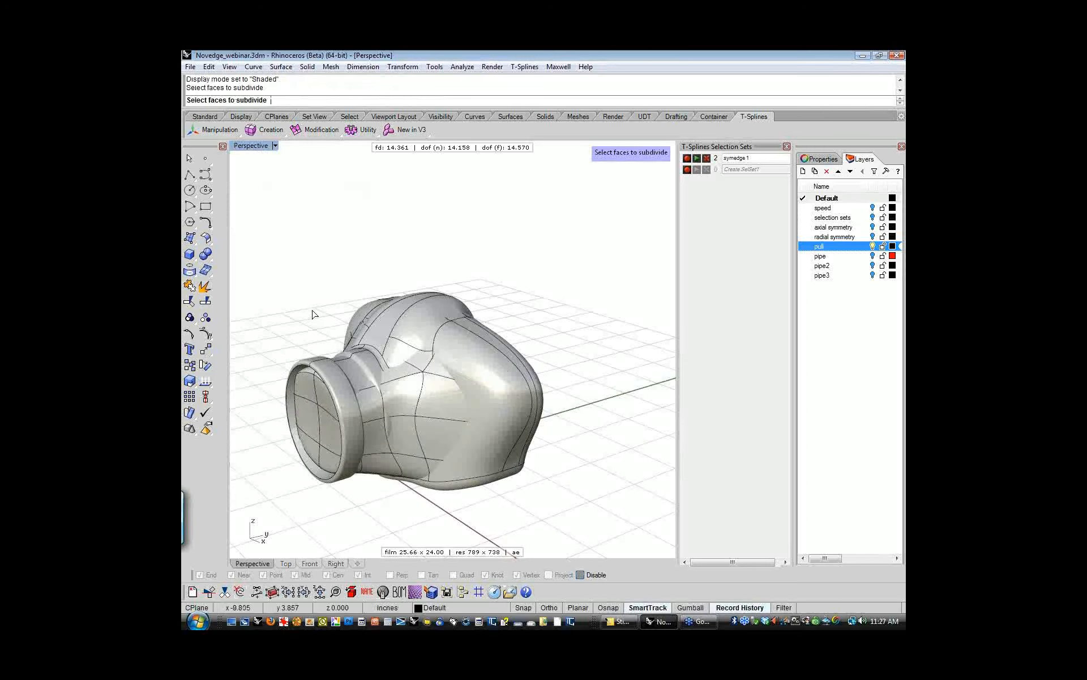
{"action": "key", "text": "Escape"}
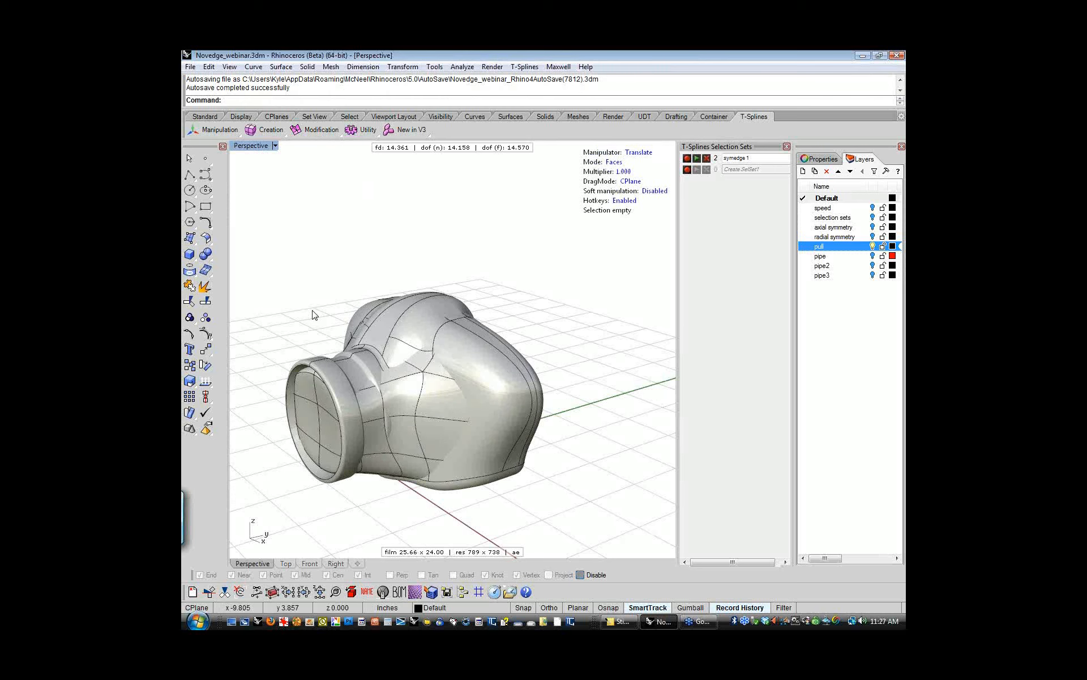
{"action": "right_click_drag", "start_coordinate": [333, 295], "coordinate": [334, 306]}
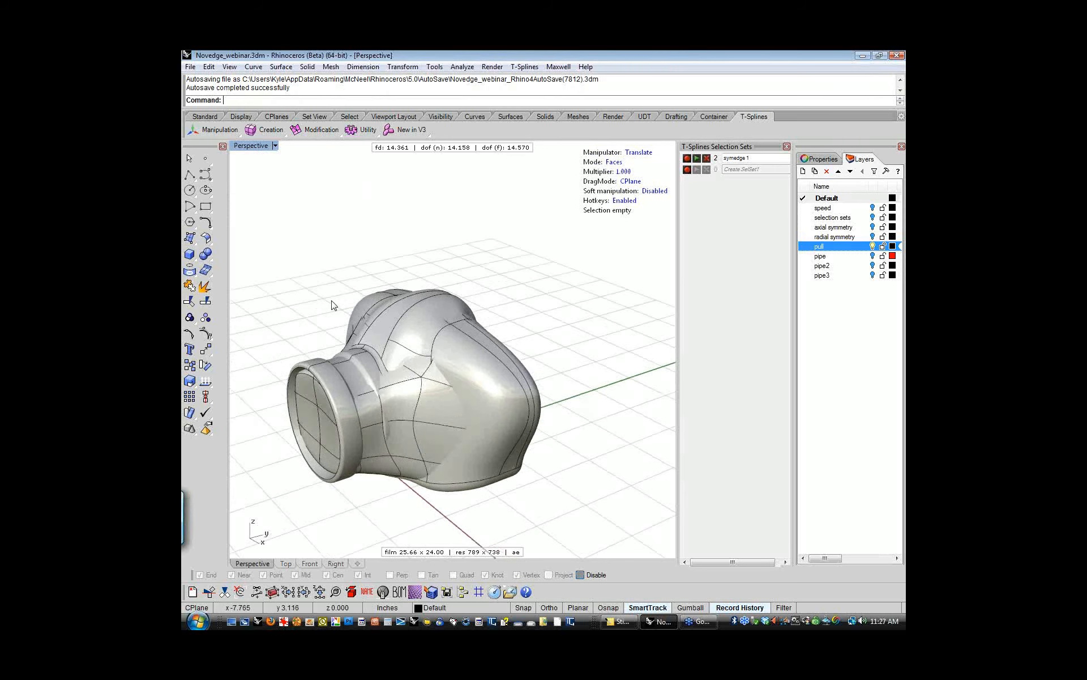
- Hide the polysurface that overlaps the T-spline body
{"action": "key", "text": "4"}
{"action": "left_click", "coordinate": [305, 359]}
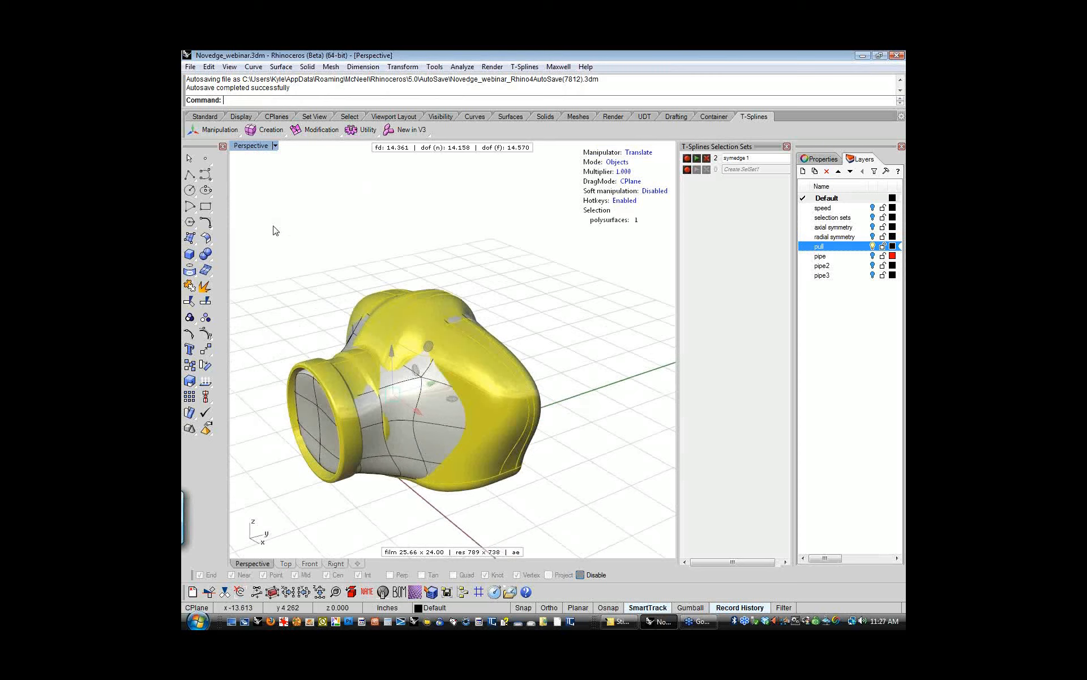
{"action": "key", "text": "ctrl+h"}
{"action": "right_click_drag", "start_coordinate": [314, 325], "coordinate": [515, 410]}
{"action": "scroll", "coordinate": [488, 361], "scroll_direction": "up", "scroll_amount": 4}
{"action": "right_click_drag", "start_coordinate": [488, 362], "coordinate": [375, 359]}
- Select one T-spline face on the upper side of the body's neck, nudge it slightly with the translate manipulator, and clear the selection
{"action": "left_click", "coordinate": [374, 359]}
{"action": "left_click", "coordinate": [323, 256]}
{"action": "right_click_drag", "start_coordinate": [335, 277], "coordinate": [359, 279]}
{"action": "key", "text": "s"}
{"action": "key", "text": "d"}
{"action": "left_click", "coordinate": [379, 310]}
{"action": "mouse_move", "coordinate": [386, 268]}
{"action": "left_mouse_down"}
{"action": "mouse_move", "coordinate": [386, 252]}
{"action": "mouse_move", "coordinate": [386, 271]}
{"action": "left_mouse_up"}
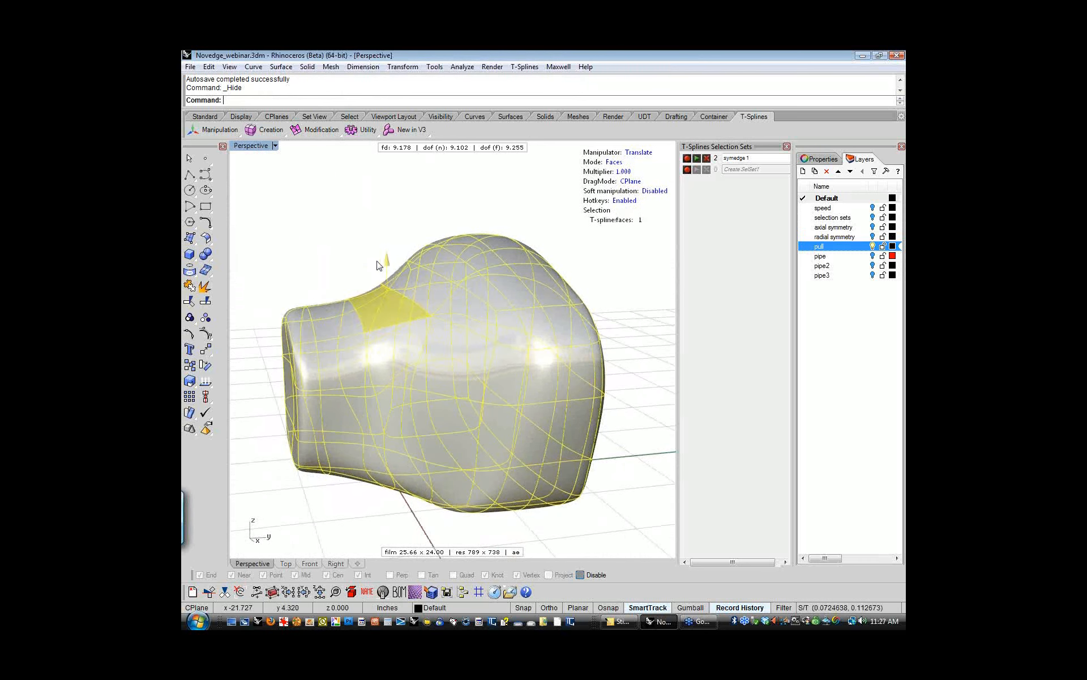
{"action": "left_click", "coordinate": [324, 245]}
- Examine the T-spline body's shape and edge layout from several angles
{"action": "right_click_drag", "start_coordinate": [324, 245], "coordinate": [332, 266]}
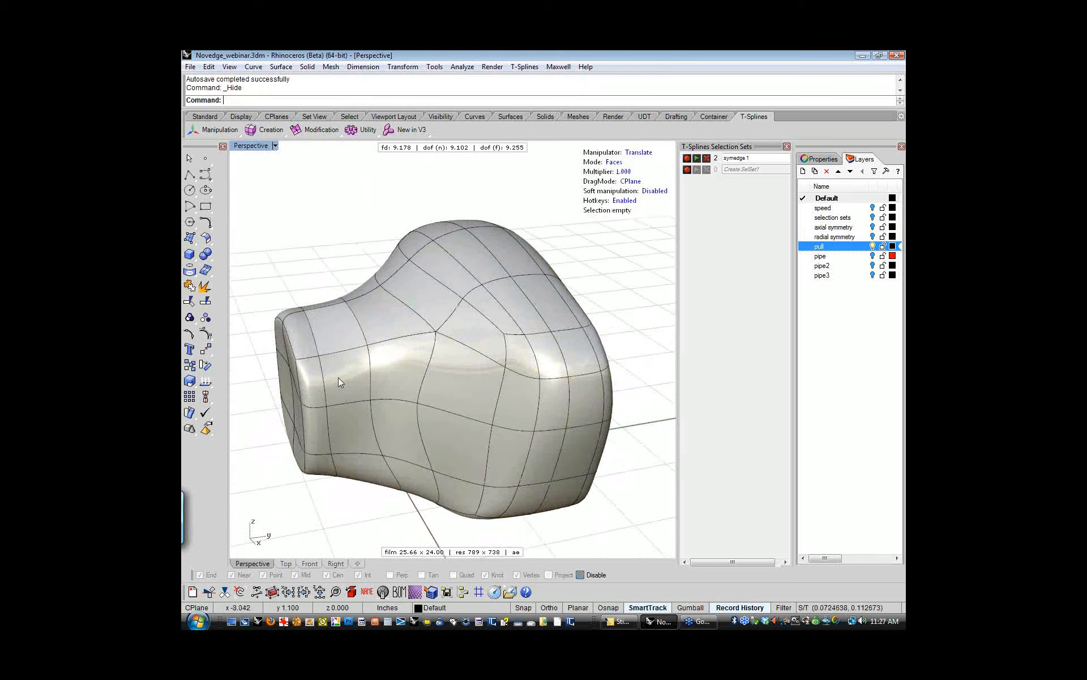
{"action": "right_click_drag", "start_coordinate": [332, 476], "coordinate": [357, 515]}
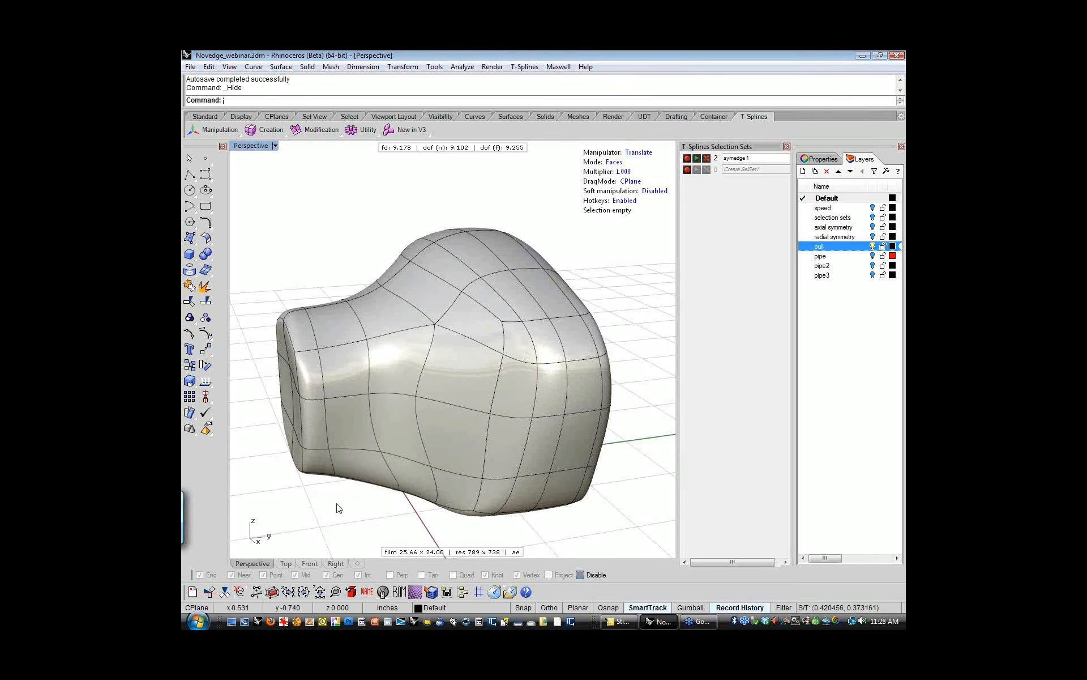
{"action": "right_click_drag", "start_coordinate": [338, 505], "coordinate": [374, 496]}
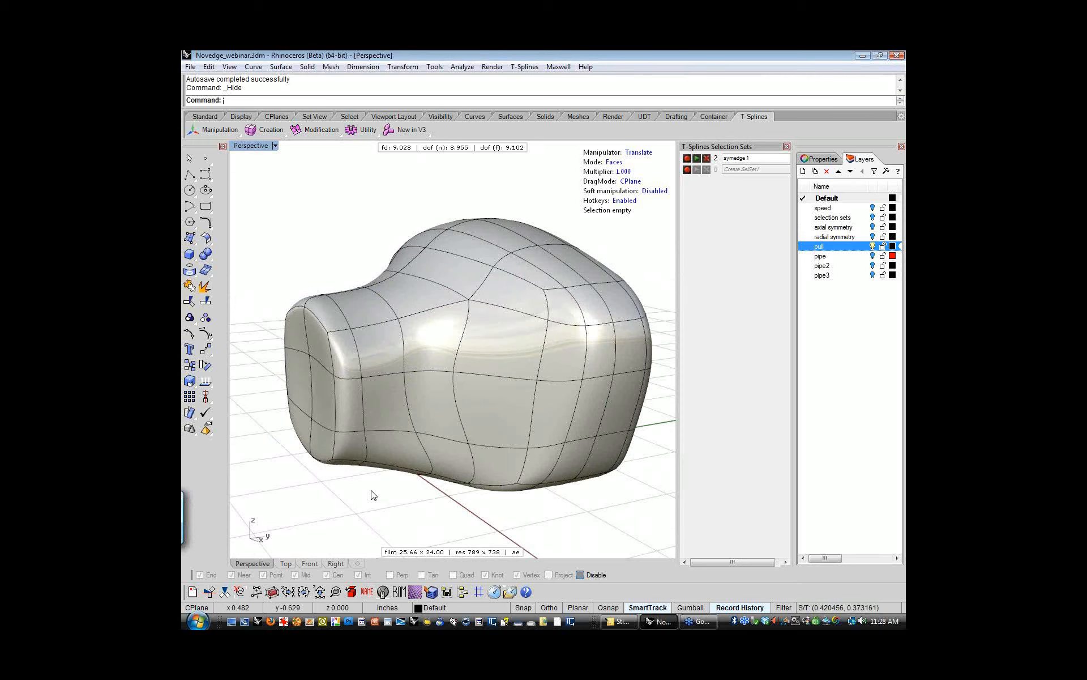
{"action": "right_click_drag", "start_coordinate": [354, 502], "coordinate": [337, 518]}
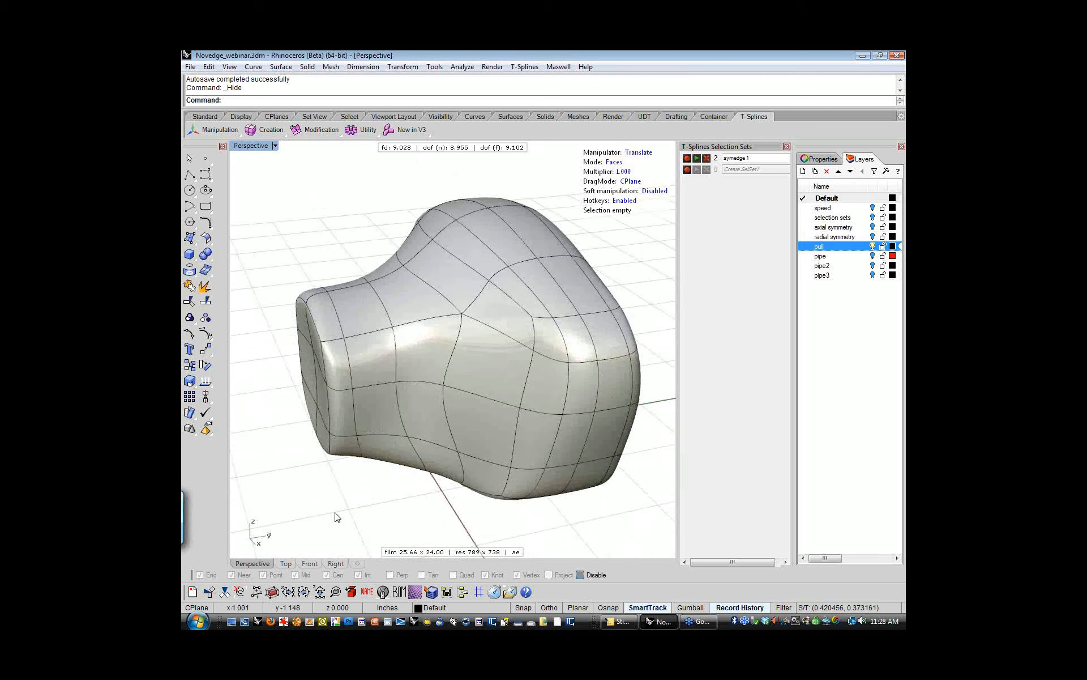
{"action": "right_click_drag", "start_coordinate": [589, 529], "coordinate": [481, 510]}
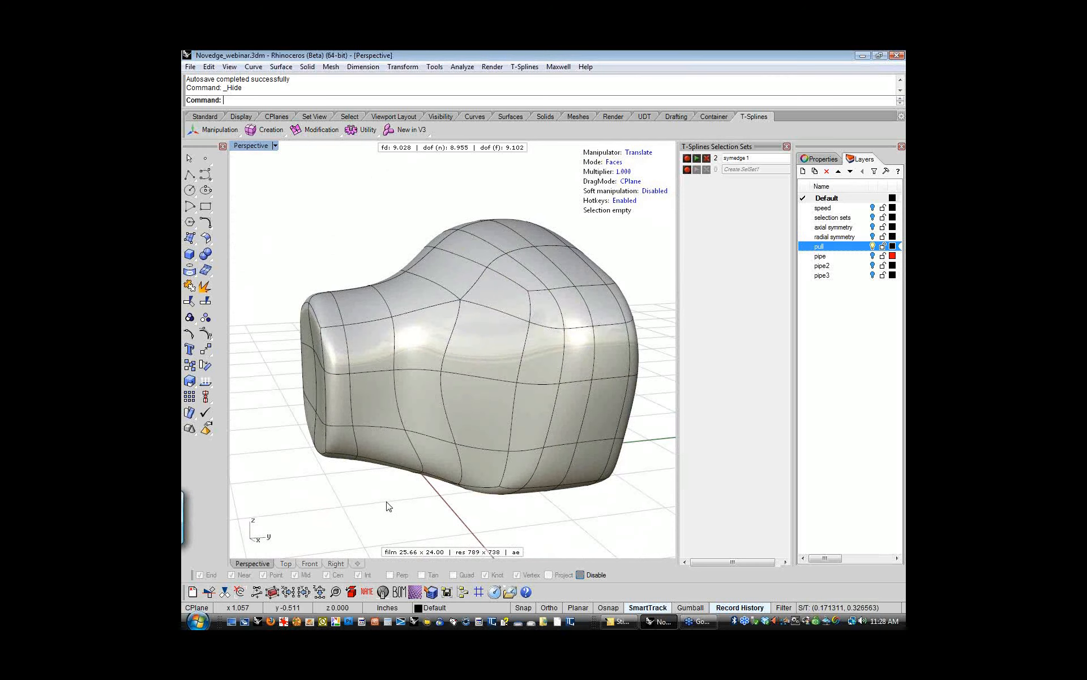
{"action": "mouse_move", "coordinate": [388, 506]}
{"action": "right_mouse_down"}
{"action": "mouse_move", "coordinate": [451, 515]}
{"action": "mouse_move", "coordinate": [531, 505]}
{"action": "mouse_move", "coordinate": [389, 517]}
{"action": "right_mouse_up"}
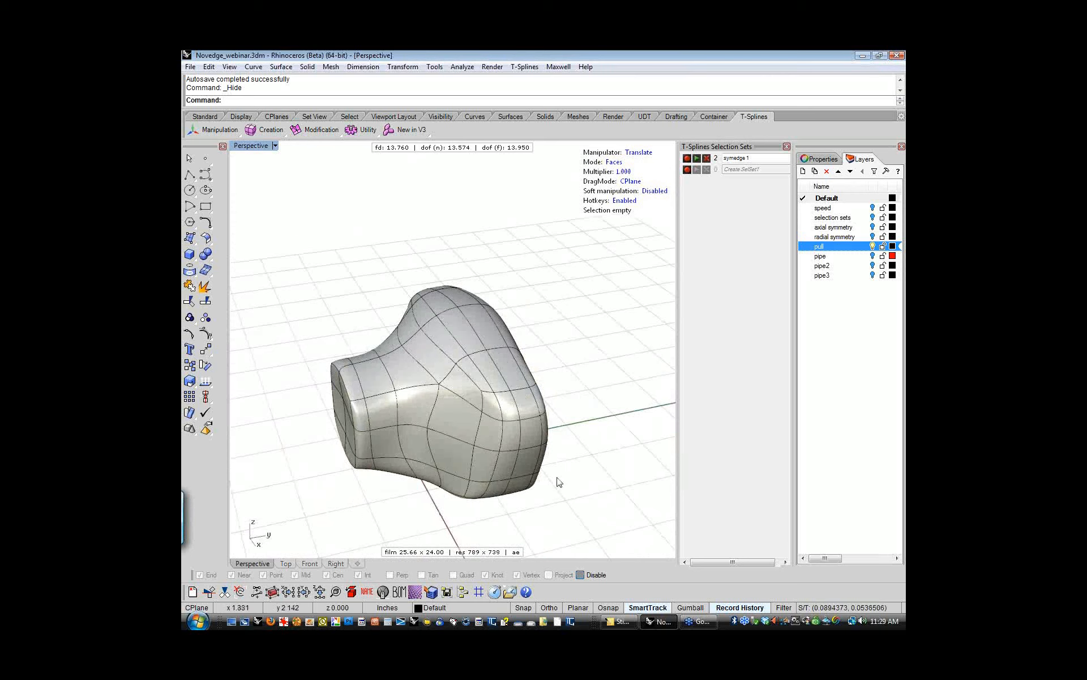
{"action": "right_click_drag", "start_coordinate": [384, 507], "coordinate": [404, 473]}
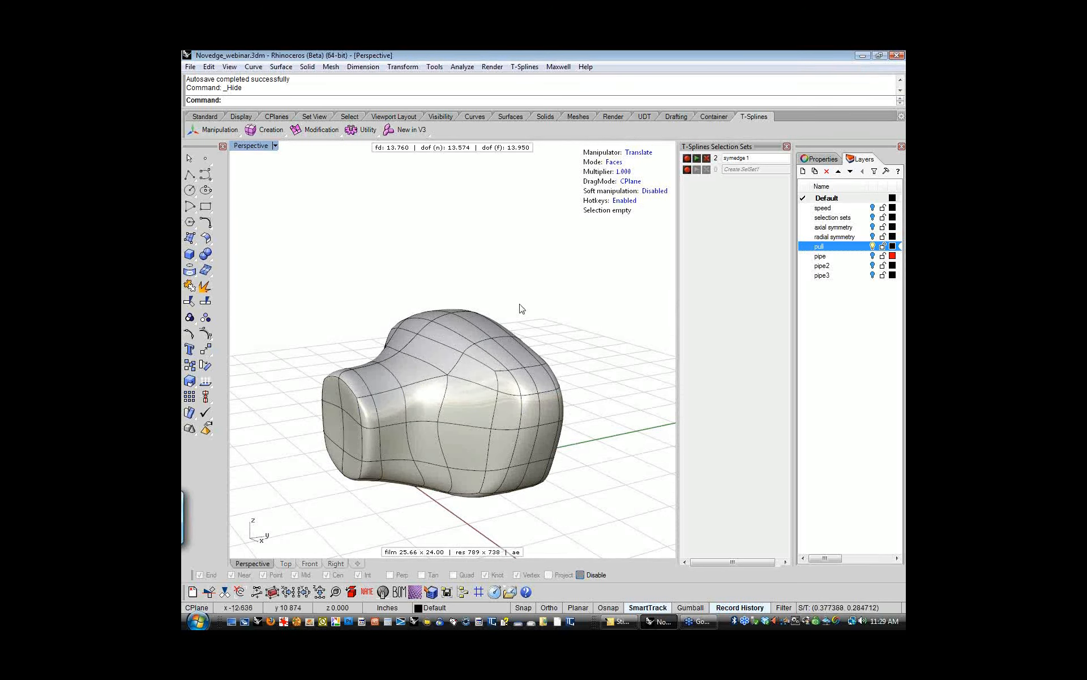
{"action": "right_click_drag", "start_coordinate": [524, 312], "coordinate": [581, 308]}
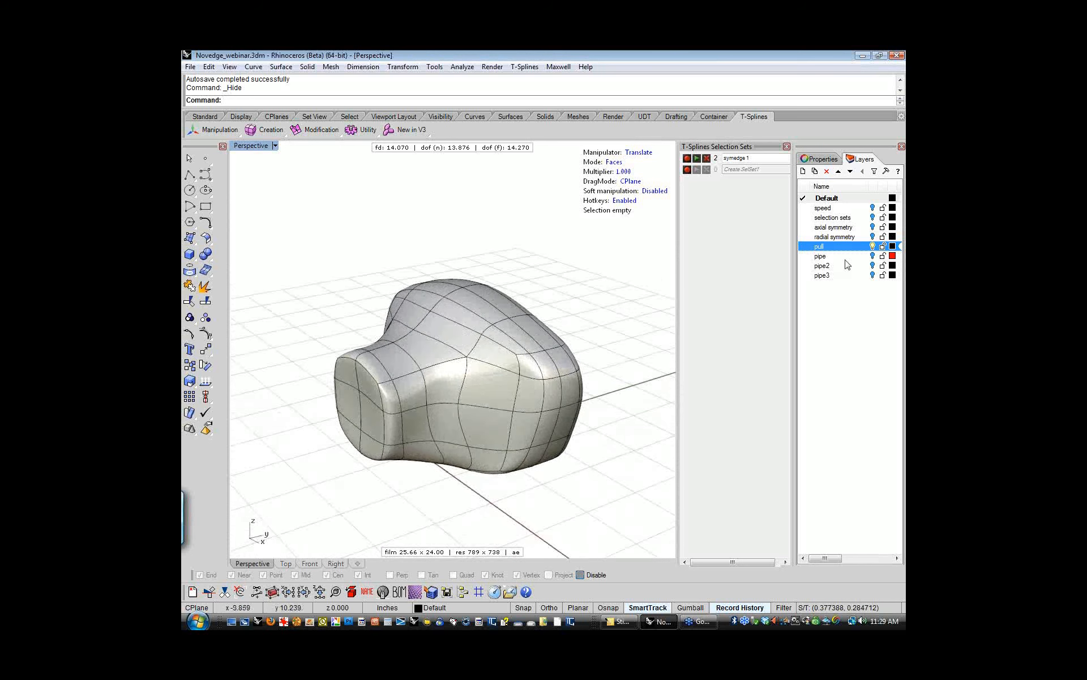
- Turn off the pull layer, turn on the pipe layer, and close the T-Splines Selection Sets panel
{"action": "left_click", "coordinate": [872, 247]}
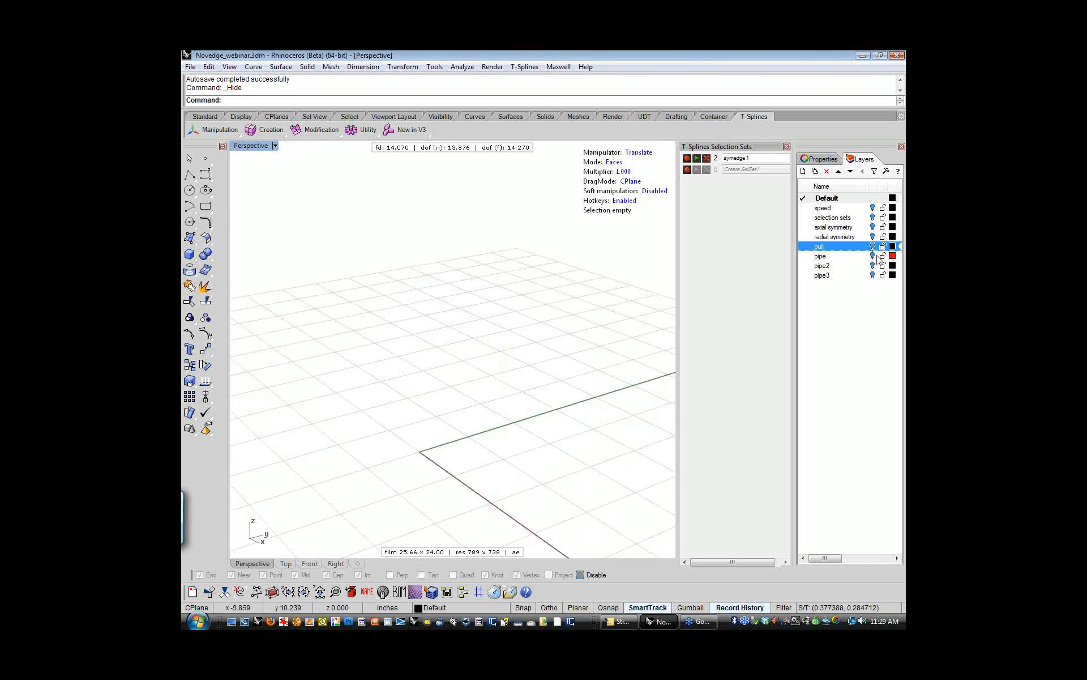
{"action": "left_click", "coordinate": [873, 255]}
{"action": "right_click_drag", "start_coordinate": [486, 429], "coordinate": [744, 196]}
{"action": "left_click", "coordinate": [786, 147]}
{"action": "right_click_drag", "start_coordinate": [661, 291], "coordinate": [626, 348]}
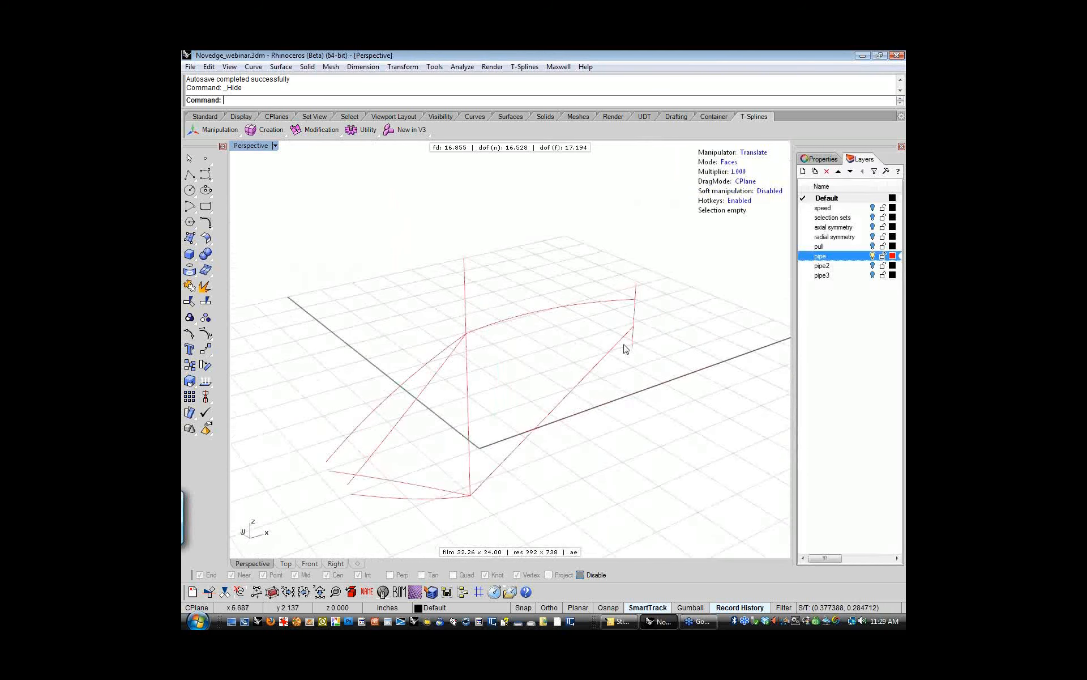
- Check the frame's curves individually and as a group, and examine how they meet at the joints
{"action": "left_click", "coordinate": [552, 415]}
{"action": "left_click", "coordinate": [517, 316]}
{"action": "left_click", "coordinate": [466, 355]}
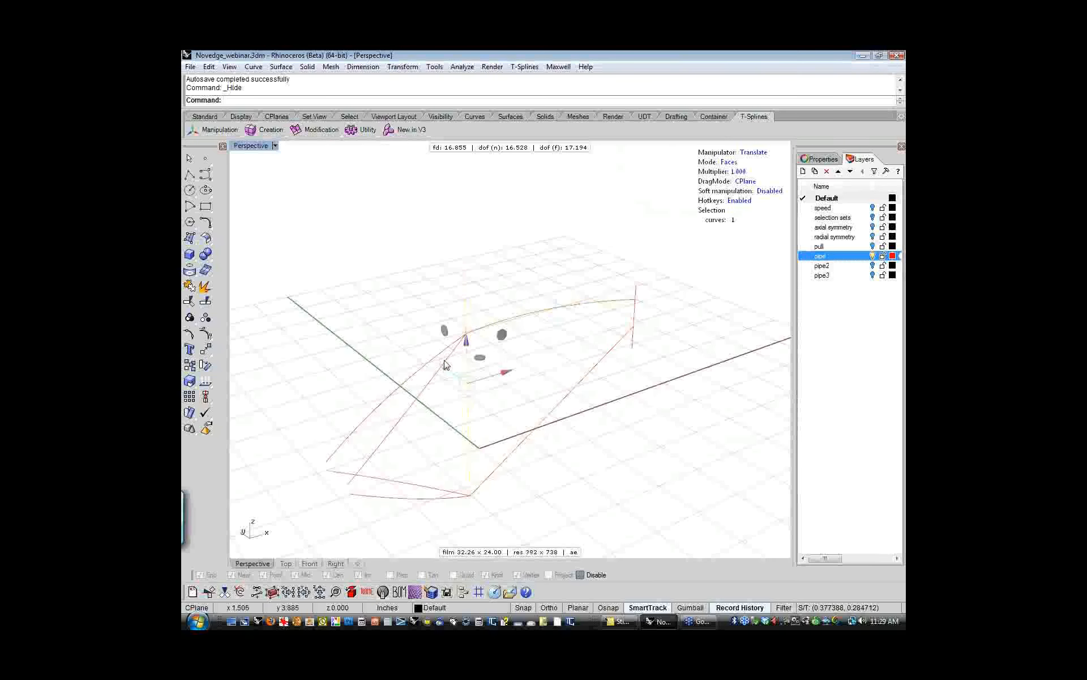
{"action": "left_click", "coordinate": [445, 365]}
{"action": "left_click", "coordinate": [432, 359]}
{"action": "left_click", "coordinate": [431, 366]}
{"action": "left_click", "coordinate": [429, 500]}
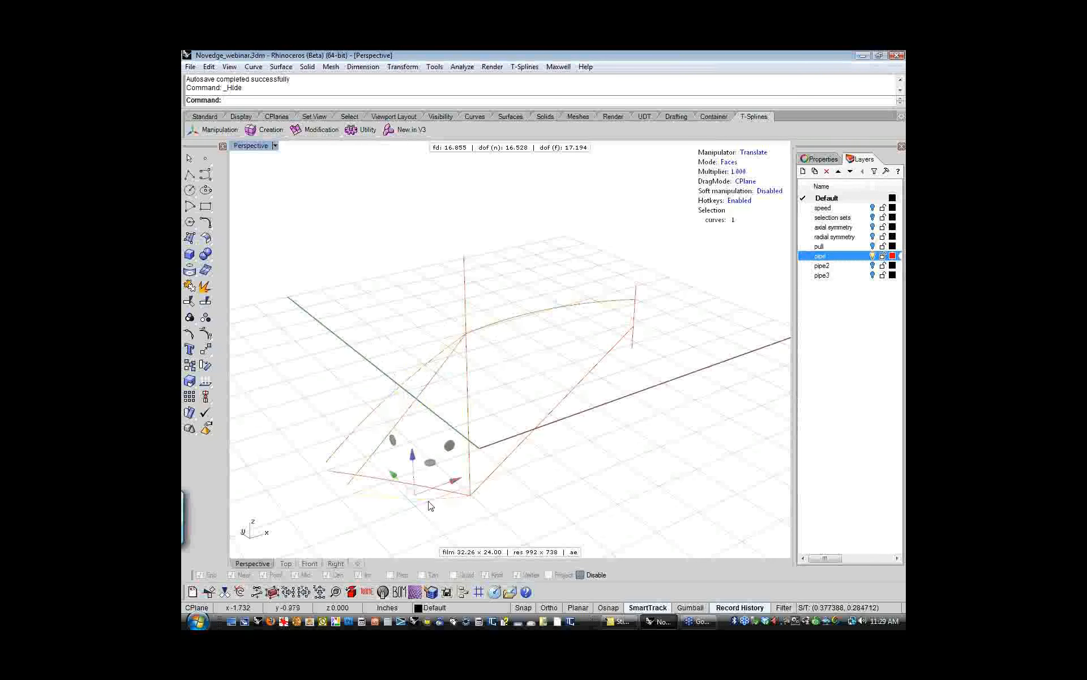
{"action": "left_click", "coordinate": [379, 479]}
{"action": "left_click", "coordinate": [636, 310]}
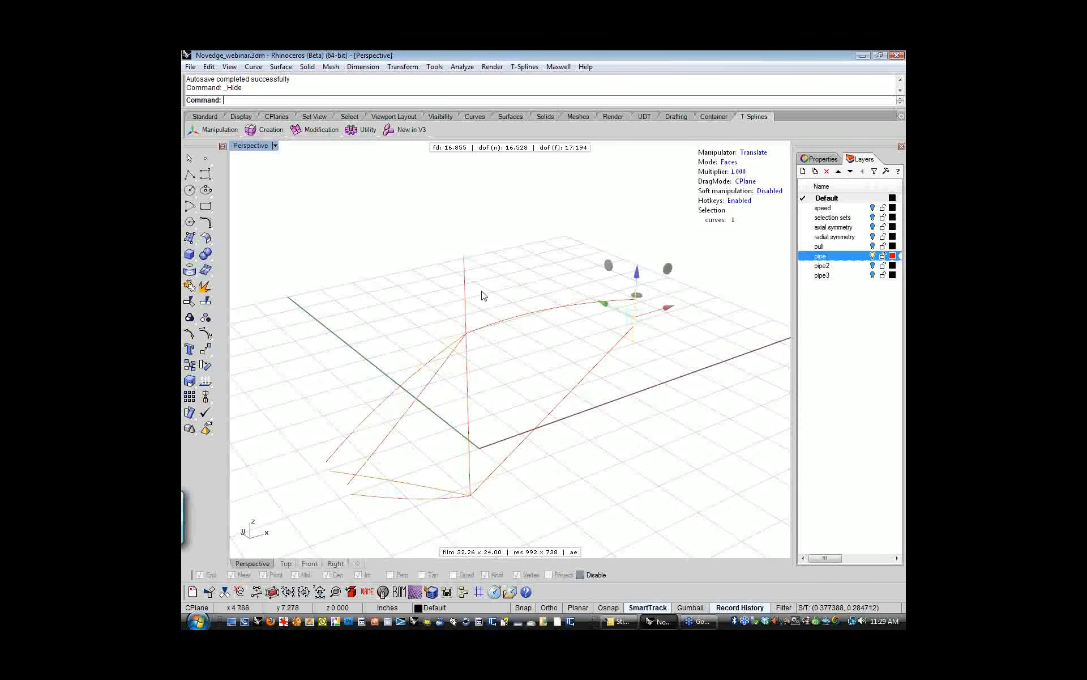
{"action": "left_click_drag", "start_coordinate": [715, 242], "coordinate": [404, 515]}
{"action": "key", "text": "Escape"}
{"action": "right_click_drag", "start_coordinate": [650, 444], "coordinate": [641, 358]}
{"action": "left_click", "coordinate": [650, 364]}
{"action": "left_click", "coordinate": [634, 321]}
{"action": "left_click", "coordinate": [566, 369]}
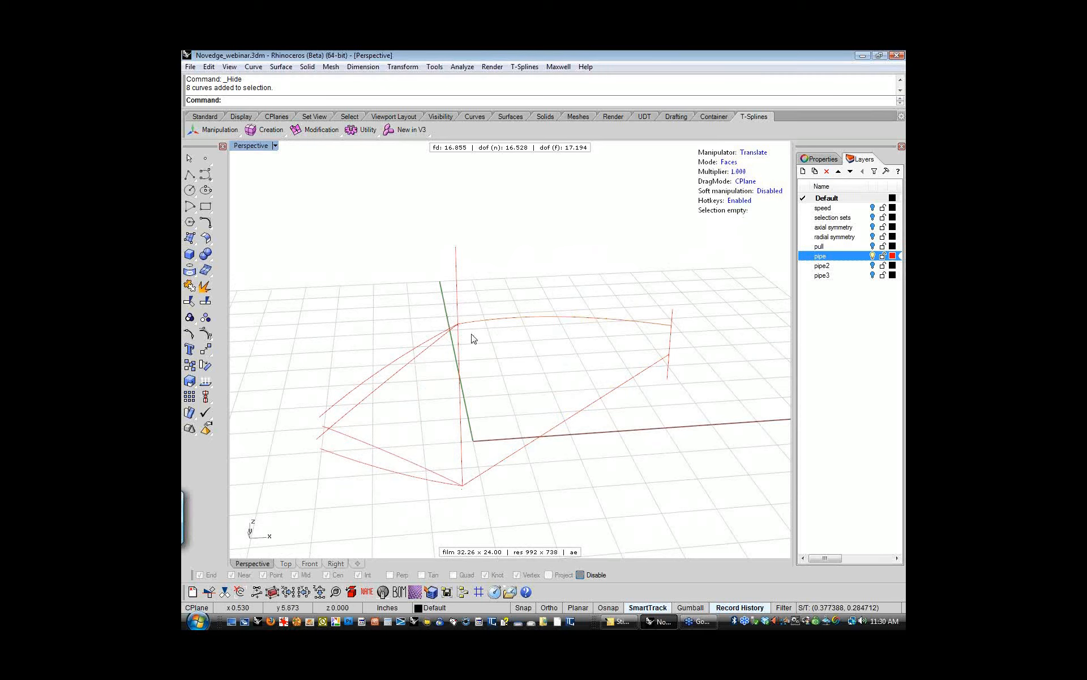
{"action": "right_click_drag", "start_coordinate": [542, 373], "coordinate": [478, 439]}
{"action": "right_click_drag", "start_coordinate": [510, 390], "coordinate": [559, 342]}
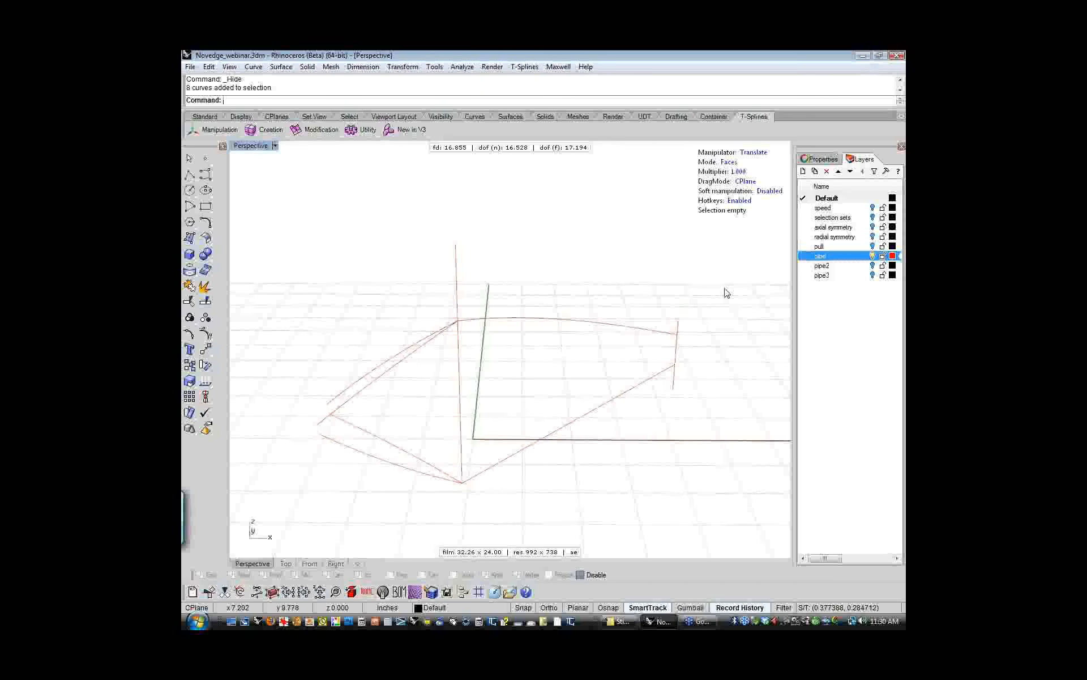
- Select all the frame curves and start a T-Splines pipe (tsPipe) on them
{"action": "key", "text": "ctrl+a"}
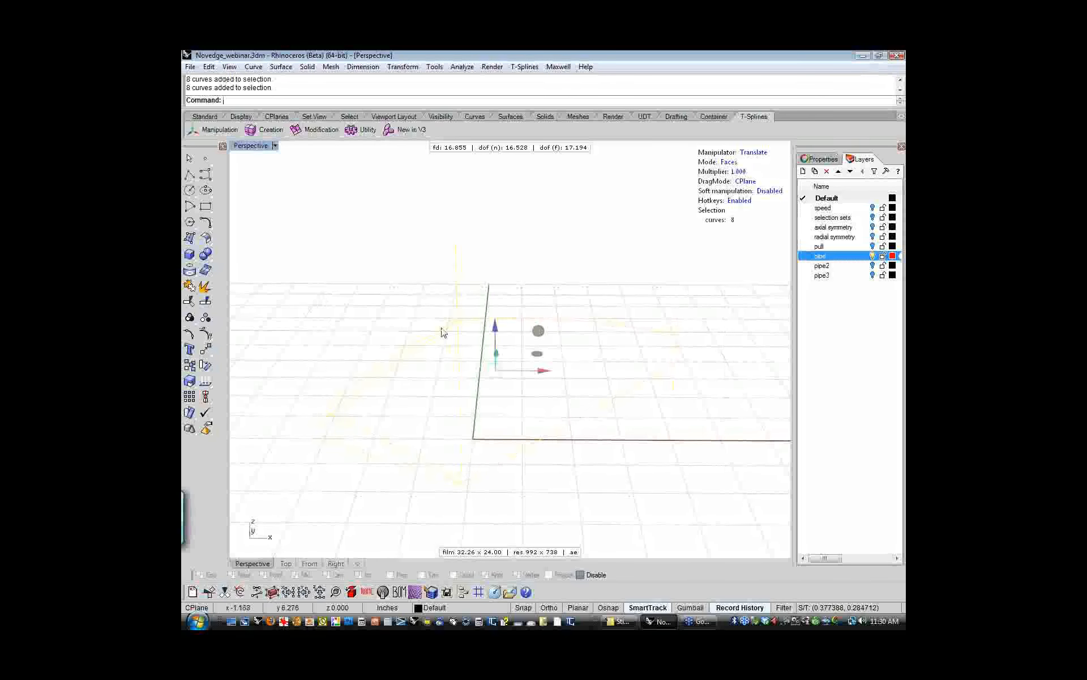
{"action": "left_click", "coordinate": [412, 132]}
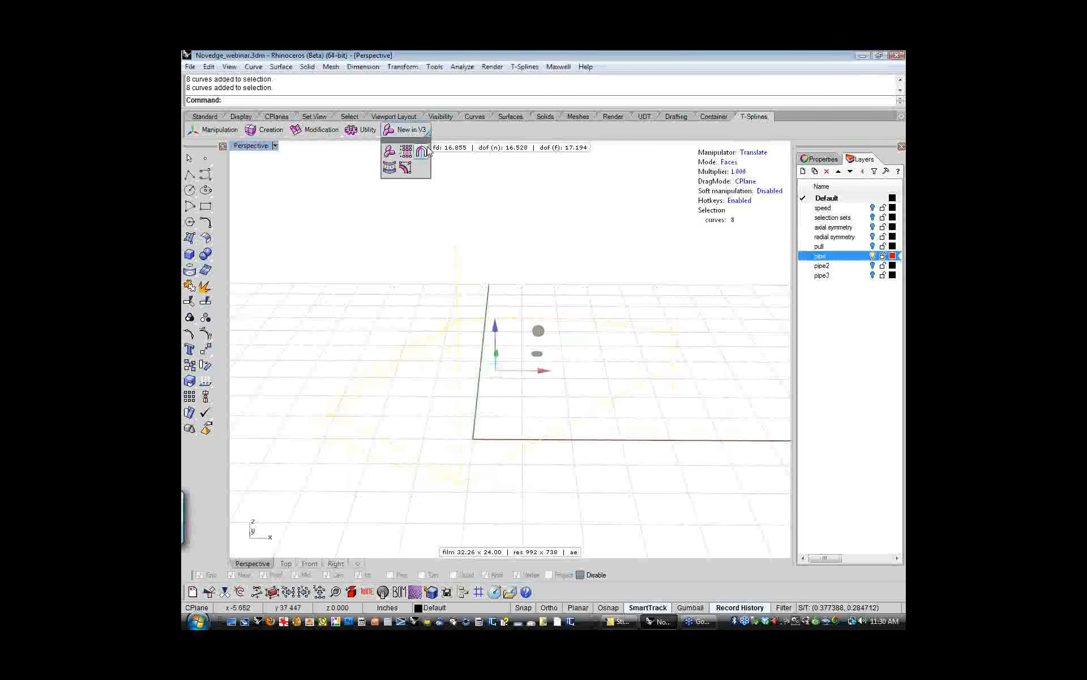
{"action": "left_click", "coordinate": [389, 153]}
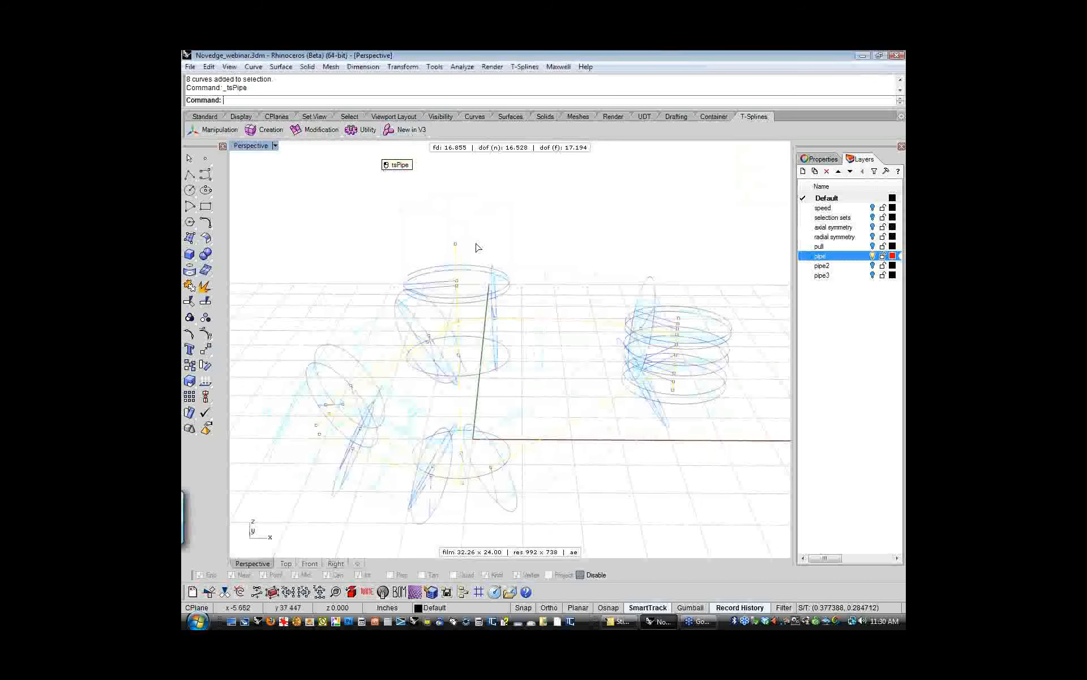
- Examine the pipe preview and its radius handles at the frame's joints and tube ends
{"action": "right_click_drag", "start_coordinate": [580, 367], "coordinate": [546, 347]}
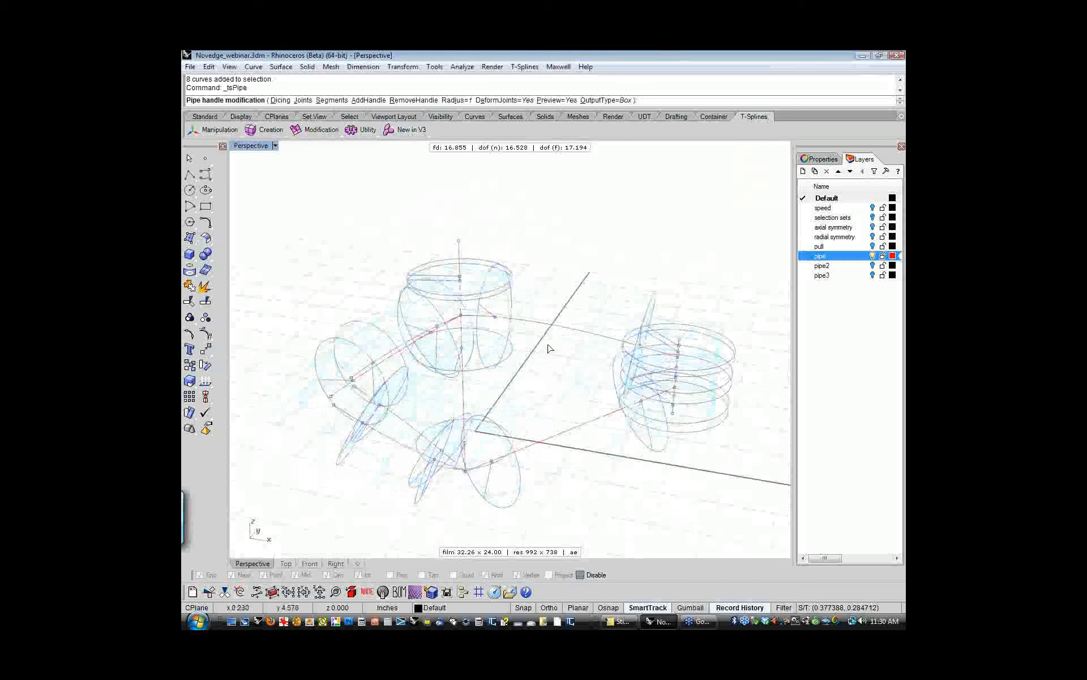
{"action": "right_click_drag", "start_coordinate": [589, 285], "coordinate": [665, 287]}
{"action": "scroll", "coordinate": [665, 287], "scroll_direction": "up", "scroll_amount": 6}
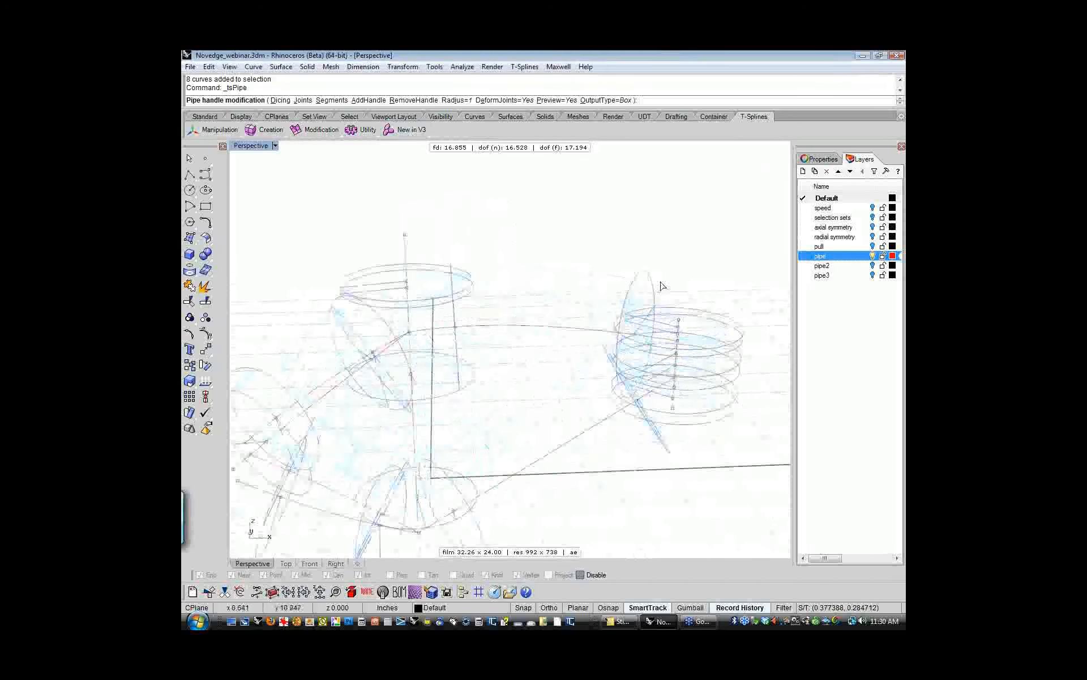
{"action": "scroll", "coordinate": [660, 268], "scroll_direction": "down", "scroll_amount": 1}
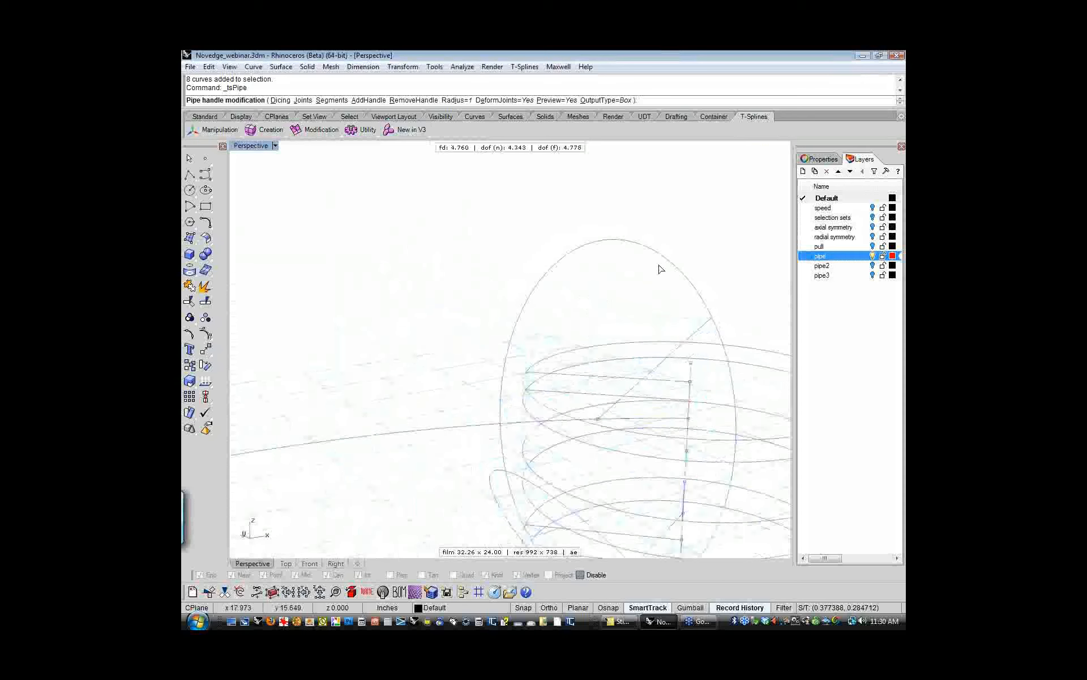
{"action": "scroll", "coordinate": [660, 268], "scroll_direction": "down", "scroll_amount": 10}
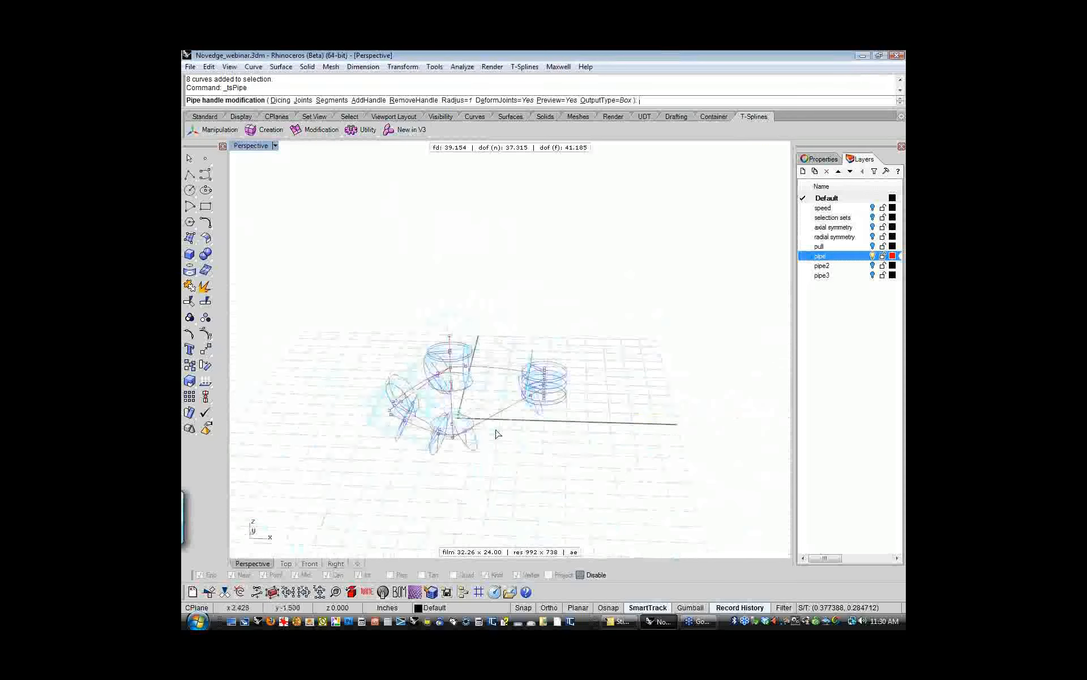
{"action": "scroll", "coordinate": [496, 434], "scroll_direction": "up", "scroll_amount": 5}
{"action": "right_click_drag", "start_coordinate": [564, 473], "coordinate": [563, 402]}
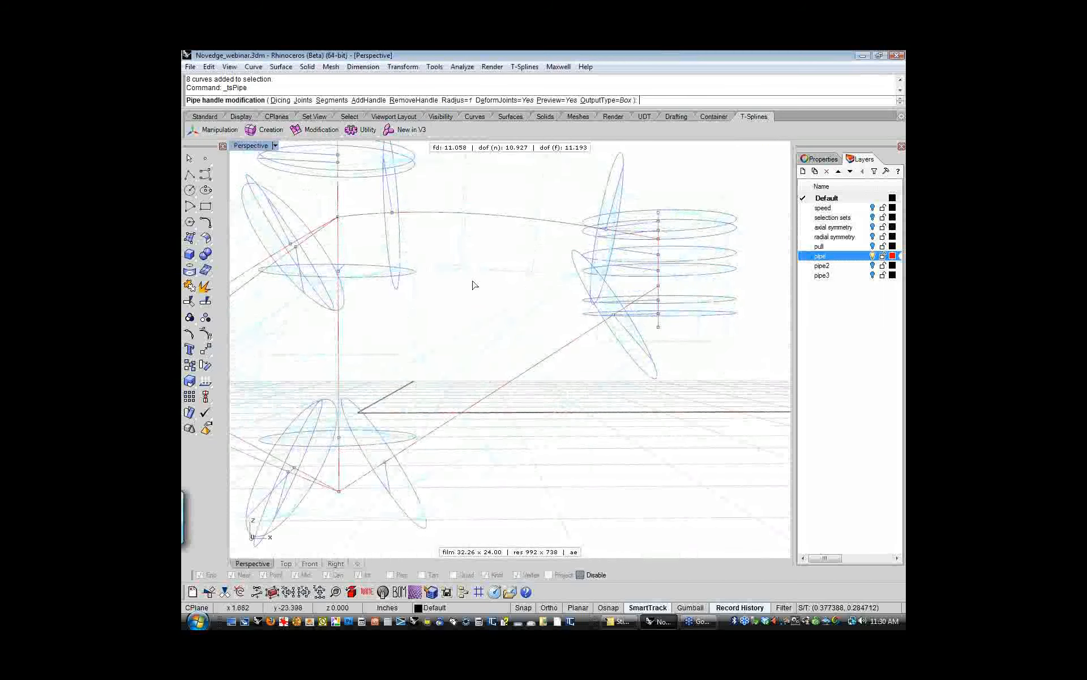
{"action": "scroll", "coordinate": [462, 303], "scroll_direction": "down", "scroll_amount": 6}
{"action": "right_click_drag", "start_coordinate": [391, 345], "coordinate": [560, 439]}
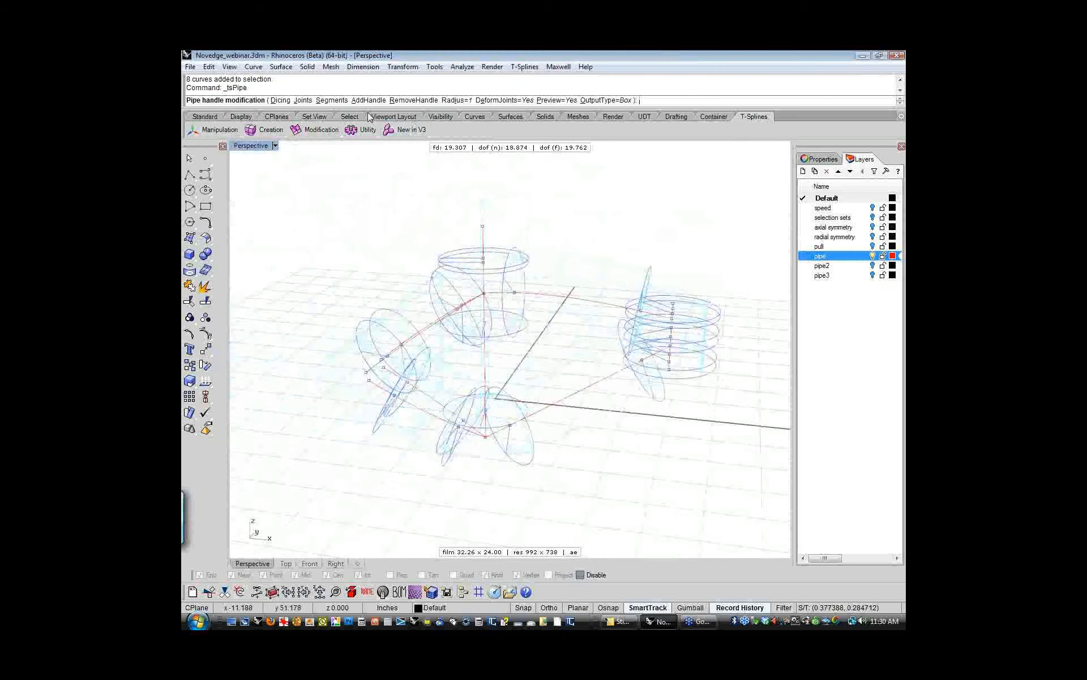
- Set the default pipe radius to 0.1
{"action": "left_click", "coordinate": [456, 100]}
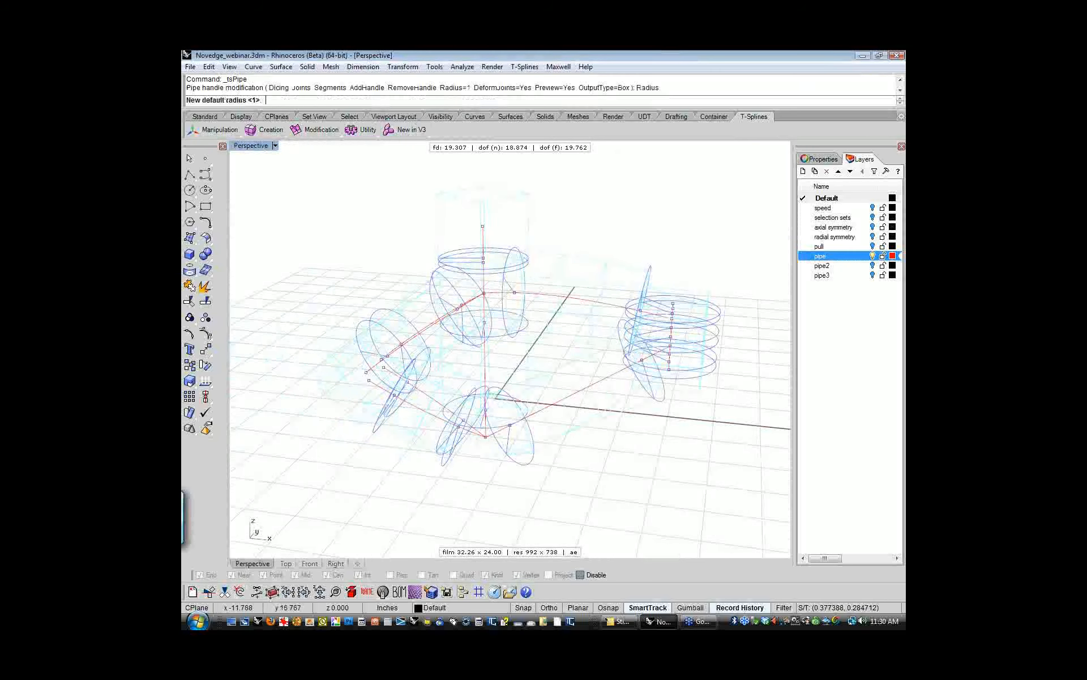
{"action": "type", "text": ".1"}
{"action": "key", "text": "Return"}
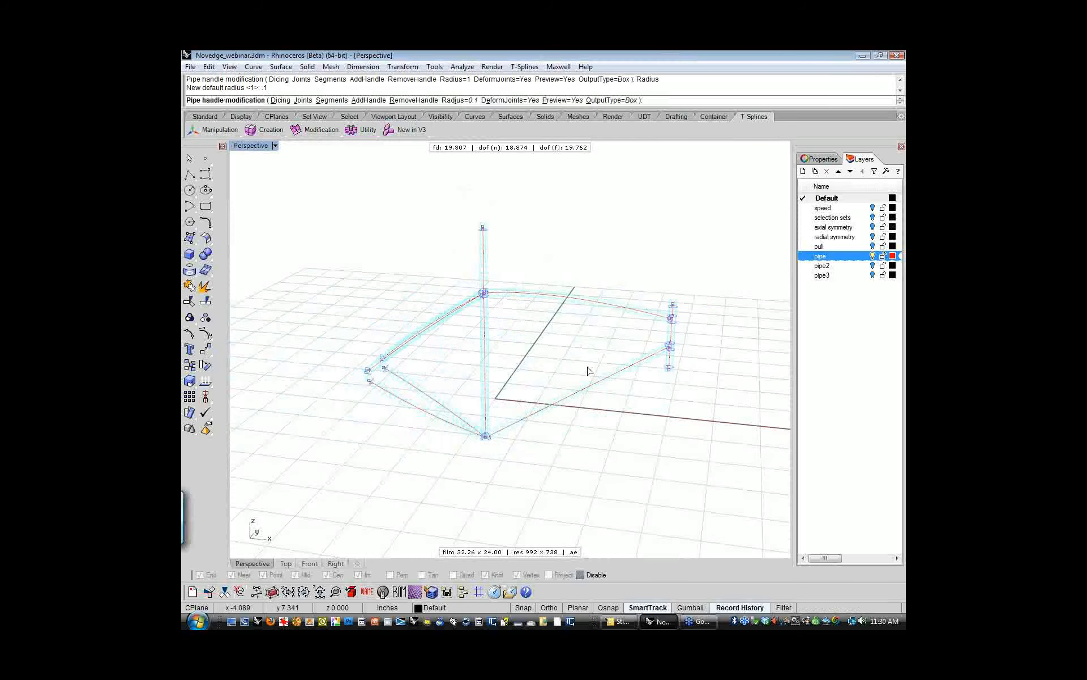
- Examine the resized pipe preview around the joints and along the curved upper tube
{"action": "right_click_drag", "start_coordinate": [597, 375], "coordinate": [572, 362]}
{"action": "scroll", "coordinate": [599, 343], "scroll_direction": "up", "scroll_amount": 10}
{"action": "scroll", "coordinate": [599, 343], "scroll_direction": "down", "scroll_amount": 4}
{"action": "scroll", "coordinate": [556, 342], "scroll_direction": "down", "scroll_amount": 4}
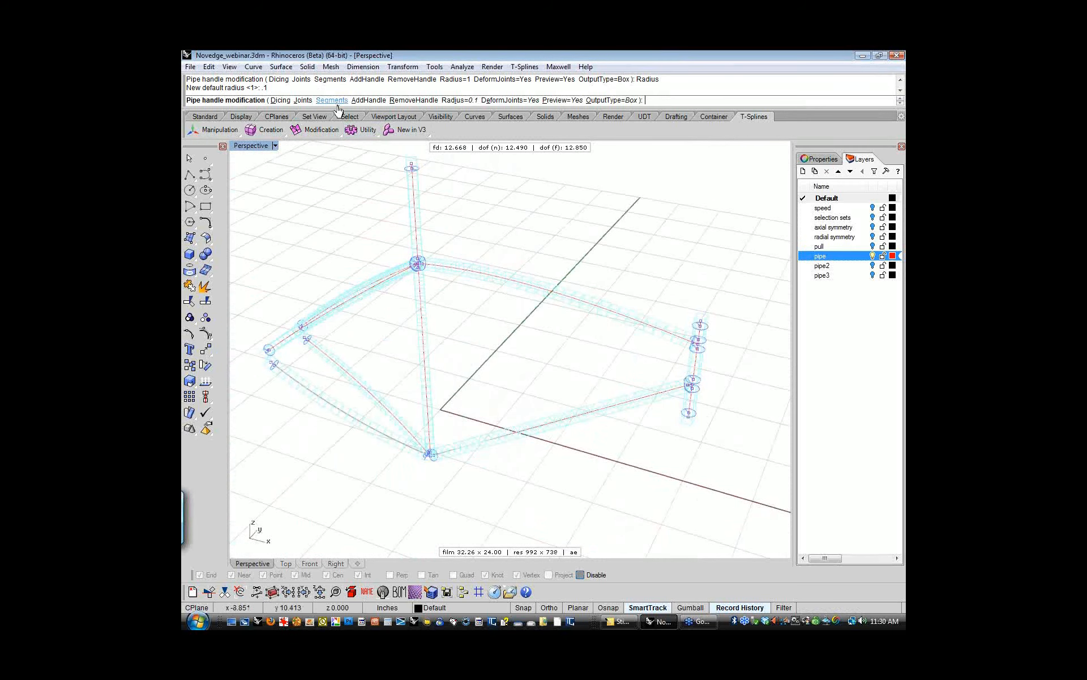
{"action": "right_click_drag", "start_coordinate": [535, 368], "coordinate": [566, 273]}
{"action": "scroll", "coordinate": [566, 273], "scroll_direction": "up", "scroll_amount": 6}
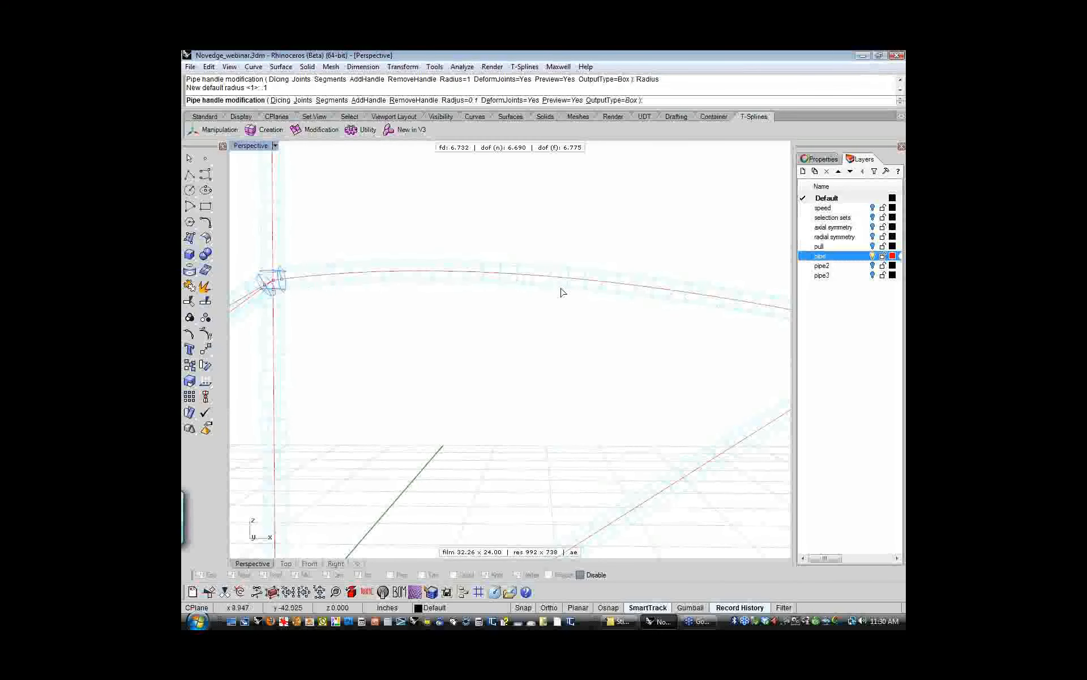
{"action": "scroll", "coordinate": [605, 373], "scroll_direction": "down", "scroll_amount": 8}
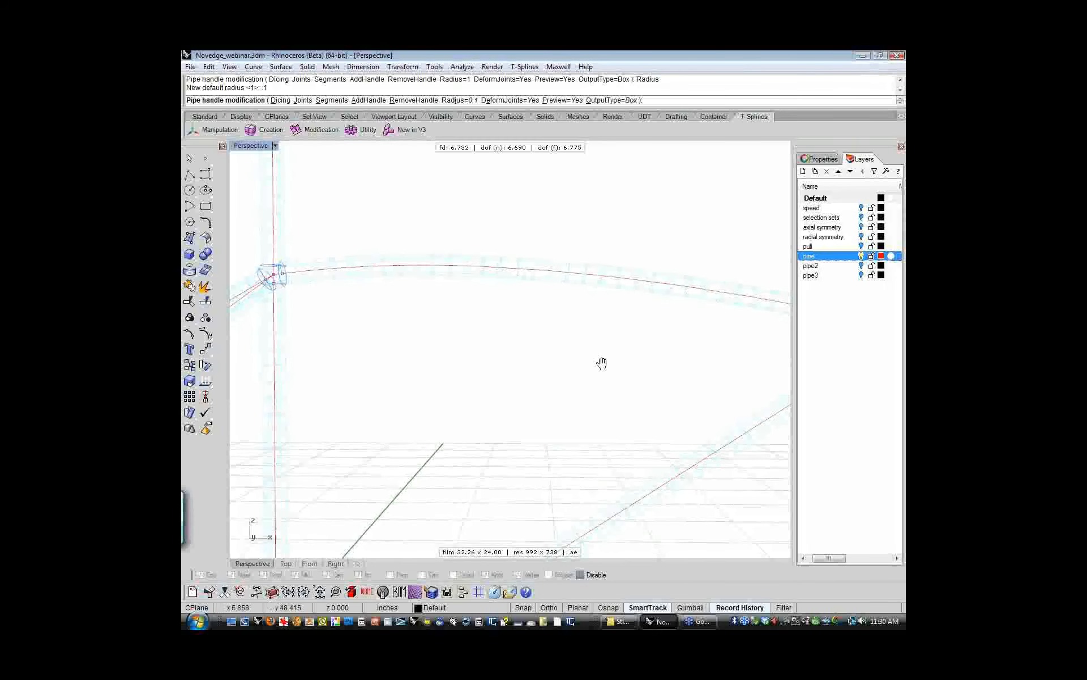
{"action": "right_click_drag", "start_coordinate": [585, 368], "coordinate": [449, 322]}
- Set the number of pipe segments to 3 on the top tube, down tube, seat tube and the four rear stays
{"action": "left_click", "coordinate": [334, 102]}
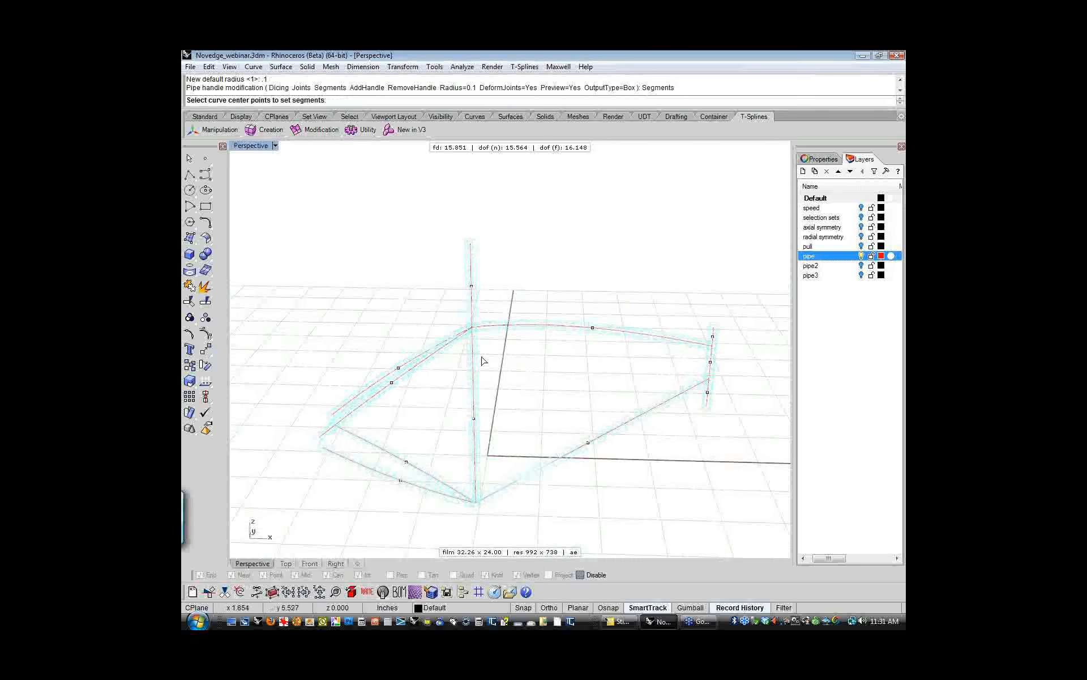
{"action": "left_click_drag", "start_coordinate": [576, 295], "coordinate": [641, 500]}
{"action": "left_click_drag", "start_coordinate": [381, 331], "coordinate": [443, 517]}
{"action": "left_click_drag", "start_coordinate": [464, 407], "coordinate": [502, 440]}
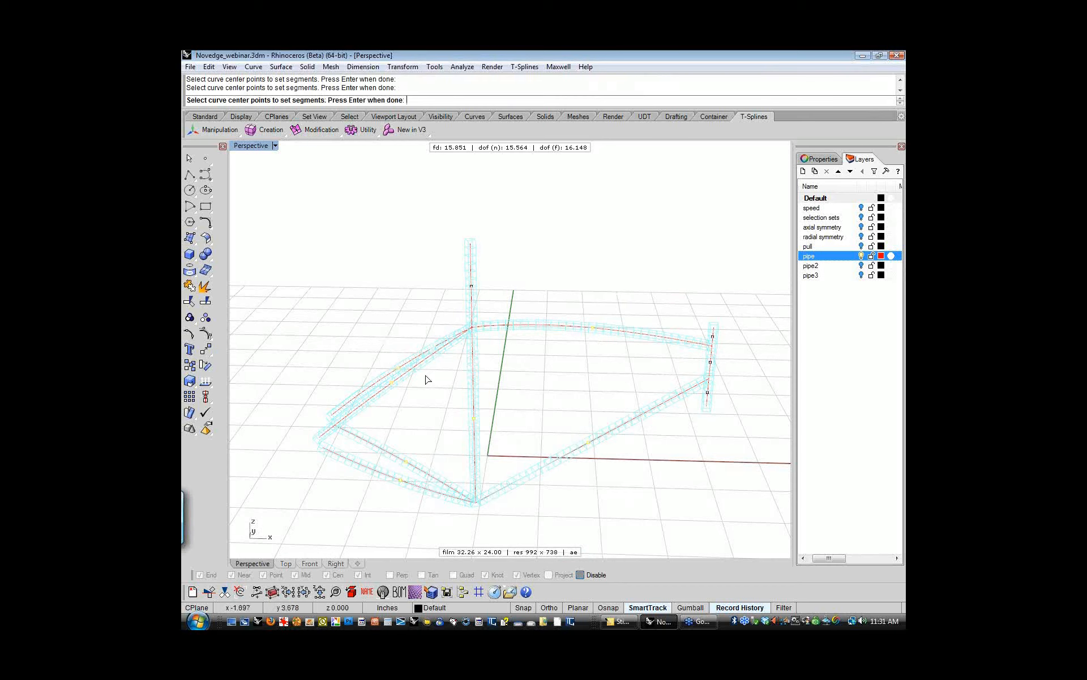
{"action": "key", "text": "Return"}
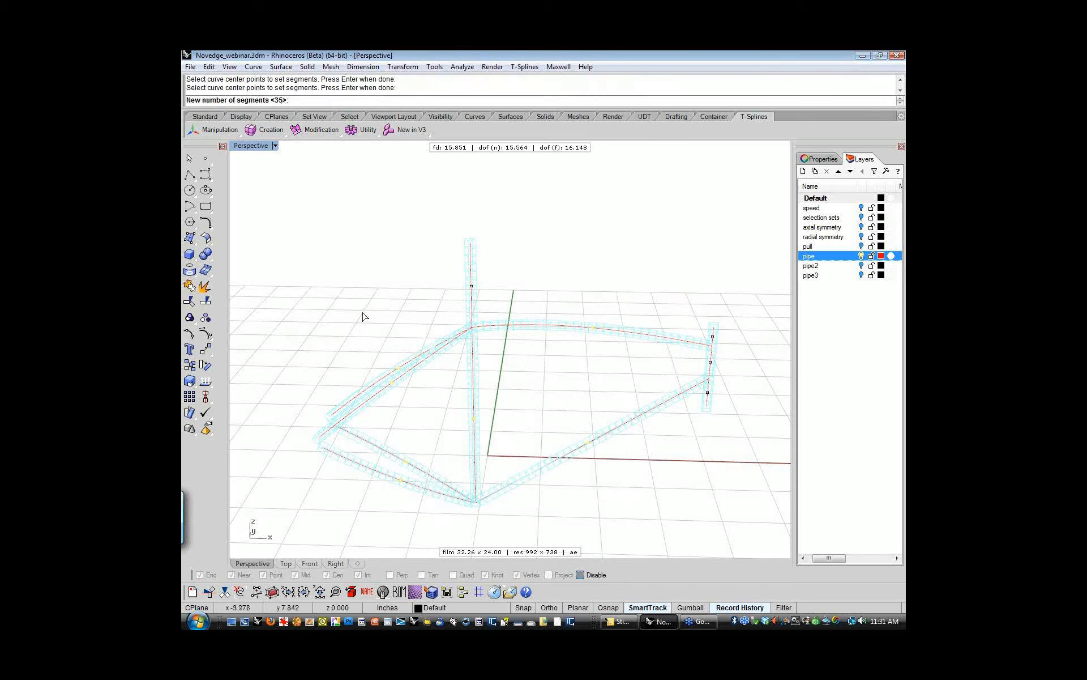
{"action": "key", "text": "Return"}
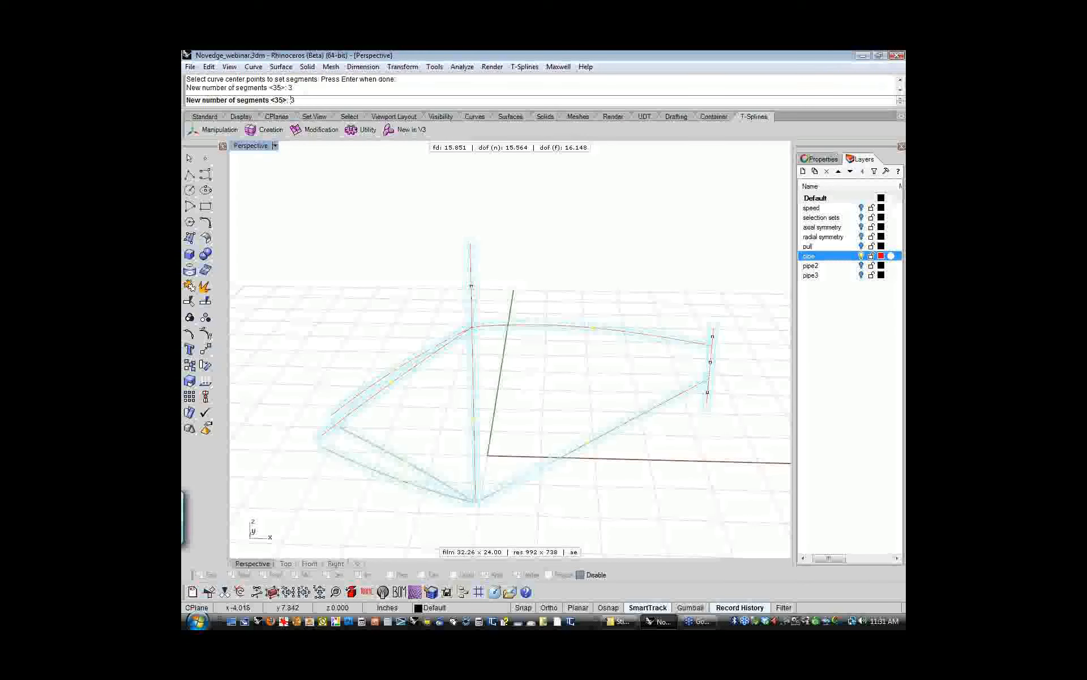
{"action": "key", "text": "Return"}
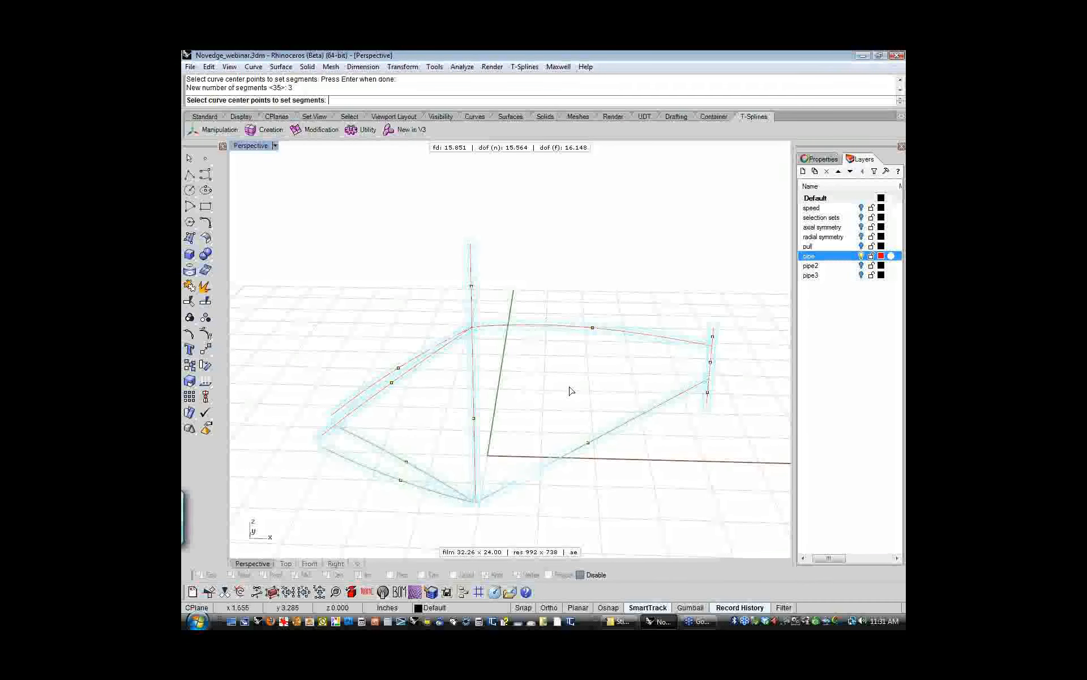
- Set the number of pipe segments to 1 on the seat tube's upper extension and all the head tube sections
{"action": "mouse_move", "coordinate": [568, 389]}
{"action": "right_mouse_down"}
{"action": "mouse_move", "coordinate": [529, 396]}
{"action": "mouse_move", "coordinate": [558, 382]}
{"action": "right_mouse_up"}
{"action": "left_click", "coordinate": [474, 283]}
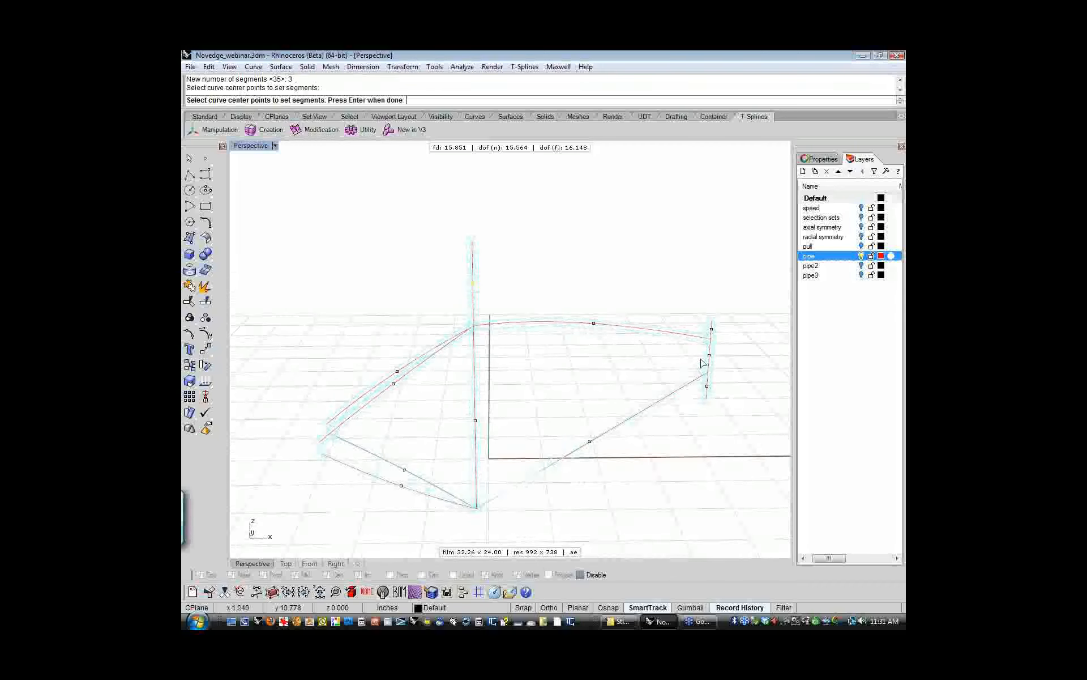
{"action": "left_click_drag", "start_coordinate": [699, 310], "coordinate": [730, 426]}
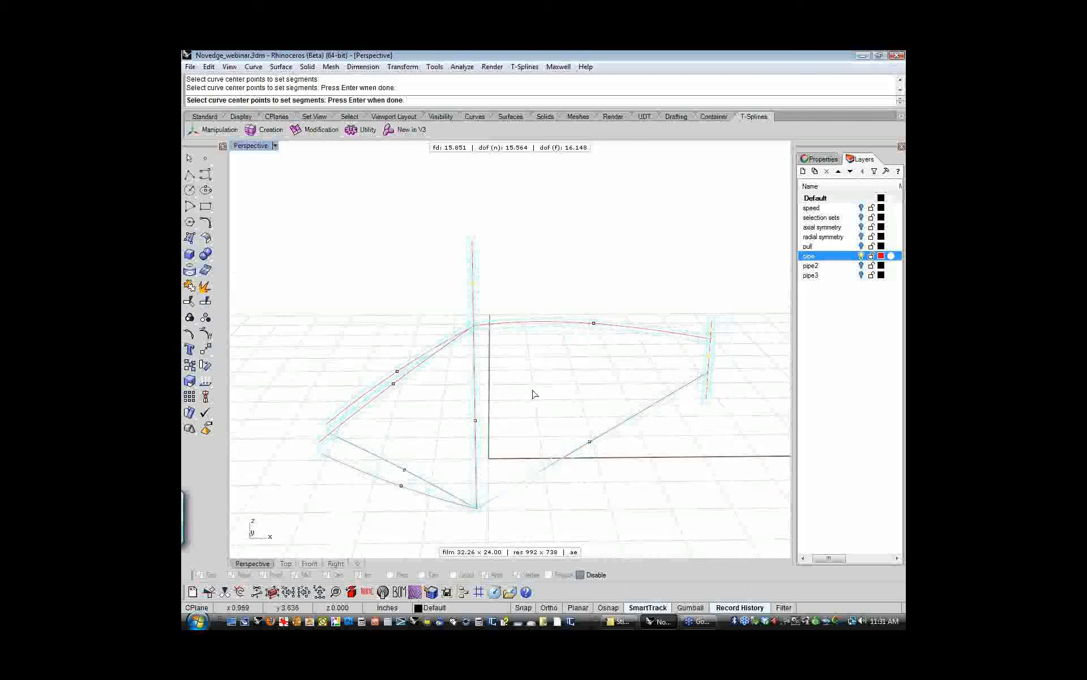
{"action": "key", "text": "Return"}
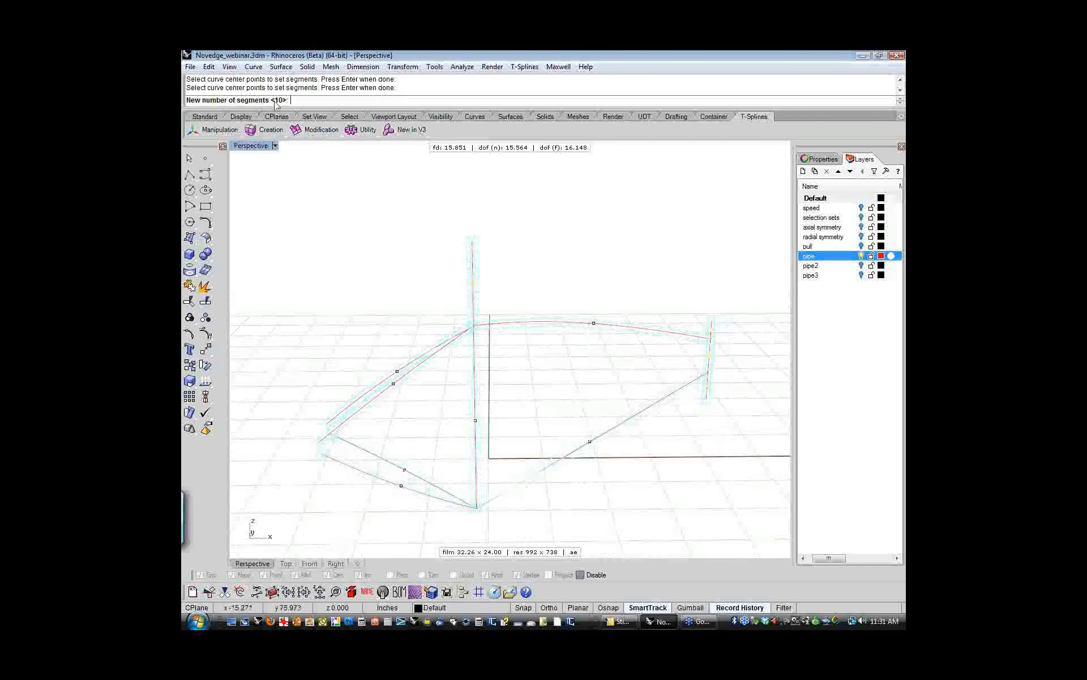
{"action": "type", "text": "1"}
{"action": "key", "text": "Return"}
- Finish the segment settings and create the box-type T-Splines pipe for the bicycle frame
{"action": "key", "text": "Return"}
{"action": "right_click_drag", "start_coordinate": [622, 379], "coordinate": [505, 401]}
{"action": "scroll", "coordinate": [554, 396], "scroll_direction": "down", "scroll_amount": 6}
{"action": "right_click", "coordinate": [526, 391]}
{"action": "right_click", "coordinate": [521, 382]}
{"action": "scroll", "coordinate": [563, 363], "scroll_direction": "up", "scroll_amount": 8}
{"action": "scroll", "coordinate": [505, 400], "scroll_direction": "down", "scroll_amount": 6}
{"action": "right_click_drag", "start_coordinate": [714, 433], "coordinate": [504, 381]}
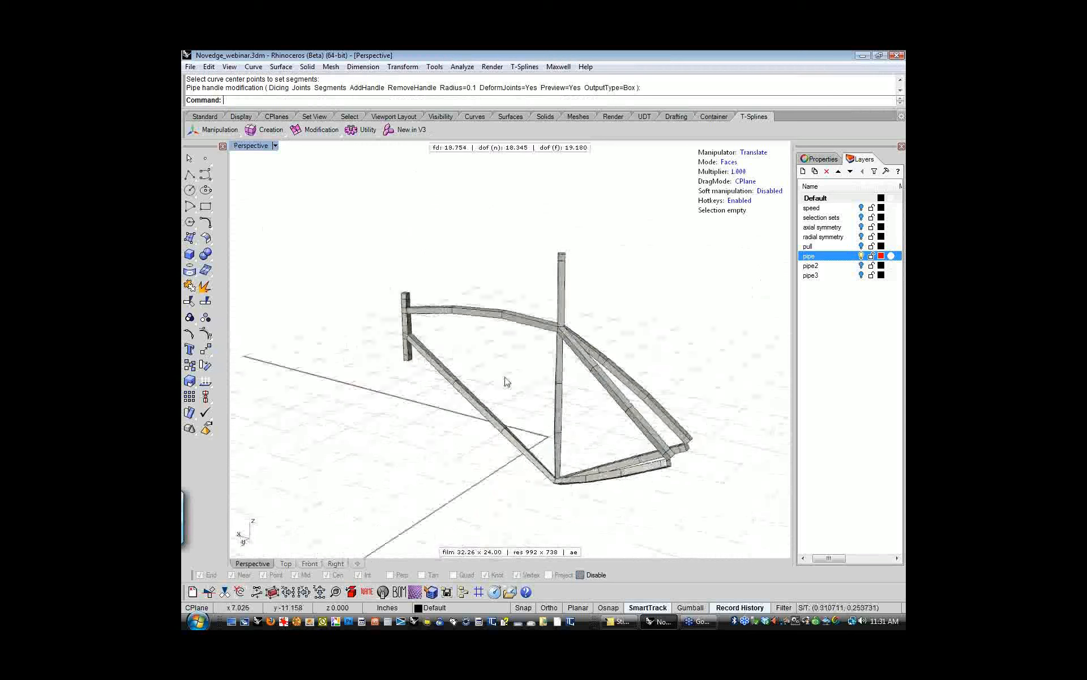
- Toggle the bicycle-frame pipe from box display to smooth display
{"action": "scroll", "coordinate": [510, 368], "scroll_direction": "up", "scroll_amount": 5}
{"action": "scroll", "coordinate": [464, 376], "scroll_direction": "down", "scroll_amount": 5}
{"action": "key", "text": "Tab"}
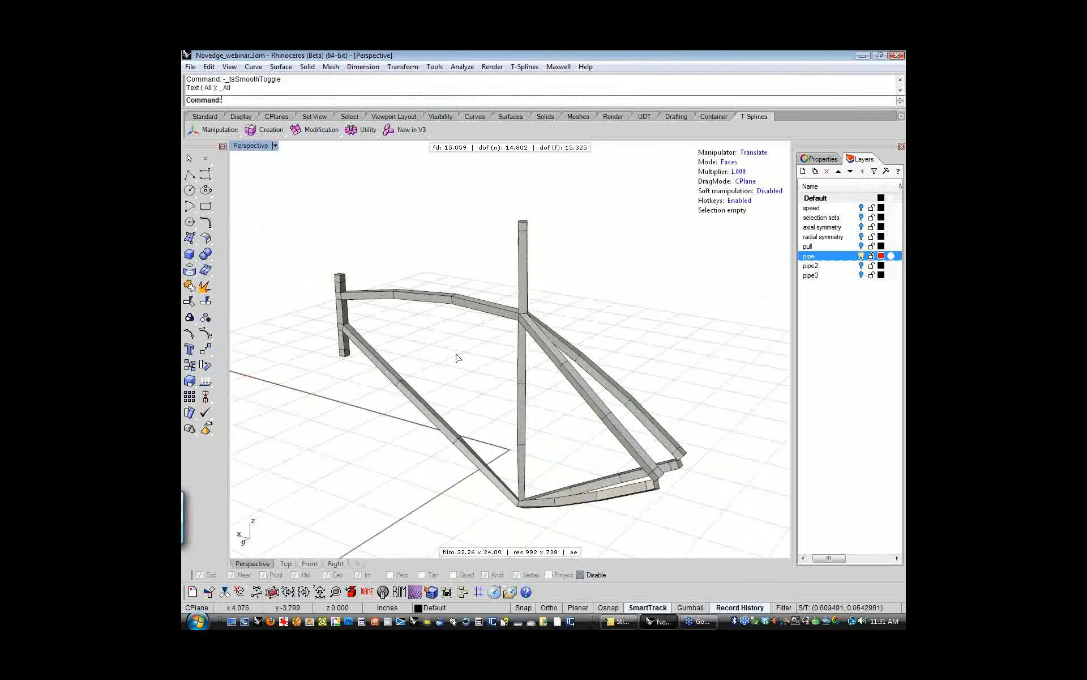
{"action": "right_click_drag", "start_coordinate": [468, 380], "coordinate": [519, 338]}
{"action": "scroll", "coordinate": [495, 363], "scroll_direction": "up", "scroll_amount": 2}
{"action": "middle_click", "coordinate": [520, 338]}
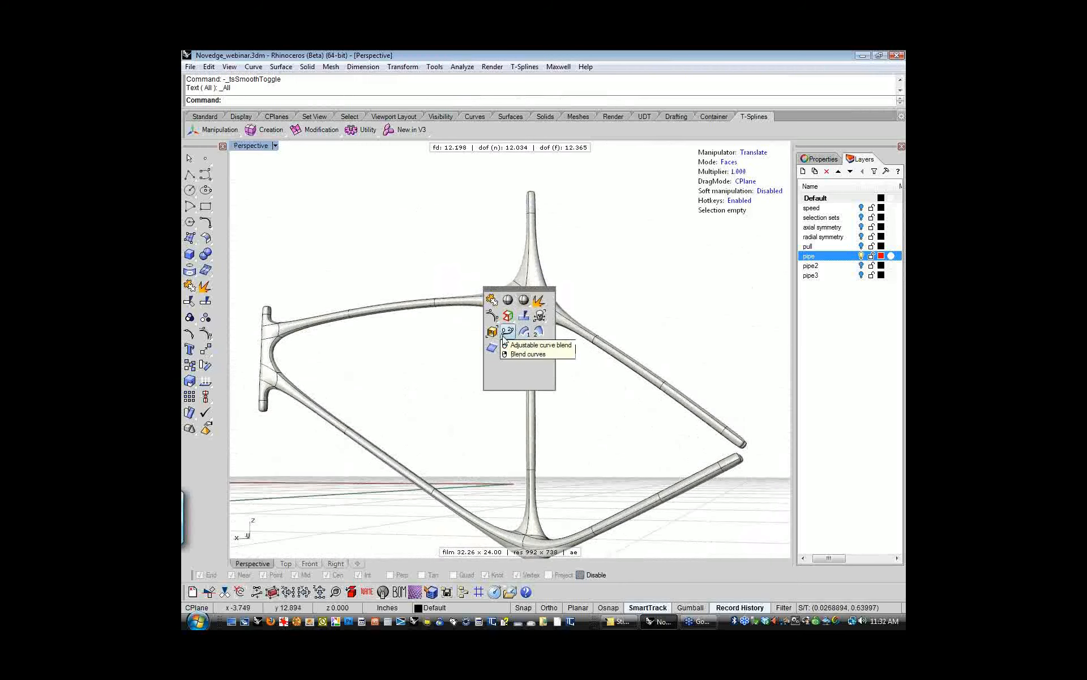
{"action": "middle_click", "coordinate": [479, 347]}
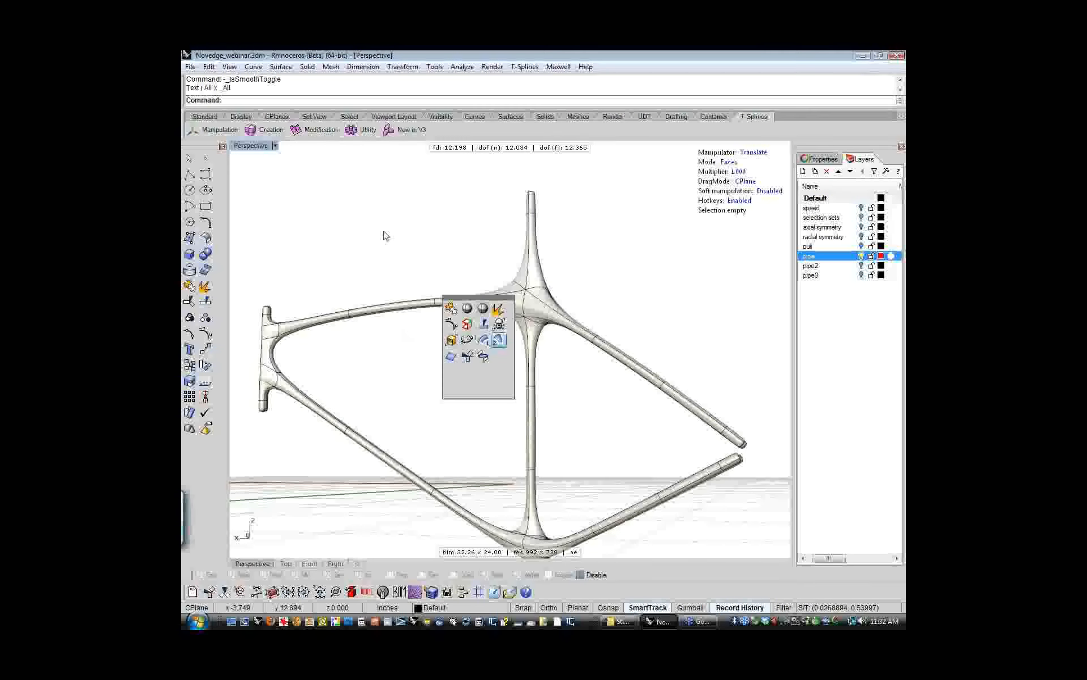
{"action": "right_click", "coordinate": [498, 340], "text": "shift"}
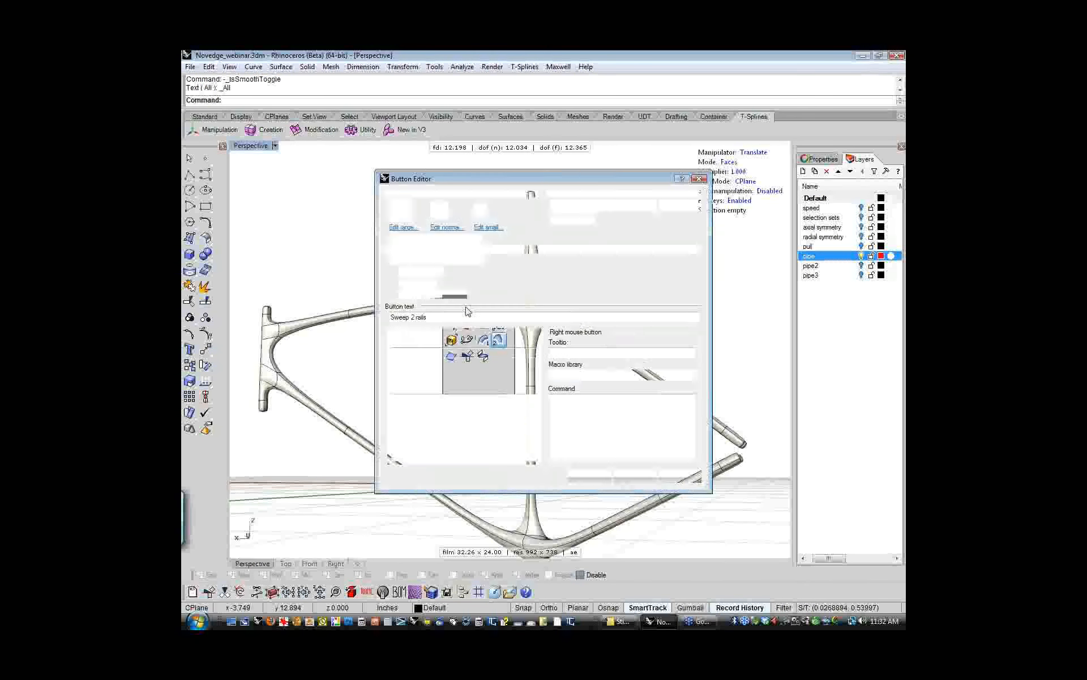
{"action": "left_click", "coordinate": [698, 179]}
{"action": "middle_click", "coordinate": [351, 175]}
{"action": "left_click", "coordinate": [373, 183]}
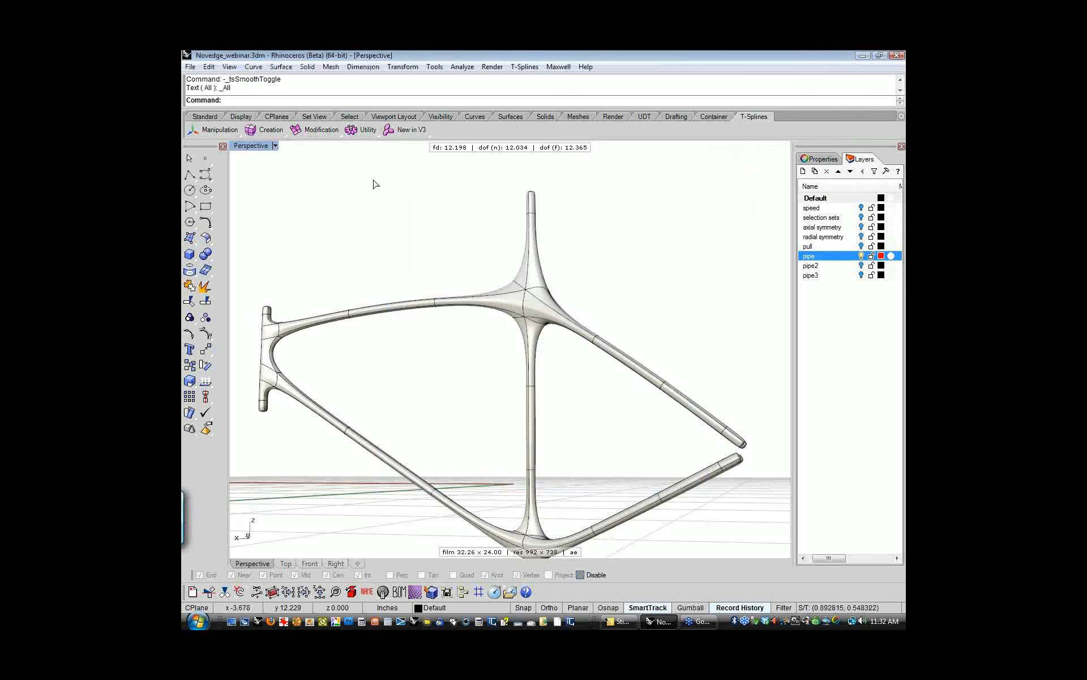
- Examine the smooth frame's joints, head tube and rear stays from both sides
{"action": "mouse_move", "coordinate": [481, 282]}
{"action": "right_mouse_down"}
{"action": "mouse_move", "coordinate": [468, 245]}
{"action": "mouse_move", "coordinate": [475, 260]}
{"action": "mouse_move", "coordinate": [478, 243]}
{"action": "mouse_move", "coordinate": [481, 340]}
{"action": "mouse_move", "coordinate": [491, 285]}
{"action": "right_mouse_up"}
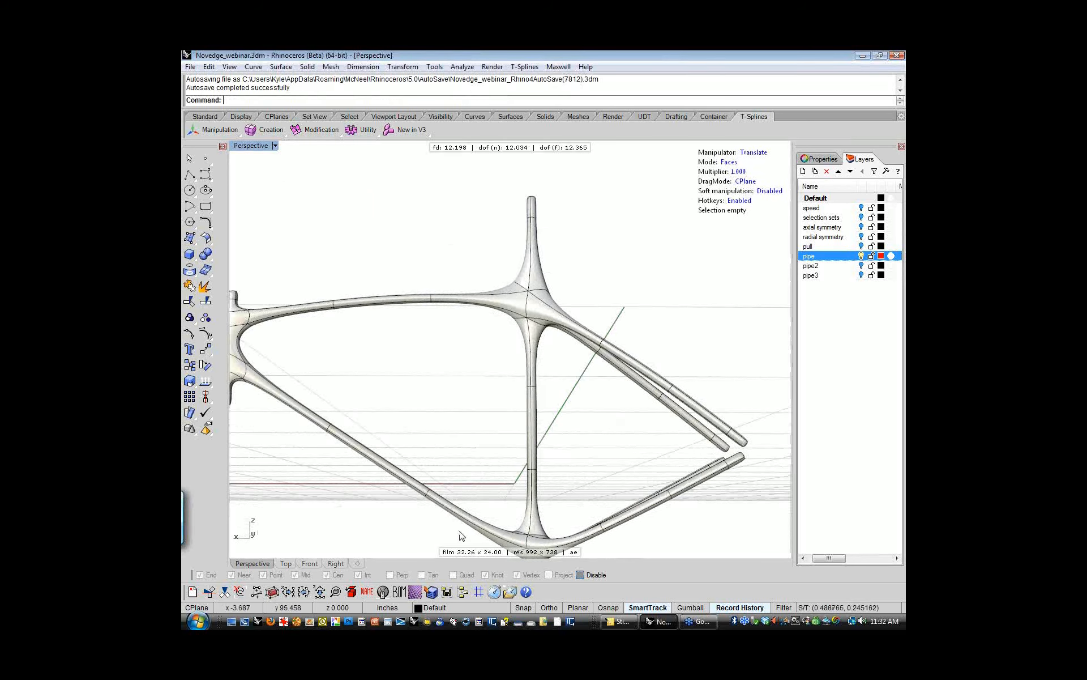
{"action": "right_click_drag", "start_coordinate": [391, 383], "coordinate": [645, 326]}
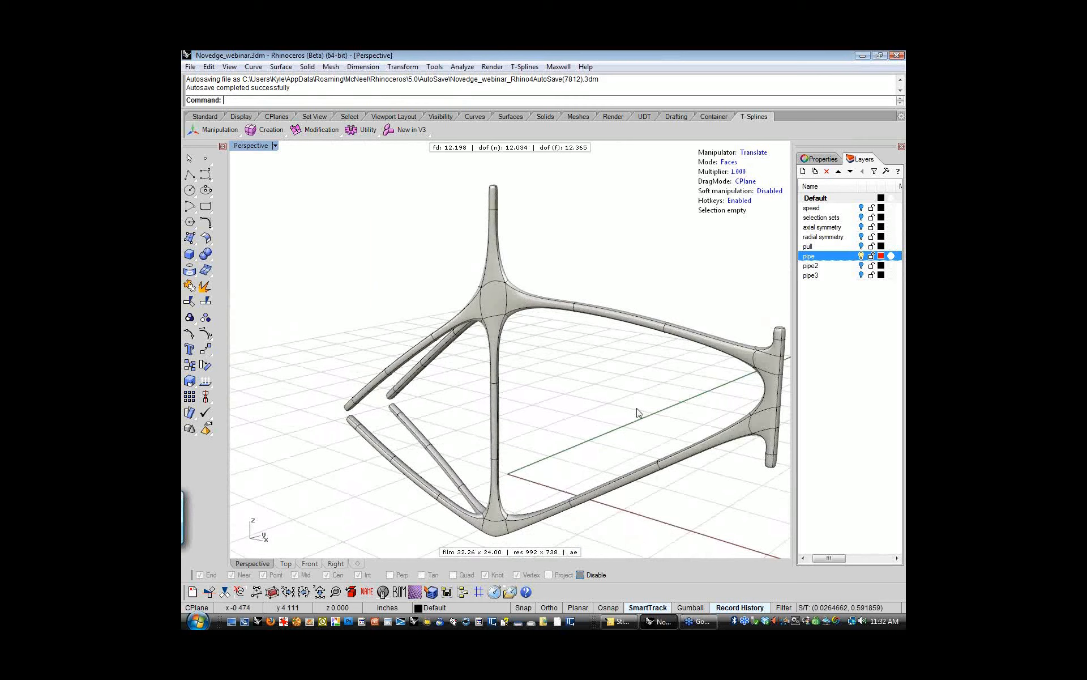
{"action": "right_click_drag", "start_coordinate": [662, 404], "coordinate": [496, 301]}
{"action": "right_click_drag", "start_coordinate": [427, 340], "coordinate": [551, 347]}
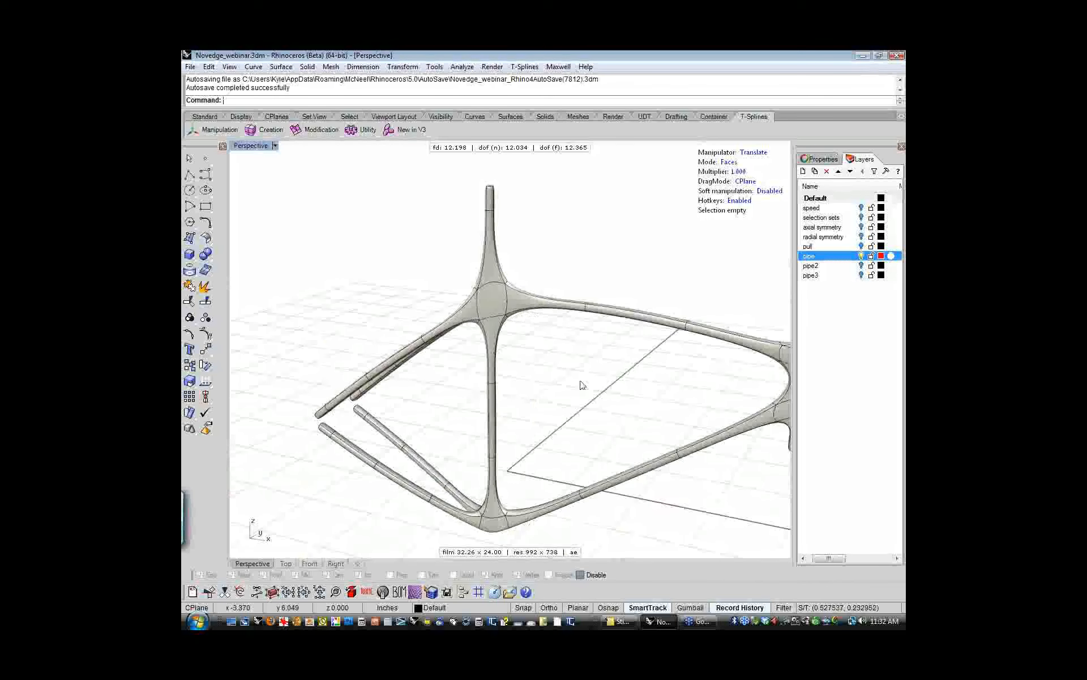
{"action": "right_click_drag", "start_coordinate": [587, 396], "coordinate": [568, 378]}
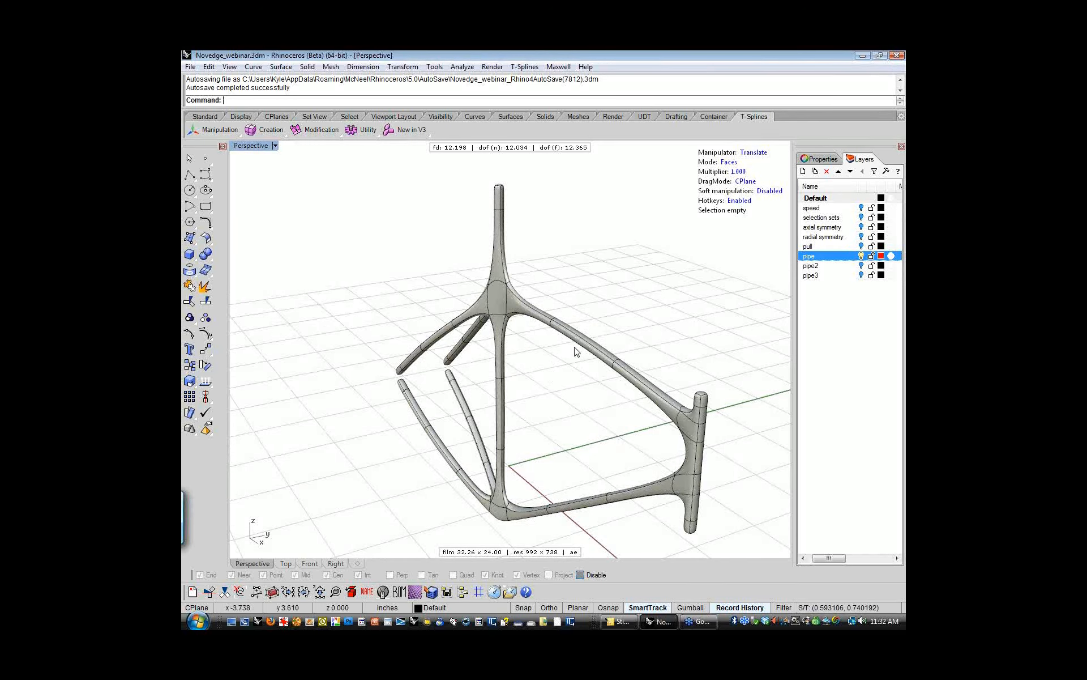
{"action": "right_click_drag", "start_coordinate": [617, 435], "coordinate": [510, 406]}
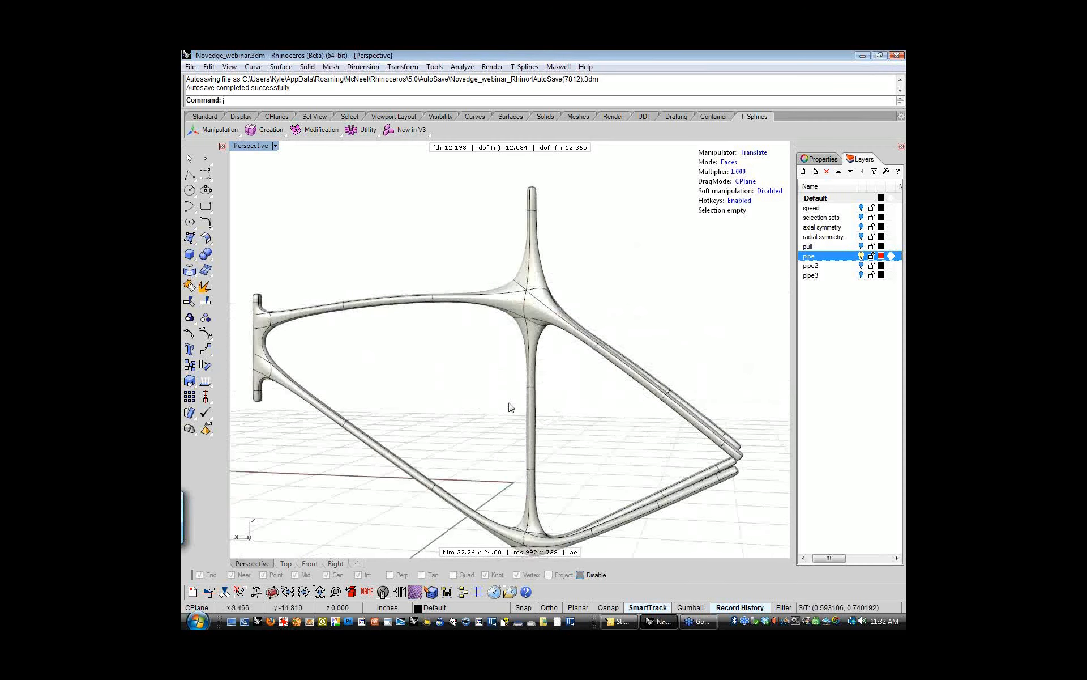
{"action": "right_click_drag", "start_coordinate": [473, 449], "coordinate": [454, 458]}
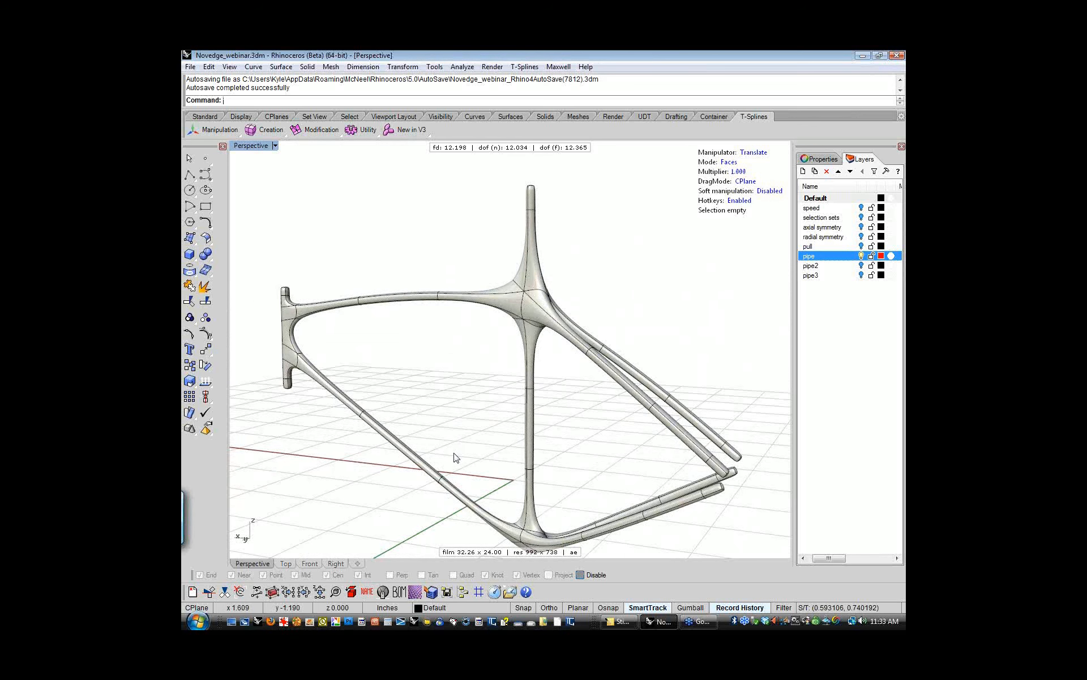
{"action": "mouse_move", "coordinate": [446, 430]}
{"action": "right_mouse_down"}
{"action": "mouse_move", "coordinate": [414, 466]}
{"action": "mouse_move", "coordinate": [478, 364]}
{"action": "mouse_move", "coordinate": [486, 323]}
{"action": "mouse_move", "coordinate": [485, 408]}
{"action": "mouse_move", "coordinate": [447, 408]}
{"action": "right_mouse_up"}
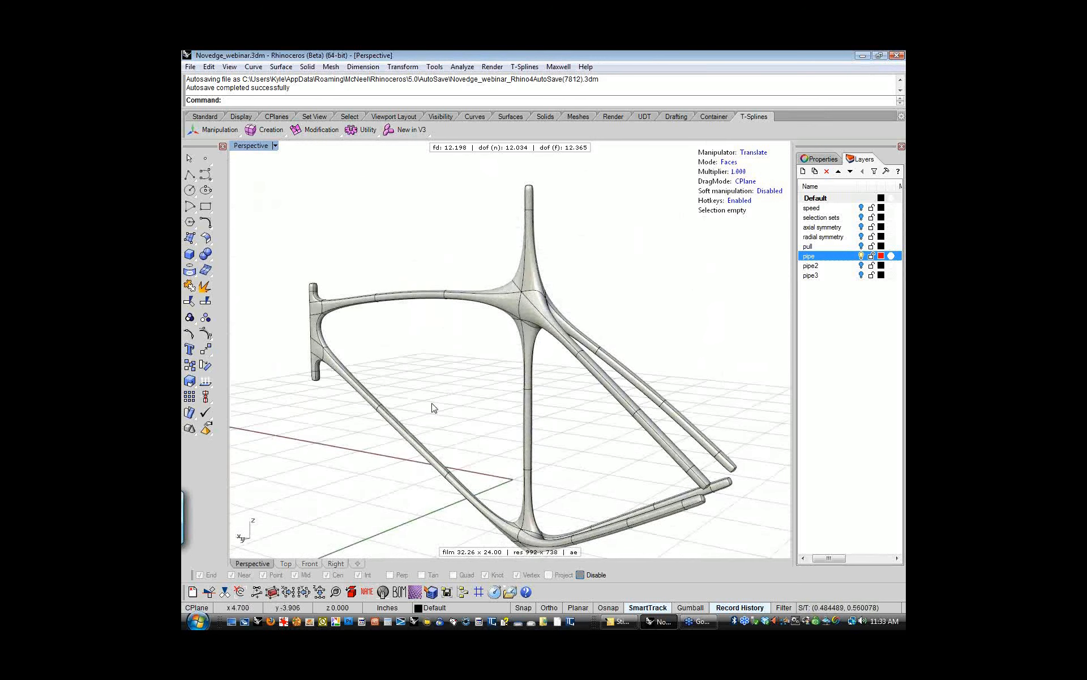
{"action": "right_click_drag", "start_coordinate": [436, 418], "coordinate": [447, 381], "text": "shift"}
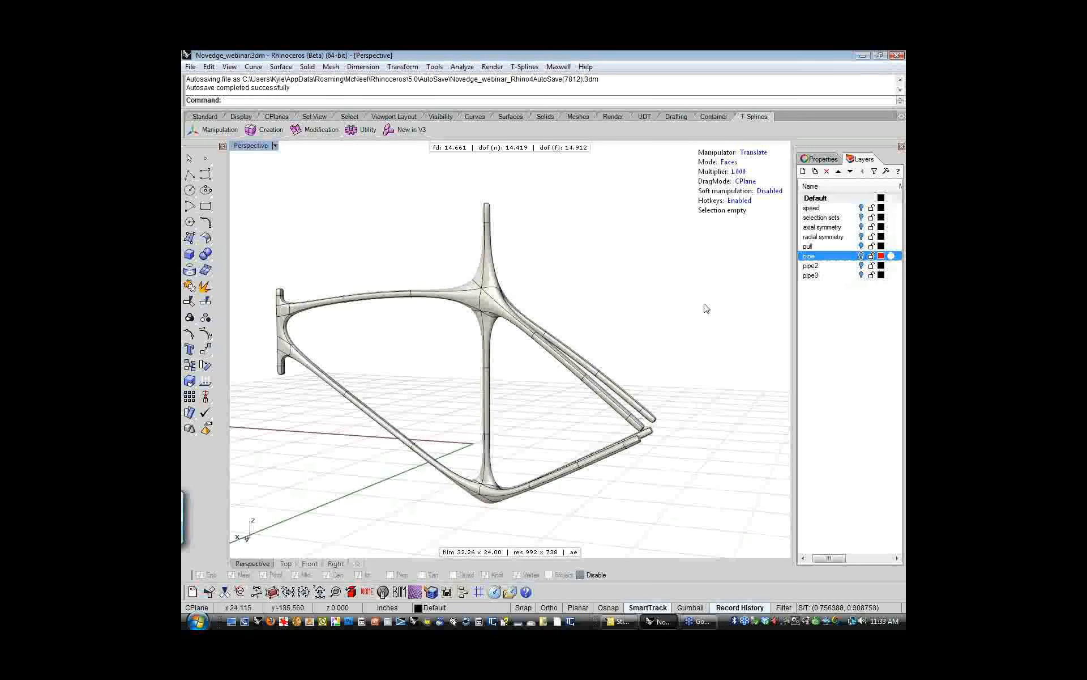
- Delete the bicycle-frame T-spline as a whole object and turn on the pipe2 layer
{"action": "left_click", "coordinate": [726, 163]}
{"action": "left_click", "coordinate": [512, 319]}
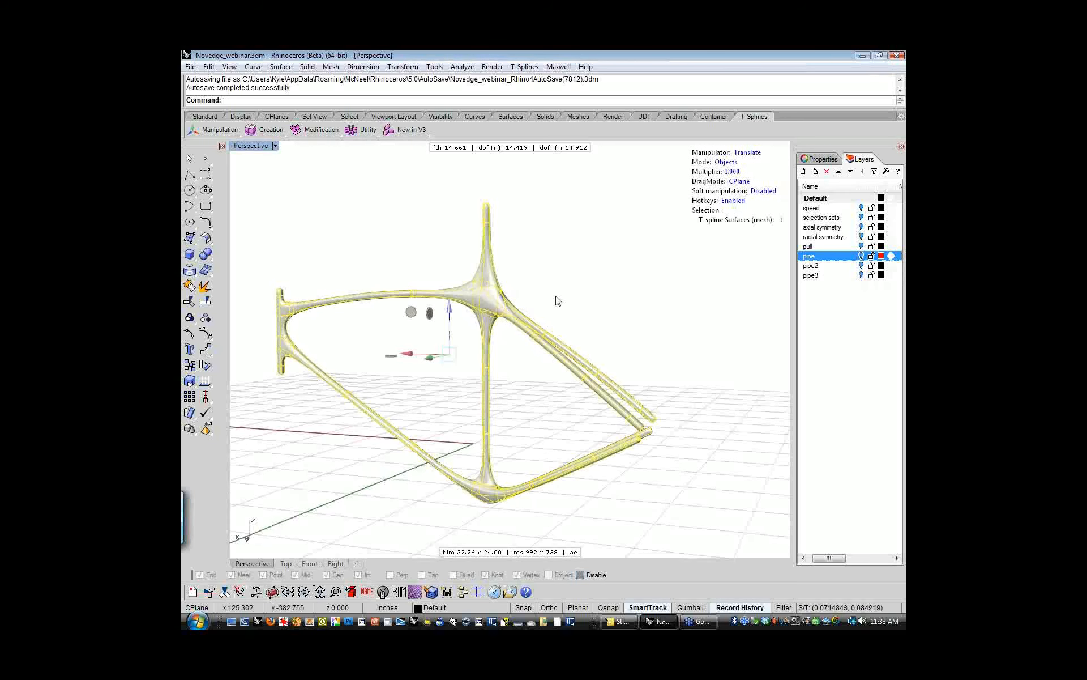
{"action": "key", "text": "Delete"}
{"action": "left_click", "coordinate": [861, 265]}
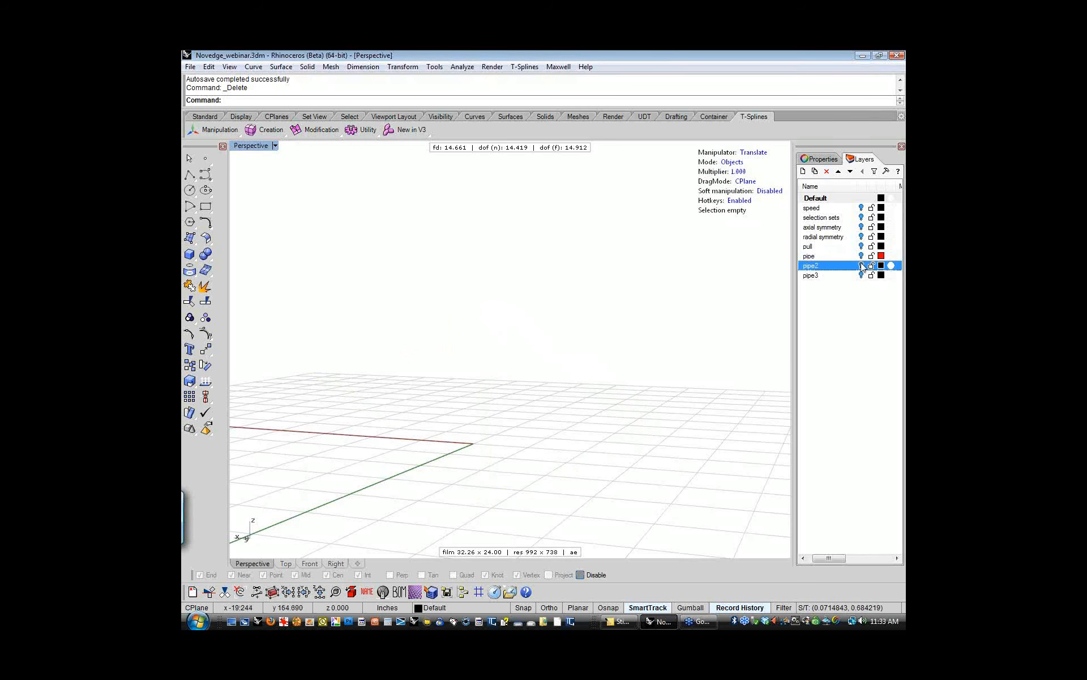
- Start a T-Splines pipe (tsPipe) on all the branching curves of the pipe2 layer
{"action": "right_click_drag", "start_coordinate": [294, 472], "coordinate": [400, 437], "text": "shift"}
{"action": "scroll", "coordinate": [612, 452], "scroll_direction": "up", "scroll_amount": 3}
{"action": "right_click_drag", "start_coordinate": [611, 451], "coordinate": [431, 359]}
{"action": "scroll", "coordinate": [538, 398], "scroll_direction": "up", "scroll_amount": 7}
{"action": "scroll", "coordinate": [456, 371], "scroll_direction": "down", "scroll_amount": 8}
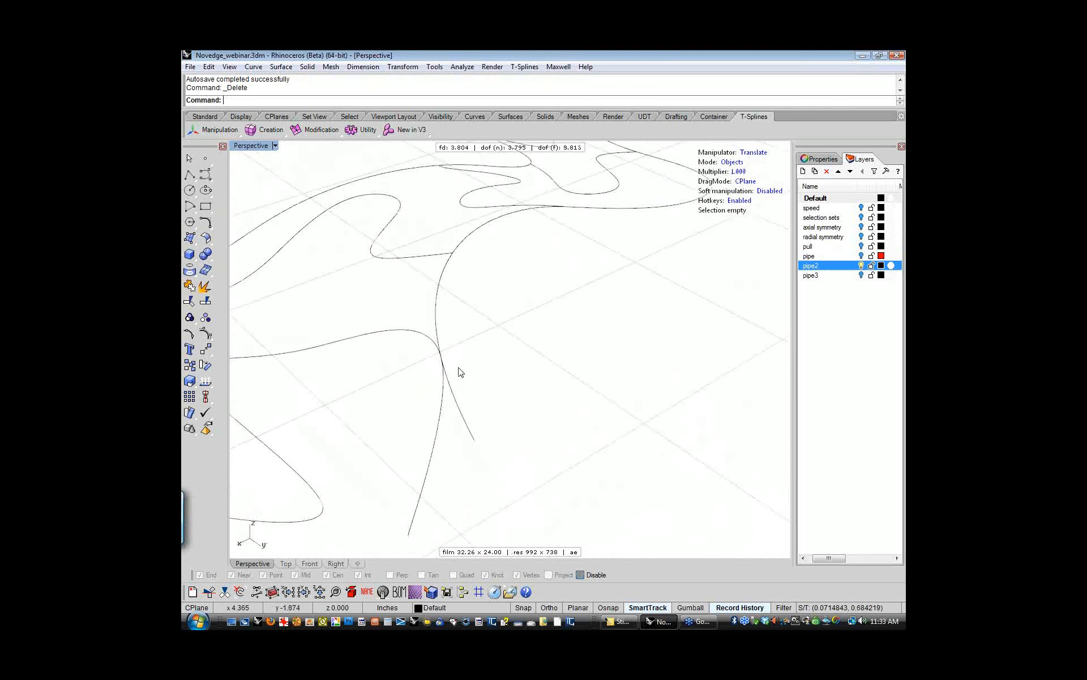
{"action": "scroll", "coordinate": [475, 386], "scroll_direction": "down", "scroll_amount": 2}
{"action": "right_click_drag", "start_coordinate": [471, 383], "coordinate": [381, 194]}
{"action": "left_click", "coordinate": [402, 130]}
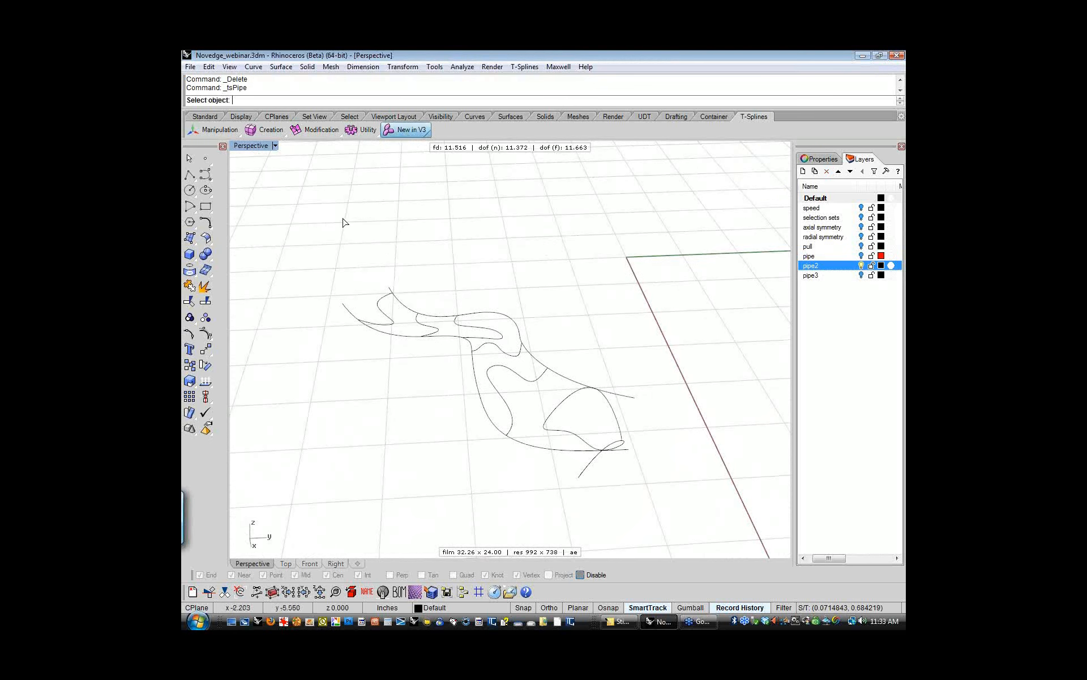
{"action": "left_click_drag", "start_coordinate": [312, 239], "coordinate": [705, 518]}
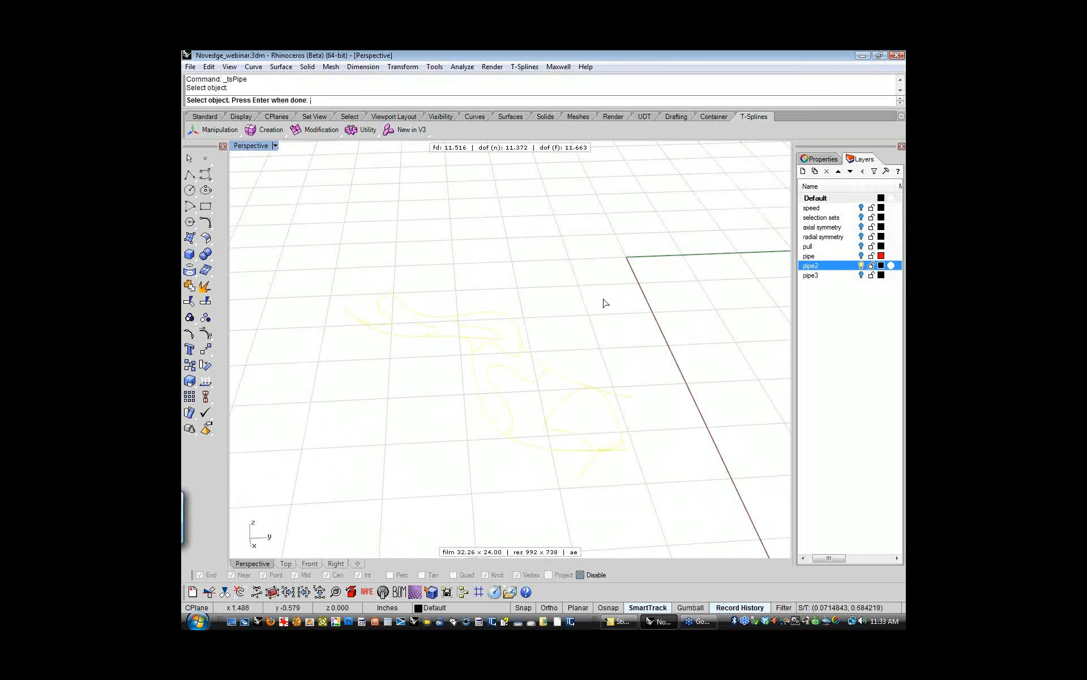
{"action": "key", "text": "Return"}
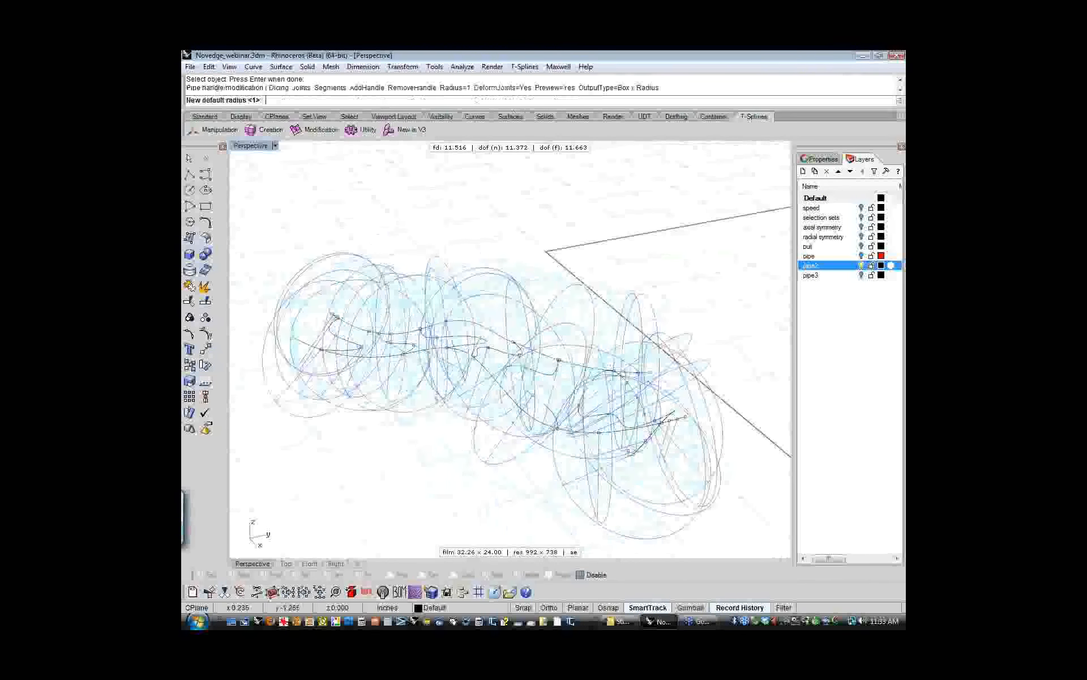
- Set the default pipe radius to 0.1 and create the branching pipe with box output
{"action": "key", "text": "Return"}
{"action": "right_click_drag", "start_coordinate": [490, 273], "coordinate": [490, 422]}
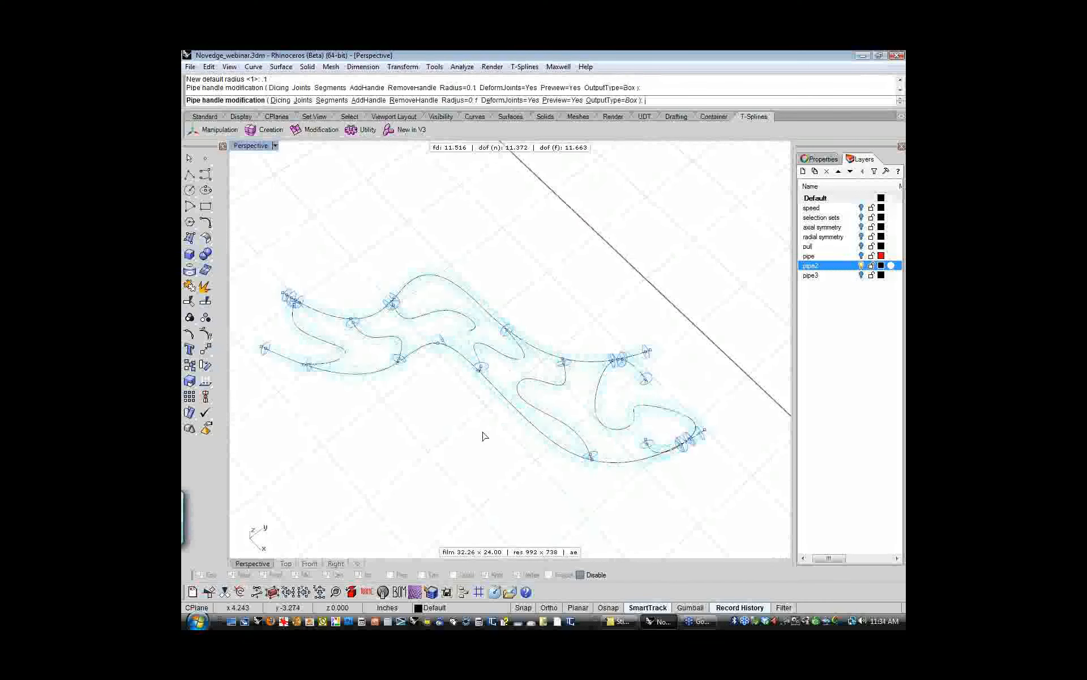
{"action": "key", "text": "Return"}
- Reopen the branching box pipe for handle editing with tsPipe and close the edit
{"action": "right_click_drag", "start_coordinate": [502, 446], "coordinate": [468, 451]}
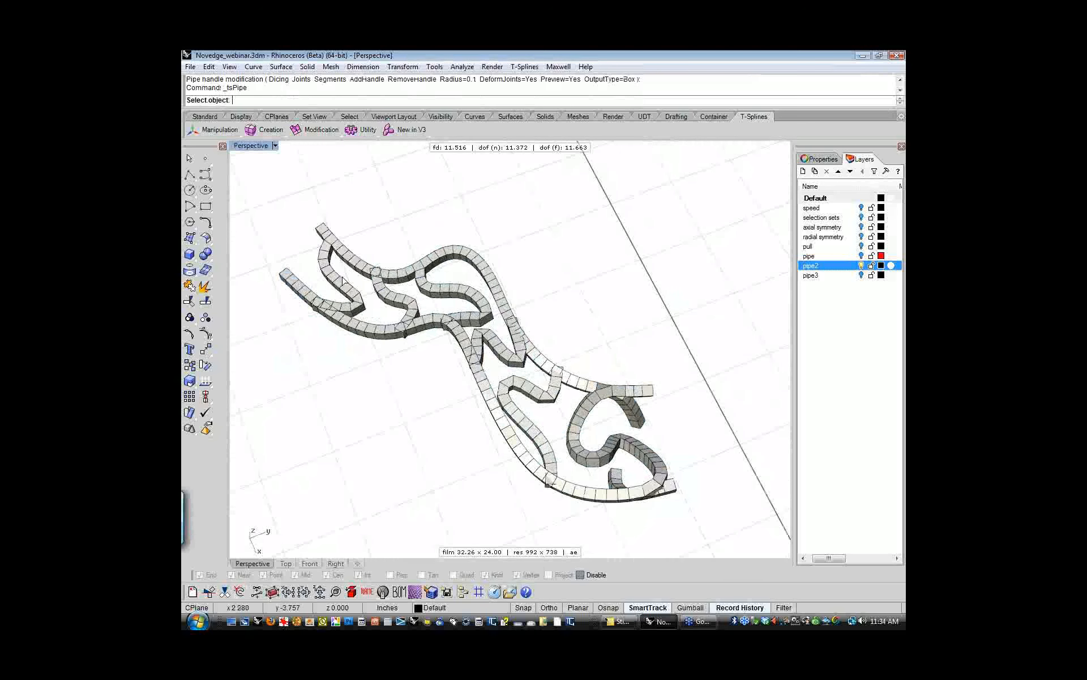
{"action": "left_click", "coordinate": [464, 352]}
{"action": "key", "text": "Return"}
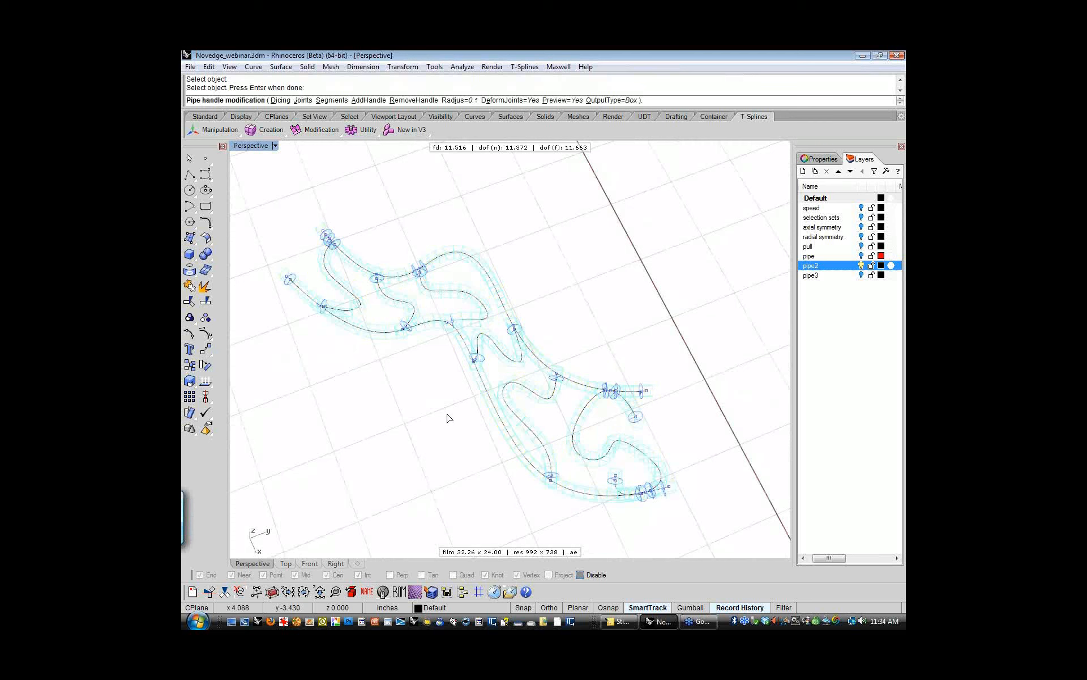
{"action": "key", "text": "Return"}
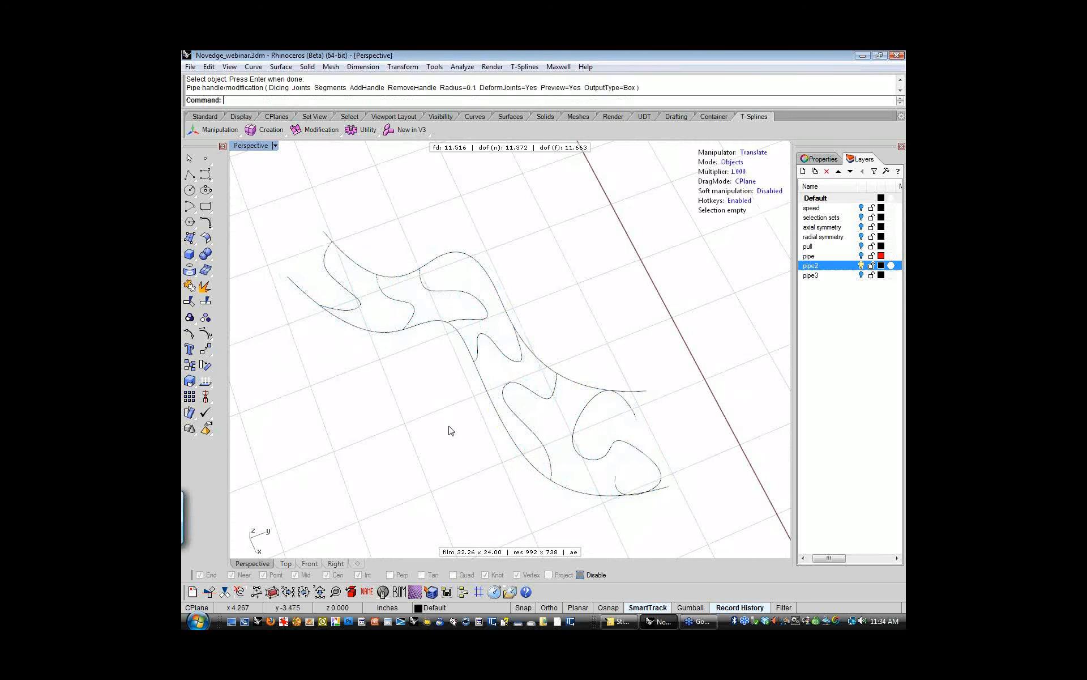
- Create a T-Splines pipe on all the pipe2 curves with default radius 0.1 and output type Smooth
{"action": "right_click_drag", "start_coordinate": [449, 426], "coordinate": [446, 393]}
{"action": "right_click", "coordinate": [446, 392]}
{"action": "left_click_drag", "start_coordinate": [263, 204], "coordinate": [742, 525]}
{"action": "right_click", "coordinate": [736, 524]}
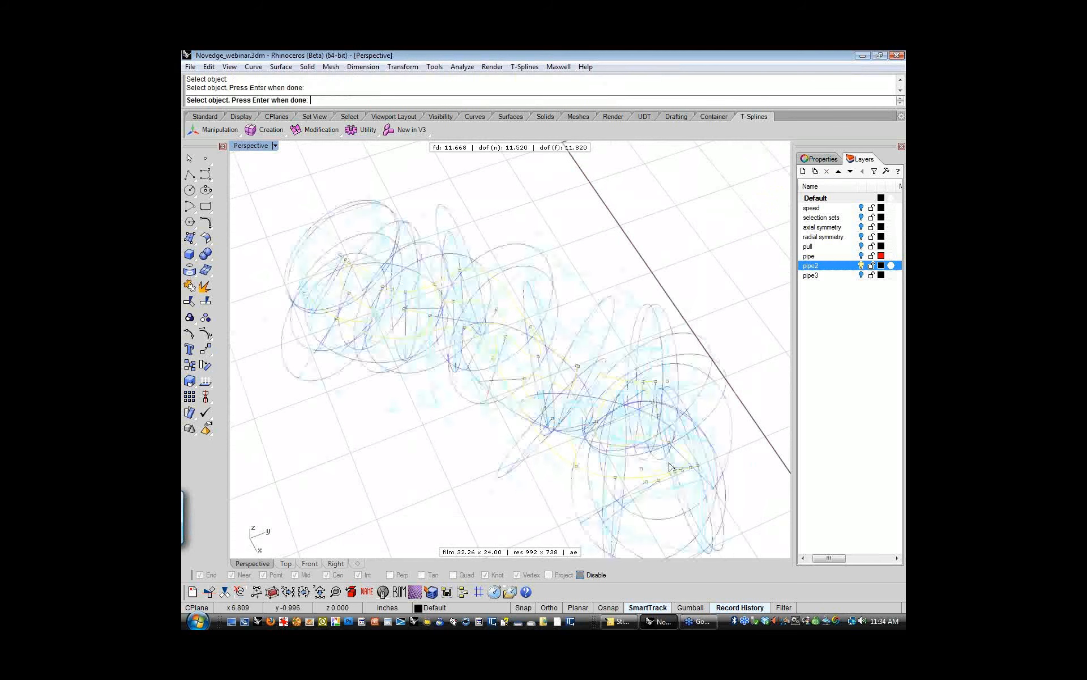
{"action": "left_click", "coordinate": [462, 100]}
{"action": "key", "text": "Return"}
{"action": "left_click", "coordinate": [622, 101]}
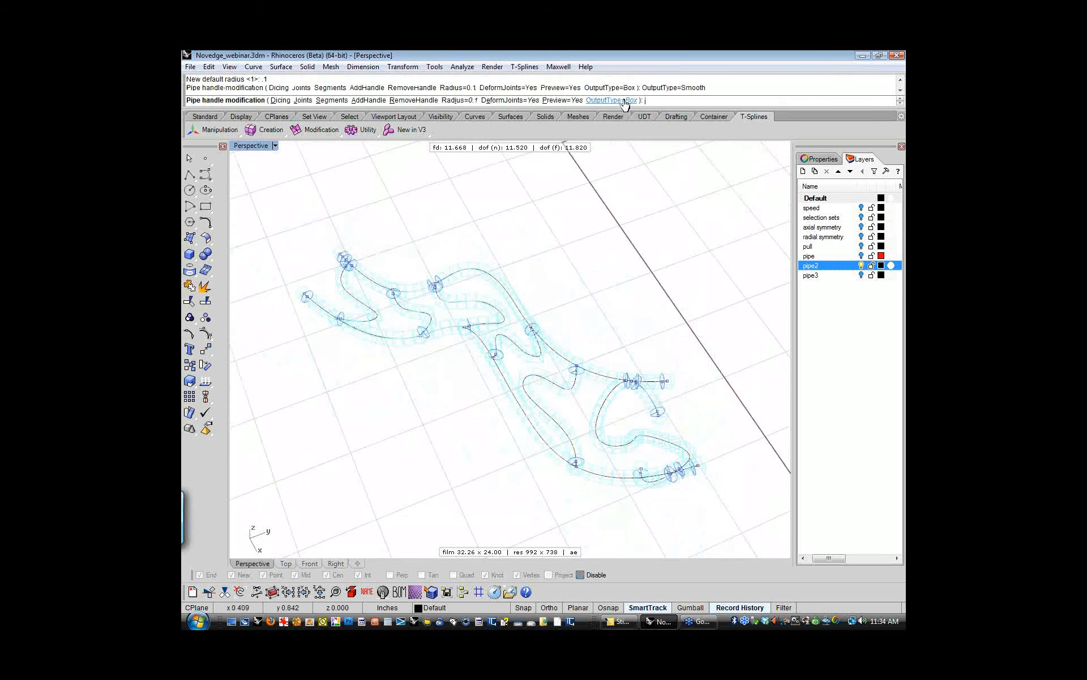
{"action": "right_click", "coordinate": [590, 309]}
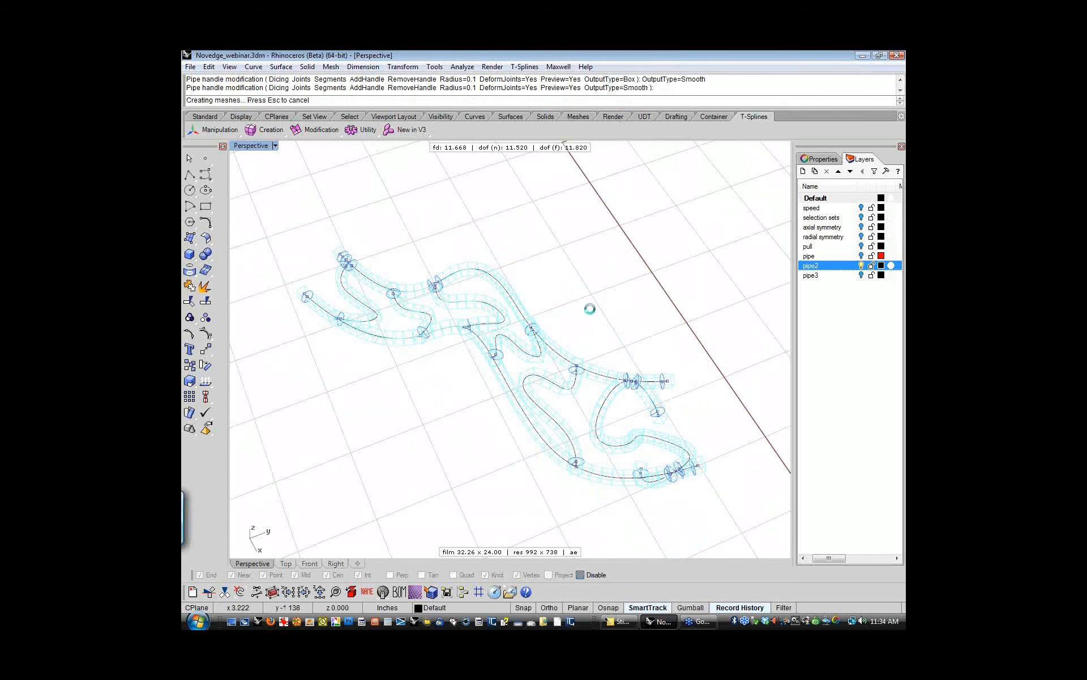
- Look over the smooth branching pipe and undo its creation
{"action": "scroll", "coordinate": [385, 290], "scroll_direction": "up", "scroll_amount": 5}
{"action": "right_click_drag", "start_coordinate": [384, 289], "coordinate": [443, 317]}
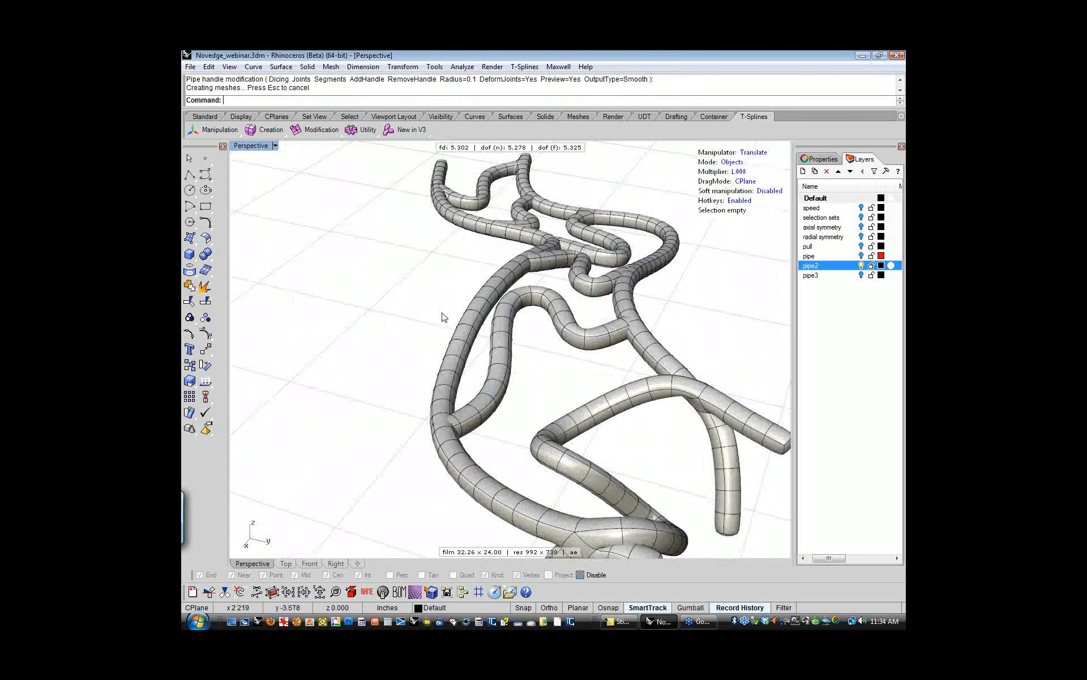
{"action": "scroll", "coordinate": [444, 317], "scroll_direction": "down", "scroll_amount": 6}
{"action": "key", "text": "ctrl+z"}
{"action": "right_click_drag", "start_coordinate": [388, 425], "coordinate": [536, 440]}
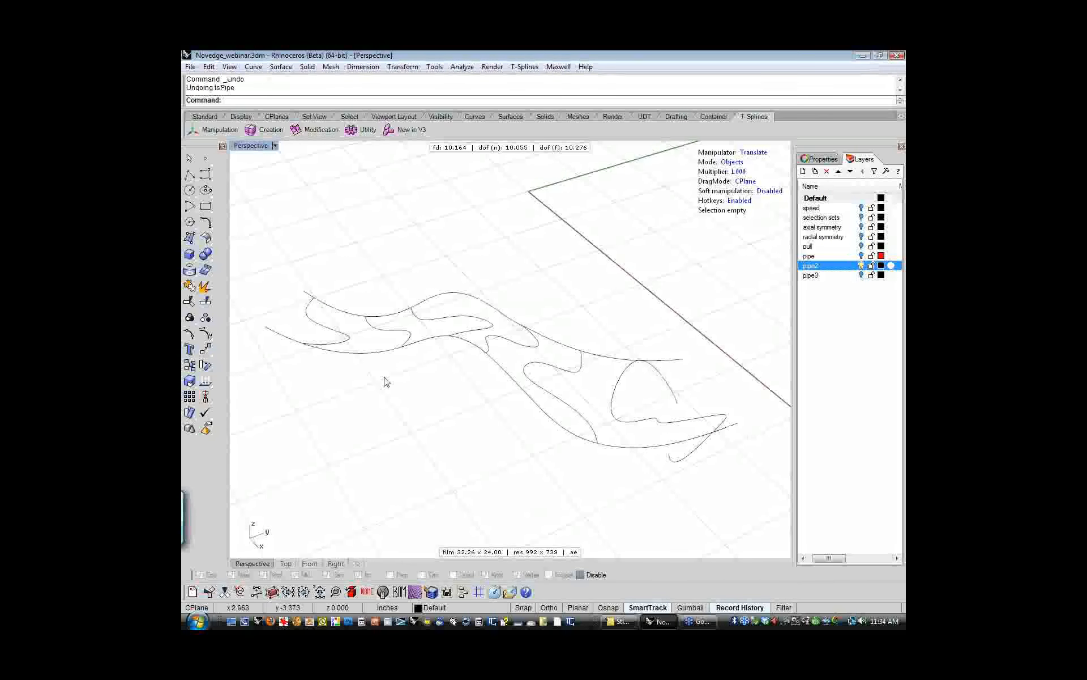
- Start a T-Splines pipe on all the pipe2 curves with a default radius of 0.1
{"action": "left_click_drag", "start_coordinate": [253, 266], "coordinate": [772, 512]}
{"action": "right_click", "coordinate": [461, 402]}
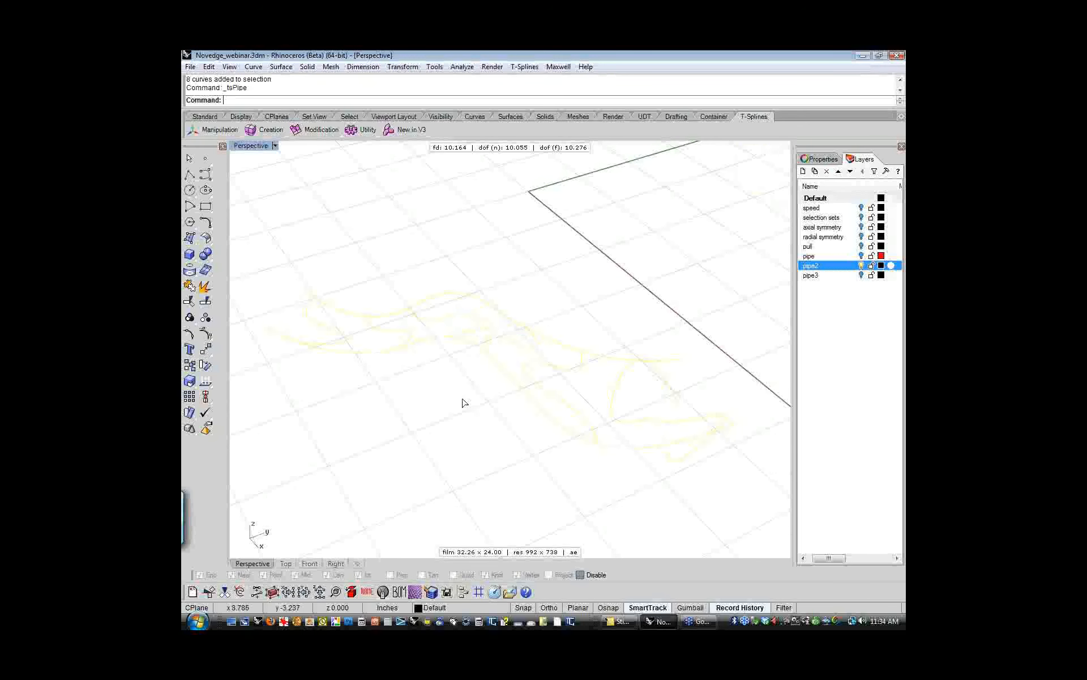
{"action": "left_click", "coordinate": [457, 100]}
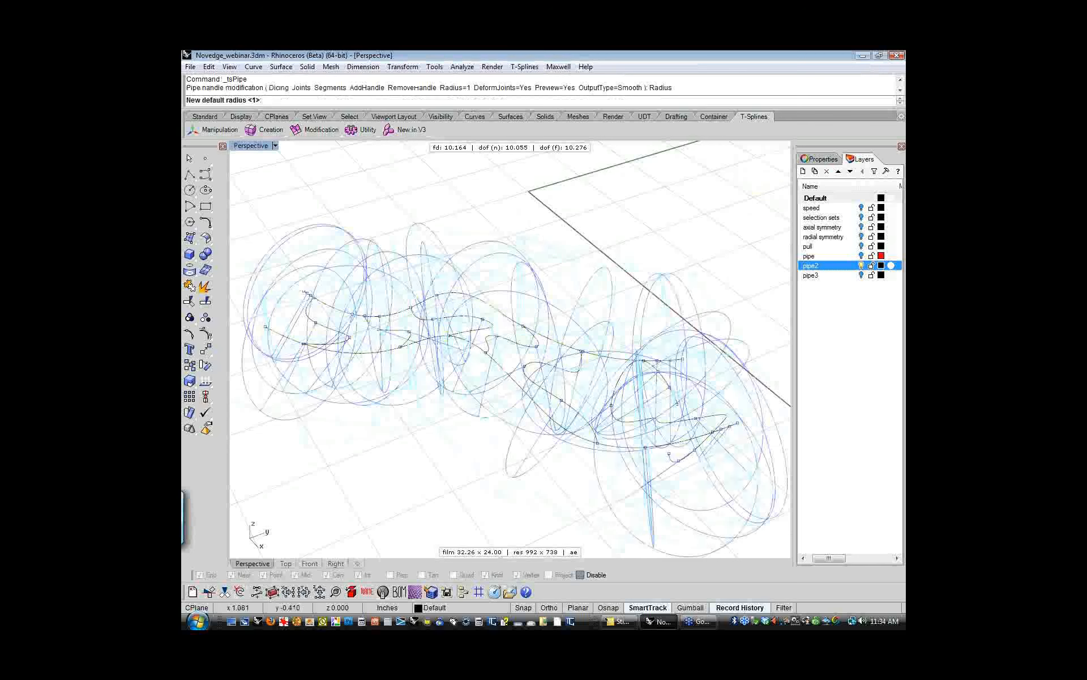
{"action": "type", "text": ".1"}
{"action": "key", "text": "Return"}
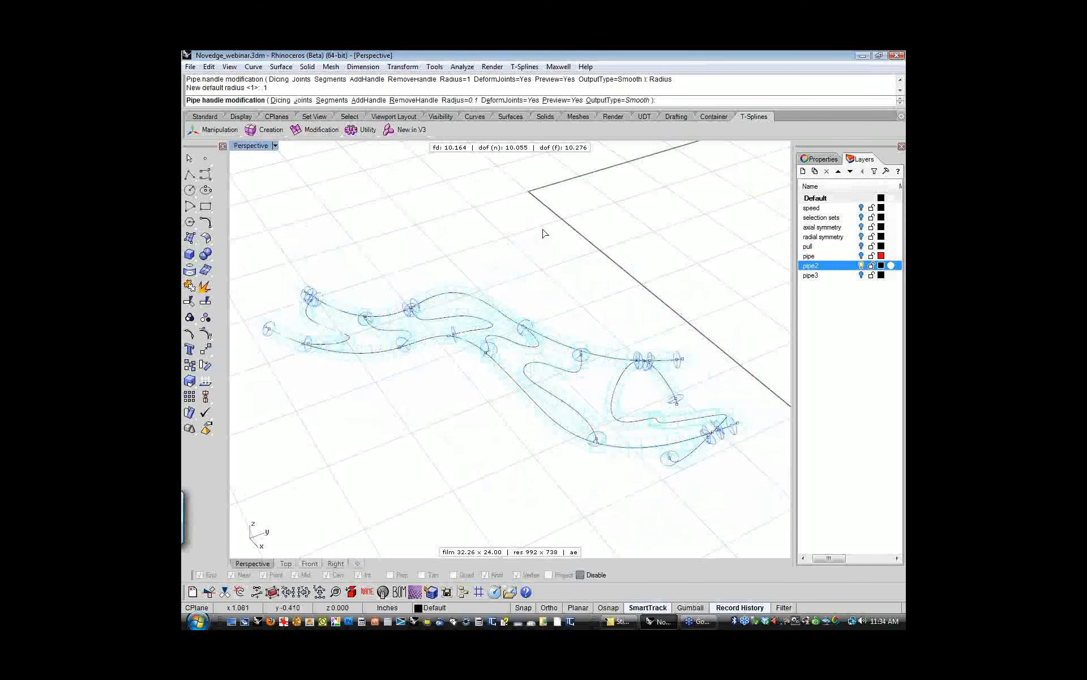
- Set the pipe's dicing tolerance to 0.1 and build the smooth branching pipe
{"action": "left_click", "coordinate": [281, 100]}
{"action": "right_click_drag", "start_coordinate": [525, 255], "coordinate": [498, 250]}
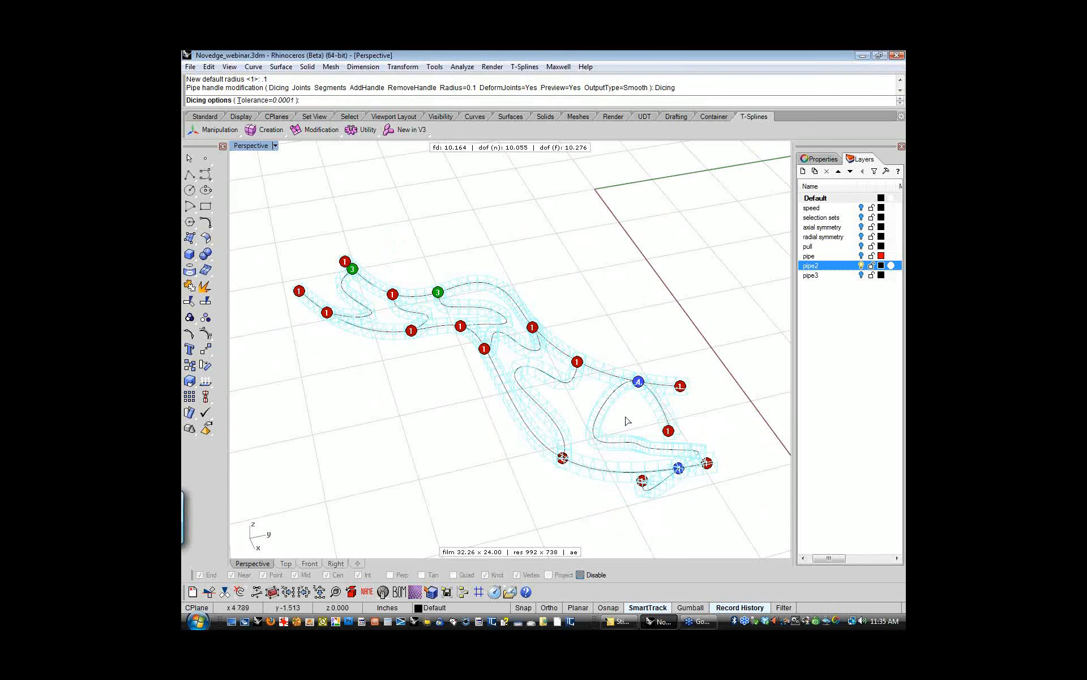
{"action": "right_click_drag", "start_coordinate": [627, 421], "coordinate": [633, 412]}
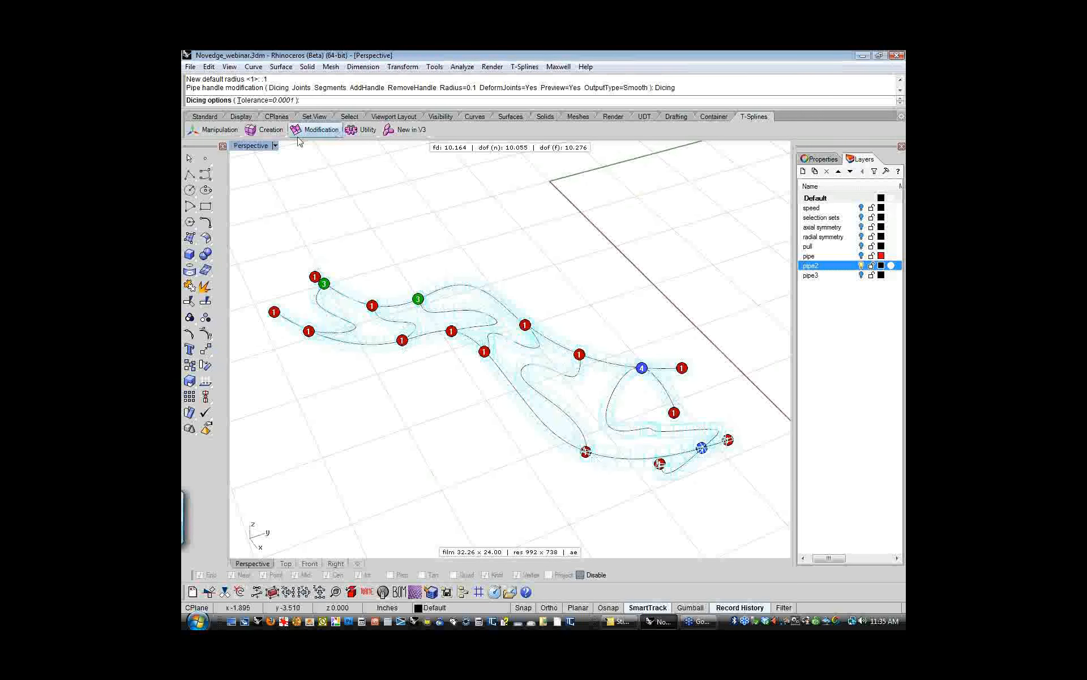
{"action": "left_click", "coordinate": [267, 100]}
{"action": "type", "text": ".1"}
{"action": "key", "text": "Return"}
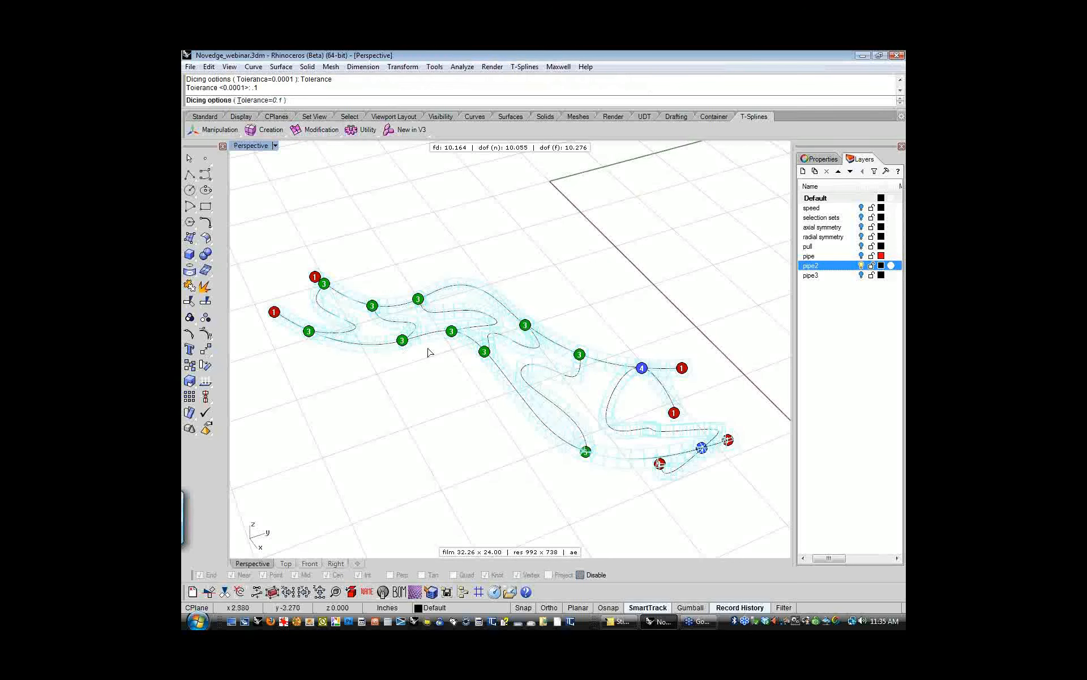
{"action": "right_click_drag", "start_coordinate": [436, 376], "coordinate": [575, 440]}
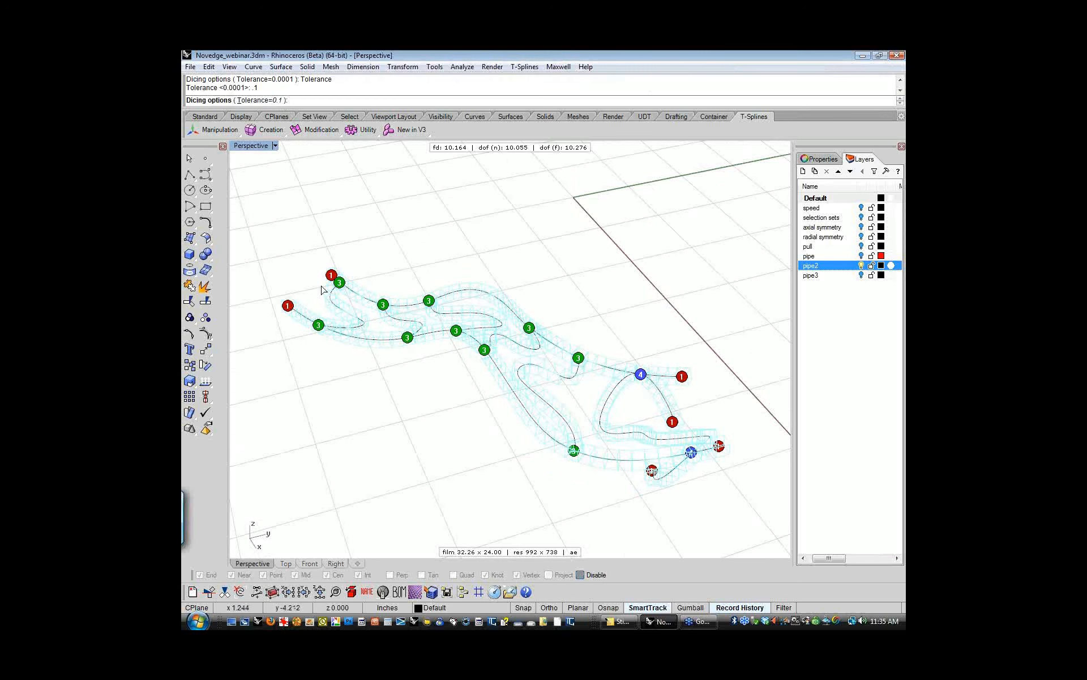
{"action": "right_click_drag", "start_coordinate": [505, 458], "coordinate": [393, 410]}
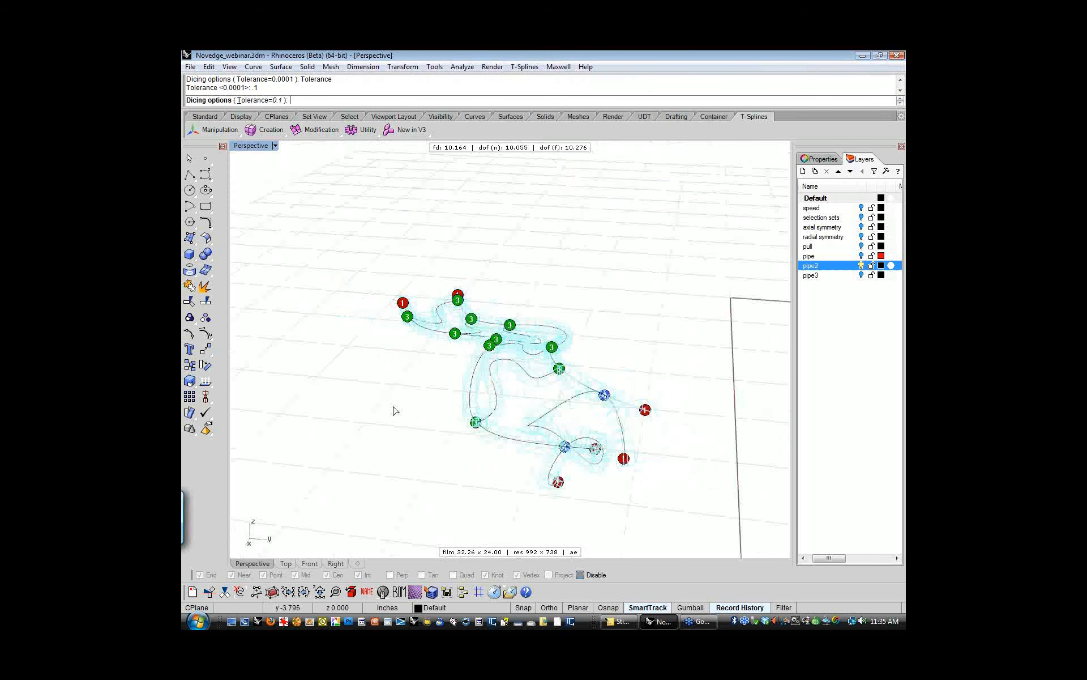
{"action": "key", "text": "Return"}
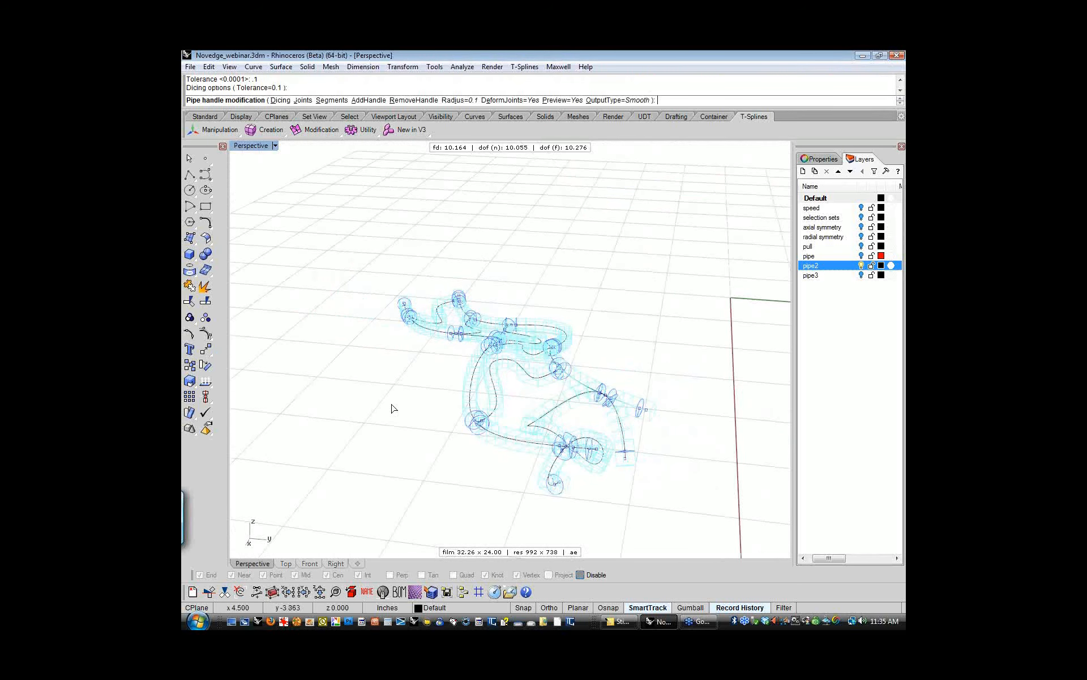
{"action": "key", "text": "Return"}
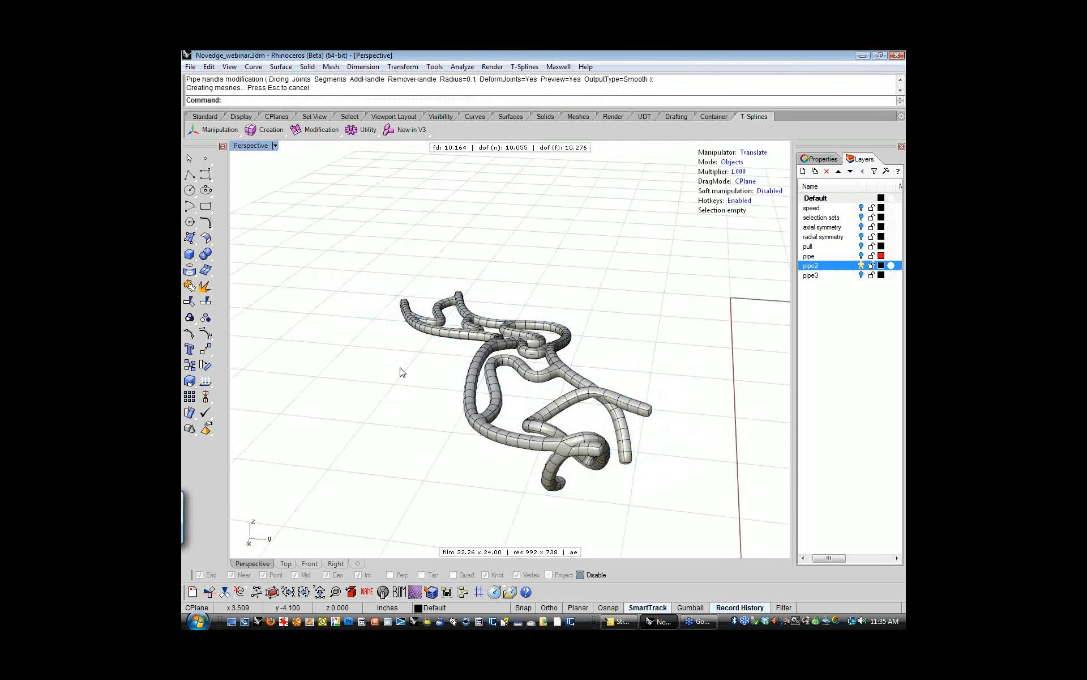
- Examine the branching pipe's surface and its joints in the Shade display without wires, from several angles and distances
{"action": "scroll", "coordinate": [401, 374], "scroll_direction": "up", "scroll_amount": 10}
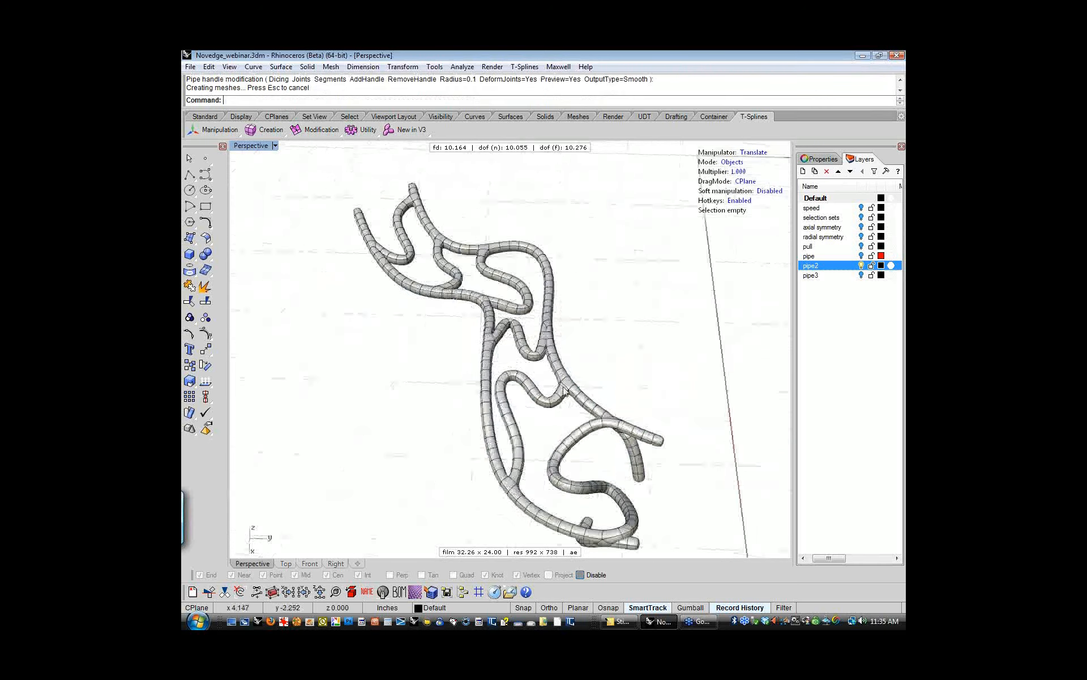
{"action": "right_click_drag", "start_coordinate": [480, 380], "coordinate": [467, 354]}
{"action": "scroll", "coordinate": [490, 370], "scroll_direction": "down", "scroll_amount": 8}
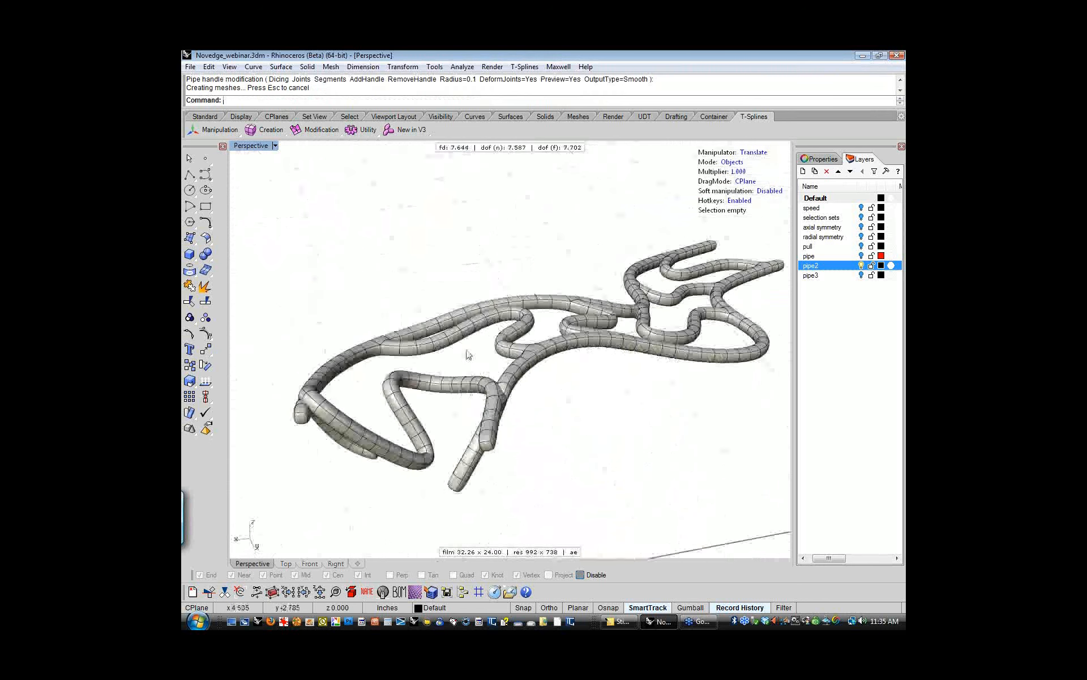
{"action": "middle_click", "coordinate": [516, 382]}
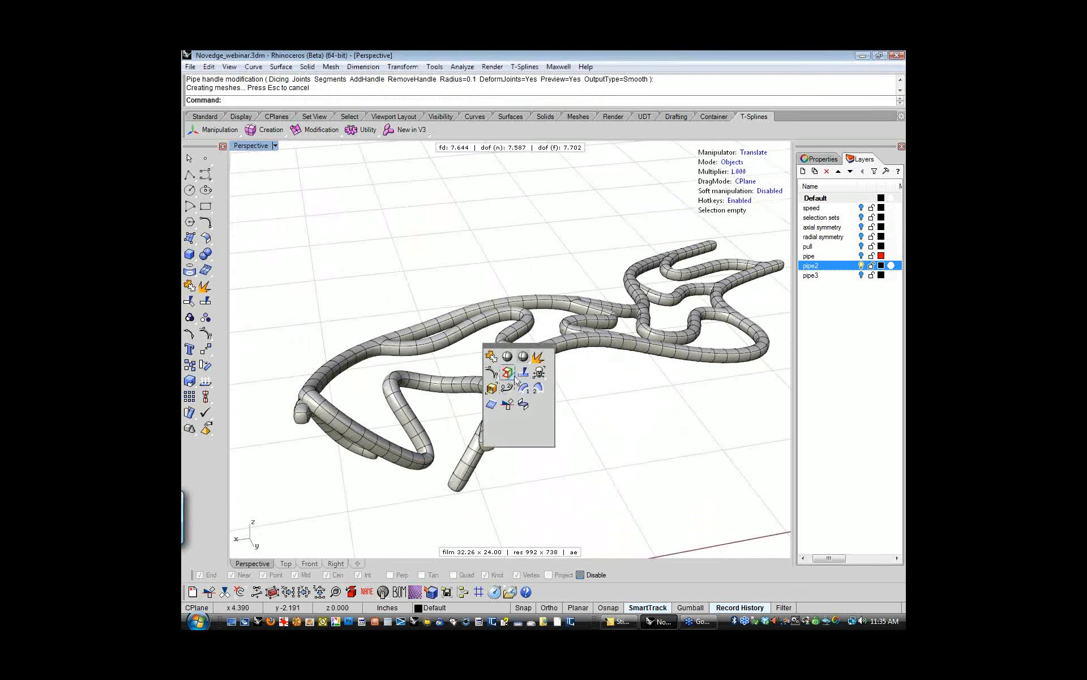
{"action": "left_click", "coordinate": [507, 356]}
{"action": "scroll", "coordinate": [565, 446], "scroll_direction": "up", "scroll_amount": 10}
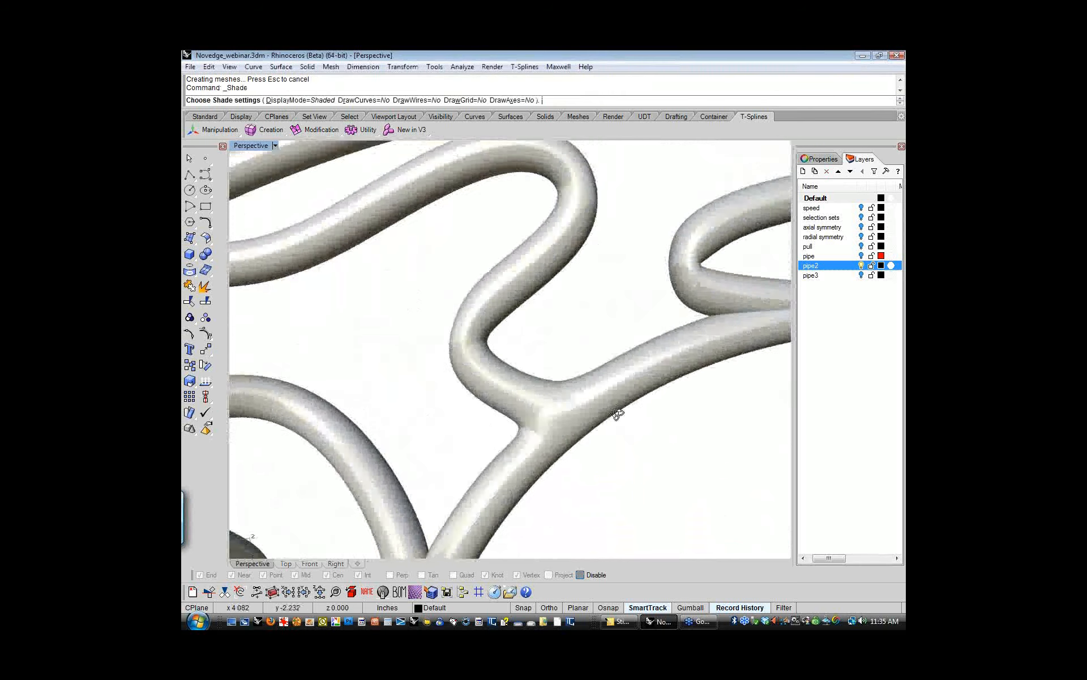
{"action": "right_click_drag", "start_coordinate": [617, 413], "coordinate": [645, 394]}
{"action": "scroll", "coordinate": [644, 394], "scroll_direction": "down", "scroll_amount": 10}
{"action": "scroll", "coordinate": [586, 285], "scroll_direction": "up", "scroll_amount": 12}
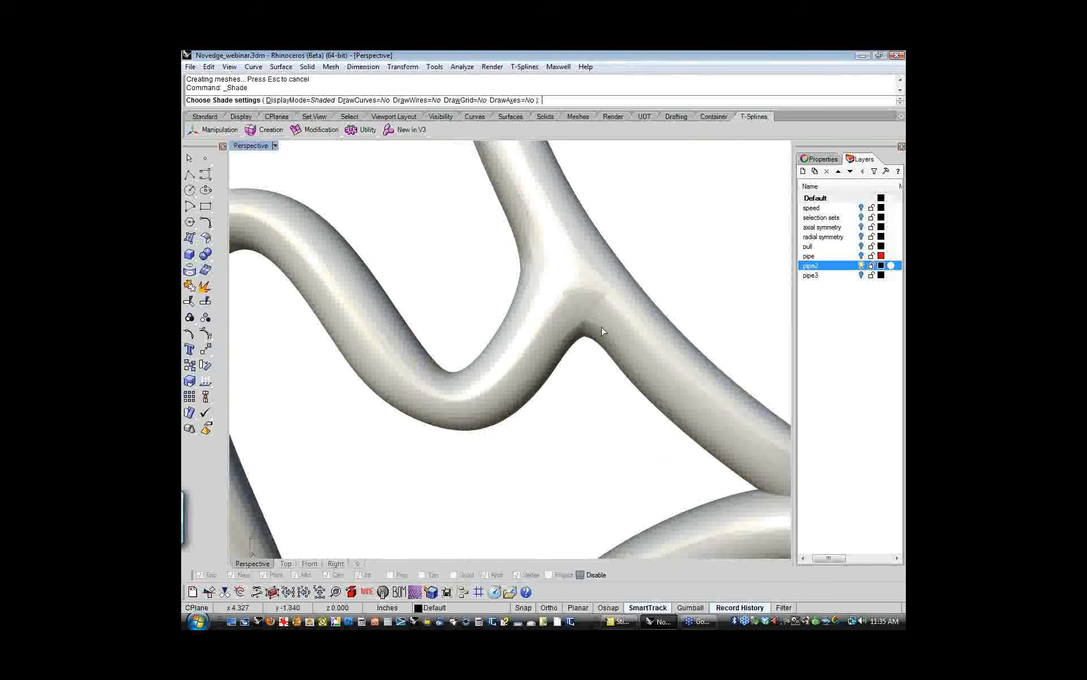
{"action": "scroll", "coordinate": [597, 329], "scroll_direction": "down", "scroll_amount": 8}
{"action": "mouse_move", "coordinate": [587, 371]}
{"action": "right_mouse_down"}
{"action": "mouse_move", "coordinate": [631, 272]}
{"action": "mouse_move", "coordinate": [606, 365]}
{"action": "right_mouse_up"}
{"action": "scroll", "coordinate": [607, 364], "scroll_direction": "down", "scroll_amount": 5}
{"action": "mouse_move", "coordinate": [534, 359]}
{"action": "right_mouse_down"}
{"action": "mouse_move", "coordinate": [512, 414]}
{"action": "mouse_move", "coordinate": [597, 461]}
{"action": "mouse_move", "coordinate": [566, 462]}
{"action": "mouse_move", "coordinate": [524, 442]}
{"action": "mouse_move", "coordinate": [692, 406]}
{"action": "mouse_move", "coordinate": [710, 415]}
{"action": "right_mouse_up"}
{"action": "right_click_drag", "start_coordinate": [415, 313], "coordinate": [589, 442]}
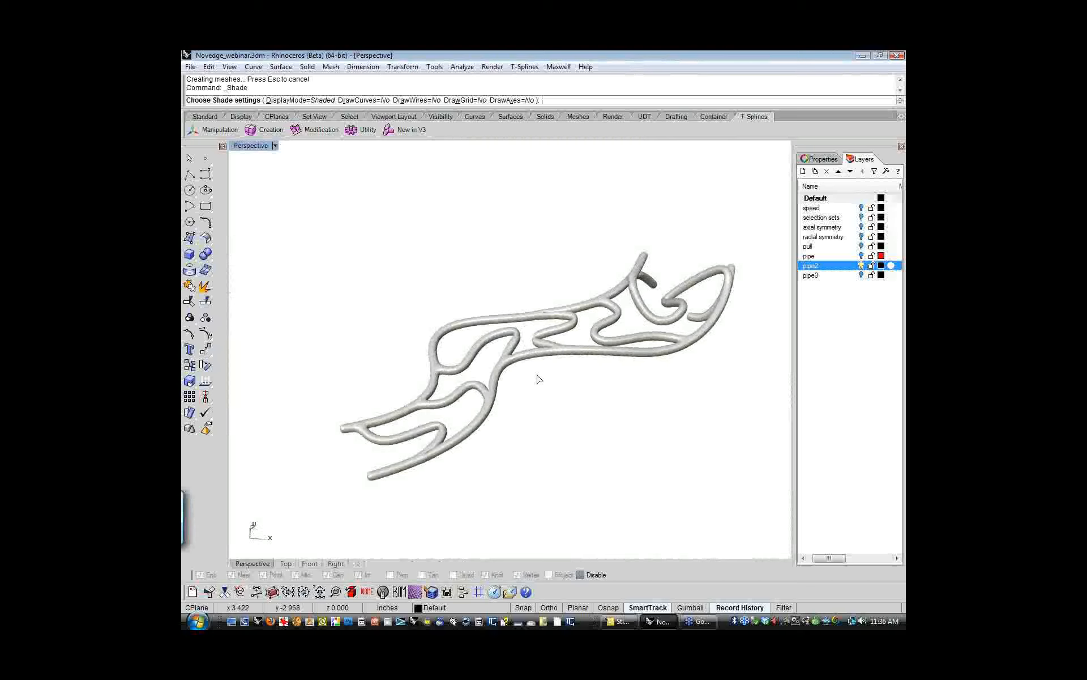
- Leave the Shade display and undo the branching pipe
{"action": "key", "text": "Escape"}
{"action": "right_click_drag", "start_coordinate": [596, 395], "coordinate": [469, 414]}
{"action": "key", "text": "ctrl+z"}
{"action": "left_click_drag", "start_coordinate": [282, 257], "coordinate": [741, 538]}
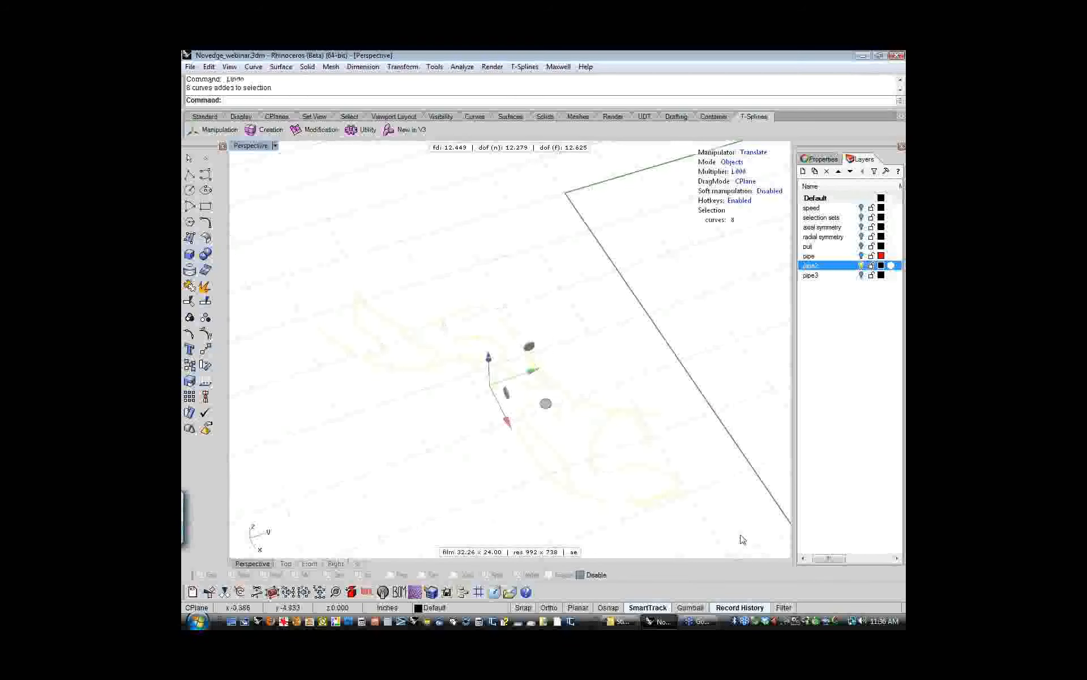
{"action": "right_click", "coordinate": [624, 364]}
{"action": "key", "text": "Escape"}
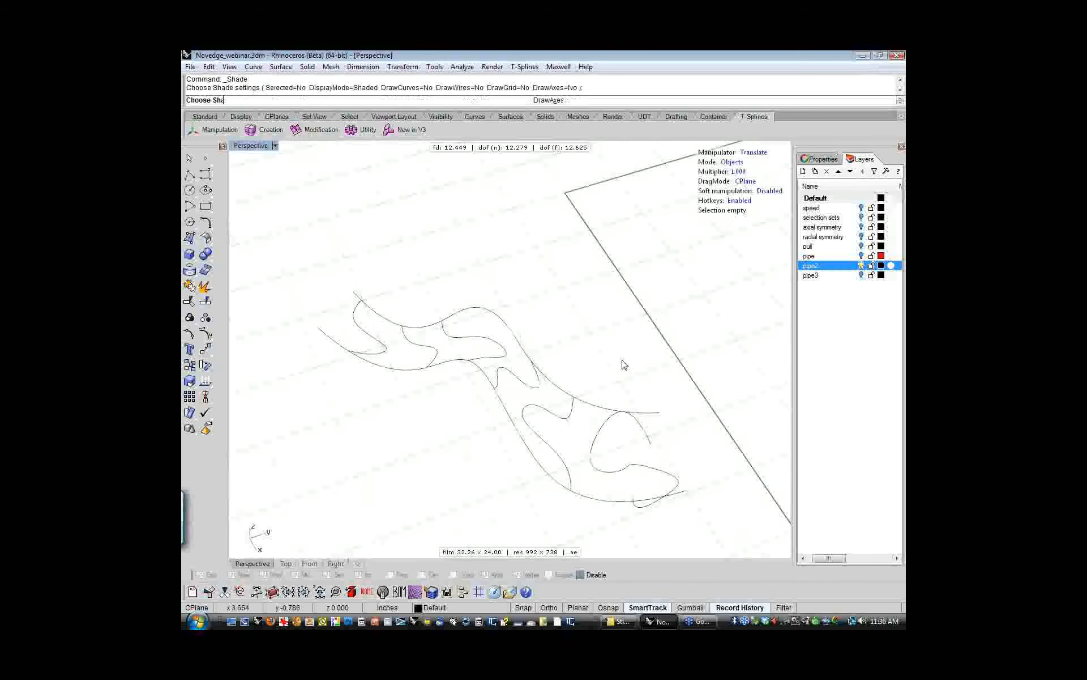
- Run the T-Splines pipe command on all the branching pipe2 curves and set the default radius to 0.1
{"action": "right_click_drag", "start_coordinate": [640, 313], "coordinate": [616, 334]}
{"action": "left_click_drag", "start_coordinate": [289, 300], "coordinate": [757, 489]}
{"action": "left_click", "coordinate": [399, 136]}
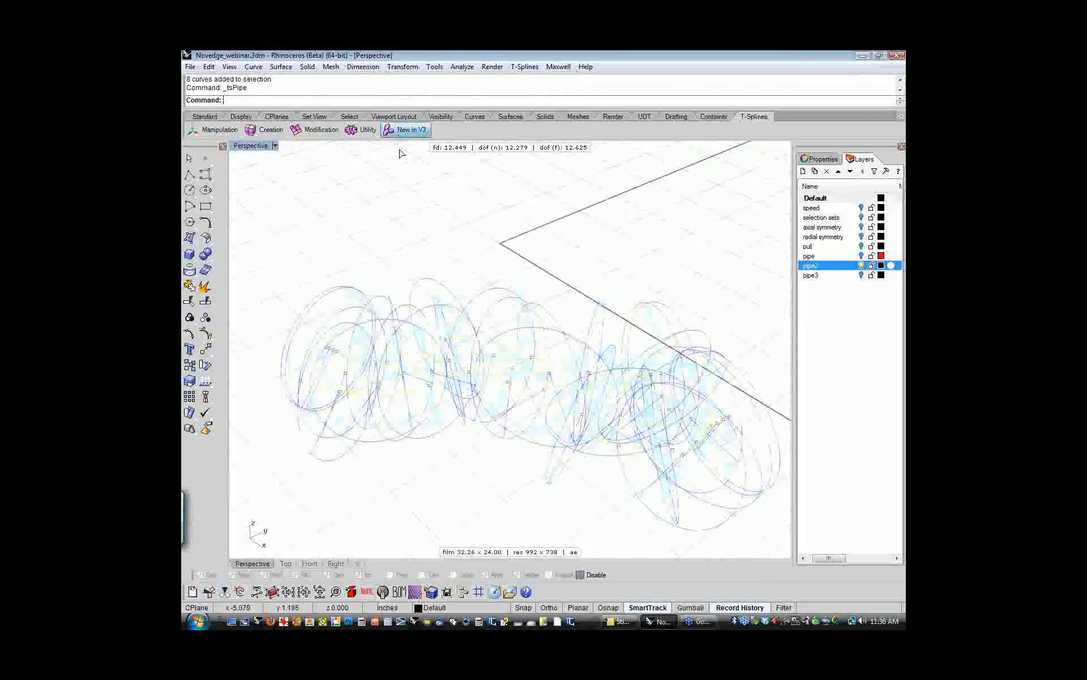
{"action": "type", "text": ".1"}
{"action": "key", "text": "Return"}
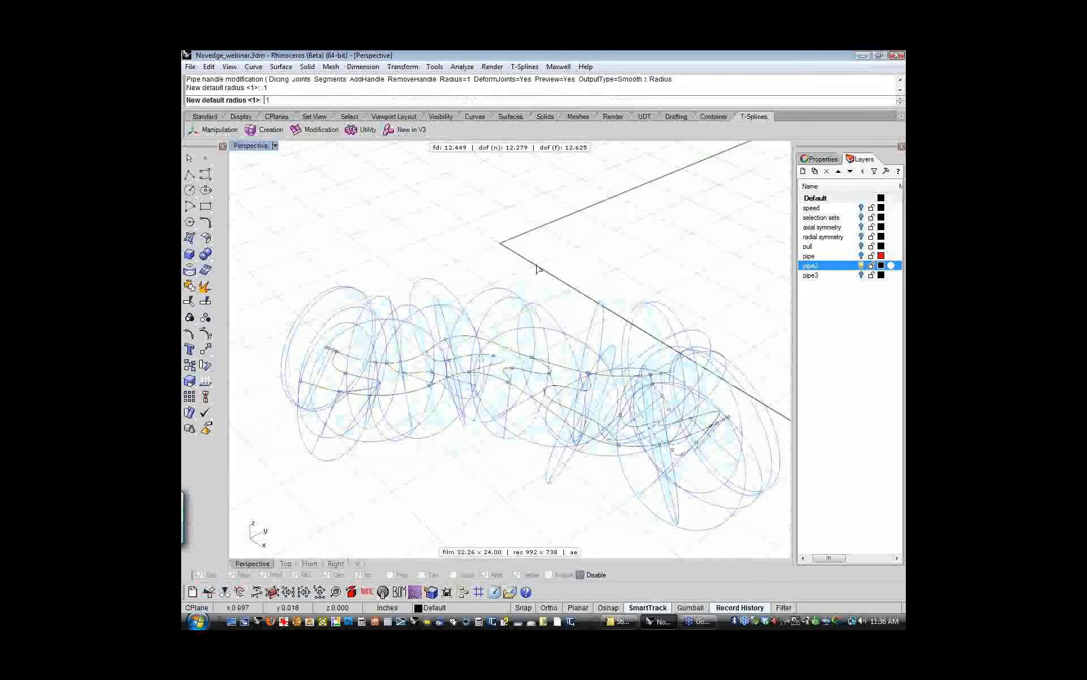
{"action": "right_click_drag", "start_coordinate": [437, 261], "coordinate": [413, 251], "text": "shift"}
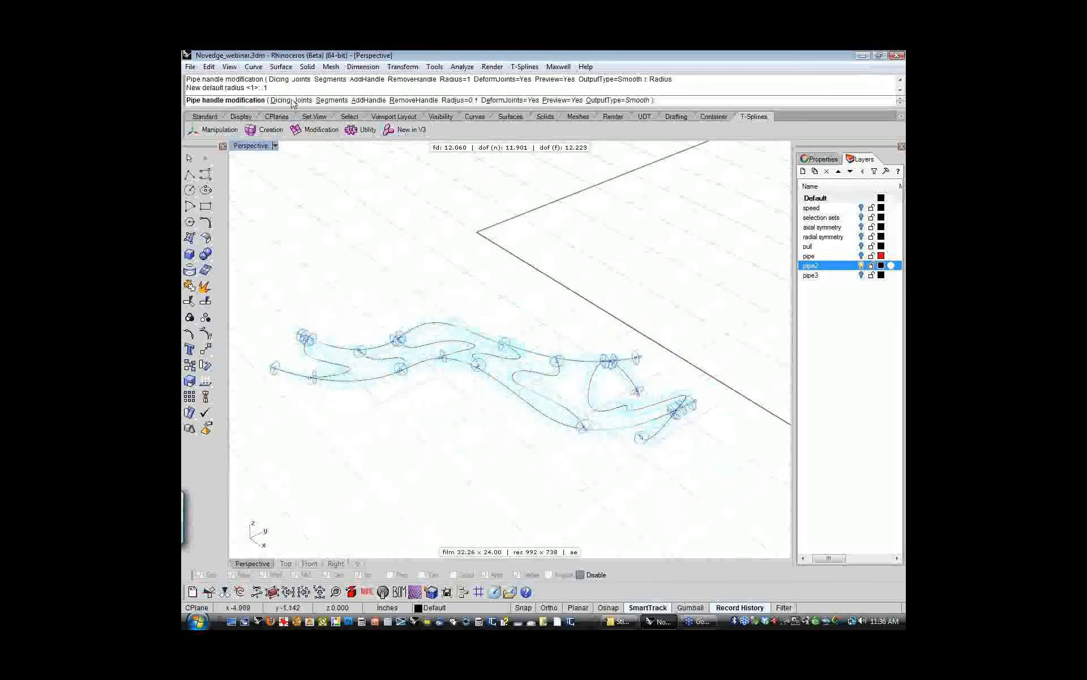
- Set the dicing tolerance of the branching pipe to 0.01
{"action": "left_click", "coordinate": [282, 101]}
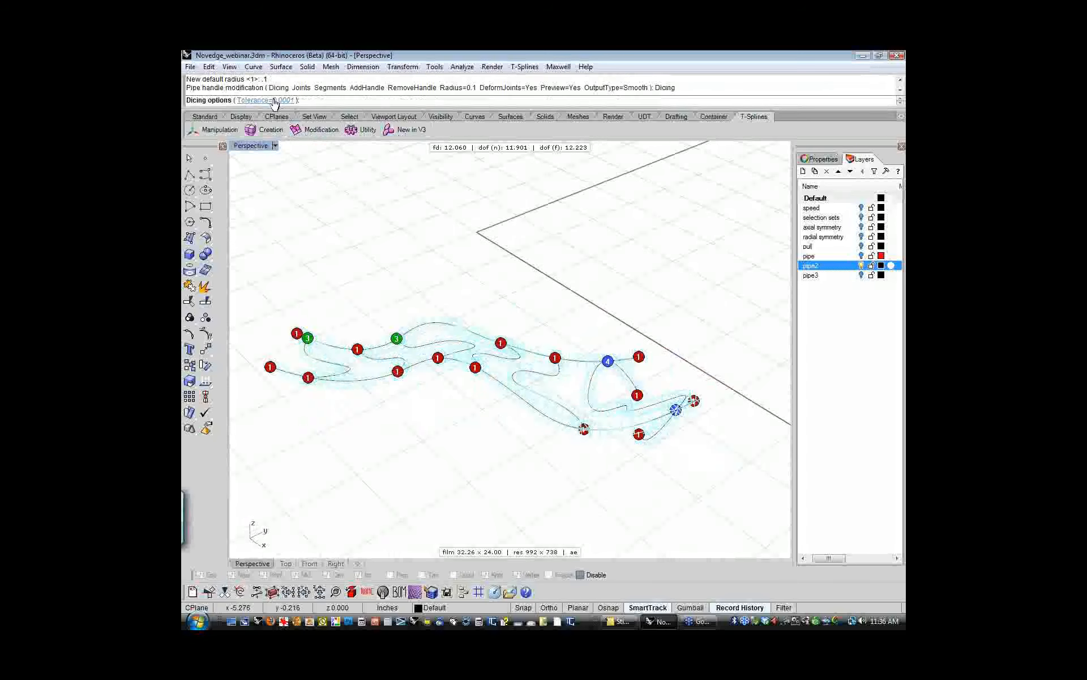
{"action": "key", "text": "Return"}
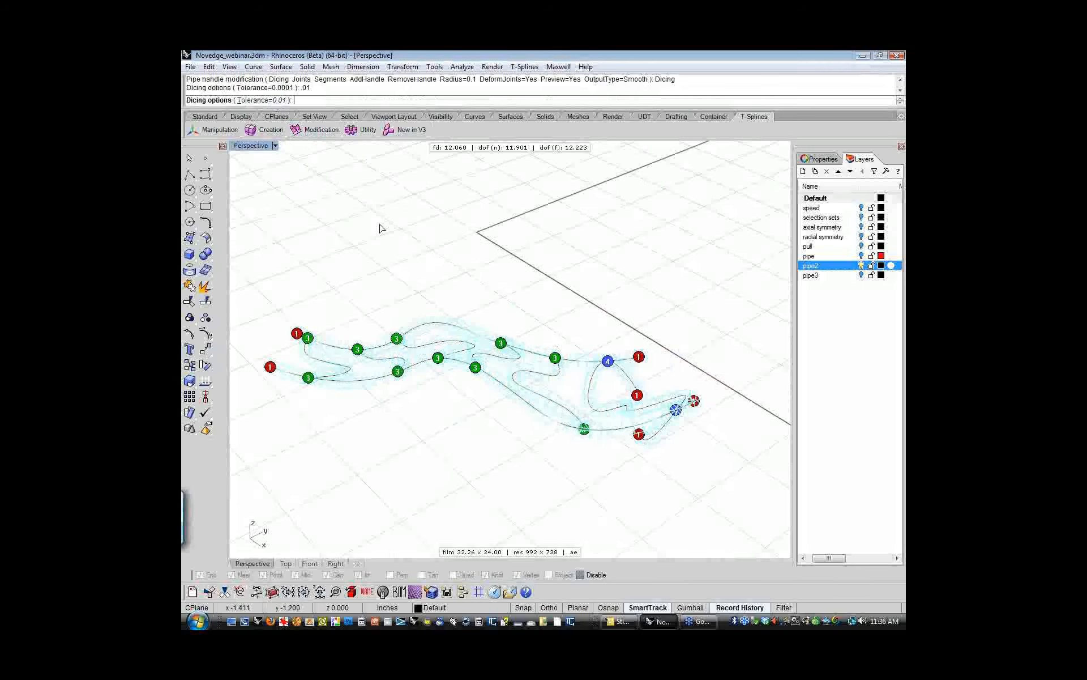
{"action": "key", "text": "Return"}
- Set the number of pipe segments to 3 on the arched section of the upper outer curve
{"action": "key", "text": "Down"}
{"action": "key", "text": "Down"}
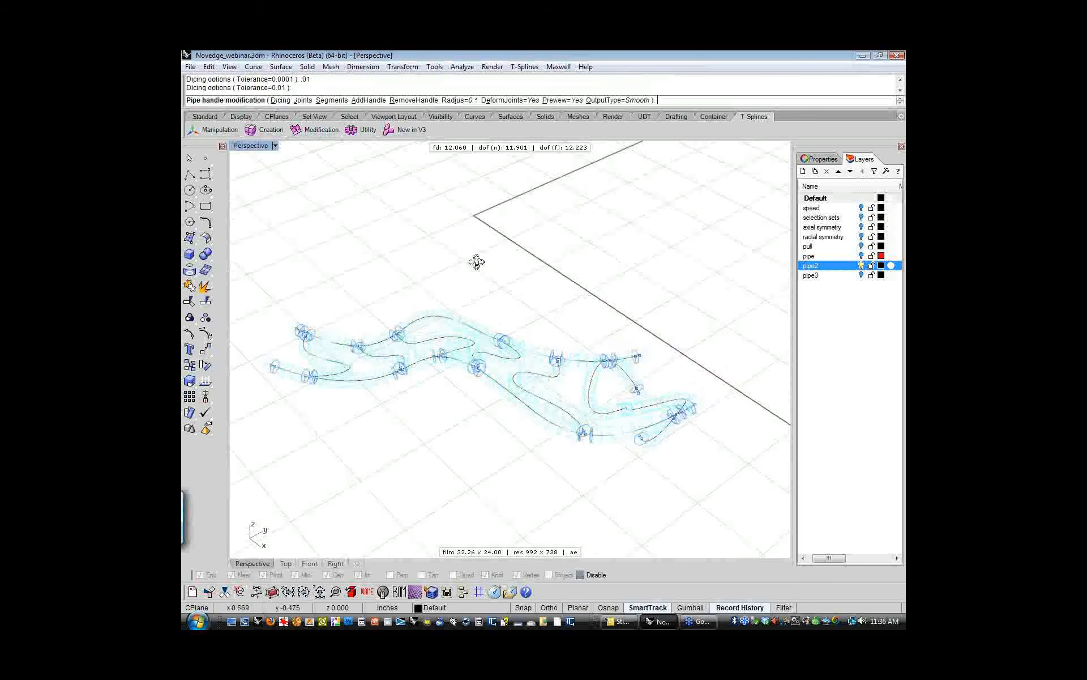
{"action": "left_click", "coordinate": [332, 101]}
{"action": "key", "text": "Down"}
{"action": "key", "text": "Down"}
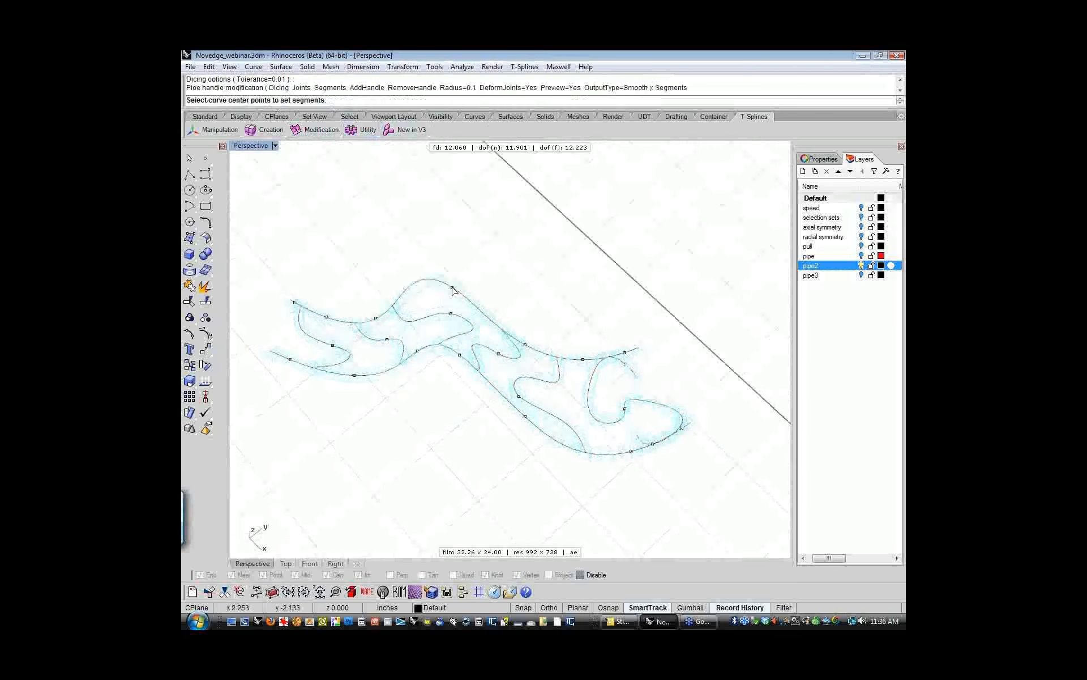
{"action": "key", "text": "Return"}
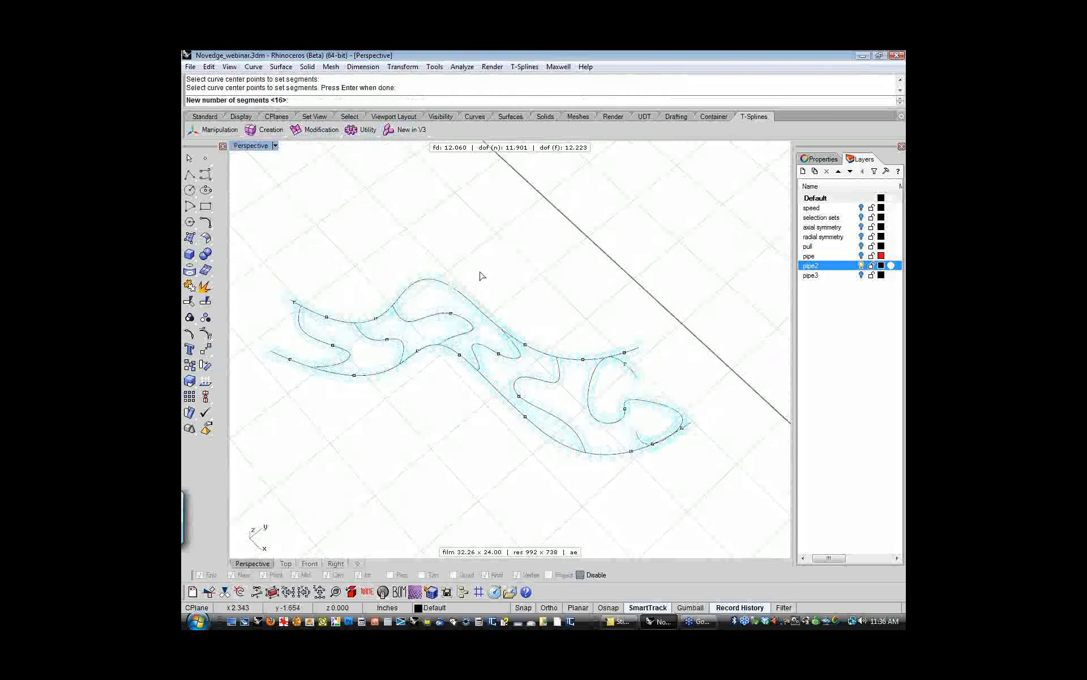
{"action": "type", "text": "3"}
{"action": "key", "text": "Return"}
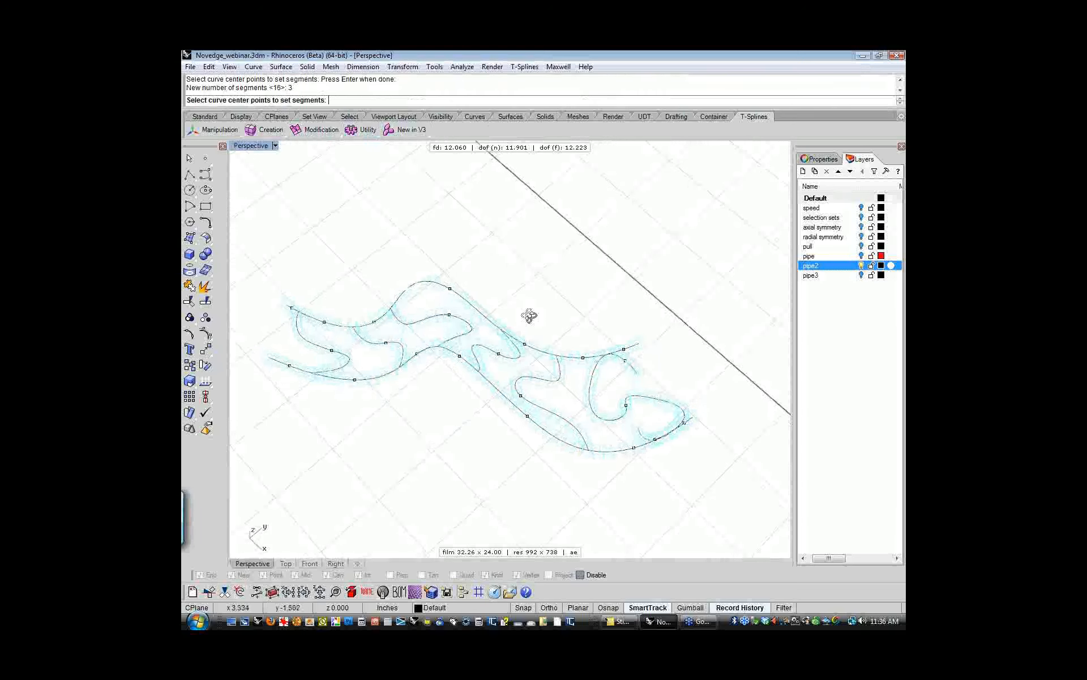
{"action": "scroll", "coordinate": [463, 351], "scroll_direction": "up", "scroll_amount": 5}
{"action": "left_click", "coordinate": [463, 351]}
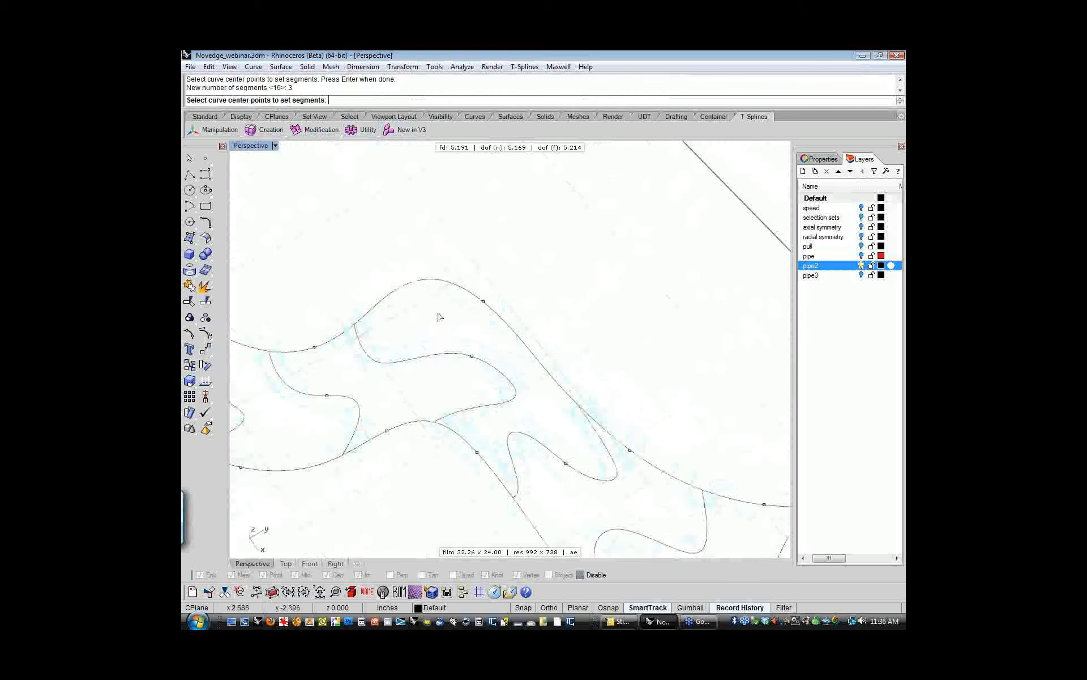
{"action": "key", "text": "Return"}
- Add a pipe handle just past the crest of the upper outer curve's arch
{"action": "left_click", "coordinate": [368, 100]}
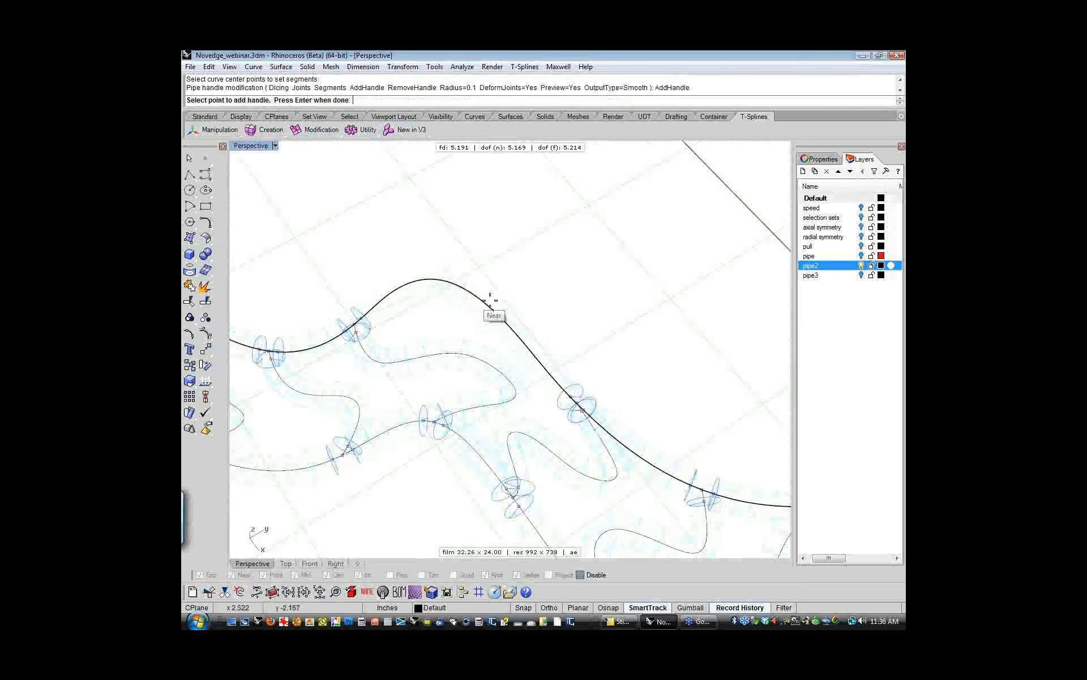
{"action": "left_click", "coordinate": [460, 286]}
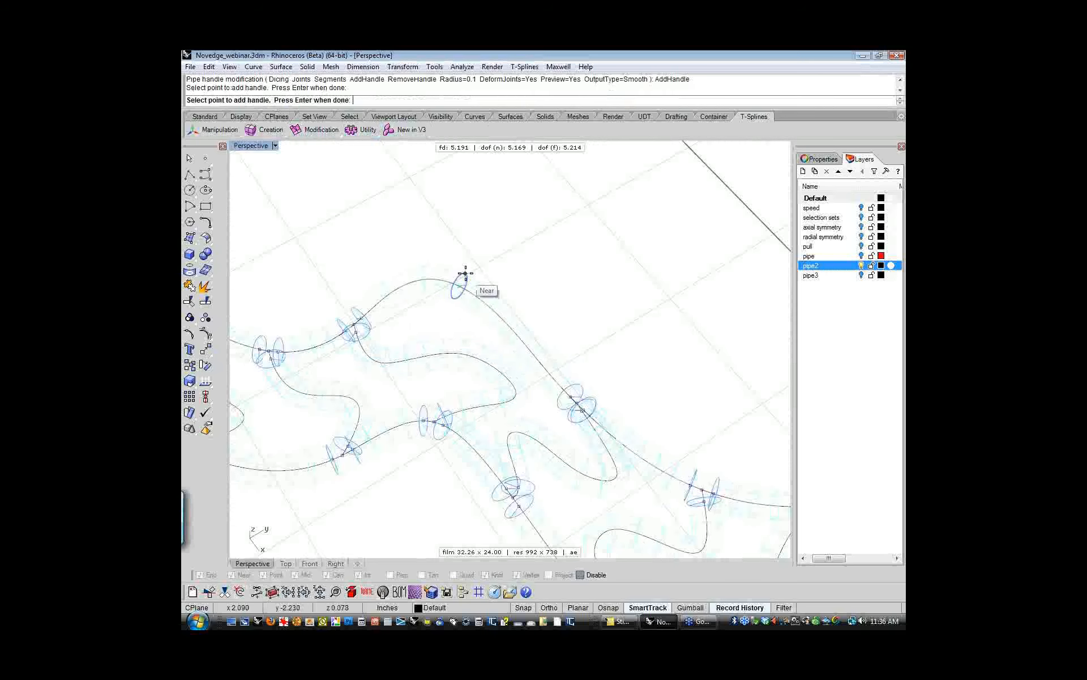
{"action": "key", "text": "Return"}
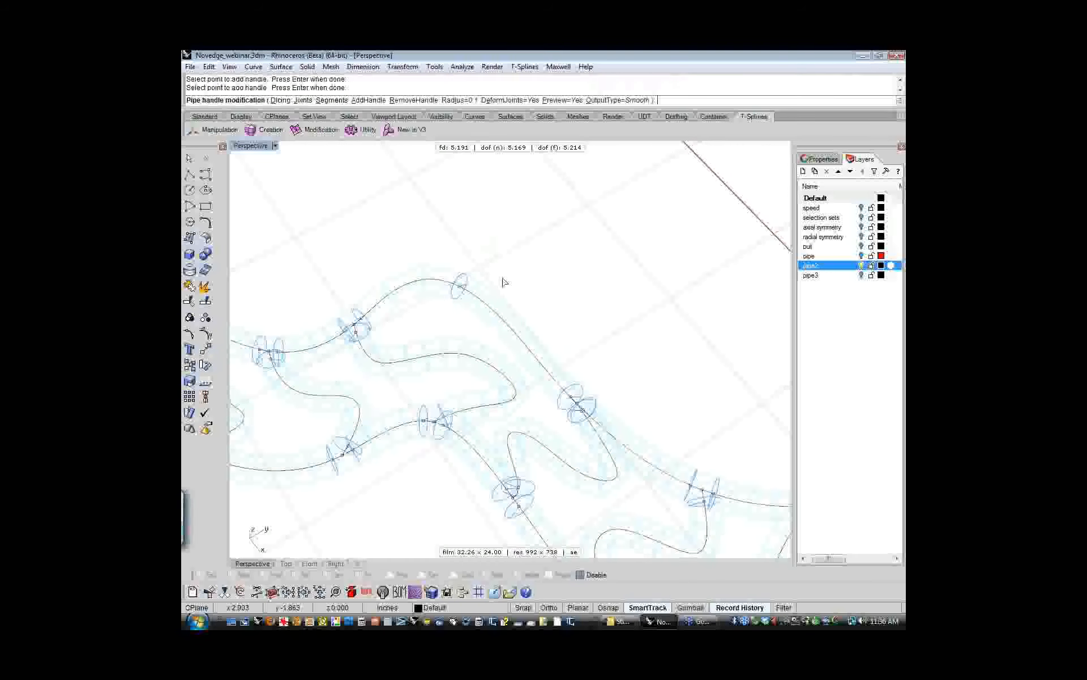
- Enlarge the radius of the handle just past the crest of the upper arch and finish the smooth pipe
{"action": "scroll", "coordinate": [529, 303], "scroll_direction": "up", "scroll_amount": 5}
{"action": "left_click", "coordinate": [493, 299]}
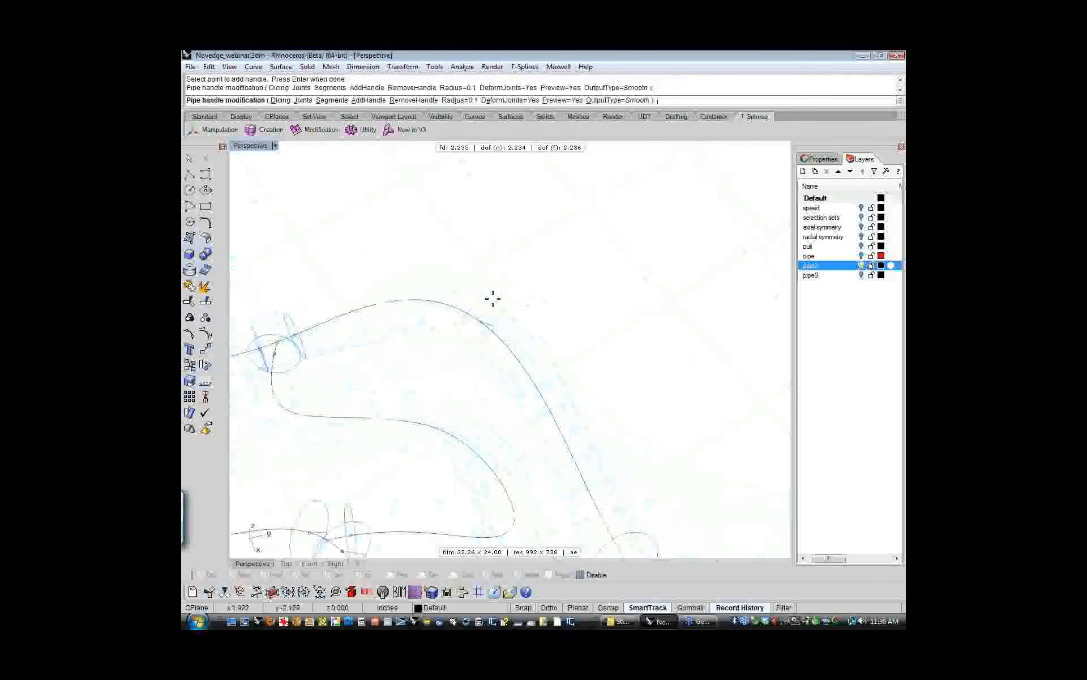
{"action": "left_click", "coordinate": [519, 274]}
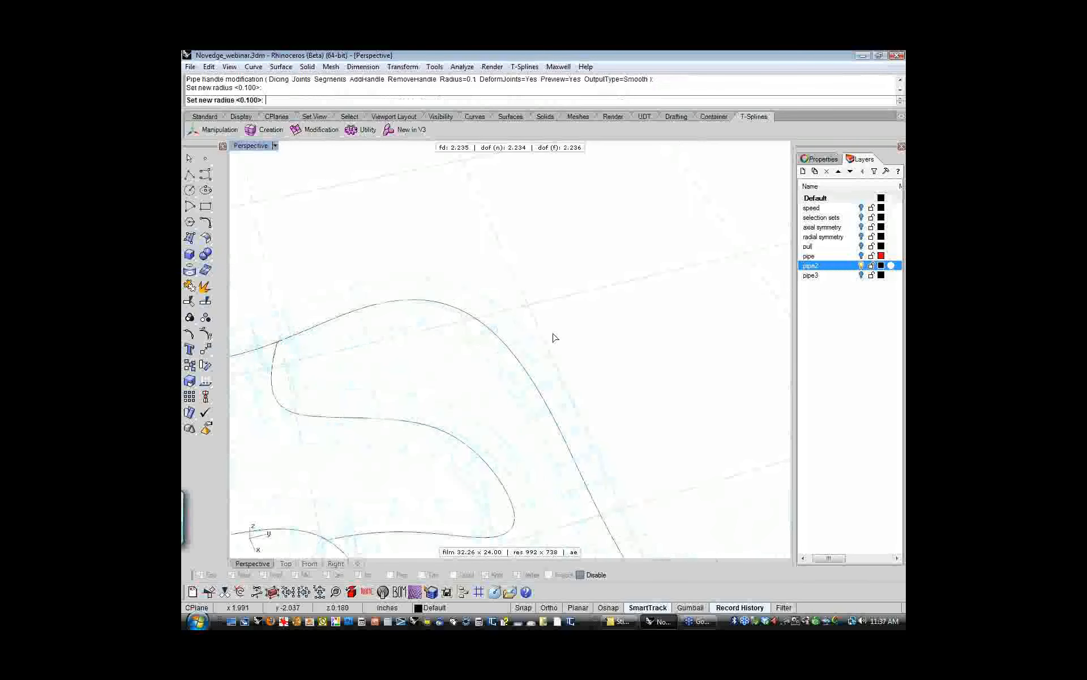
{"action": "scroll", "coordinate": [553, 344], "scroll_direction": "down", "scroll_amount": 5}
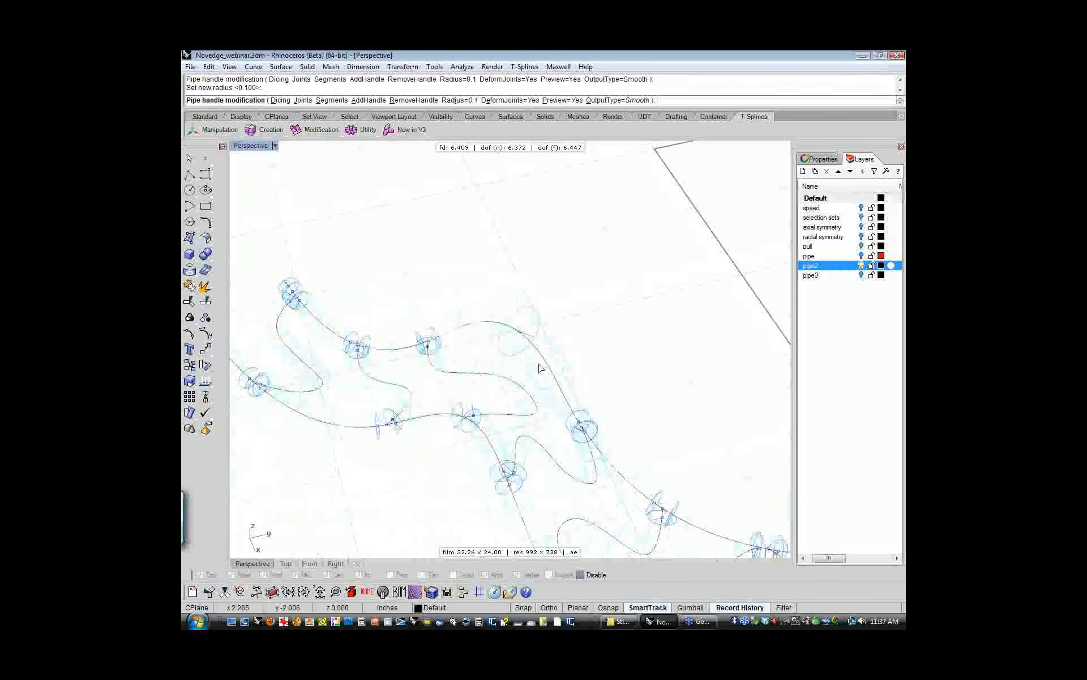
{"action": "scroll", "coordinate": [550, 393], "scroll_direction": "down", "scroll_amount": 5}
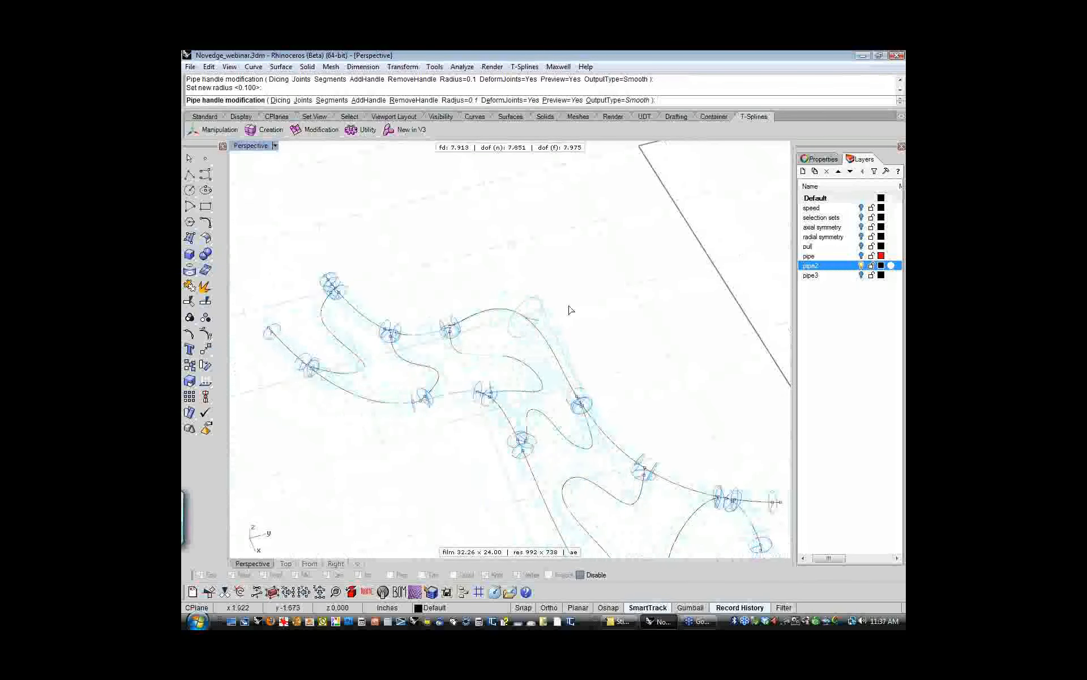
{"action": "key", "text": "Return"}
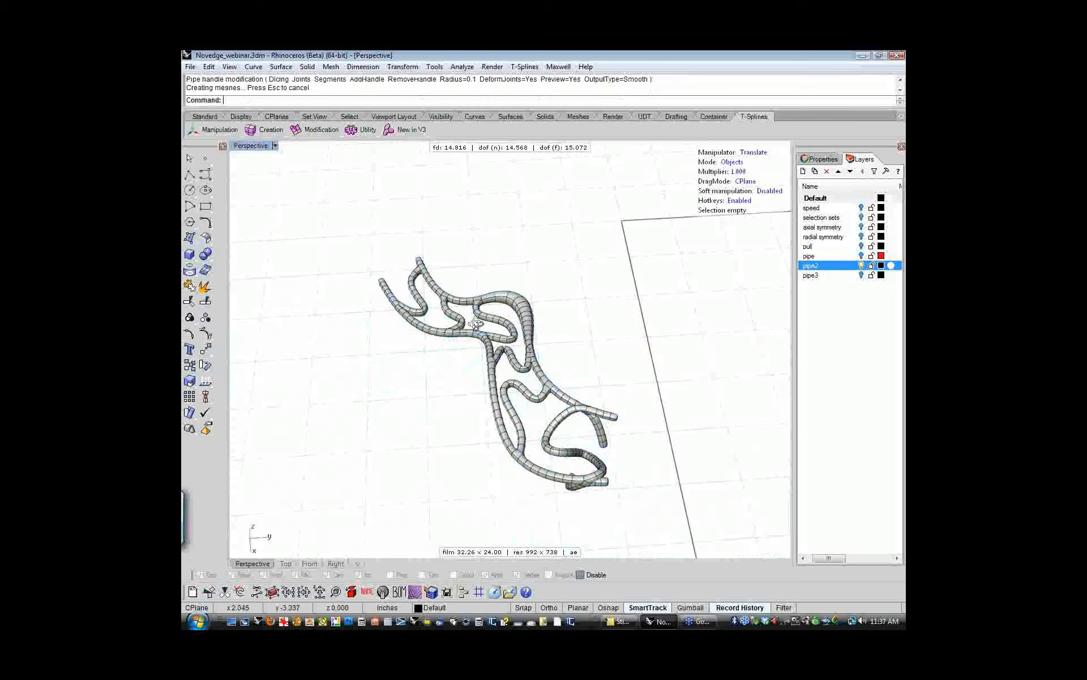
- Examine the branching pipe from several angles, especially the thickened arch and the joints
{"action": "right_click_drag", "start_coordinate": [476, 323], "coordinate": [481, 311]}
{"action": "scroll", "coordinate": [481, 311], "scroll_direction": "up", "scroll_amount": 12}
{"action": "scroll", "coordinate": [481, 310], "scroll_direction": "down", "scroll_amount": 8}
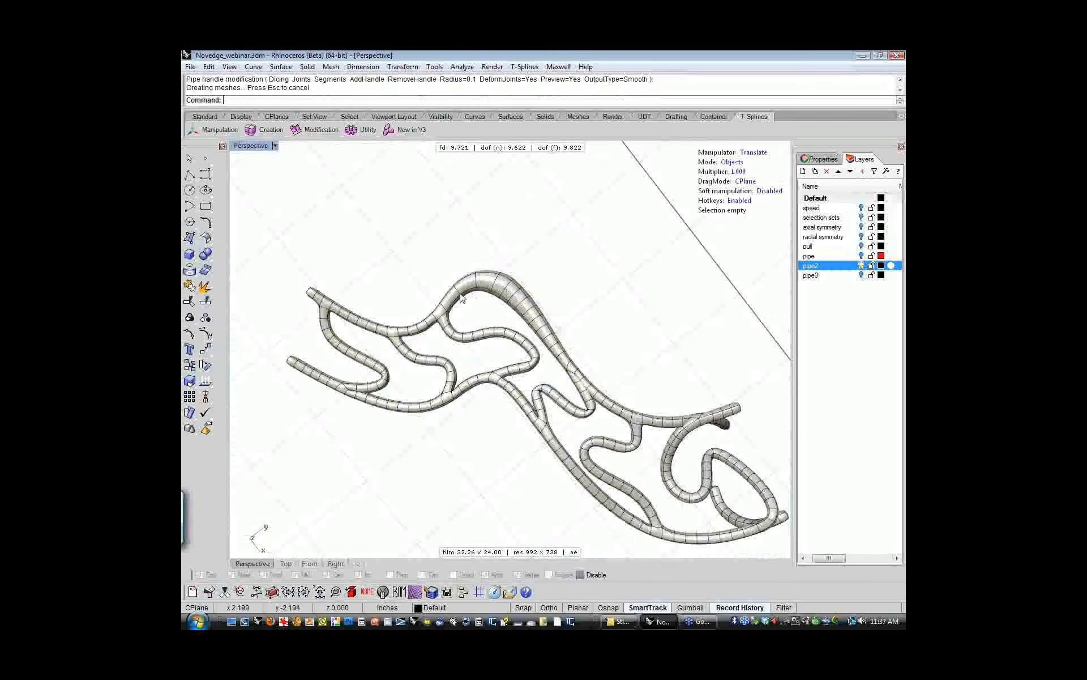
{"action": "right_click_drag", "start_coordinate": [547, 405], "coordinate": [483, 356]}
{"action": "scroll", "coordinate": [483, 356], "scroll_direction": "down", "scroll_amount": 6}
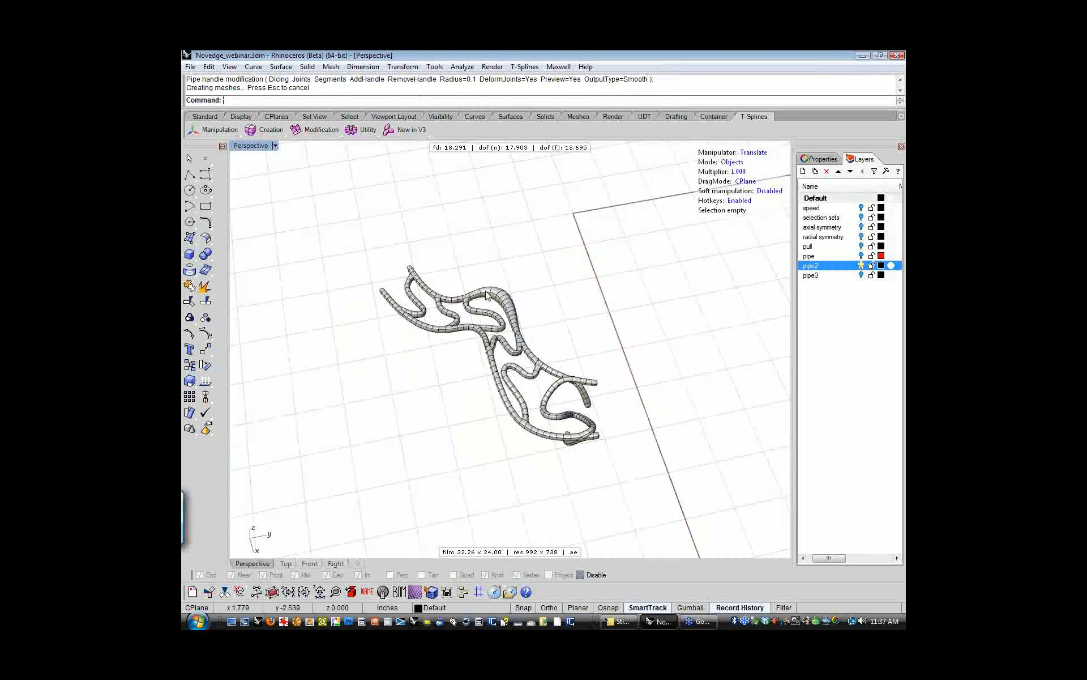
{"action": "scroll", "coordinate": [555, 365], "scroll_direction": "up", "scroll_amount": 10}
{"action": "scroll", "coordinate": [555, 365], "scroll_direction": "down", "scroll_amount": 10}
{"action": "right_click_drag", "start_coordinate": [556, 362], "coordinate": [558, 325]}
{"action": "scroll", "coordinate": [750, 314], "scroll_direction": "up", "scroll_amount": 2}
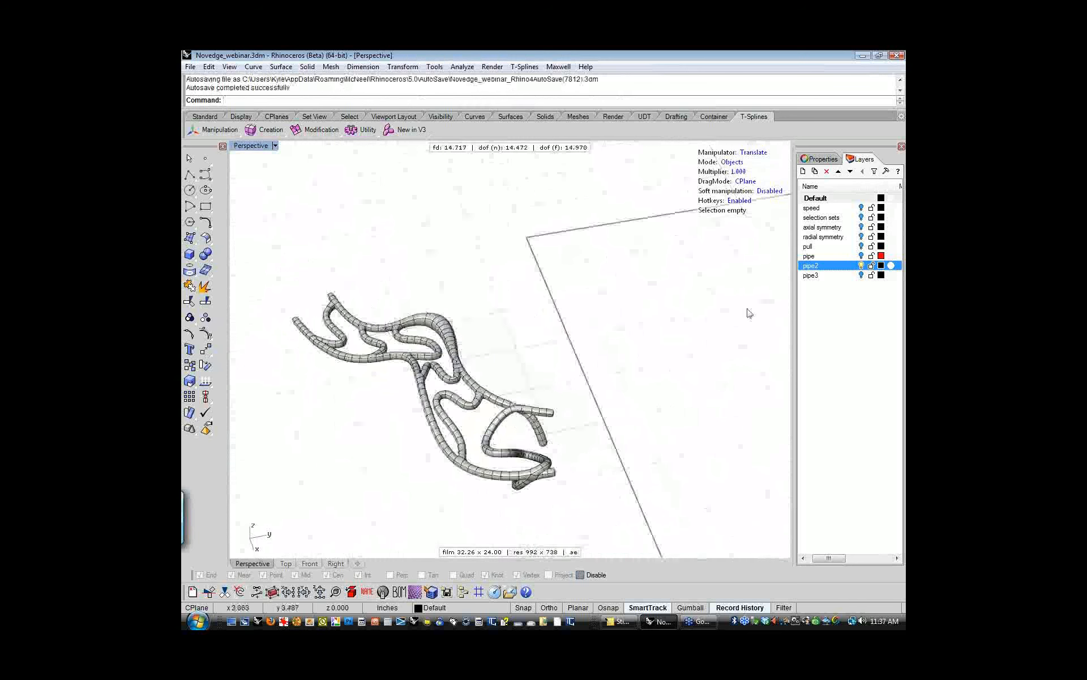
- Switch to the pipe3 layer with its figure curves and delete the branching pipe surface
{"action": "left_click", "coordinate": [861, 275]}
{"action": "right_click_drag", "start_coordinate": [570, 375], "coordinate": [592, 405], "text": "shift"}
{"action": "scroll", "coordinate": [592, 405], "scroll_direction": "down", "scroll_amount": 4}
{"action": "left_click", "coordinate": [516, 394]}
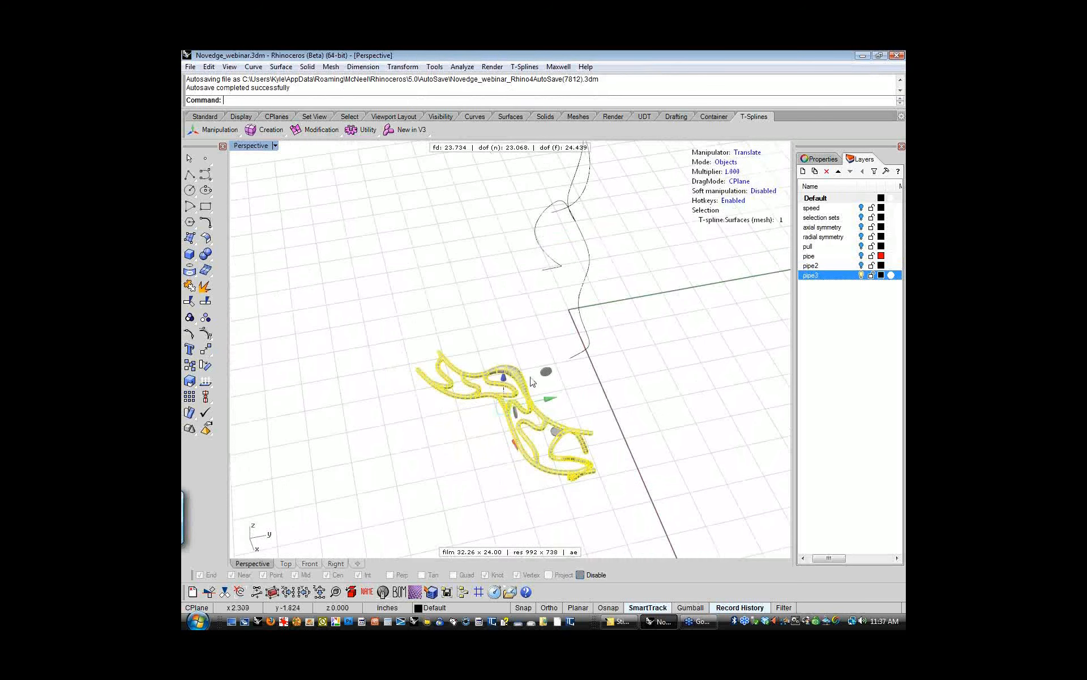
{"action": "key", "text": "Delete"}
- Run the T-Splines pipe command on the three pipe3 figure curves and set the default radius to 0.5
{"action": "right_click_drag", "start_coordinate": [521, 381], "coordinate": [612, 236], "text": "shift"}
{"action": "scroll", "coordinate": [509, 409], "scroll_direction": "up", "scroll_amount": 2}
{"action": "left_click_drag", "start_coordinate": [608, 214], "coordinate": [452, 379]}
{"action": "left_click", "coordinate": [408, 129]}
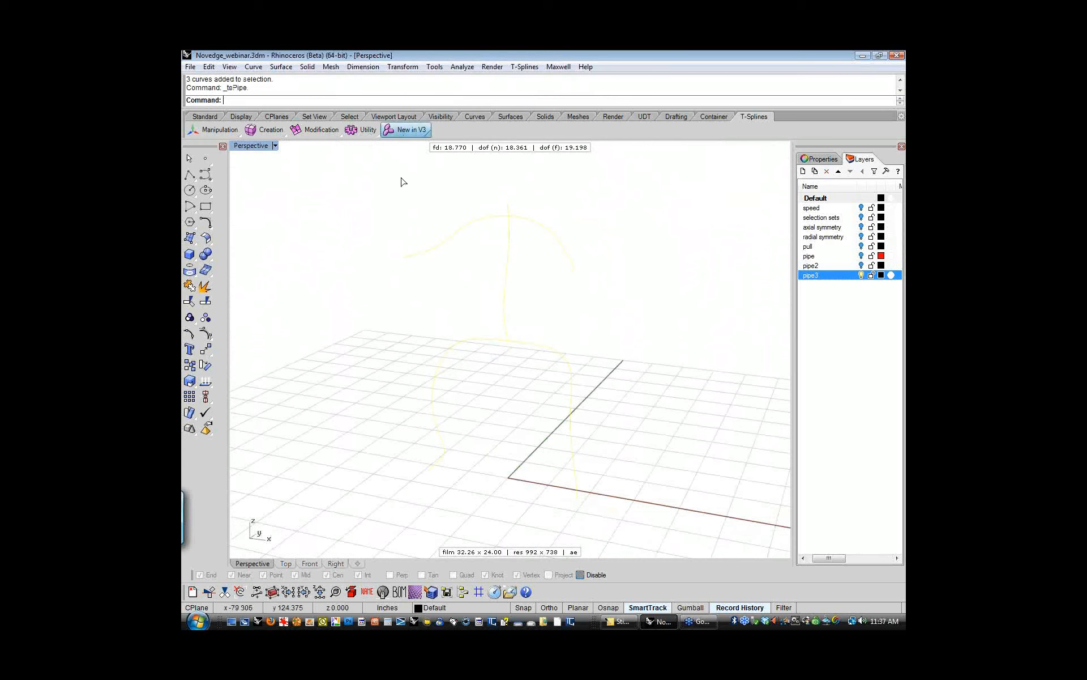
{"action": "right_click_drag", "start_coordinate": [408, 252], "coordinate": [426, 323]}
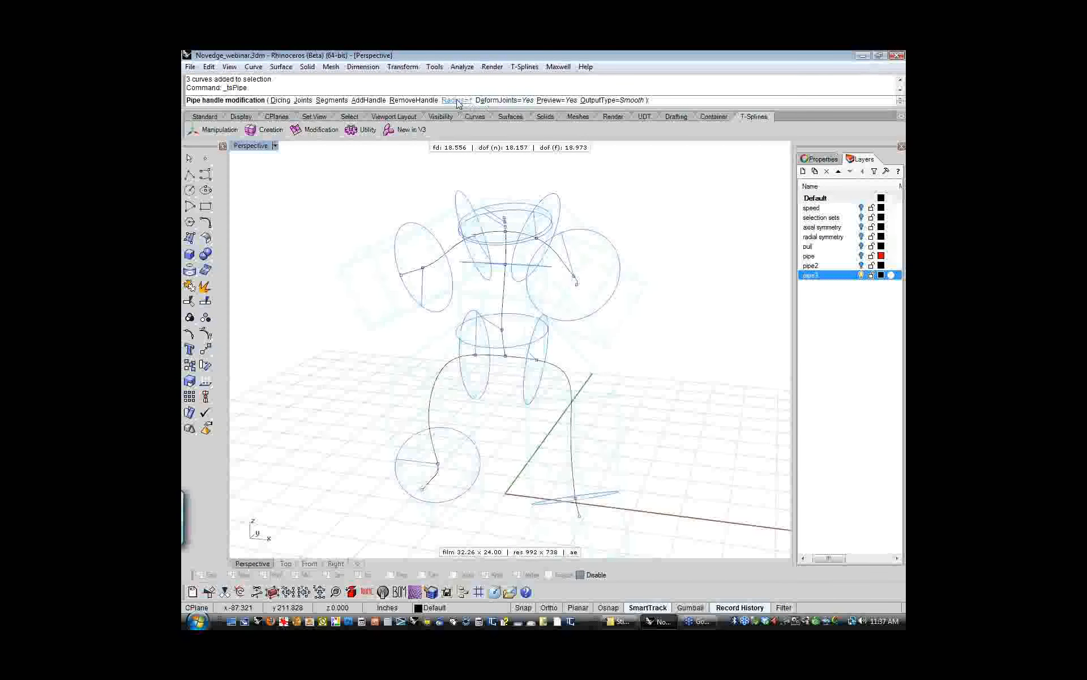
{"action": "left_click", "coordinate": [456, 100]}
{"action": "type", "text": ".5"}
{"action": "key", "text": "Return"}
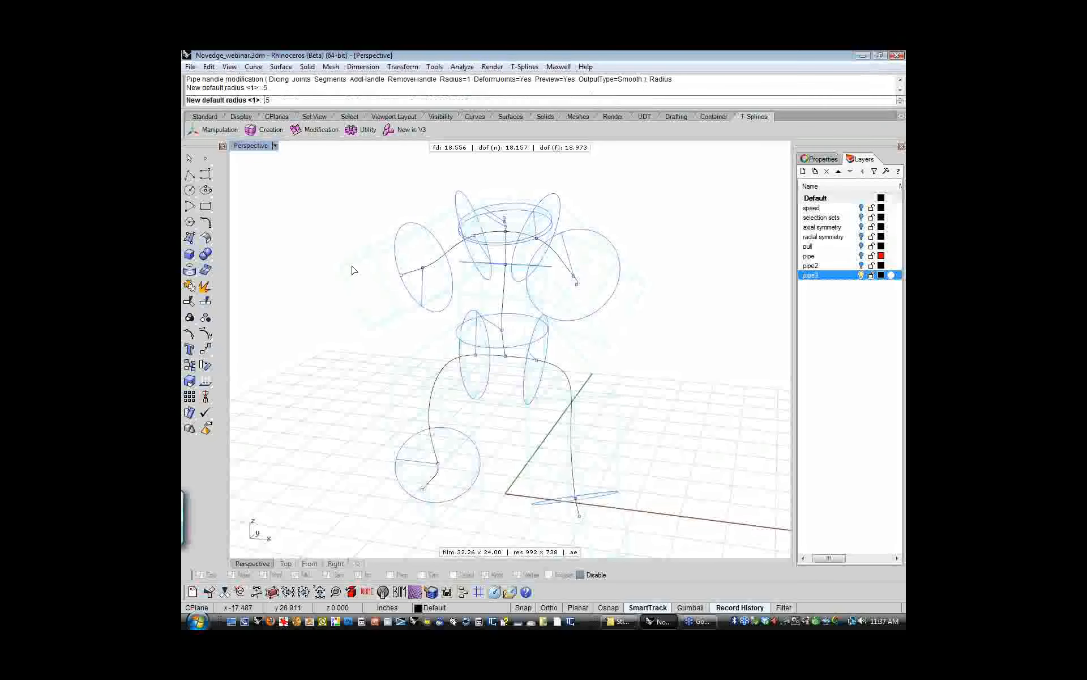
- Reduce the pipe radius at the handles on both hand ends of the arm curve
{"action": "right_click_drag", "start_coordinate": [522, 375], "coordinate": [530, 410], "text": "shift"}
{"action": "left_click", "coordinate": [420, 322]}
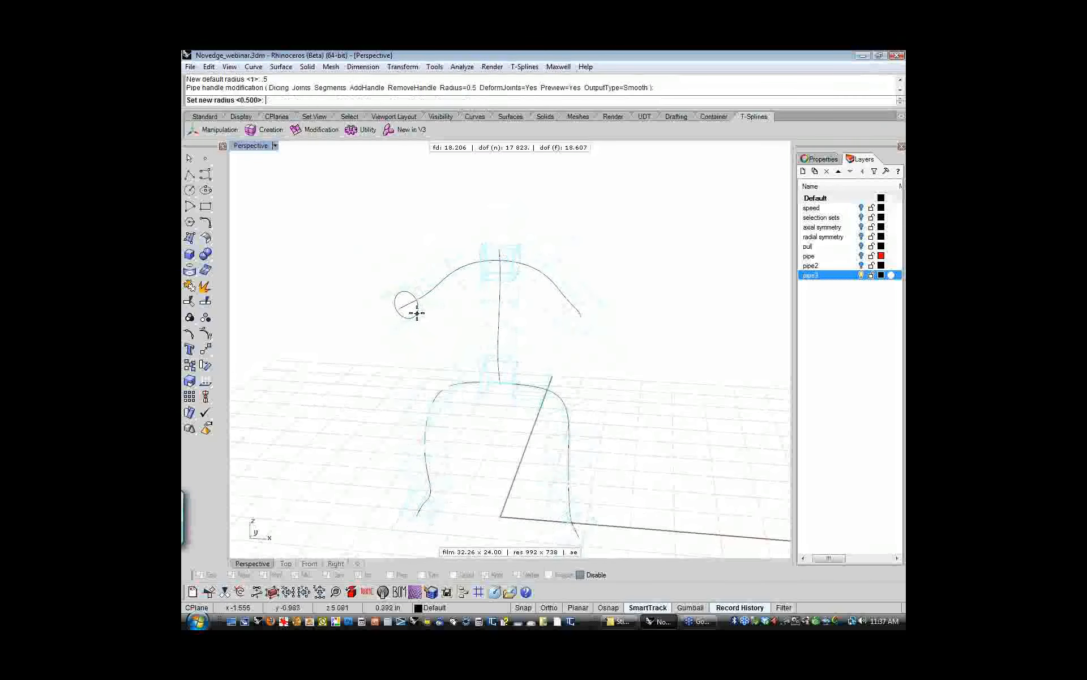
{"action": "left_click", "coordinate": [576, 337]}
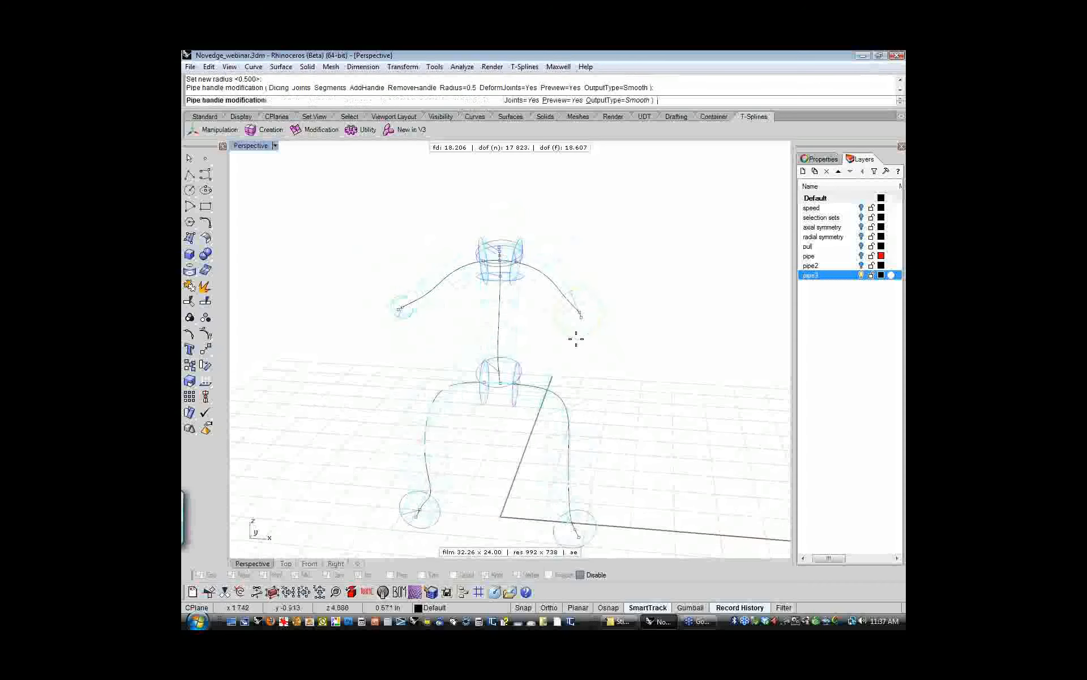
{"action": "left_click", "coordinate": [580, 316]}
{"action": "left_click", "coordinate": [582, 326]}
- Reduce the pipe radius at the handles on both foot ends of the leg curve
{"action": "right_click_drag", "start_coordinate": [562, 497], "coordinate": [575, 459], "text": "shift"}
{"action": "left_click", "coordinate": [572, 486]}
{"action": "left_click", "coordinate": [580, 486]}
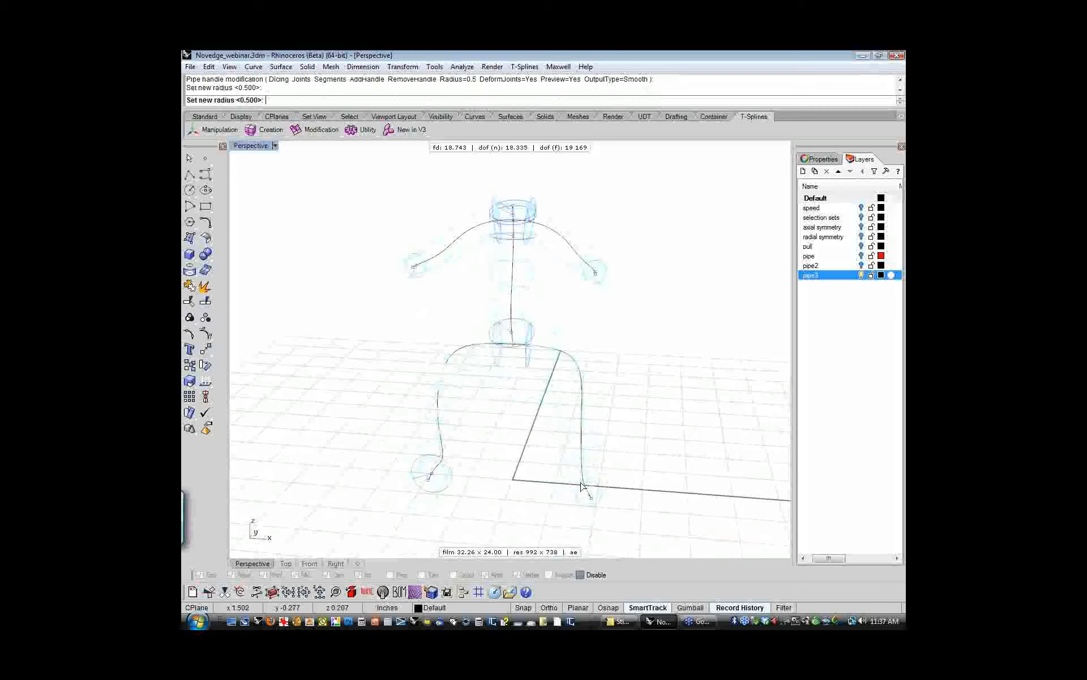
{"action": "left_click", "coordinate": [441, 482]}
{"action": "left_click", "coordinate": [439, 472]}
- Enlarge the radii of the handles at the neck and upper torso of the spine curve
{"action": "right_click_drag", "start_coordinate": [501, 409], "coordinate": [505, 434], "text": "shift"}
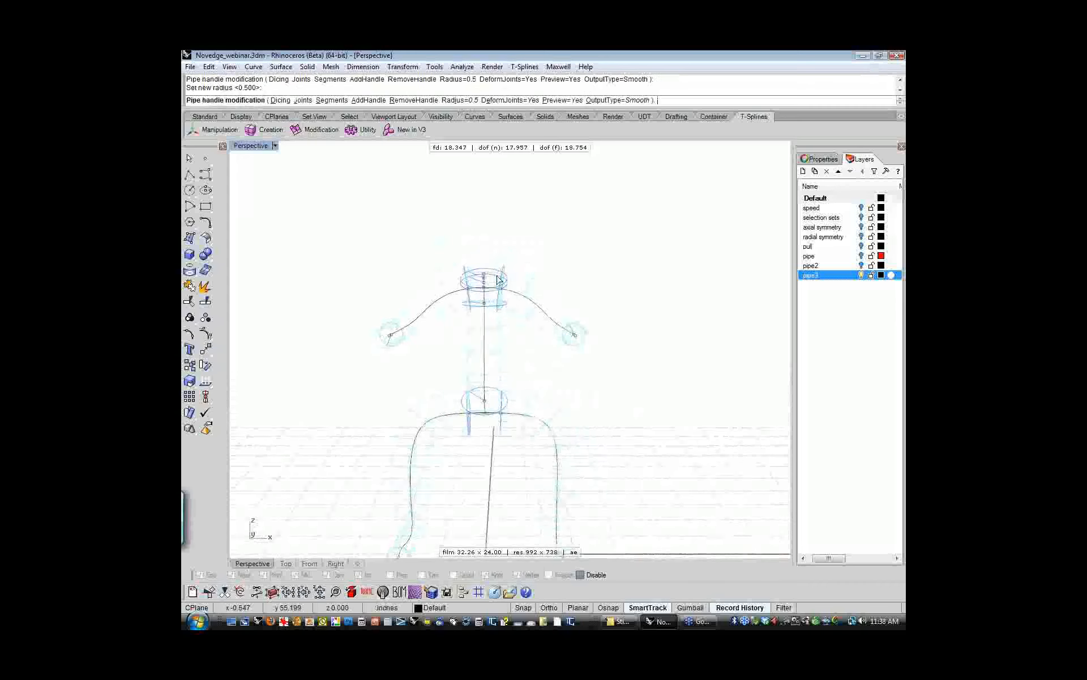
{"action": "scroll", "coordinate": [493, 283], "scroll_direction": "up", "scroll_amount": 6}
{"action": "left_click", "coordinate": [493, 292]}
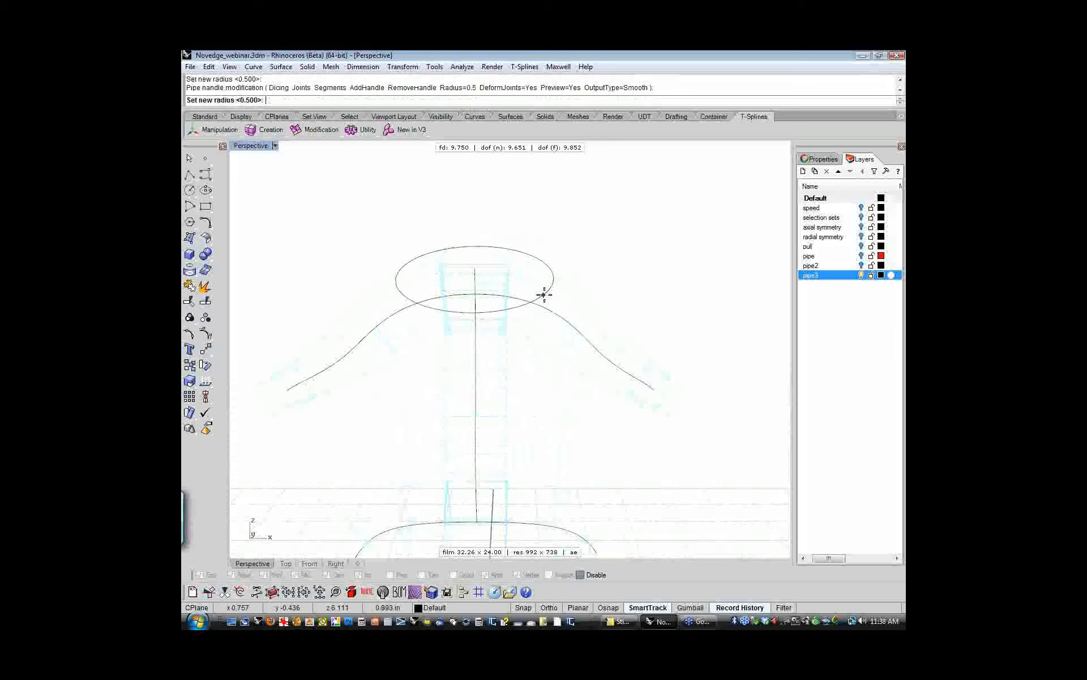
{"action": "left_click", "coordinate": [543, 291]}
{"action": "left_click", "coordinate": [492, 307]}
{"action": "left_click", "coordinate": [527, 306]}
{"action": "left_click", "coordinate": [492, 331]}
{"action": "left_click", "coordinate": [511, 336]}
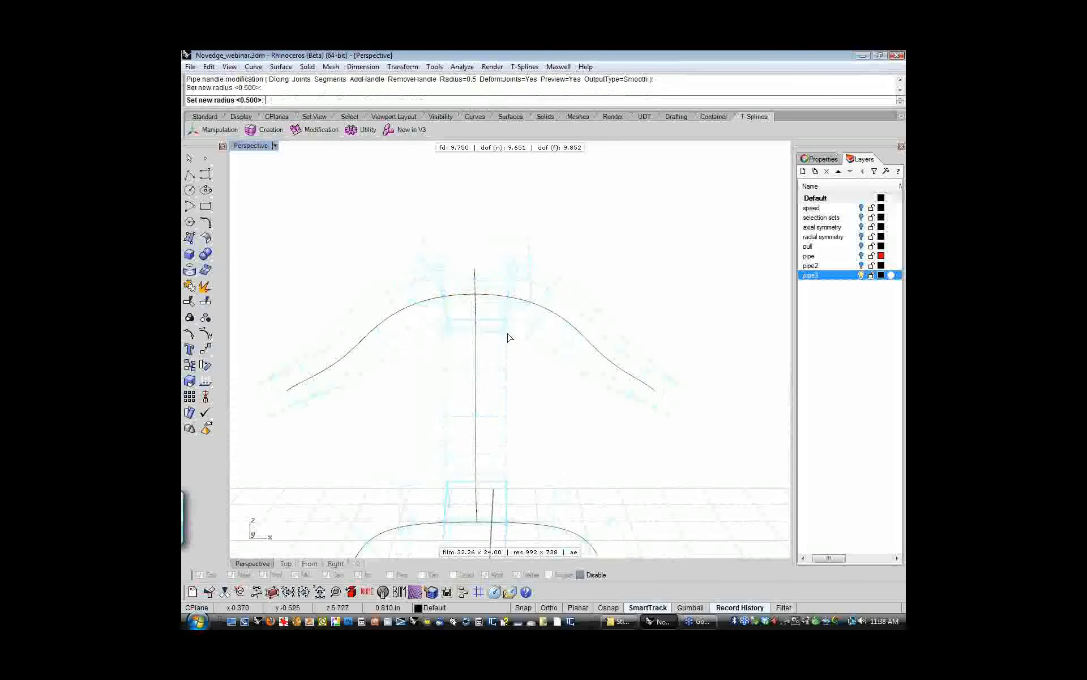
- Reduce the radii of the handles around the hip joint and finish the smooth figure pipe
{"action": "left_click", "coordinate": [516, 493]}
{"action": "left_click", "coordinate": [498, 494]}
{"action": "scroll", "coordinate": [524, 477], "scroll_direction": "down", "scroll_amount": 2}
{"action": "mouse_move", "coordinate": [523, 480]}
{"action": "right_mouse_down"}
{"action": "mouse_move", "coordinate": [556, 451]}
{"action": "mouse_move", "coordinate": [520, 492]}
{"action": "right_mouse_up"}
{"action": "left_click", "coordinate": [520, 491]}
{"action": "left_click", "coordinate": [519, 493]}
{"action": "left_click", "coordinate": [491, 488]}
{"action": "left_click", "coordinate": [492, 489]}
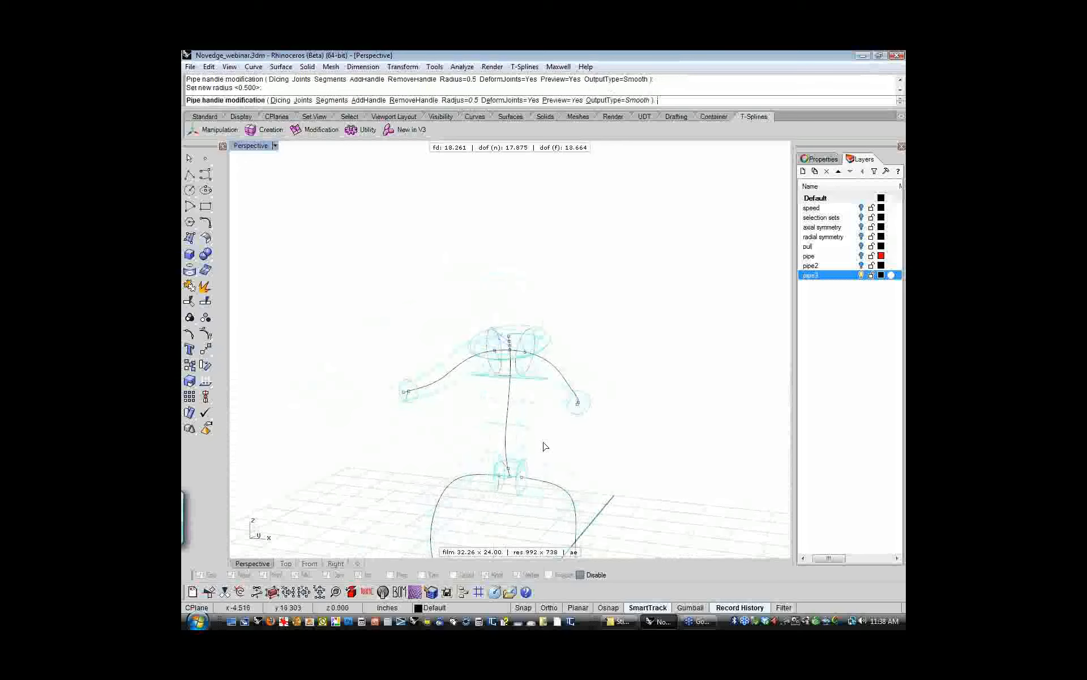
{"action": "right_click_drag", "start_coordinate": [597, 434], "coordinate": [552, 391]}
{"action": "key", "text": "Return"}
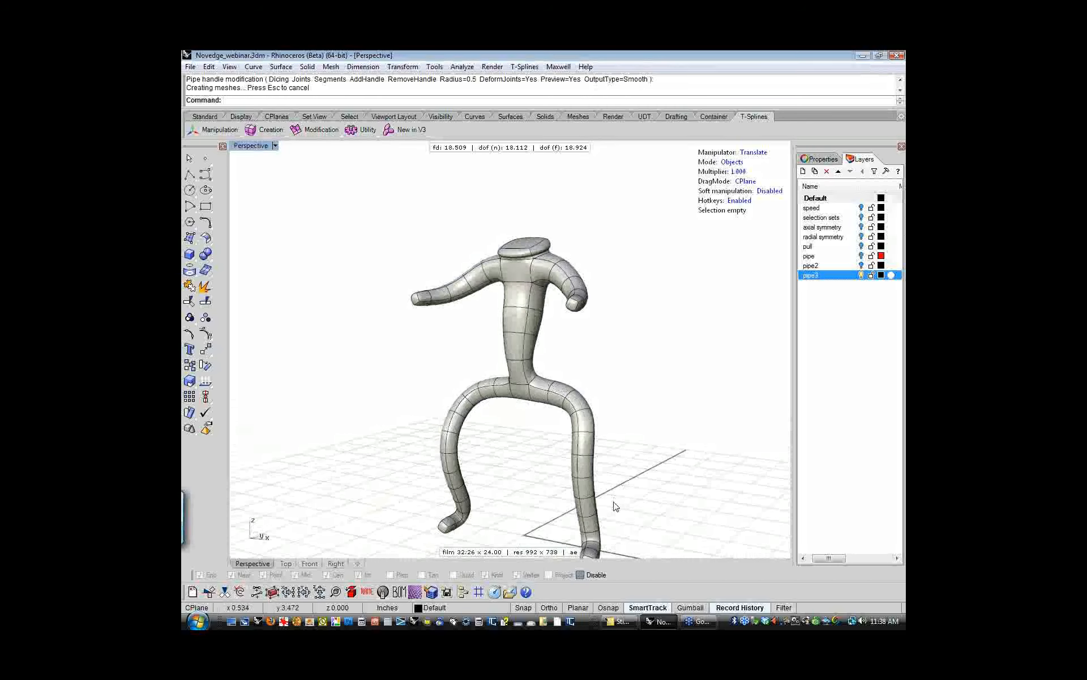
- Extrude the top face of the neck upward and pull a face of it forward to form a head
{"action": "right_click_drag", "start_coordinate": [648, 439], "coordinate": [553, 434]}
{"action": "scroll", "coordinate": [547, 306], "scroll_direction": "up", "scroll_amount": 7}
{"action": "scroll", "coordinate": [547, 312], "scroll_direction": "down", "scroll_amount": 5}
{"action": "right_click_drag", "start_coordinate": [487, 324], "coordinate": [532, 350]}
{"action": "key", "text": "d"}
{"action": "left_click", "coordinate": [531, 287]}
{"action": "left_click_drag", "start_coordinate": [529, 246], "coordinate": [528, 199], "text": "alt"}
{"action": "left_click_drag", "start_coordinate": [569, 247], "coordinate": [500, 250]}
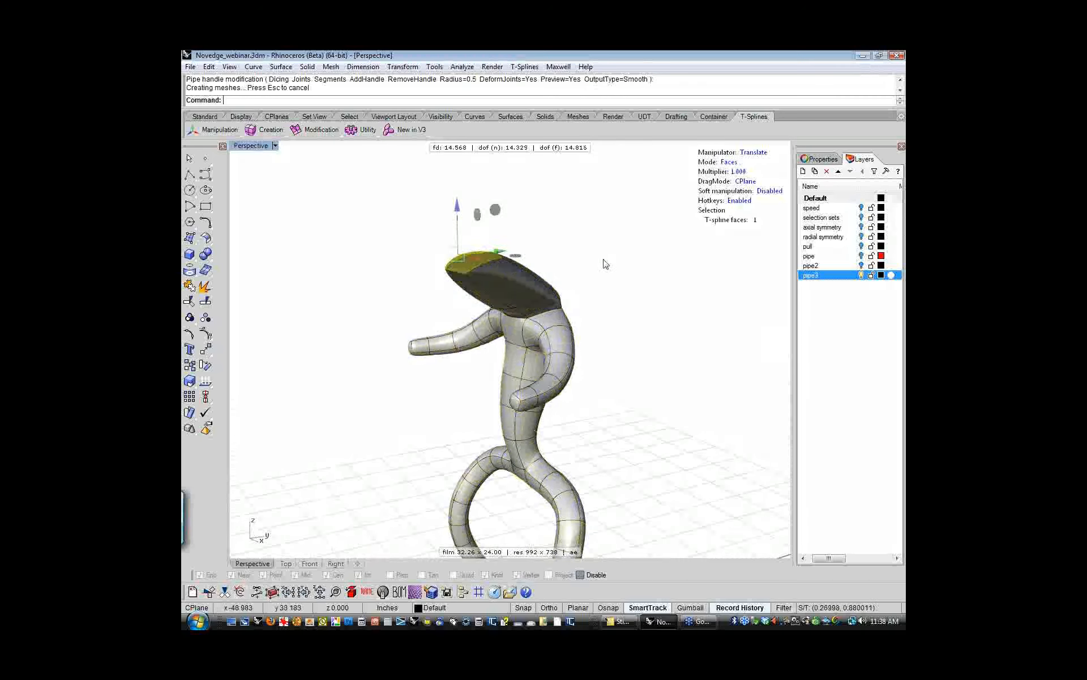
{"action": "left_click", "coordinate": [604, 260]}
- Move a single face on the figure's chest slightly forward
{"action": "right_click_drag", "start_coordinate": [507, 338], "coordinate": [502, 398]}
{"action": "left_click", "coordinate": [515, 327]}
{"action": "right_click_drag", "start_coordinate": [586, 395], "coordinate": [475, 410]}
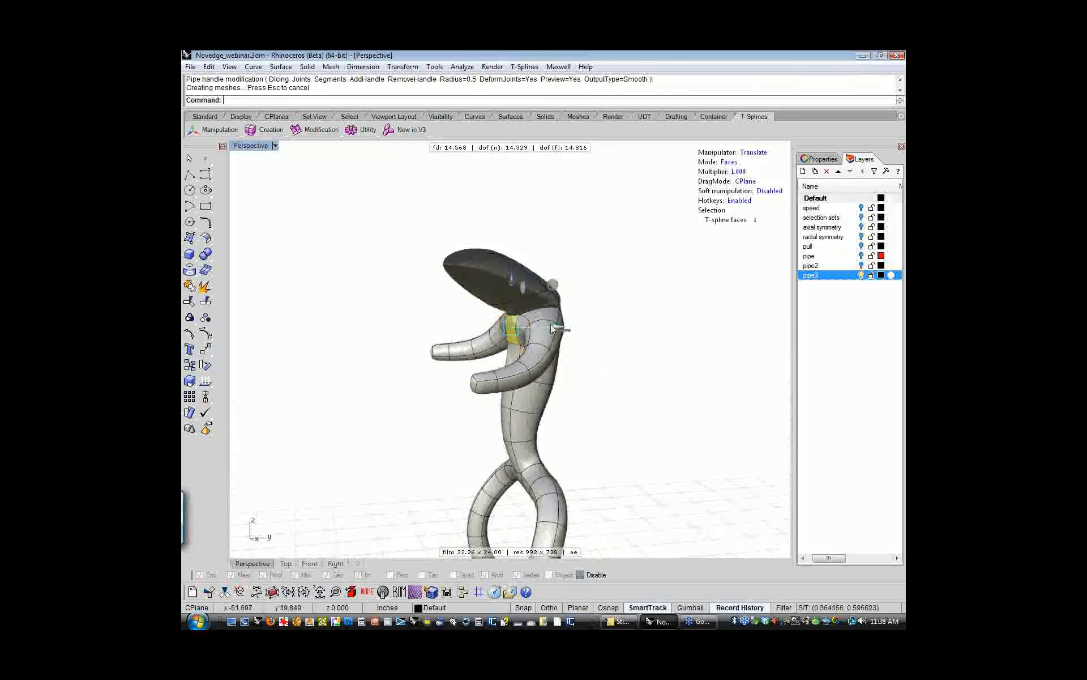
{"action": "left_click_drag", "start_coordinate": [548, 324], "coordinate": [535, 325]}
{"action": "left_click", "coordinate": [425, 439]}
- Examine the reshaped figure's head, torso and limbs from the front and side
{"action": "right_click_drag", "start_coordinate": [425, 439], "coordinate": [560, 439]}
{"action": "scroll", "coordinate": [404, 433], "scroll_direction": "down", "scroll_amount": 8}
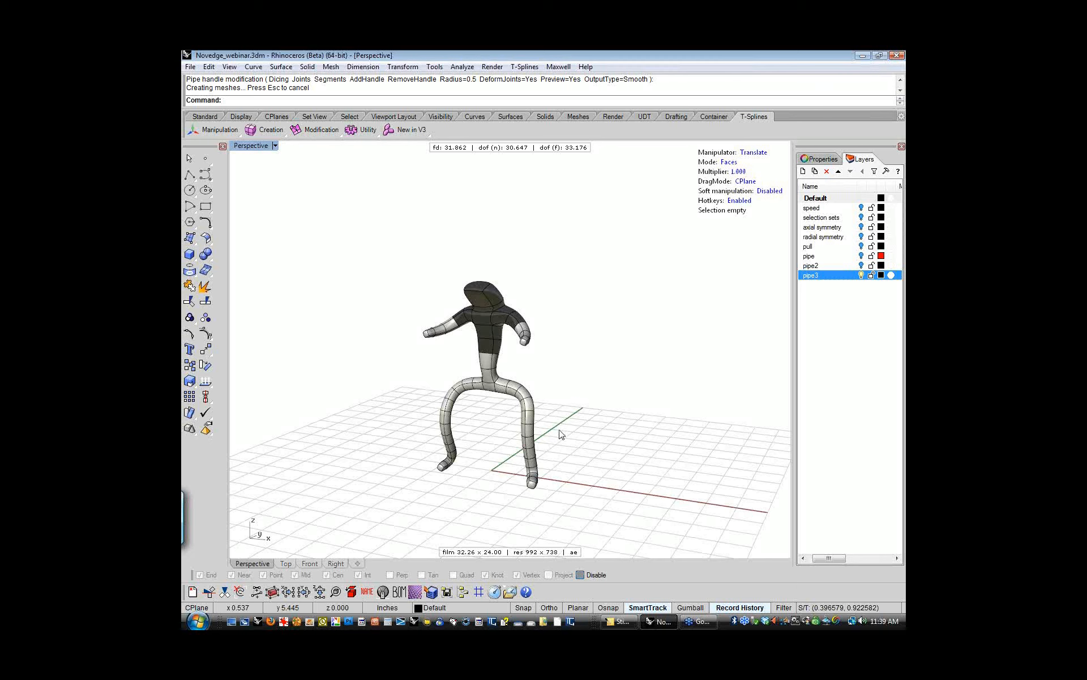
{"action": "right_click_drag", "start_coordinate": [568, 413], "coordinate": [415, 400]}
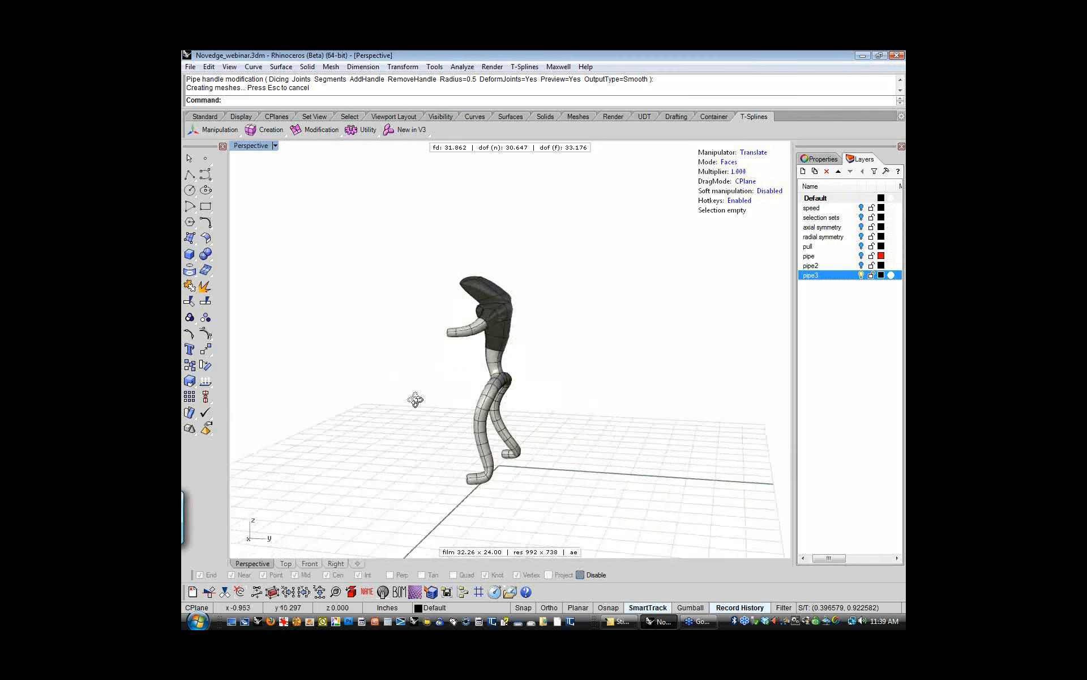
{"action": "scroll", "coordinate": [470, 362], "scroll_direction": "up", "scroll_amount": 8}
{"action": "right_click_drag", "start_coordinate": [471, 363], "coordinate": [600, 456]}
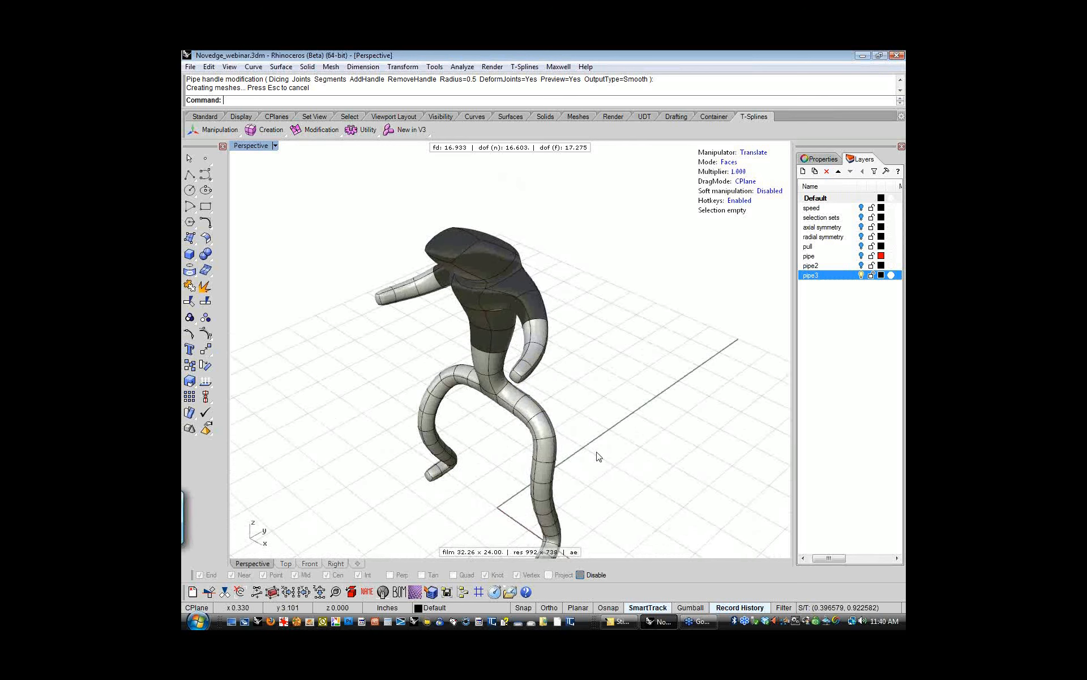
{"action": "right_click_drag", "start_coordinate": [594, 469], "coordinate": [594, 449]}
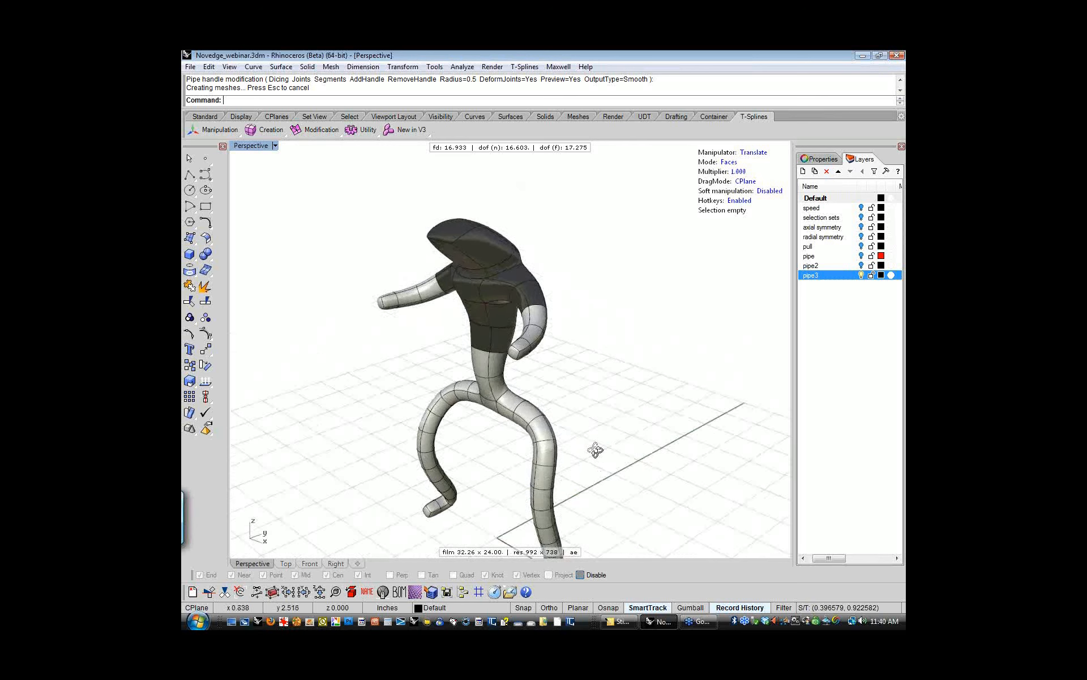
{"action": "scroll", "coordinate": [600, 445], "scroll_direction": "down", "scroll_amount": 5}
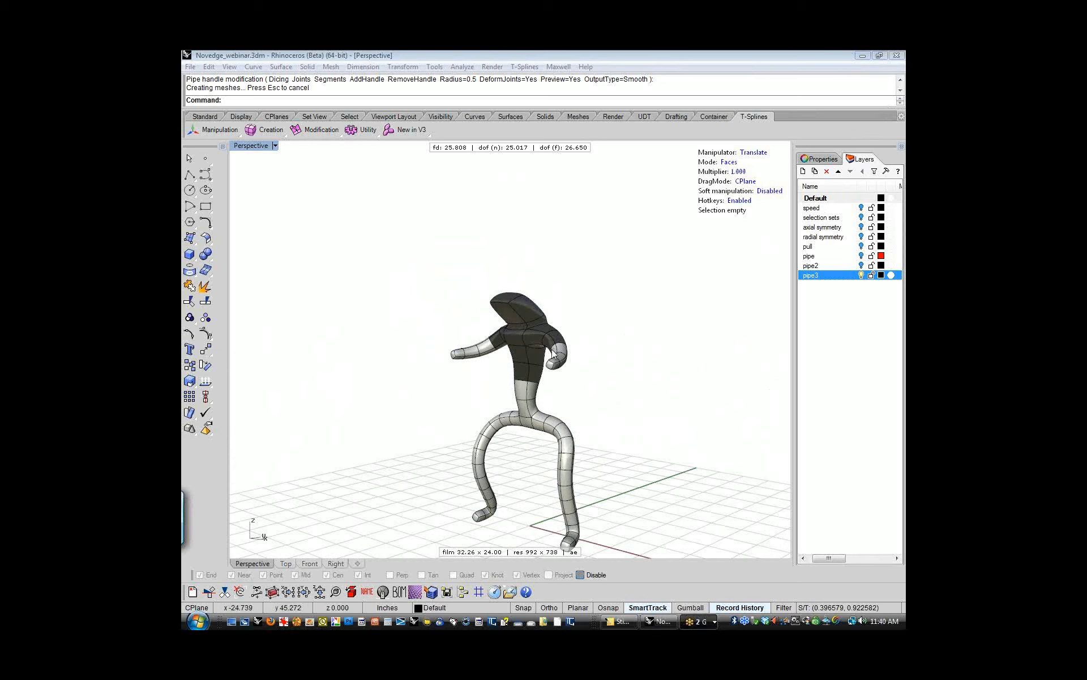
{"action": "left_click", "coordinate": [558, 356]}
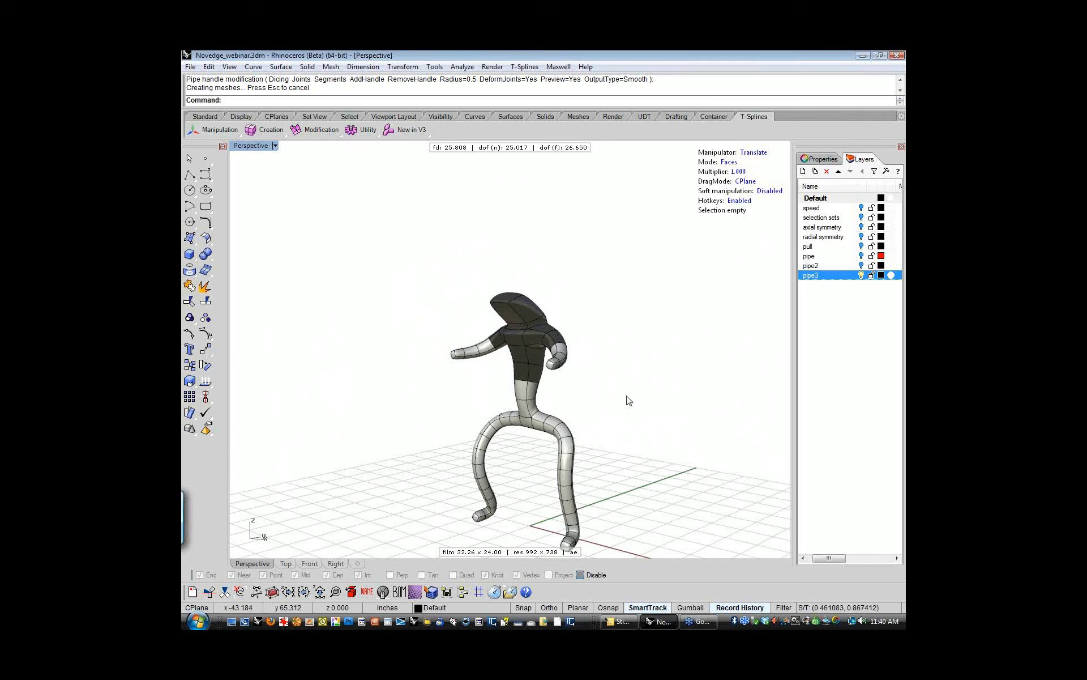
{"action": "right_click_drag", "start_coordinate": [631, 437], "coordinate": [557, 363]}
{"action": "left_click", "coordinate": [518, 367]}
{"action": "left_click", "coordinate": [587, 316]}
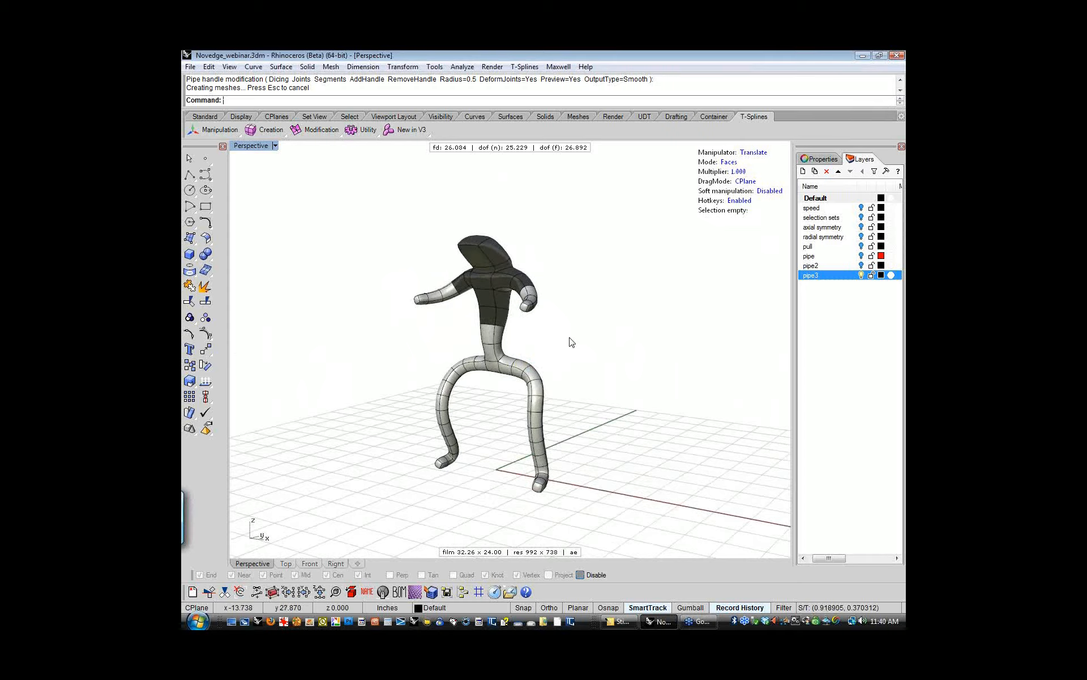
- Switch back to object selection and delete the figure's T-spline surface, keeping its curves
{"action": "key", "text": "f"}
{"action": "left_click", "coordinate": [523, 365]}
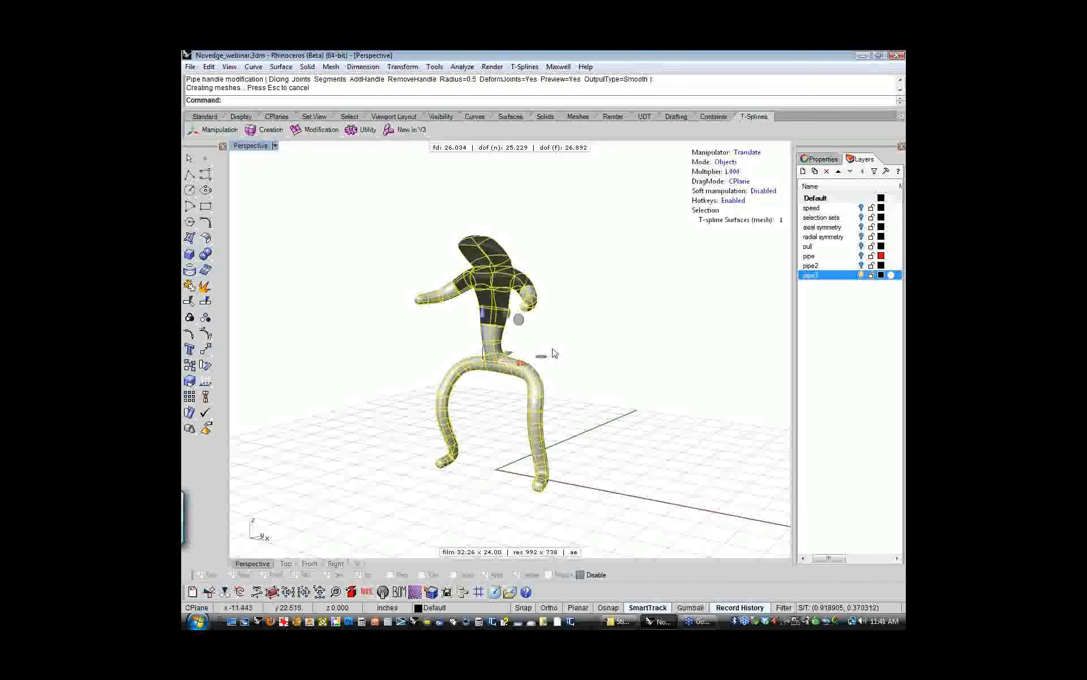
{"action": "key", "text": "Delete"}
{"action": "key", "text": "Left"}
{"action": "key", "text": "Left"}
{"action": "key", "text": "Left"}
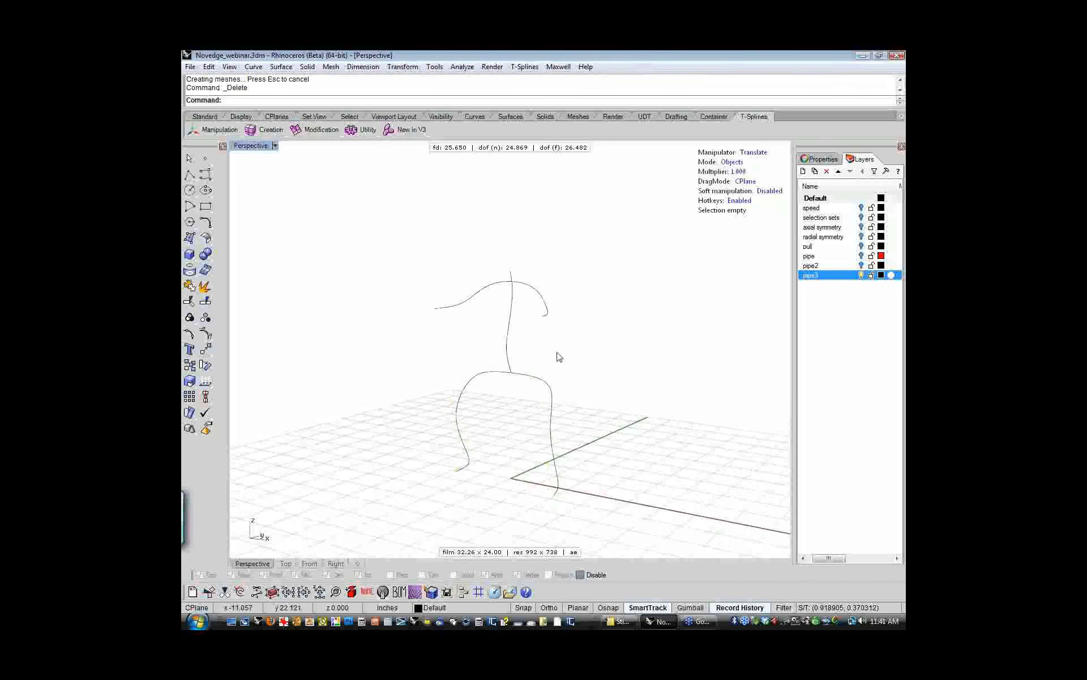
- Start a T-Splines pipe on the figure's three curves with a default radius of 0.1
{"action": "right_click_drag", "start_coordinate": [558, 357], "coordinate": [521, 323], "text": "shift"}
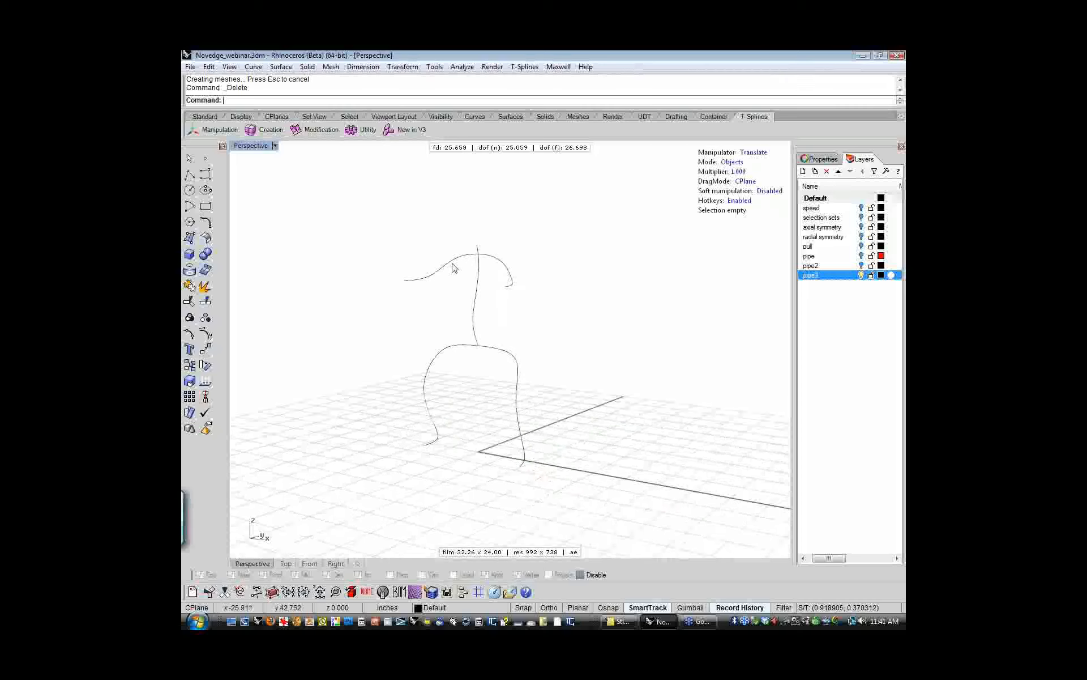
{"action": "left_click", "coordinate": [475, 318]}
{"action": "left_click", "coordinate": [526, 240]}
{"action": "left_click_drag", "start_coordinate": [526, 233], "coordinate": [408, 410]}
{"action": "right_click_drag", "start_coordinate": [411, 322], "coordinate": [404, 332], "text": "shift"}
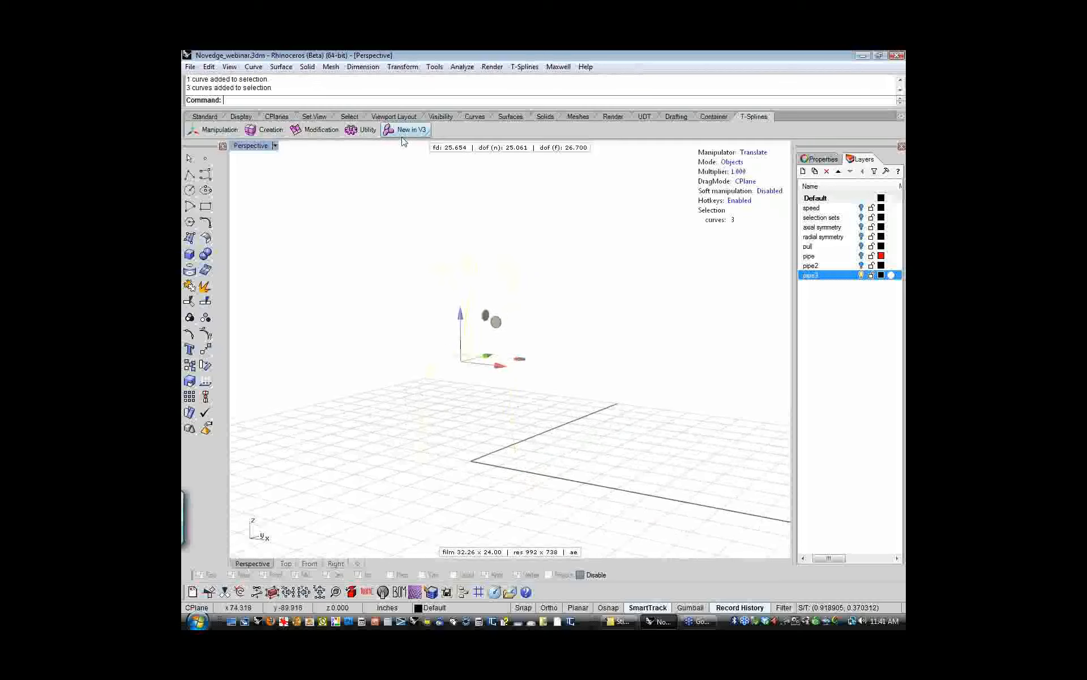
{"action": "left_click", "coordinate": [401, 136]}
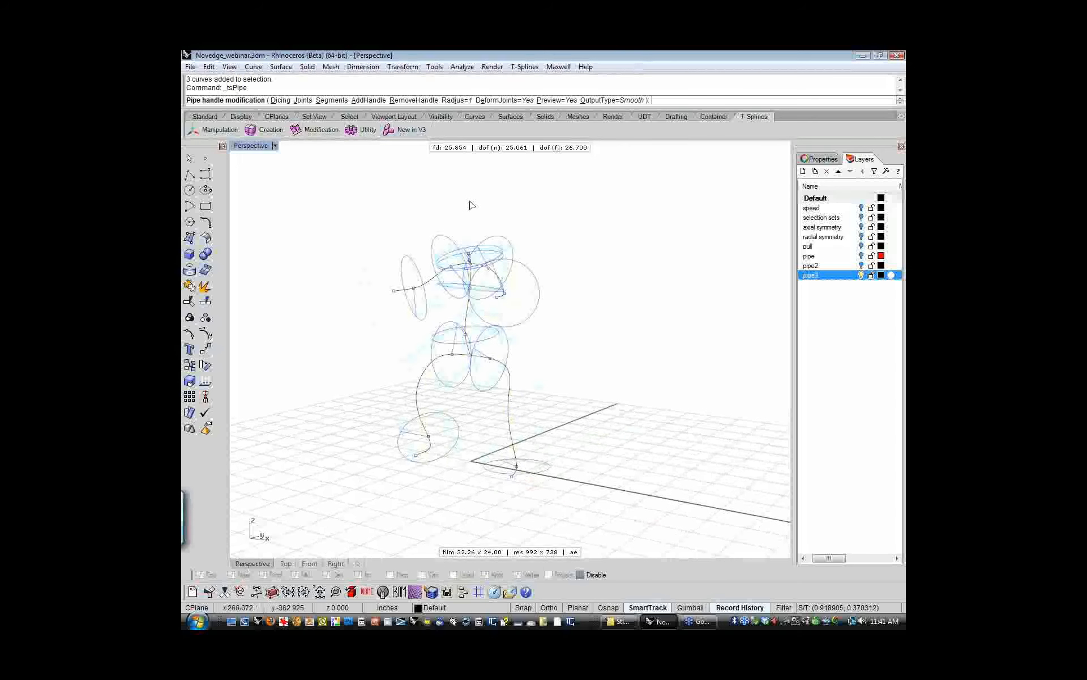
{"action": "left_click", "coordinate": [453, 100]}
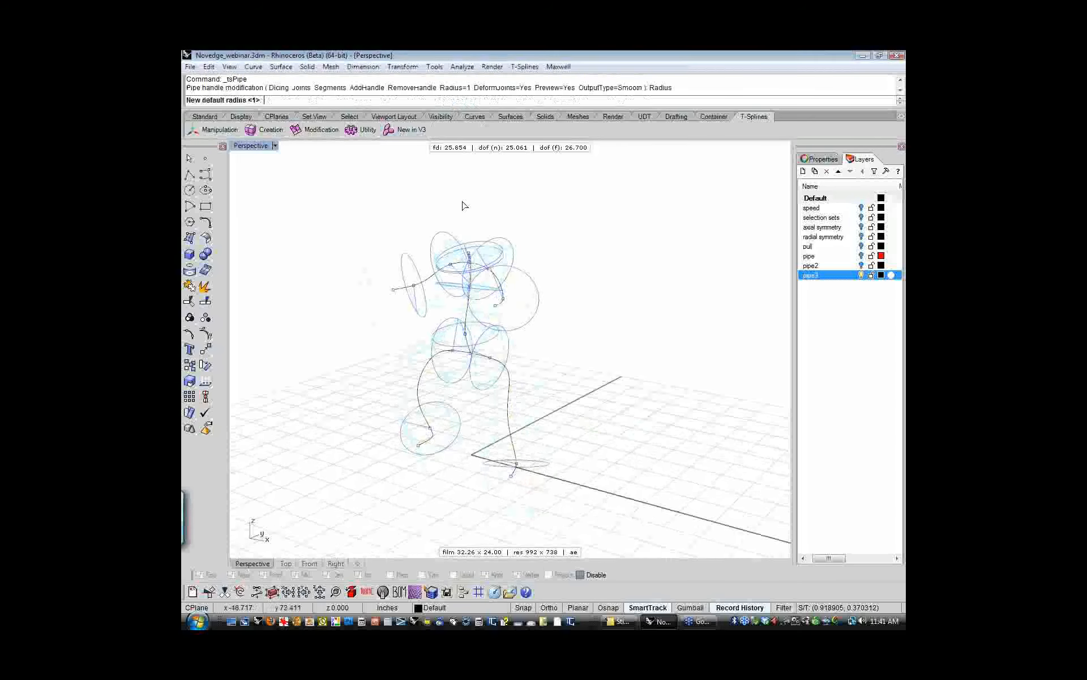
{"action": "type", "text": ".1"}
{"action": "key", "text": "Return"}
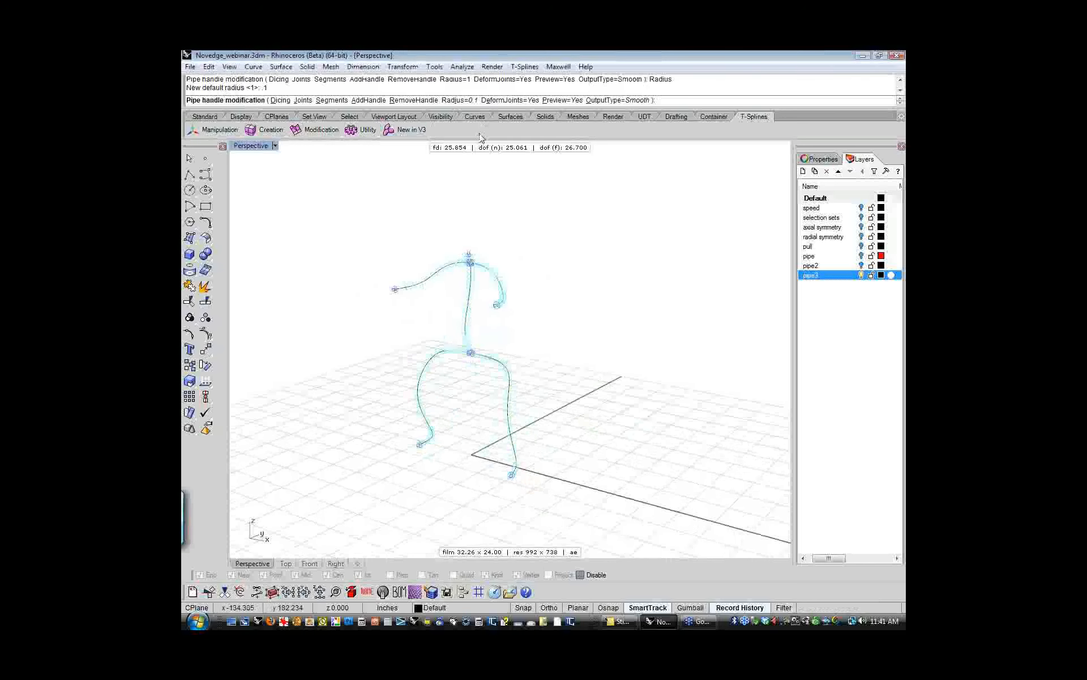
- Set the pipe's default radius to 0.5 and create the figure's surface
{"action": "left_click", "coordinate": [460, 105]}
{"action": "type", "text": ".5"}
{"action": "key", "text": "Return"}
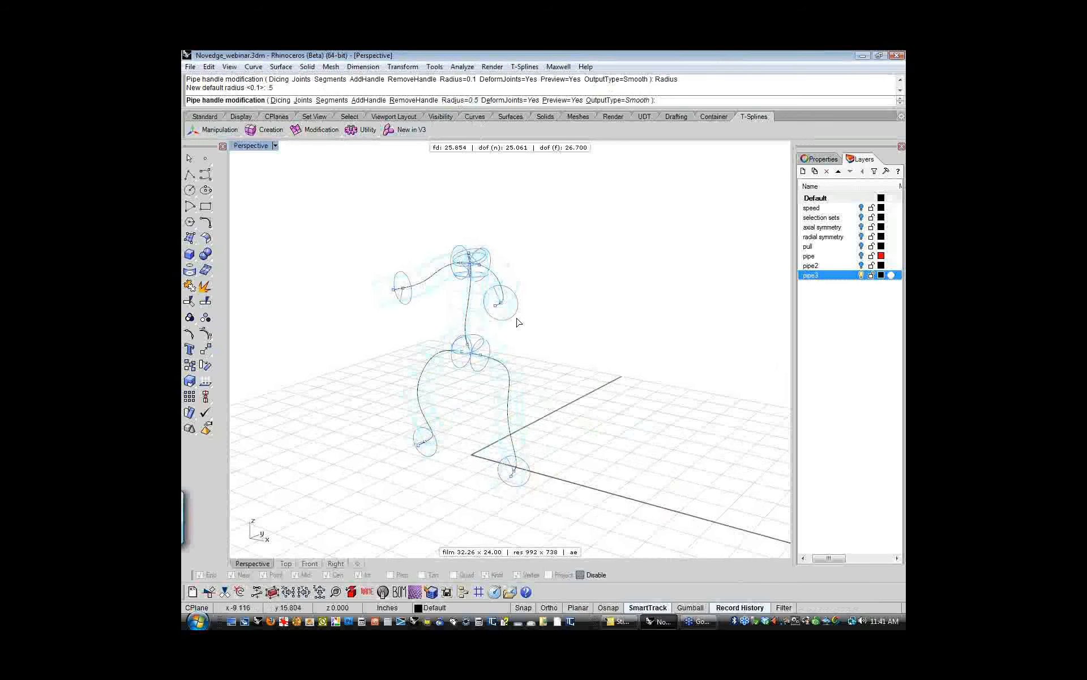
{"action": "key", "text": "Return"}
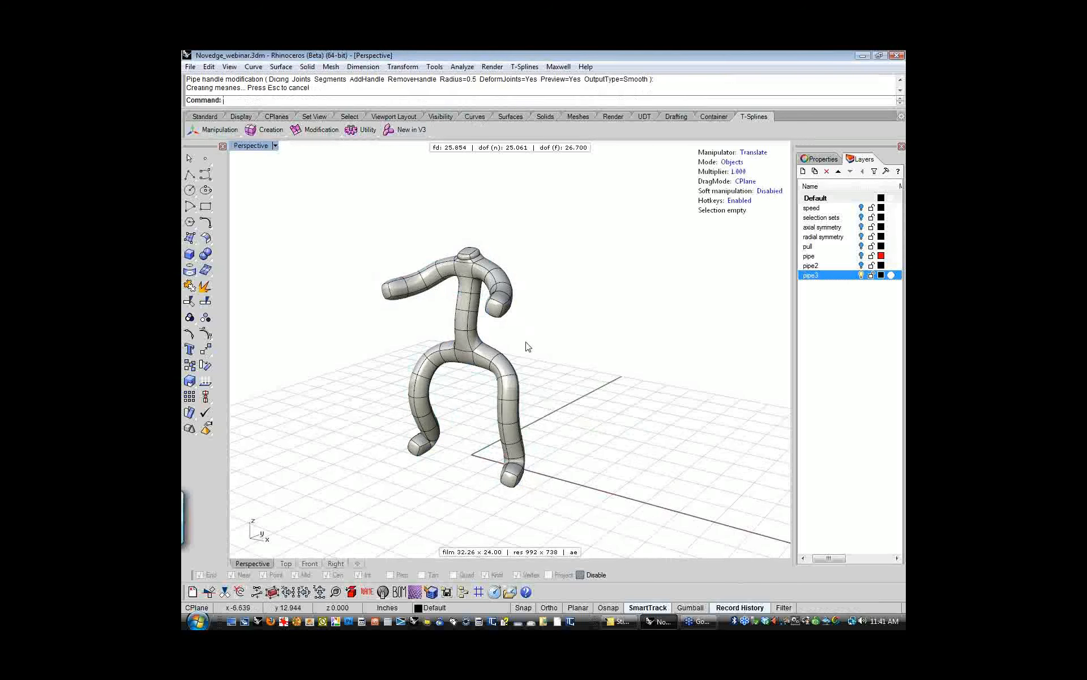
- Switch the perspective view of the piped figure to wireframe display
{"action": "right_click_drag", "start_coordinate": [528, 348], "coordinate": [537, 357]}
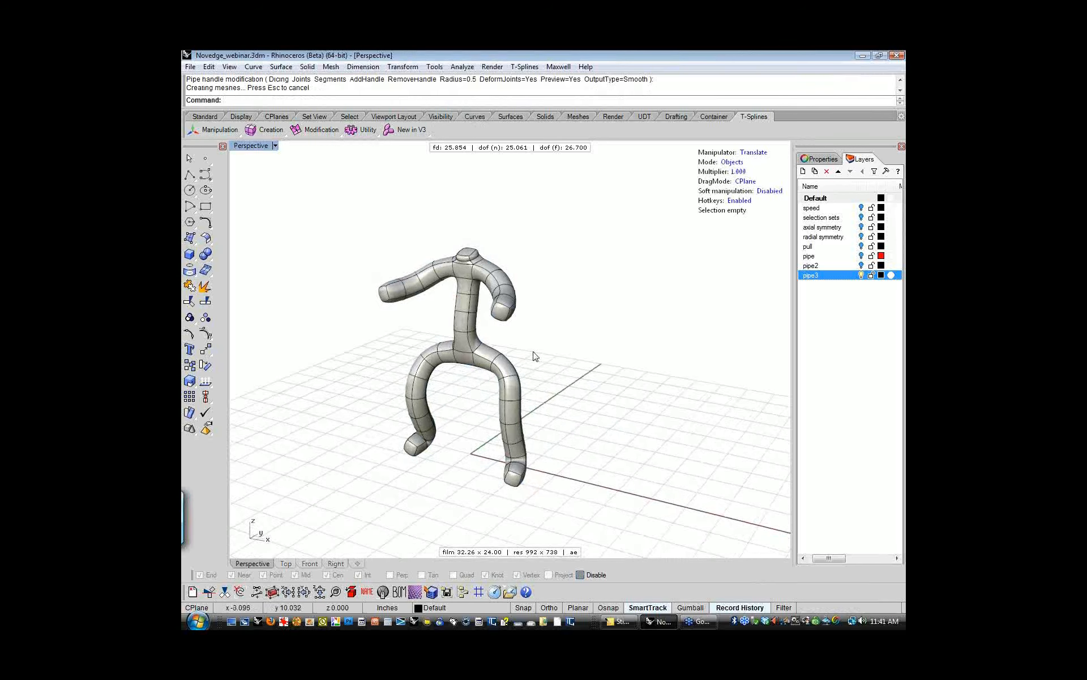
{"action": "middle_click", "coordinate": [515, 350]}
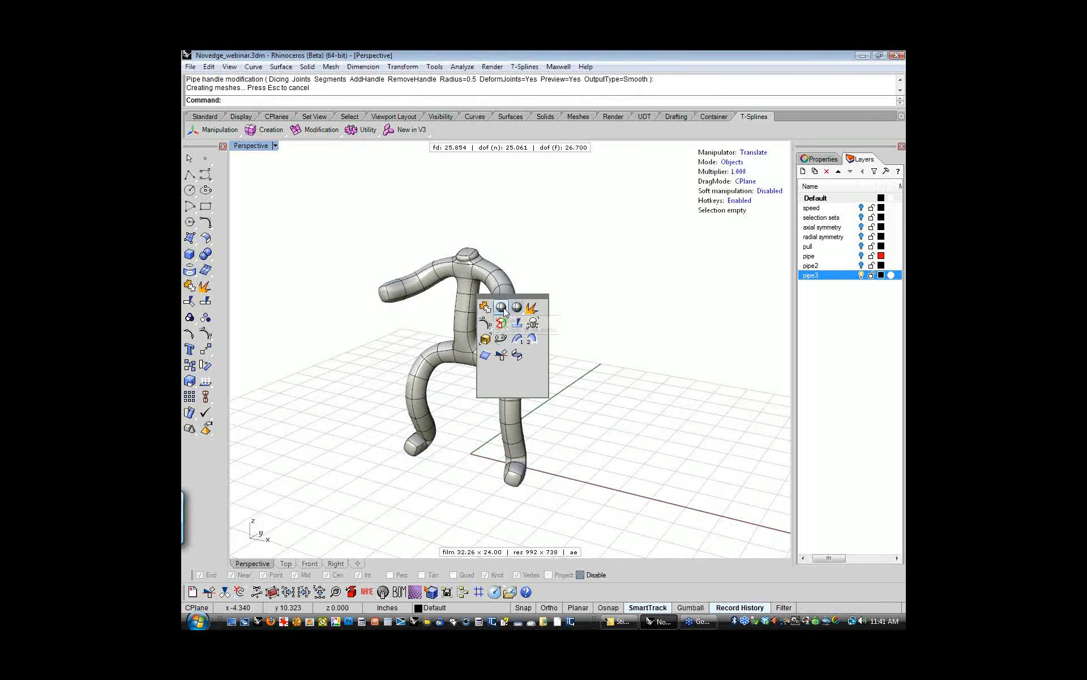
{"action": "right_click", "coordinate": [515, 312]}
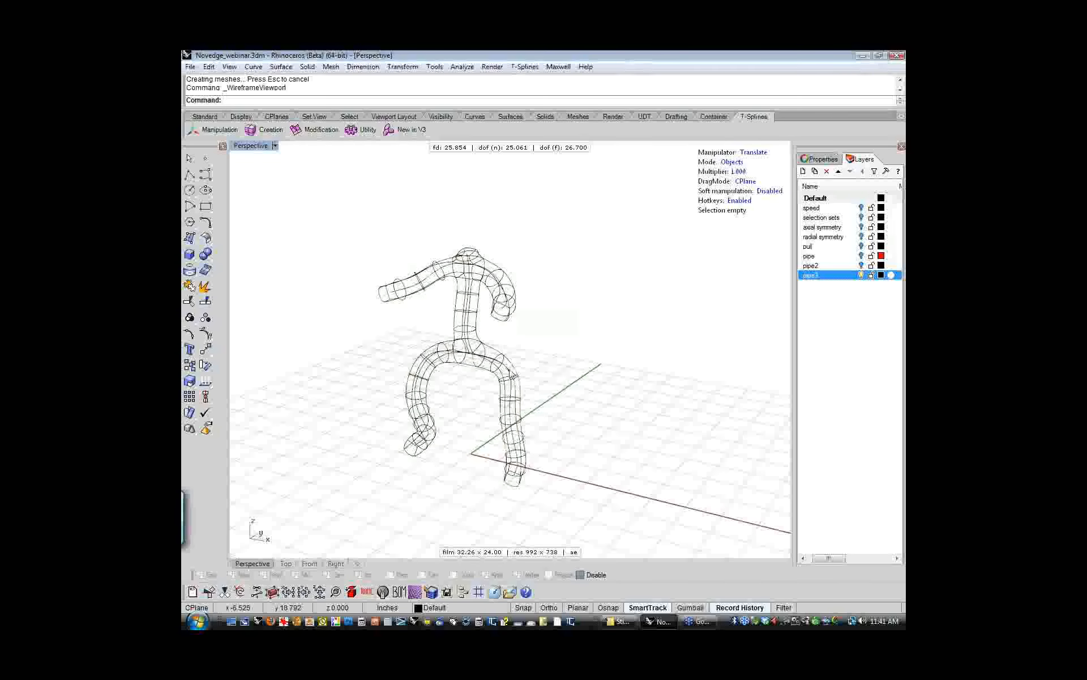
{"action": "left_click", "coordinate": [467, 324]}
{"action": "right_click_drag", "start_coordinate": [468, 324], "coordinate": [453, 327]}
{"action": "scroll", "coordinate": [453, 326], "scroll_direction": "up", "scroll_amount": 8}
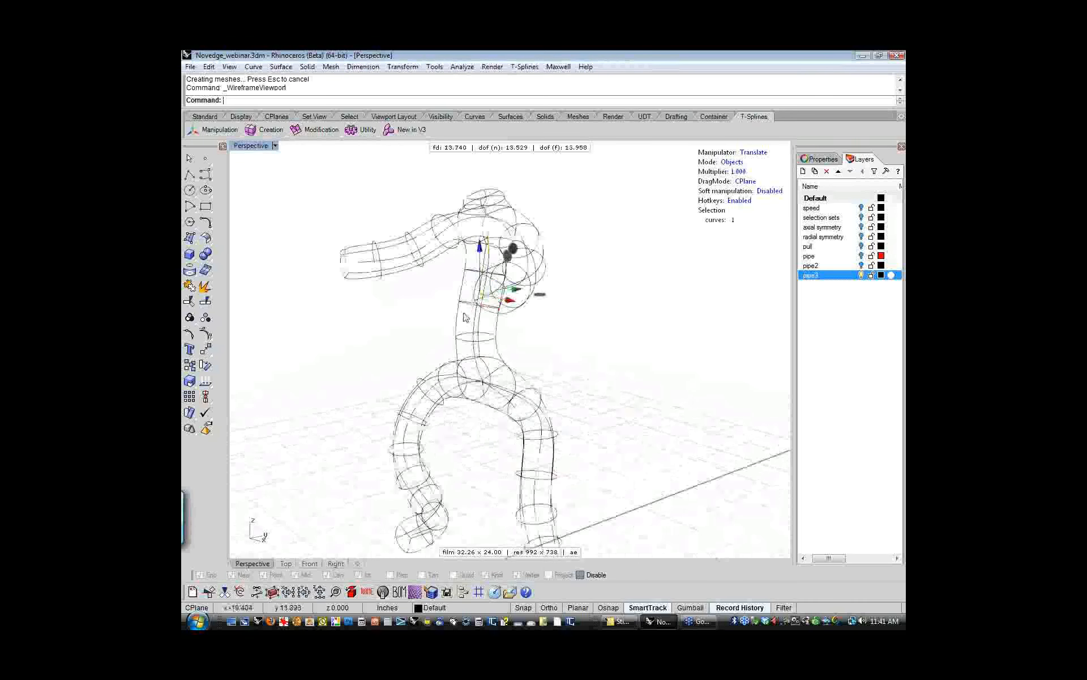
{"action": "middle_click", "coordinate": [419, 372]}
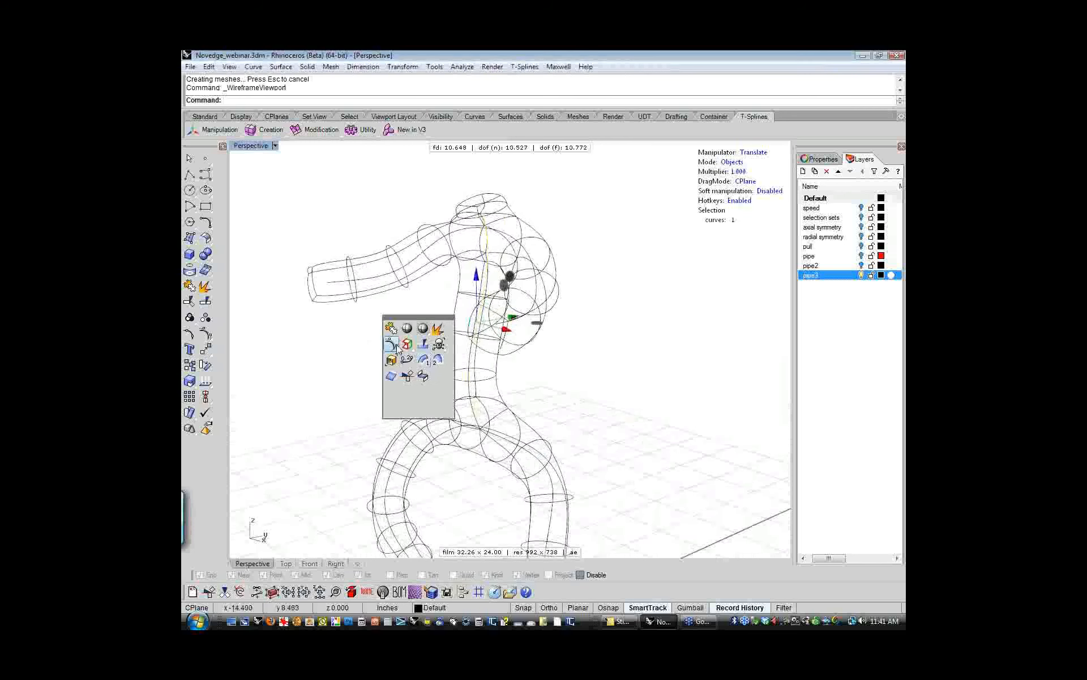
{"action": "left_click", "coordinate": [397, 347]}
{"action": "right_click_drag", "start_coordinate": [406, 369], "coordinate": [460, 393]}
{"action": "left_click", "coordinate": [460, 392]}
{"action": "mouse_move", "coordinate": [546, 384]}
{"action": "right_mouse_down"}
{"action": "mouse_move", "coordinate": [469, 363]}
{"action": "mouse_move", "coordinate": [495, 383]}
{"action": "mouse_move", "coordinate": [556, 391]}
{"action": "mouse_move", "coordinate": [566, 376]}
{"action": "right_mouse_up"}
{"action": "left_click", "coordinate": [559, 391]}
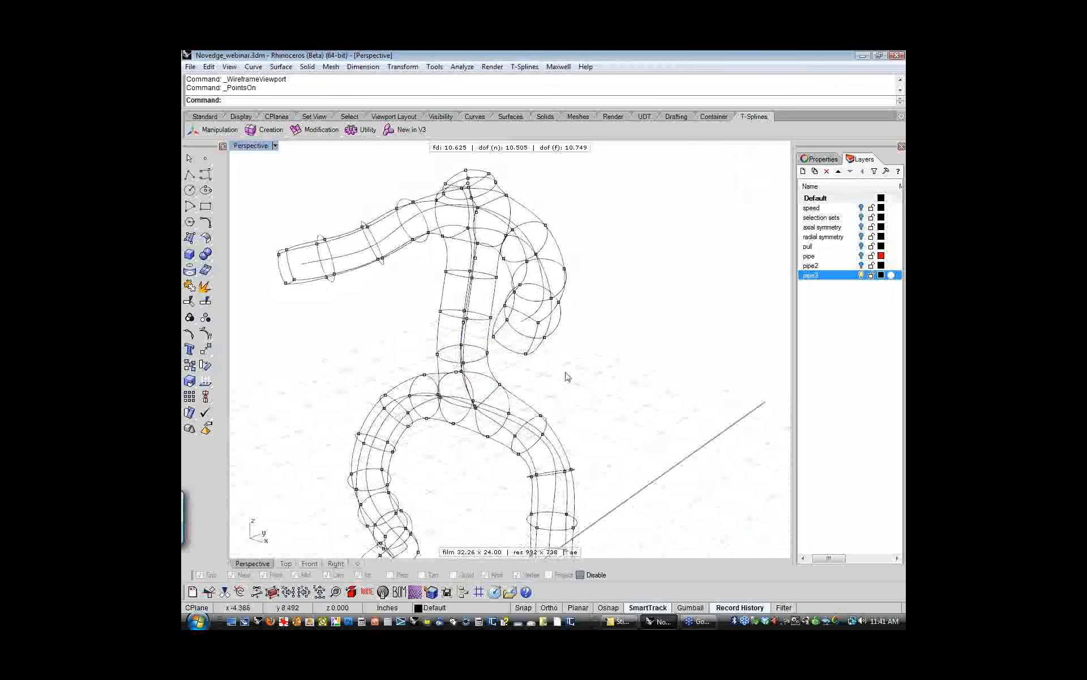
{"action": "middle_click", "coordinate": [565, 375]}
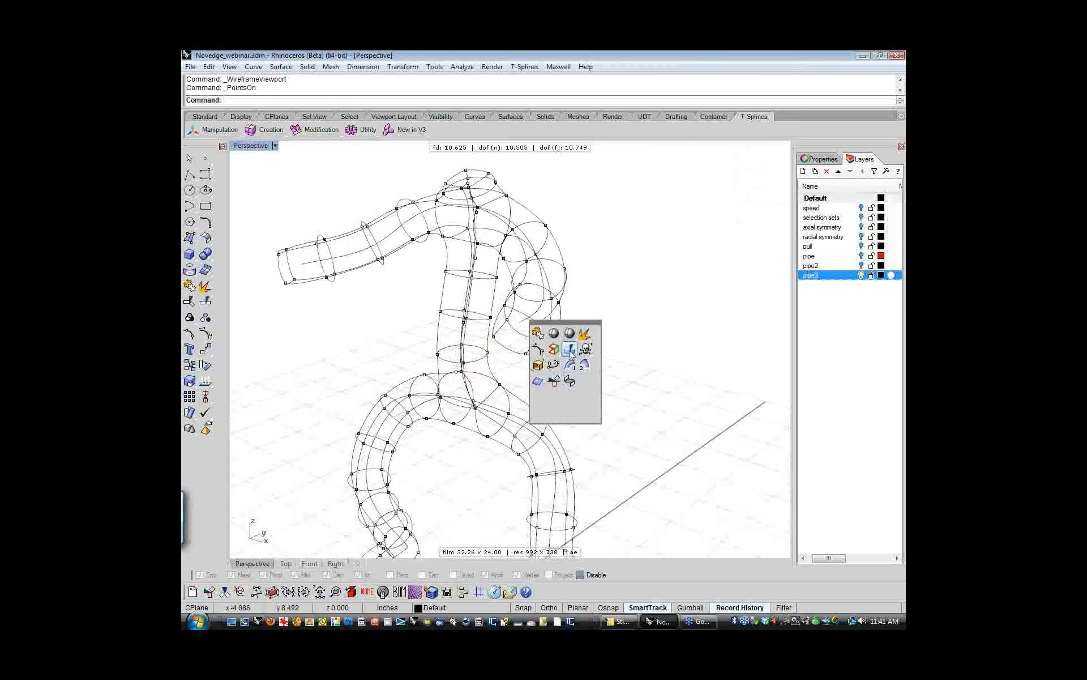
{"action": "right_click", "coordinate": [539, 351]}
- Select only the torso curve inside the pipe and turn on its control points
{"action": "right_click_drag", "start_coordinate": [564, 378], "coordinate": [583, 375], "text": "shift"}
{"action": "left_click", "coordinate": [484, 347]}
{"action": "middle_click", "coordinate": [565, 377]}
{"action": "left_click", "coordinate": [541, 357]}
{"action": "right_click_drag", "start_coordinate": [539, 377], "coordinate": [519, 340]}
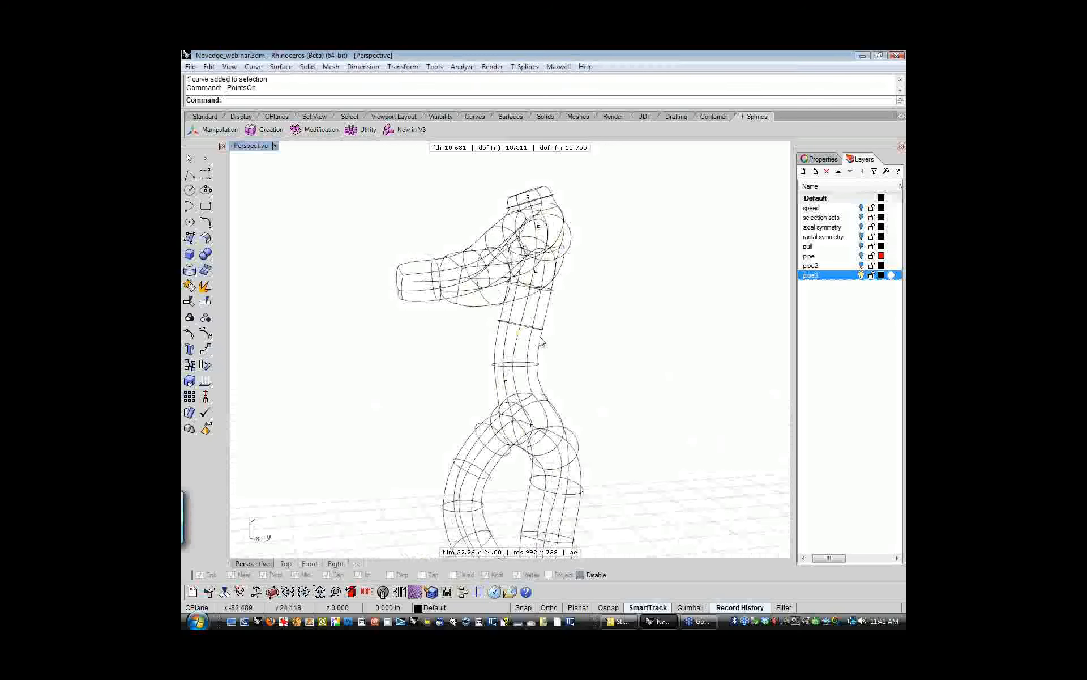
- Enable the Gumball and move the torso curve's middle control point to bend the figure's torso
{"action": "left_click", "coordinate": [517, 333]}
{"action": "left_click", "coordinate": [691, 607]}
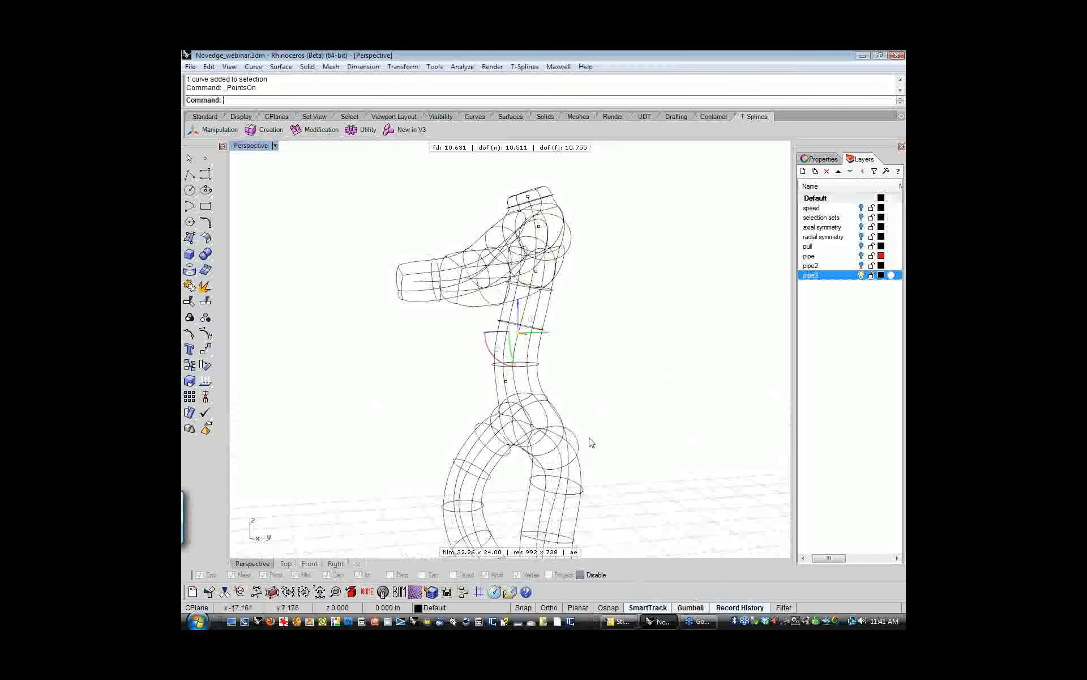
{"action": "mouse_move", "coordinate": [552, 337]}
{"action": "left_mouse_down"}
{"action": "mouse_move", "coordinate": [605, 334]}
{"action": "mouse_move", "coordinate": [537, 334]}
{"action": "left_mouse_up"}
{"action": "left_click_drag", "start_coordinate": [581, 369], "coordinate": [582, 370]}
{"action": "right_click_drag", "start_coordinate": [568, 379], "coordinate": [558, 340]}
{"action": "left_click_drag", "start_coordinate": [480, 333], "coordinate": [539, 344]}
{"action": "right_click_drag", "start_coordinate": [609, 413], "coordinate": [385, 347]}
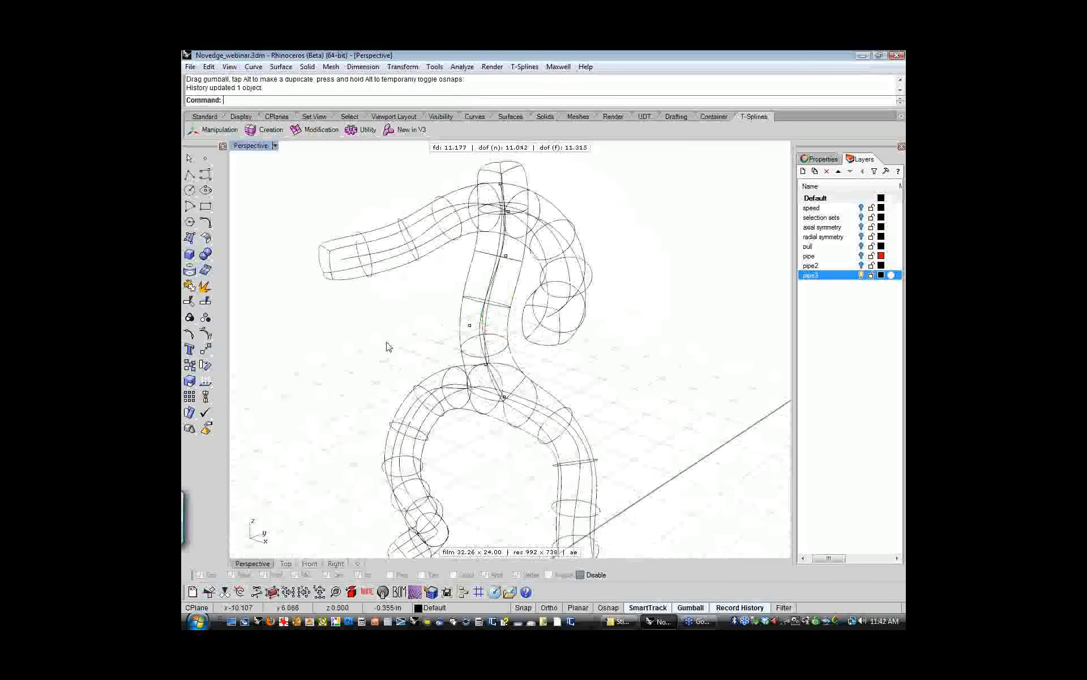
- Move the whole arm curve forward, away from the torso curve
{"action": "left_click", "coordinate": [347, 261]}
{"action": "right_click_drag", "start_coordinate": [445, 297], "coordinate": [463, 301]}
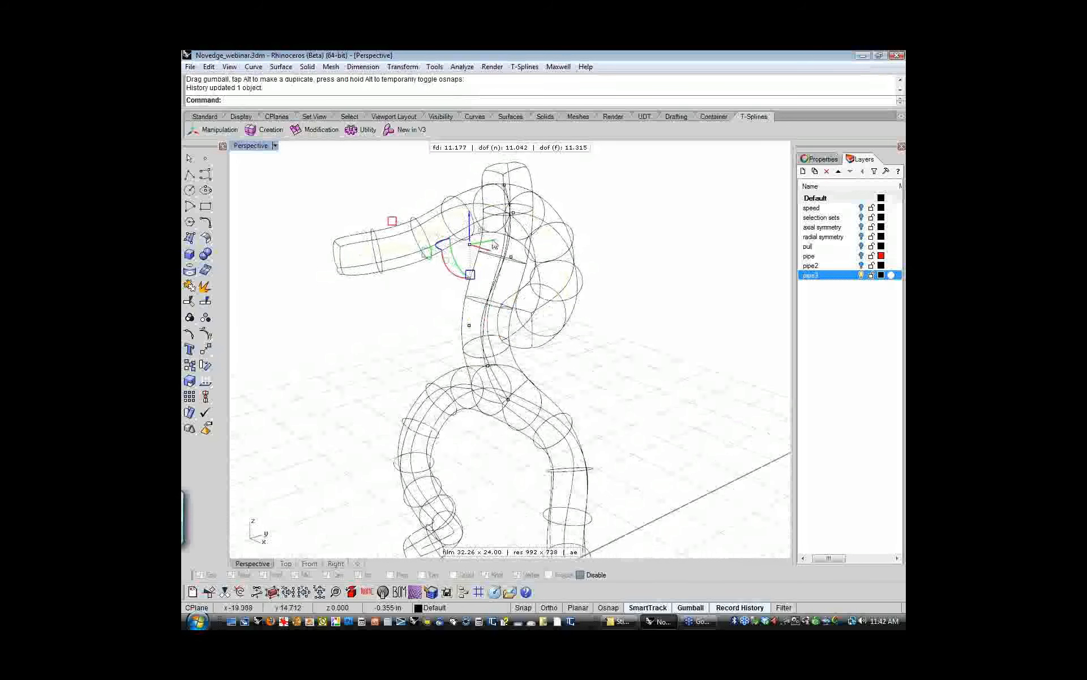
{"action": "left_click_drag", "start_coordinate": [494, 244], "coordinate": [414, 260]}
{"action": "mouse_move", "coordinate": [425, 293]}
{"action": "right_mouse_down"}
{"action": "mouse_move", "coordinate": [337, 294]}
{"action": "mouse_move", "coordinate": [345, 283]}
{"action": "mouse_move", "coordinate": [355, 301]}
{"action": "mouse_move", "coordinate": [407, 286]}
{"action": "right_mouse_up"}
- Return the view to shaded display and undo the last move of the arm curve
{"action": "middle_click", "coordinate": [322, 325]}
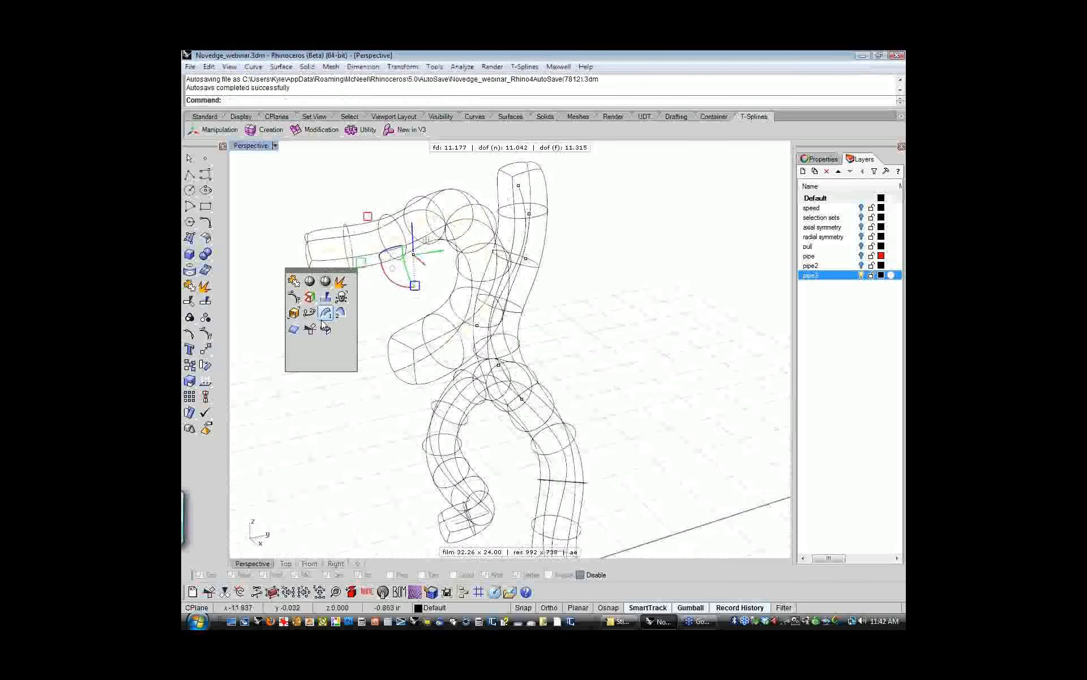
{"action": "left_click", "coordinate": [325, 281]}
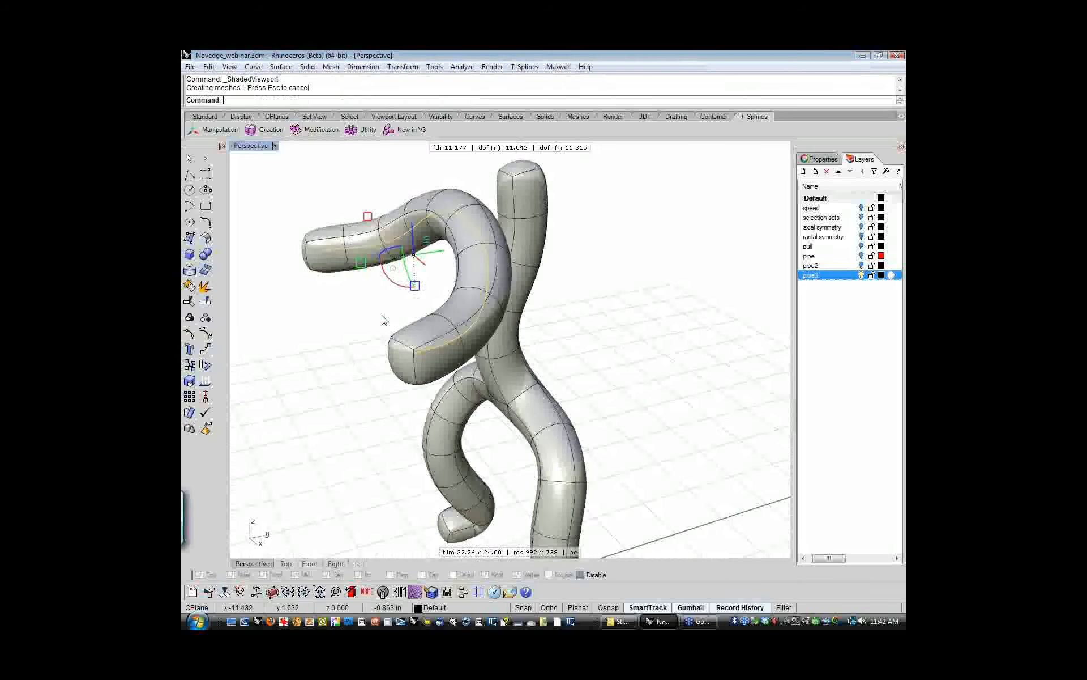
{"action": "right_click_drag", "start_coordinate": [376, 313], "coordinate": [412, 343]}
{"action": "key", "text": "ctrl+z"}
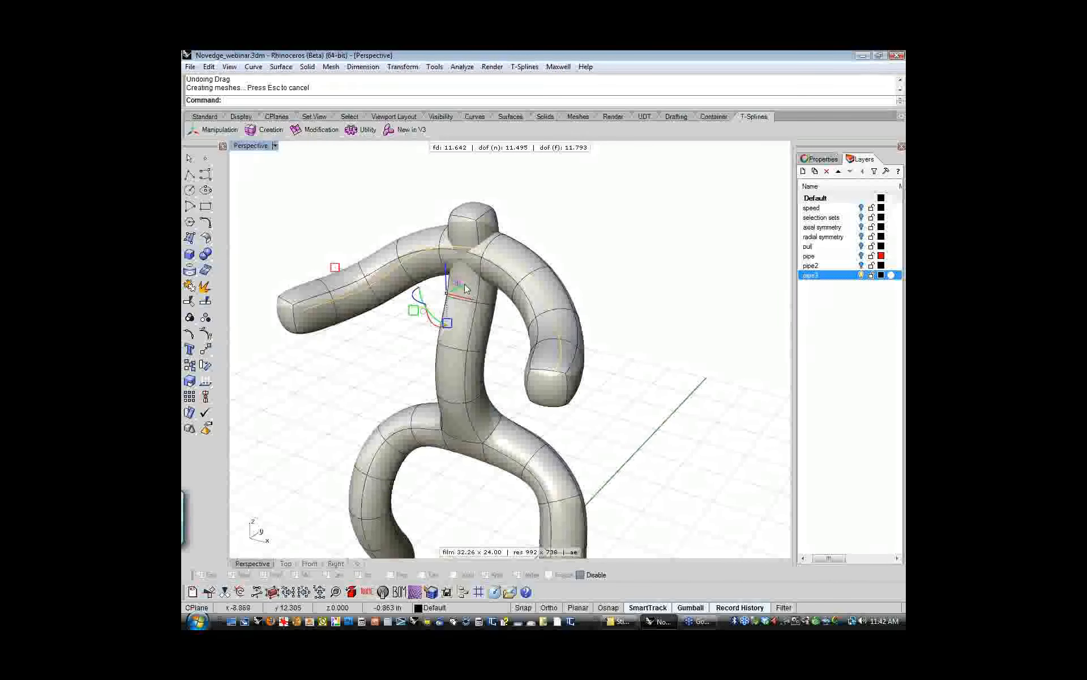
- Pull the arm curve off the torso, and use Move with object snaps to bring it back near the neck
{"action": "left_click_drag", "start_coordinate": [472, 298], "coordinate": [362, 339]}
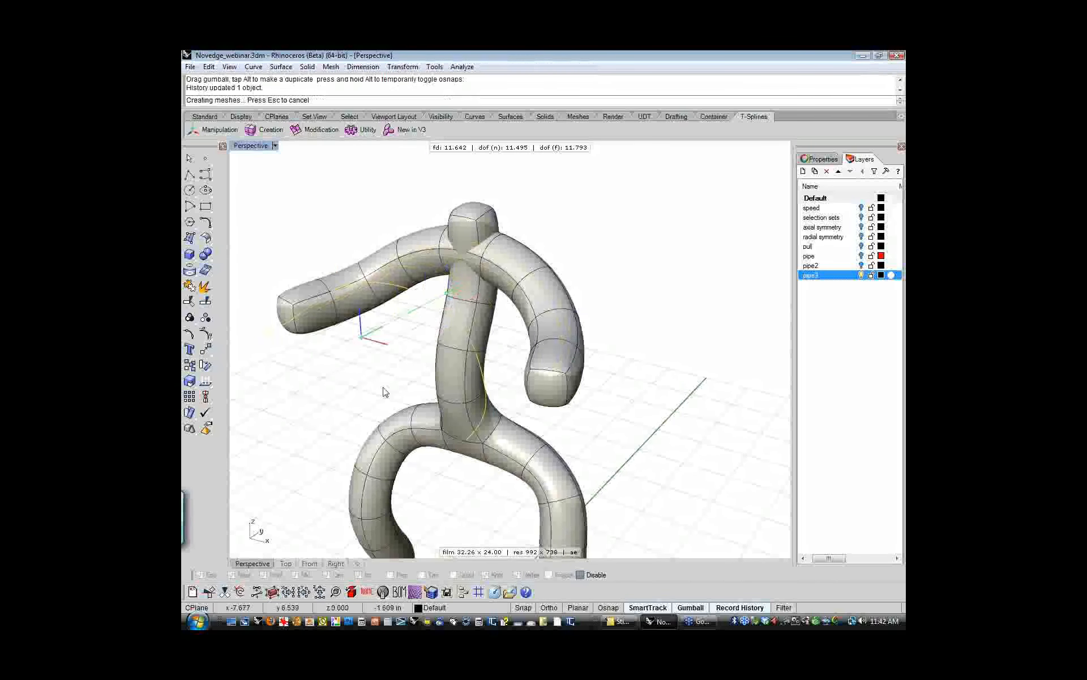
{"action": "left_click", "coordinate": [205, 349]}
{"action": "left_click", "coordinate": [397, 283]}
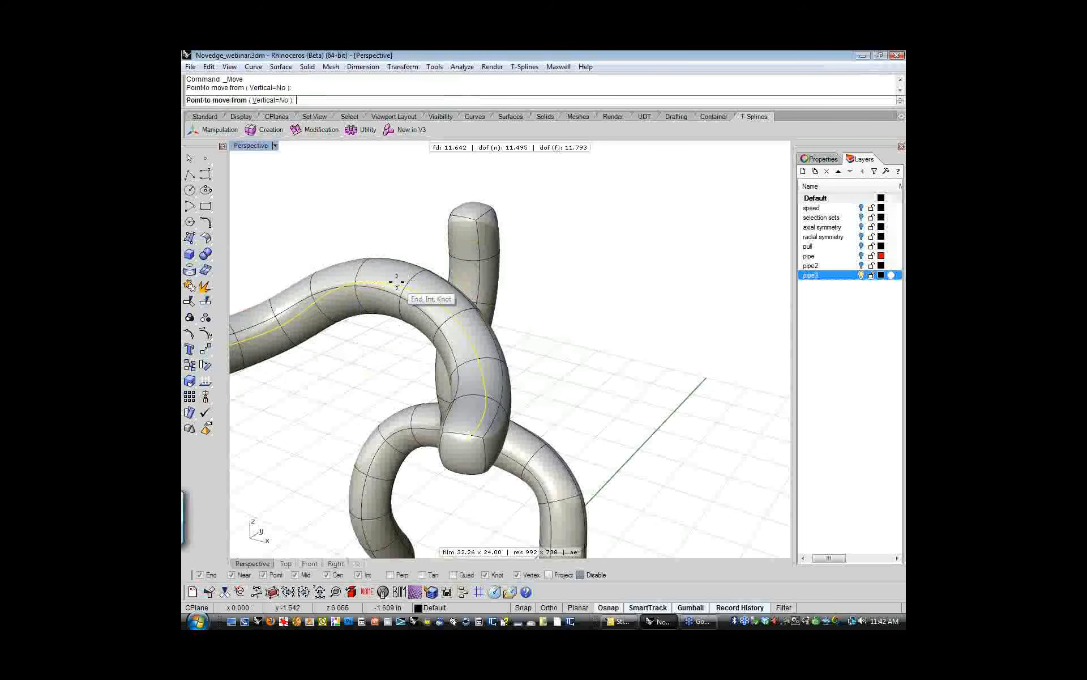
{"action": "left_click", "coordinate": [470, 244]}
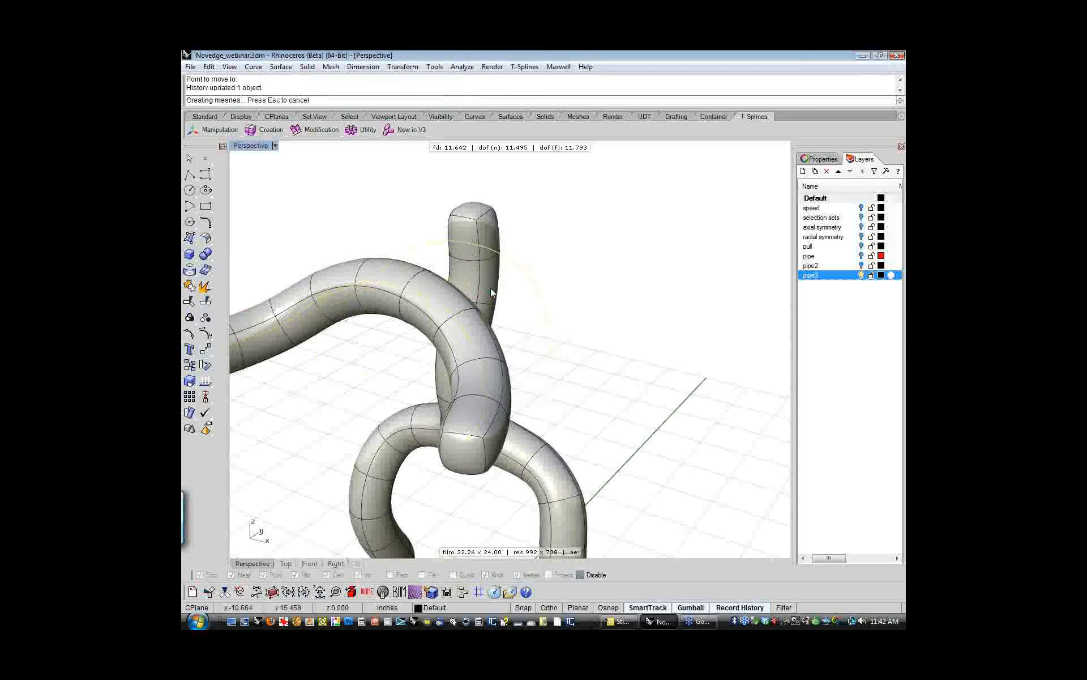
- Switch to wireframe display close to the shoulders and turn off the torso curve's control points
{"action": "right_click_drag", "start_coordinate": [544, 301], "coordinate": [347, 300]}
{"action": "scroll", "coordinate": [480, 272], "scroll_direction": "up", "scroll_amount": 6}
{"action": "middle_click", "coordinate": [480, 272]}
{"action": "left_click", "coordinate": [486, 226]}
{"action": "middle_click", "coordinate": [343, 296]}
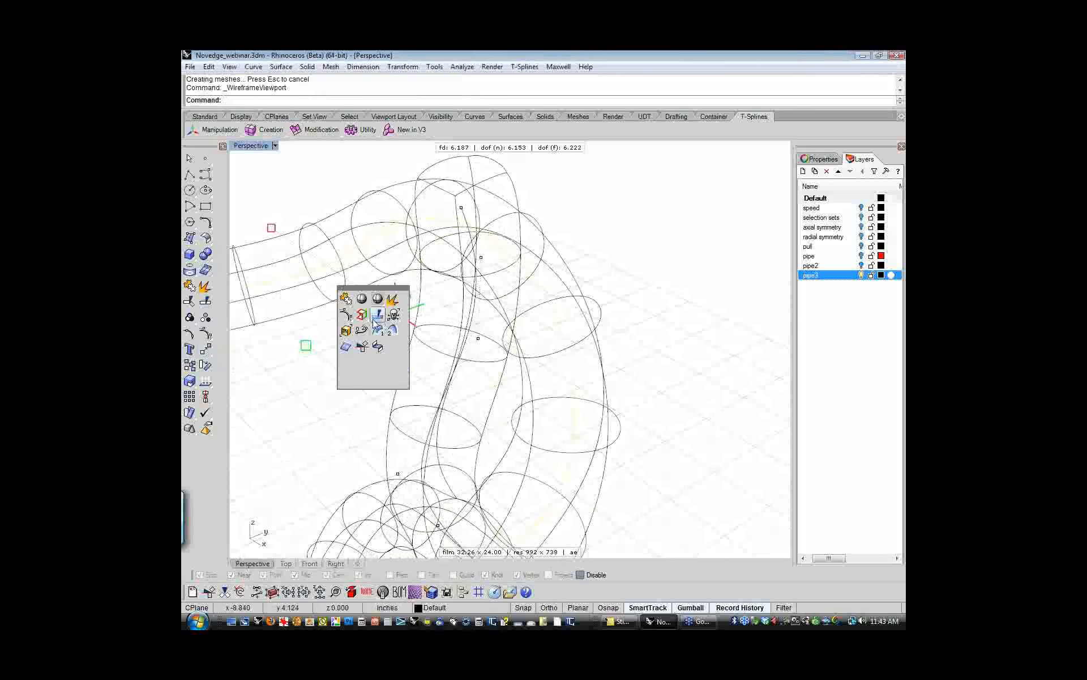
{"action": "left_click", "coordinate": [353, 318]}
- Move the arm curve onto the torso curve below the neck and return the view to shaded display
{"action": "left_click", "coordinate": [206, 349]}
{"action": "left_click", "coordinate": [501, 247]}
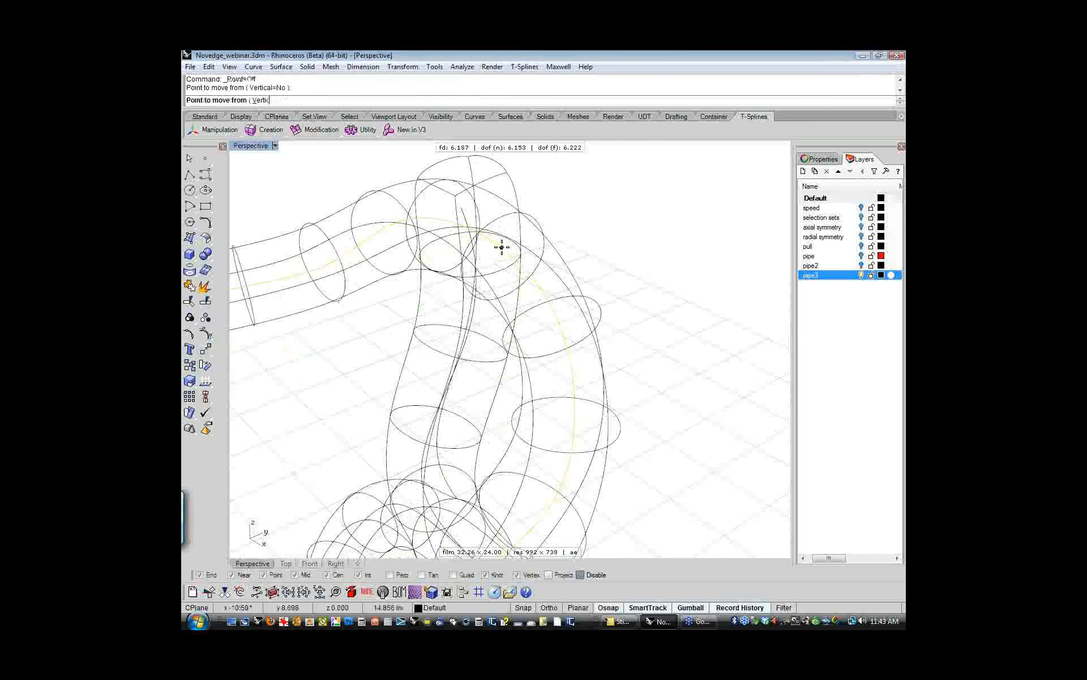
{"action": "left_click", "coordinate": [477, 259]}
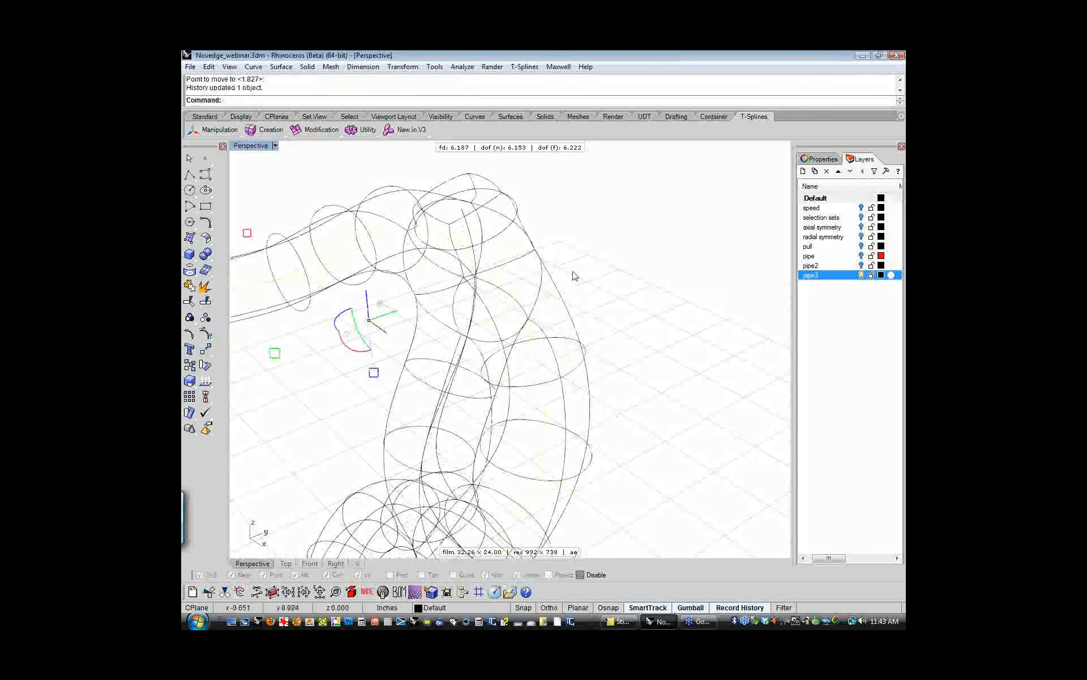
{"action": "middle_click", "coordinate": [573, 277]}
{"action": "left_click", "coordinate": [577, 232]}
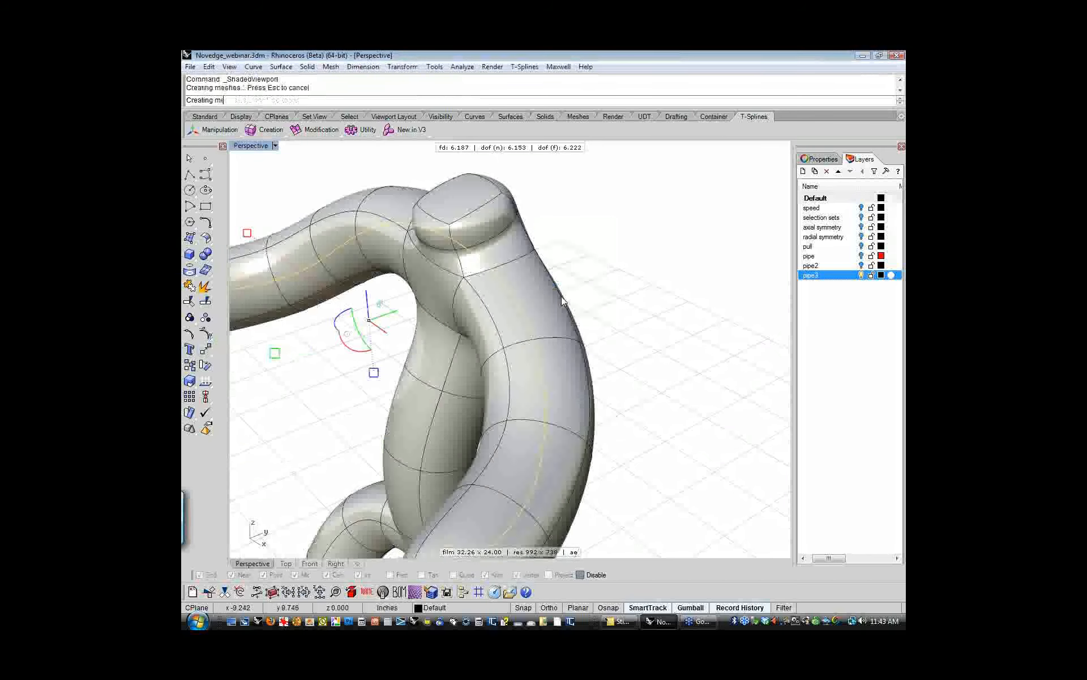
{"action": "right_click_drag", "start_coordinate": [562, 300], "coordinate": [364, 333]}
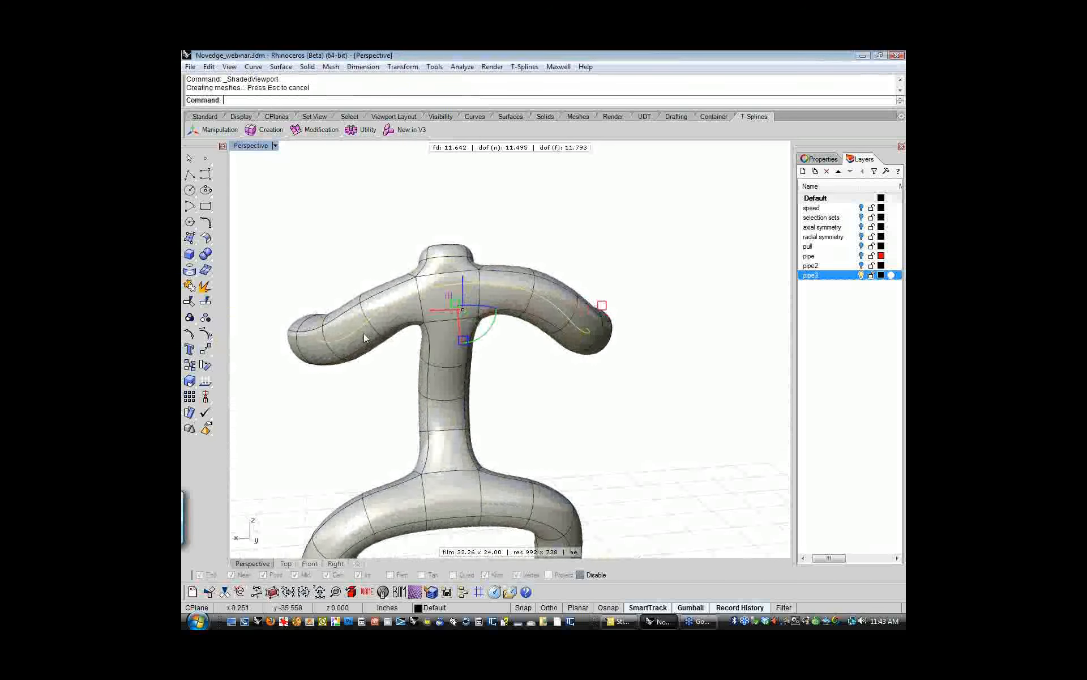
{"action": "right_click_drag", "start_coordinate": [331, 369], "coordinate": [587, 385]}
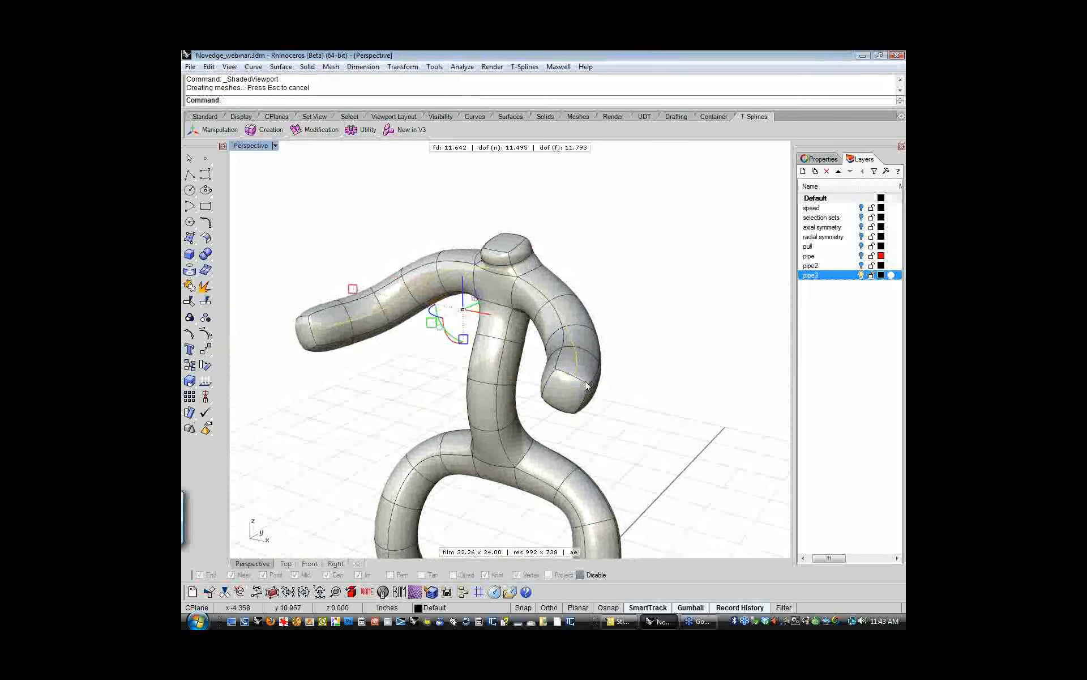
- Edit the figure with the Pipe command and shrink the end-handle radius on both arms to narrow the hands
{"action": "left_click", "coordinate": [418, 364]}
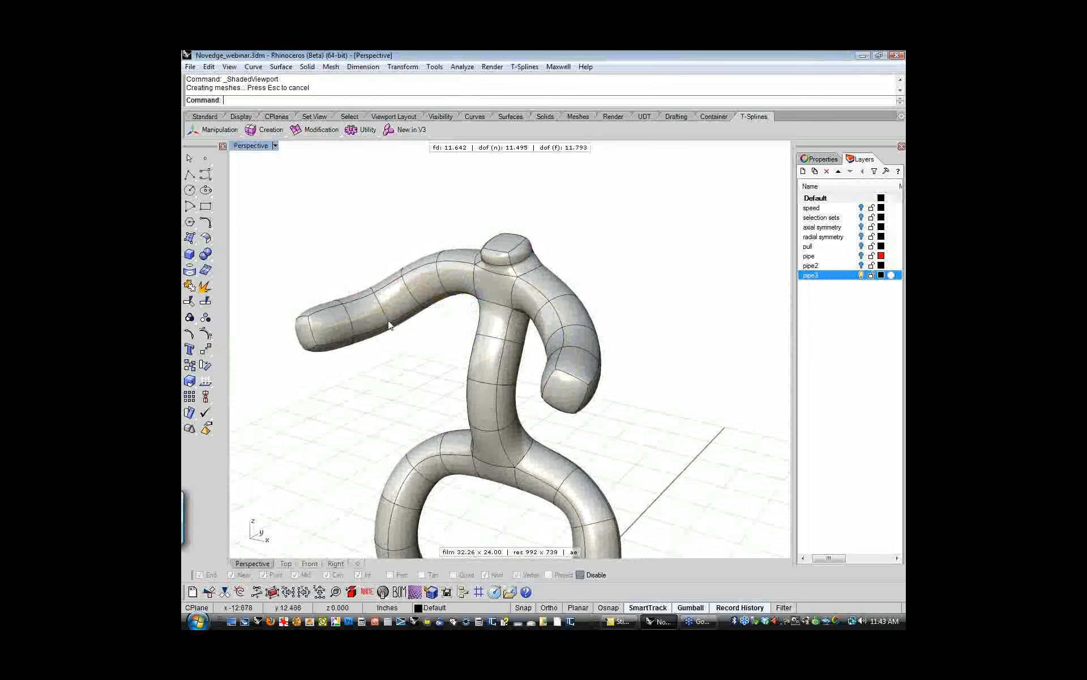
{"action": "left_click", "coordinate": [389, 324]}
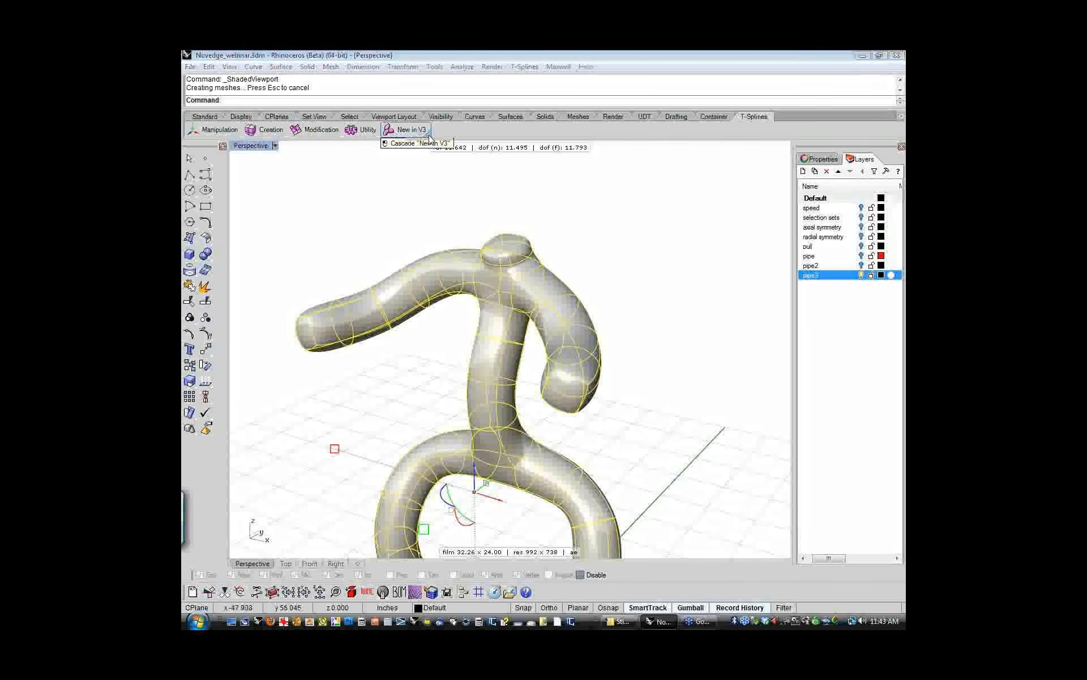
{"action": "left_click", "coordinate": [398, 137]}
{"action": "left_click", "coordinate": [389, 151]}
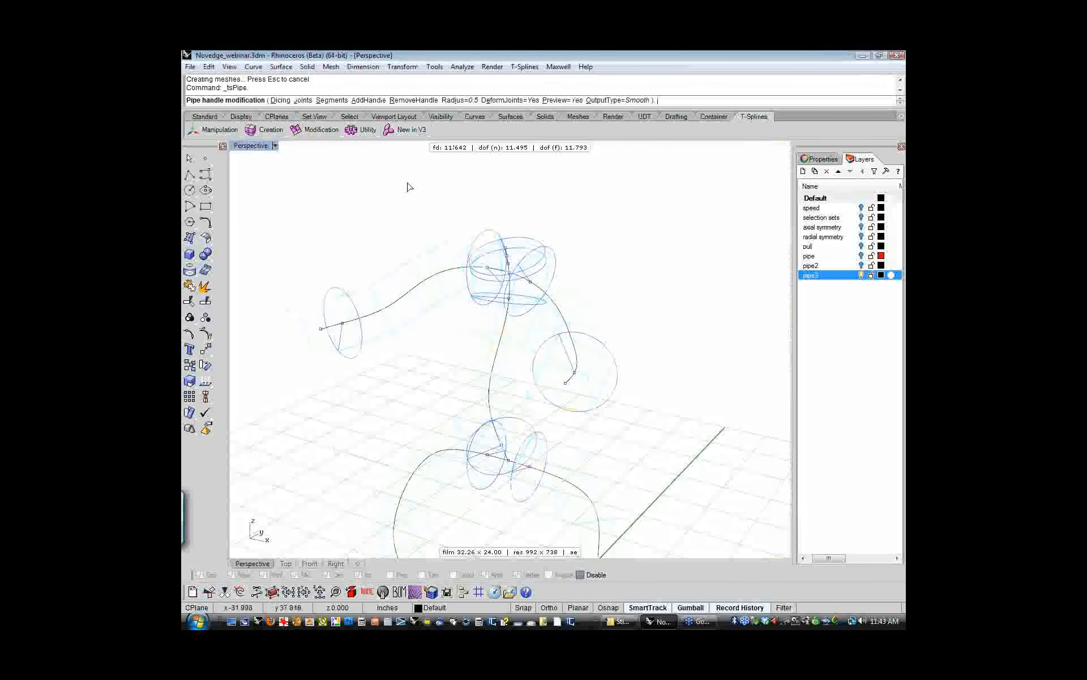
{"action": "left_click", "coordinate": [360, 300]}
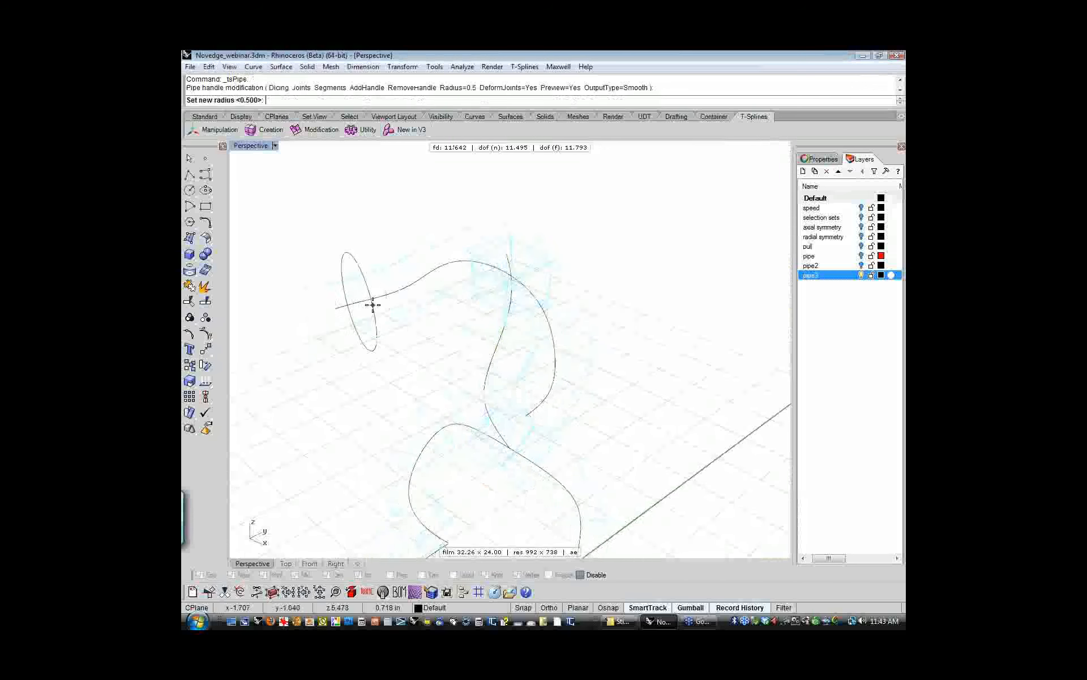
{"action": "key", "text": "Return"}
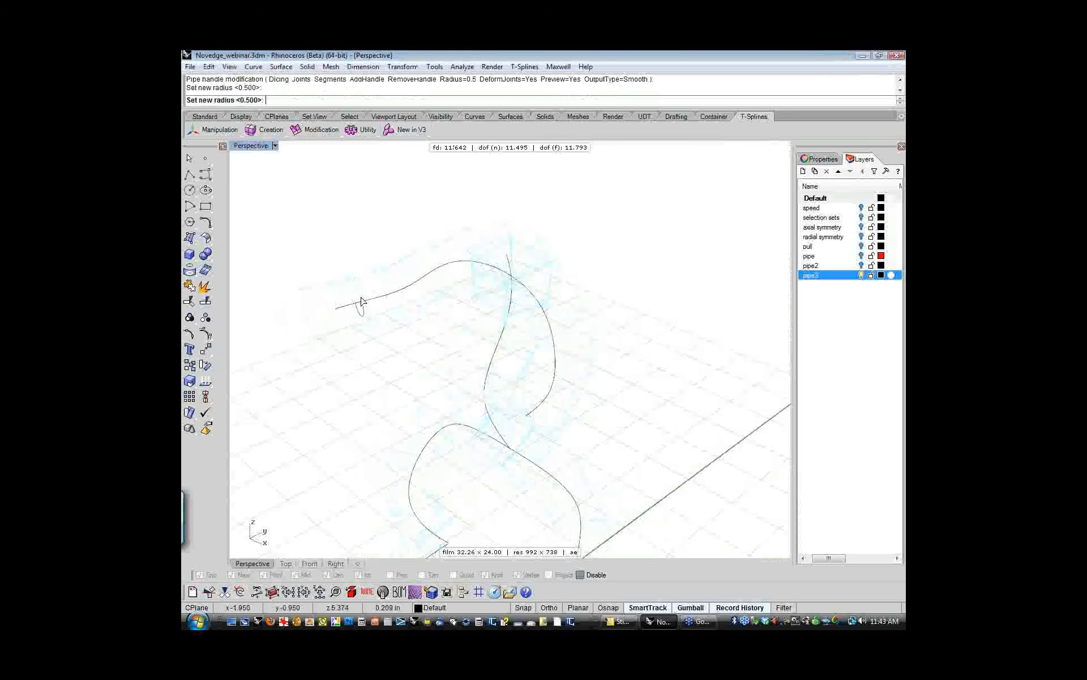
{"action": "right_click_drag", "start_coordinate": [395, 357], "coordinate": [502, 341]}
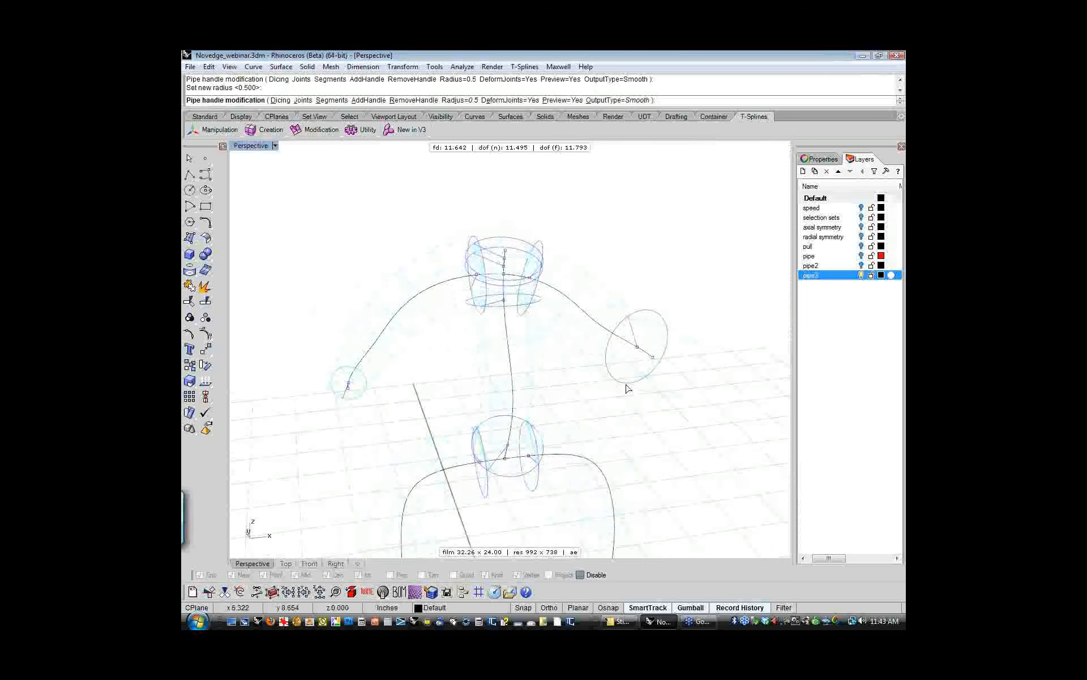
{"action": "left_click", "coordinate": [627, 386]}
{"action": "left_click", "coordinate": [635, 362]}
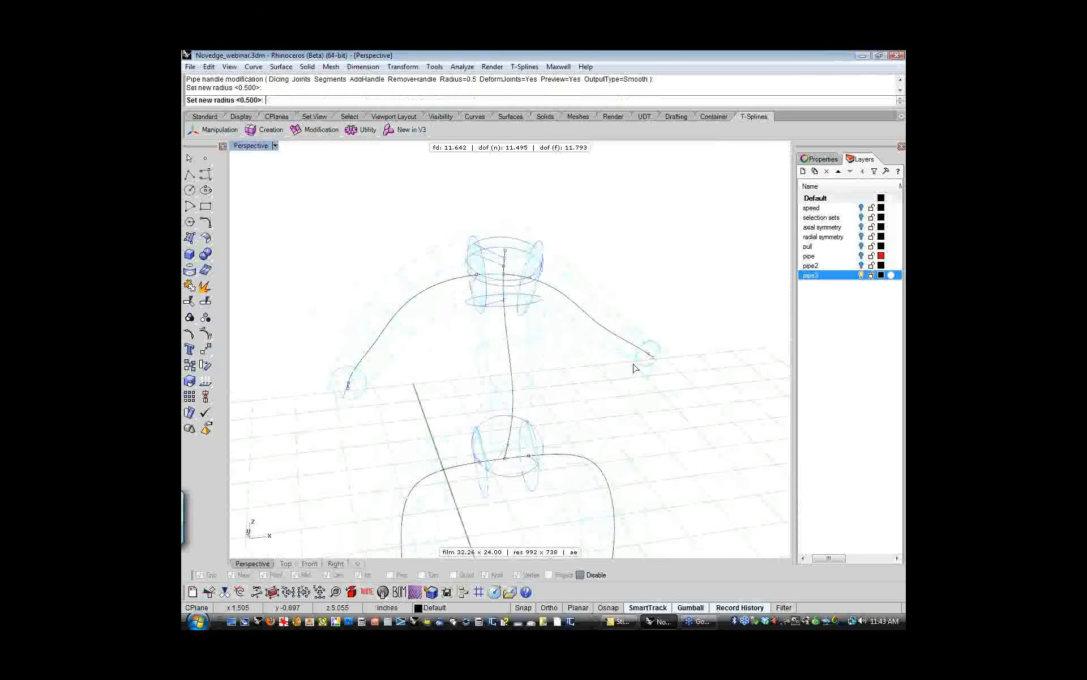
- Shrink the handle radius at the end of one leg to about 0.2 in and finish the pipe edit
{"action": "right_click_drag", "start_coordinate": [571, 413], "coordinate": [548, 520]}
{"action": "left_click", "coordinate": [547, 517]}
{"action": "left_click", "coordinate": [550, 502]}
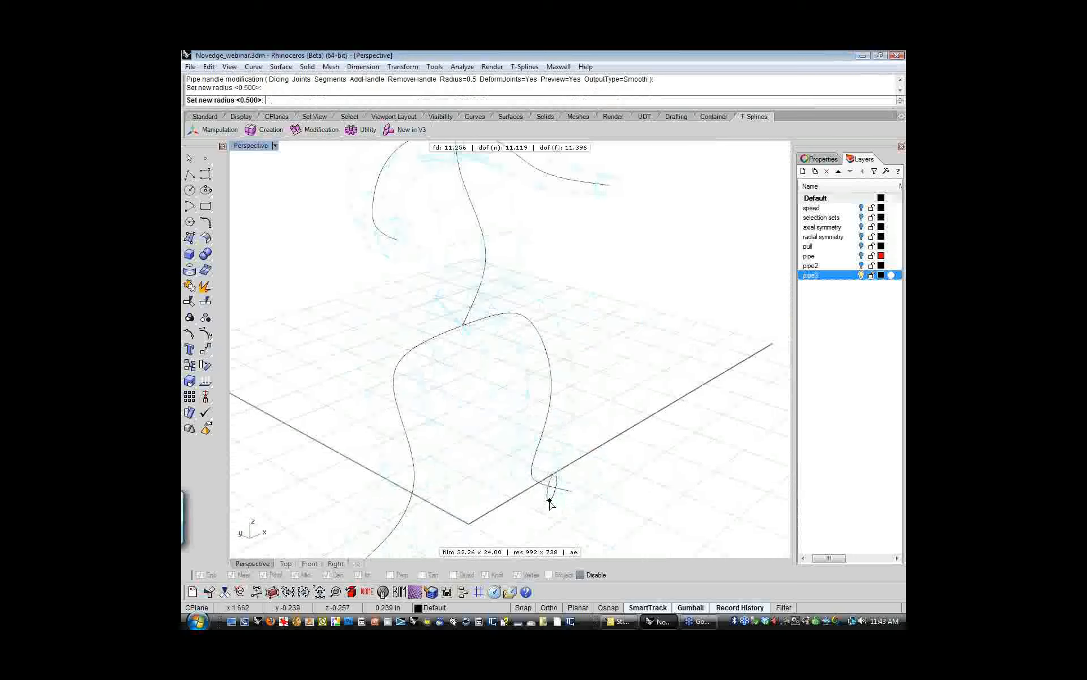
{"action": "right_click", "coordinate": [596, 409]}
{"action": "scroll", "coordinate": [597, 412], "scroll_direction": "down", "scroll_amount": 8}
{"action": "mouse_move", "coordinate": [597, 412]}
{"action": "right_mouse_down"}
{"action": "mouse_move", "coordinate": [480, 415]}
{"action": "mouse_move", "coordinate": [528, 347]}
{"action": "right_mouse_up"}
{"action": "scroll", "coordinate": [539, 388], "scroll_direction": "up", "scroll_amount": 7}
{"action": "right_click_drag", "start_coordinate": [555, 434], "coordinate": [508, 378]}
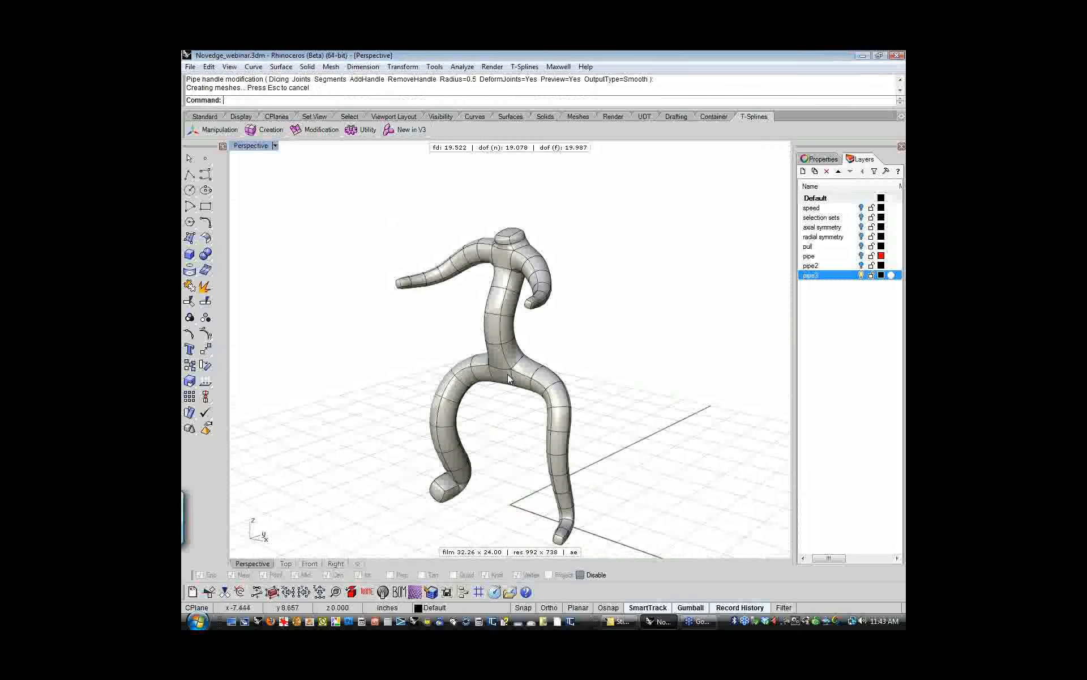
{"action": "mouse_move", "coordinate": [466, 409]}
{"action": "right_mouse_down"}
{"action": "mouse_move", "coordinate": [590, 407]}
{"action": "mouse_move", "coordinate": [450, 416]}
{"action": "right_mouse_up"}
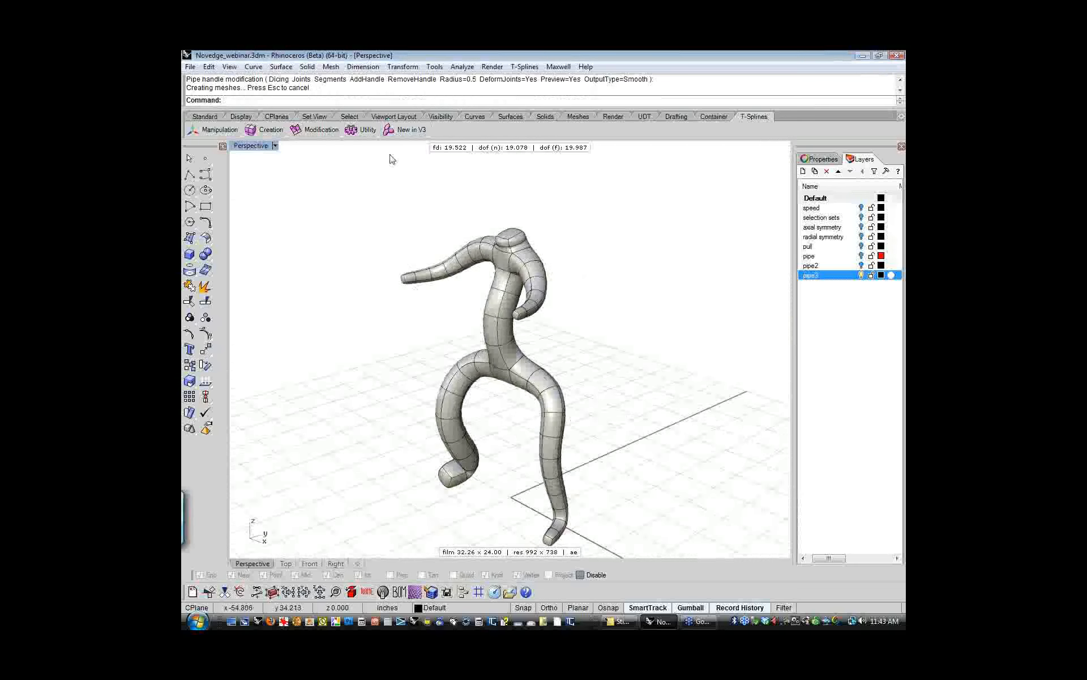
- Edit the figure's pipe again and enlarge the handles where the two legs meet the hips
{"action": "left_click", "coordinate": [396, 130]}
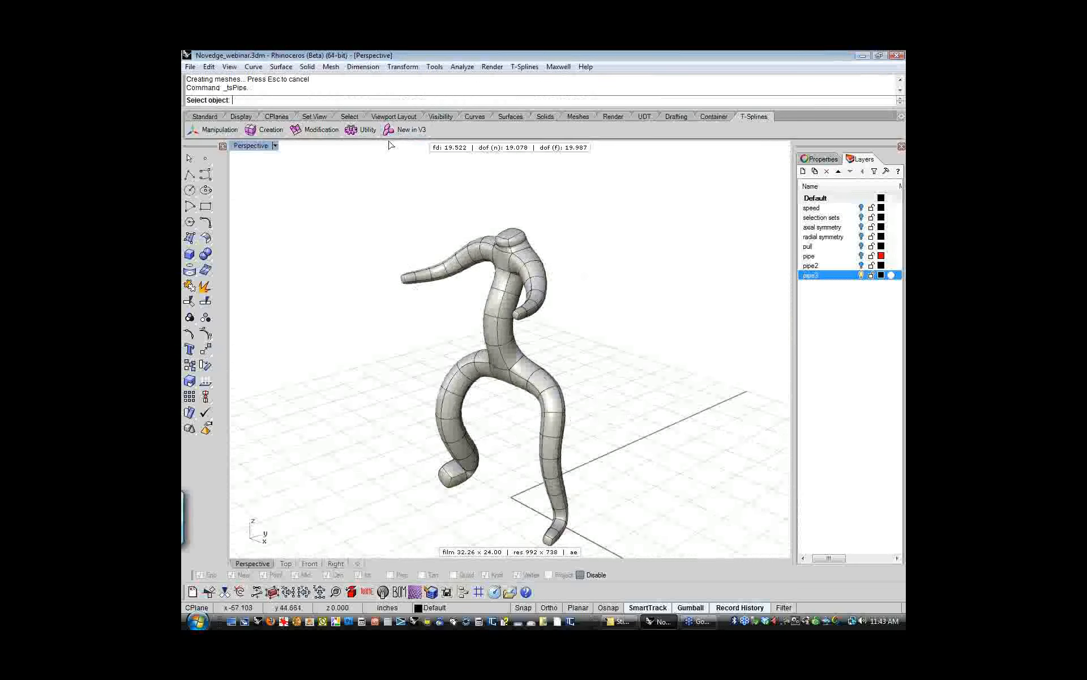
{"action": "left_click", "coordinate": [466, 269]}
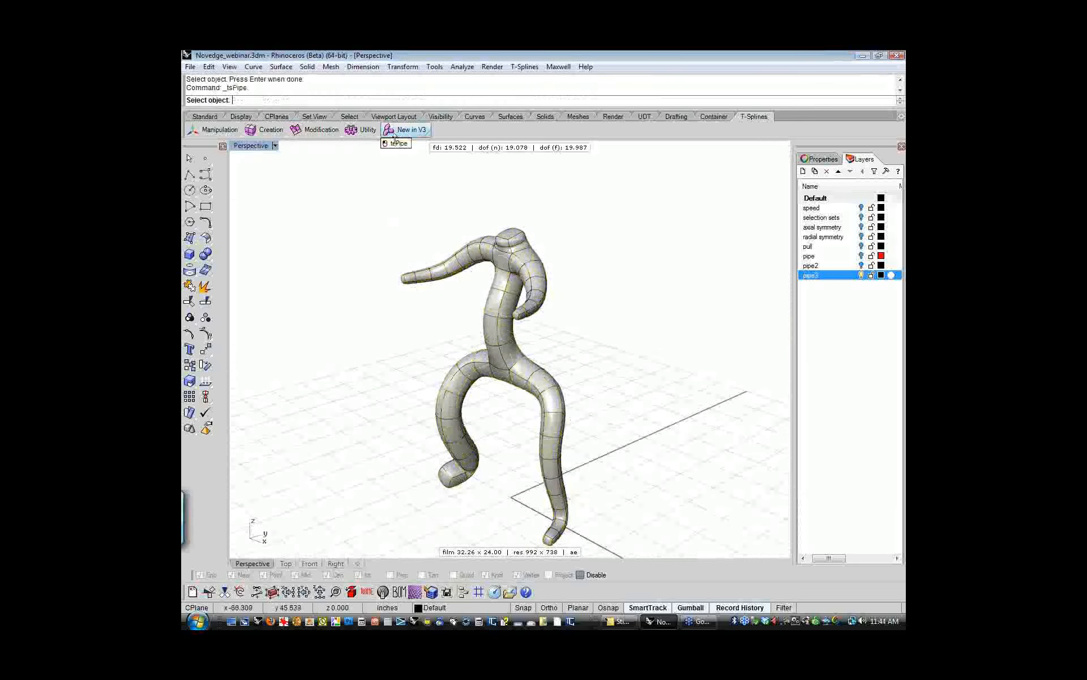
{"action": "key", "text": "Return"}
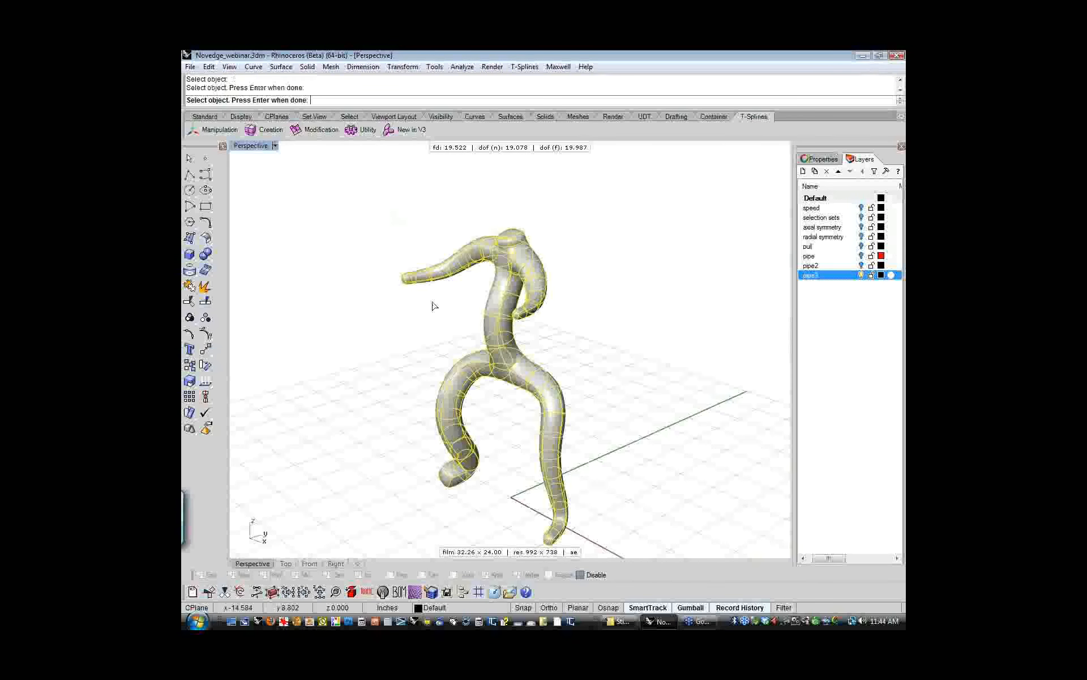
{"action": "right_click_drag", "start_coordinate": [466, 277], "coordinate": [481, 277]}
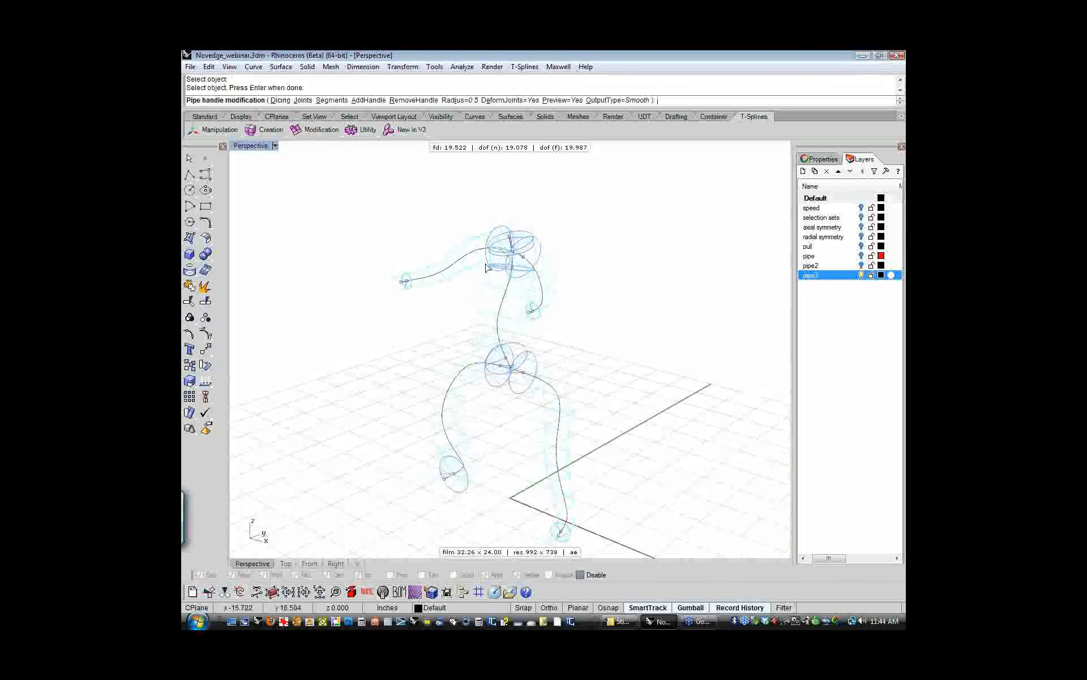
{"action": "left_click", "coordinate": [491, 386]}
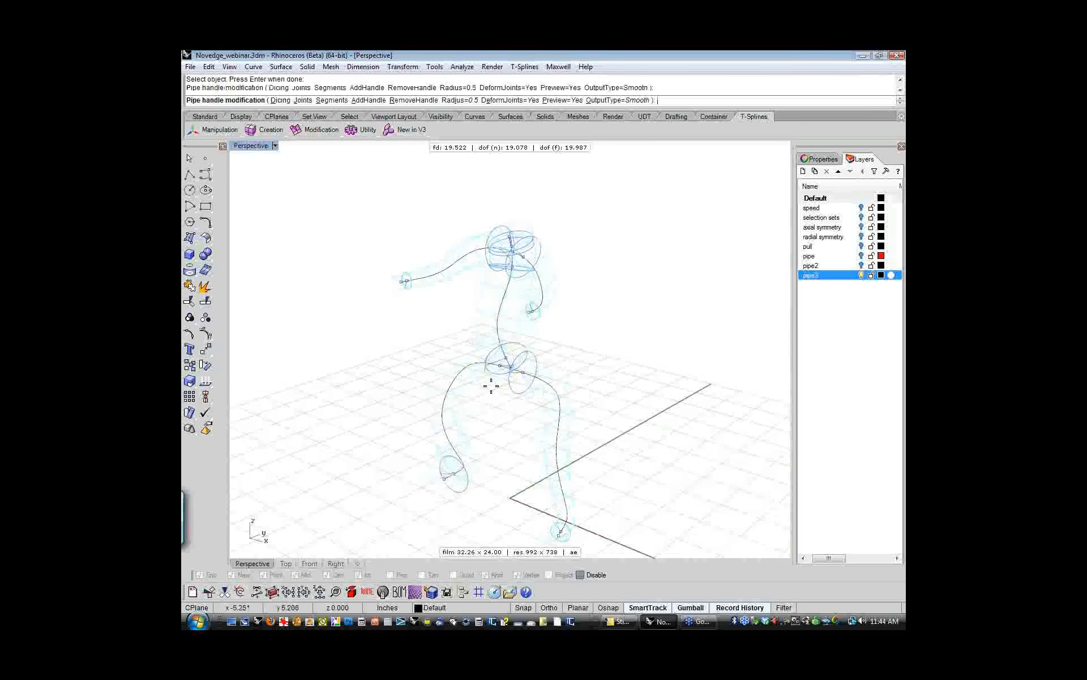
{"action": "left_click", "coordinate": [492, 394]}
{"action": "left_click", "coordinate": [517, 391]}
{"action": "left_click", "coordinate": [514, 426]}
{"action": "key", "text": "Return"}
{"action": "mouse_move", "coordinate": [503, 427]}
{"action": "right_mouse_down"}
{"action": "mouse_move", "coordinate": [575, 372]}
{"action": "mouse_move", "coordinate": [553, 415]}
{"action": "mouse_move", "coordinate": [435, 418]}
{"action": "mouse_move", "coordinate": [495, 427]}
{"action": "right_mouse_up"}
- Repeat the Pipe command on the figure and add a handle midway along the torso curve
{"action": "key", "text": "Return"}
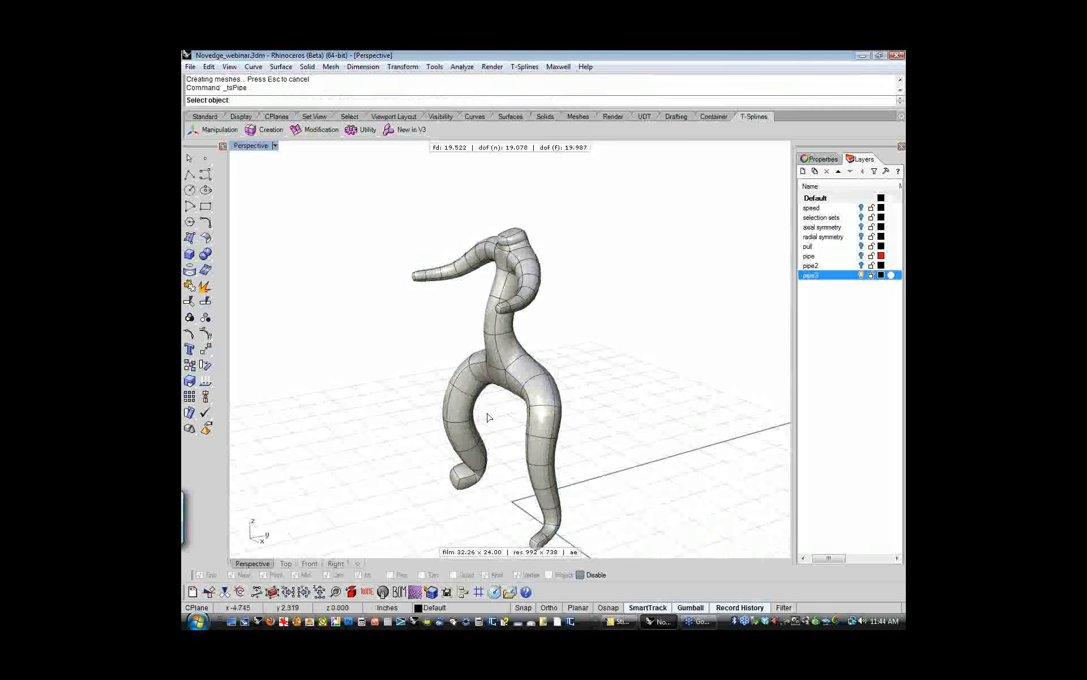
{"action": "left_click", "coordinate": [485, 381]}
{"action": "key", "text": "Return"}
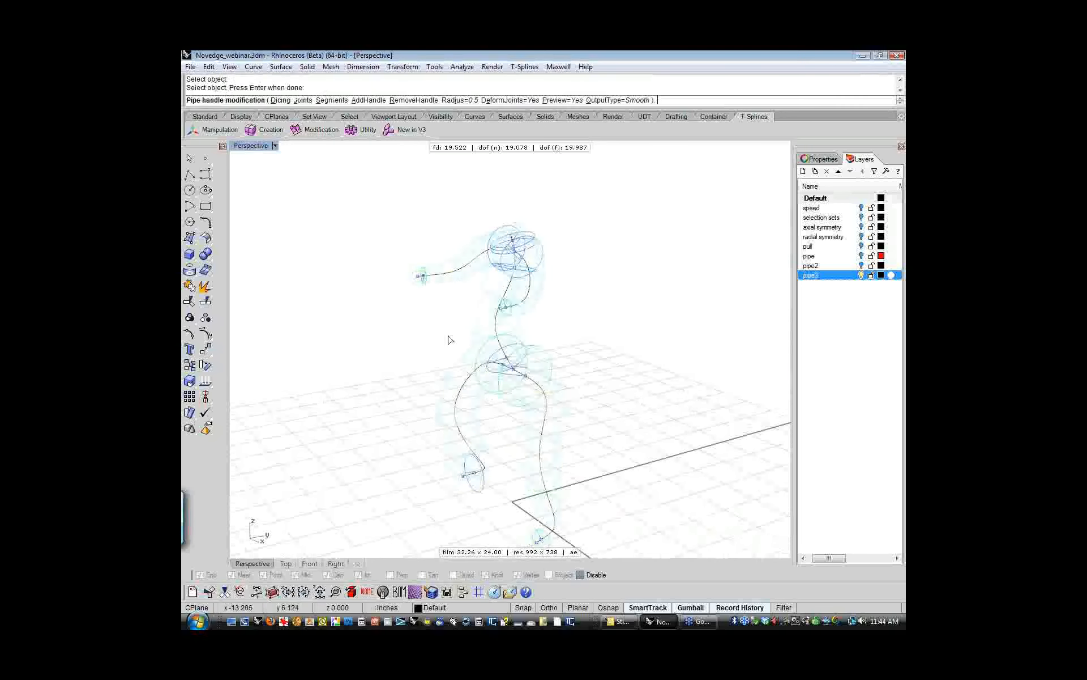
{"action": "right_click_drag", "start_coordinate": [448, 339], "coordinate": [461, 323]}
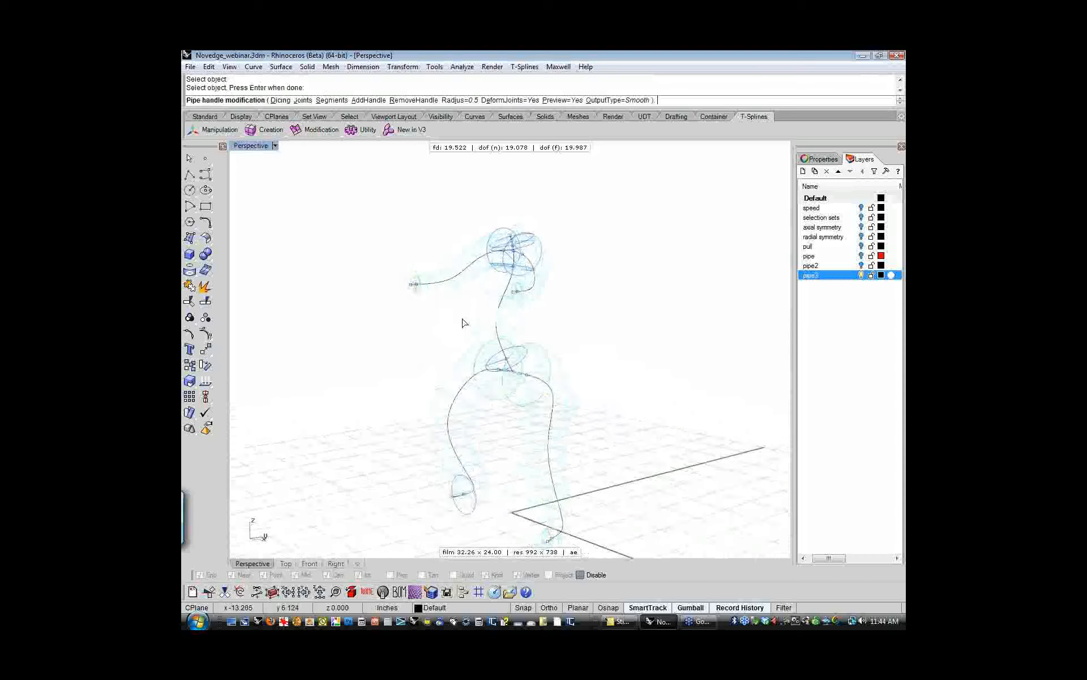
{"action": "left_click", "coordinate": [369, 100]}
{"action": "left_click", "coordinate": [498, 321]}
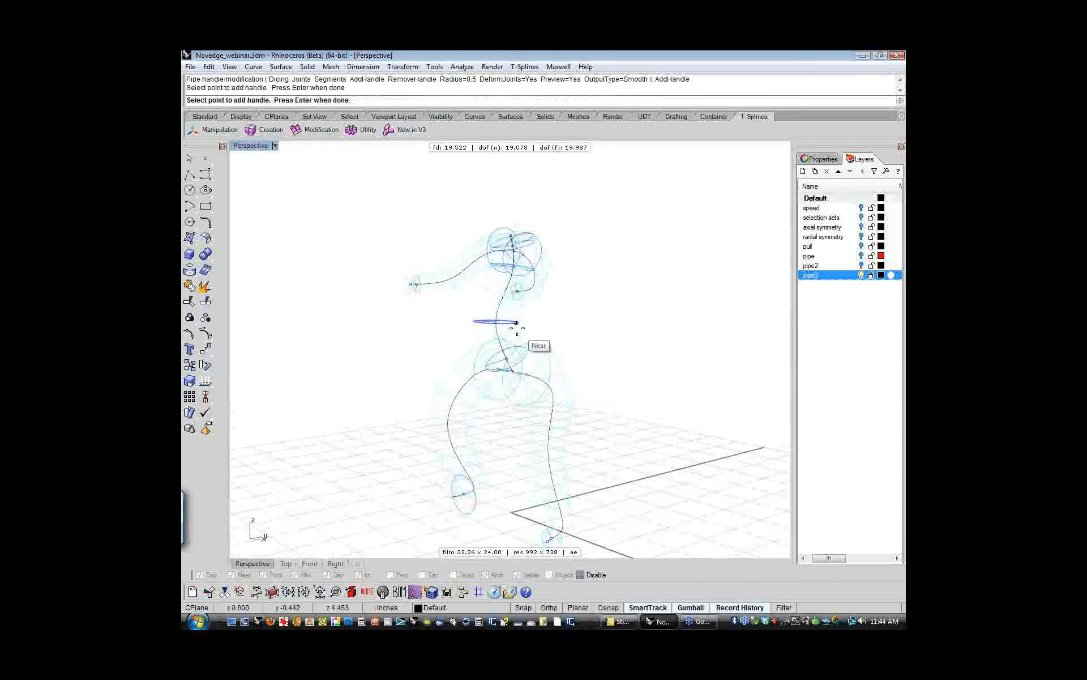
{"action": "key", "text": "Return"}
- Enlarge the radius of the mid-torso handle to bulge the belly, and finish the pipe edit
{"action": "left_click", "coordinate": [512, 324]}
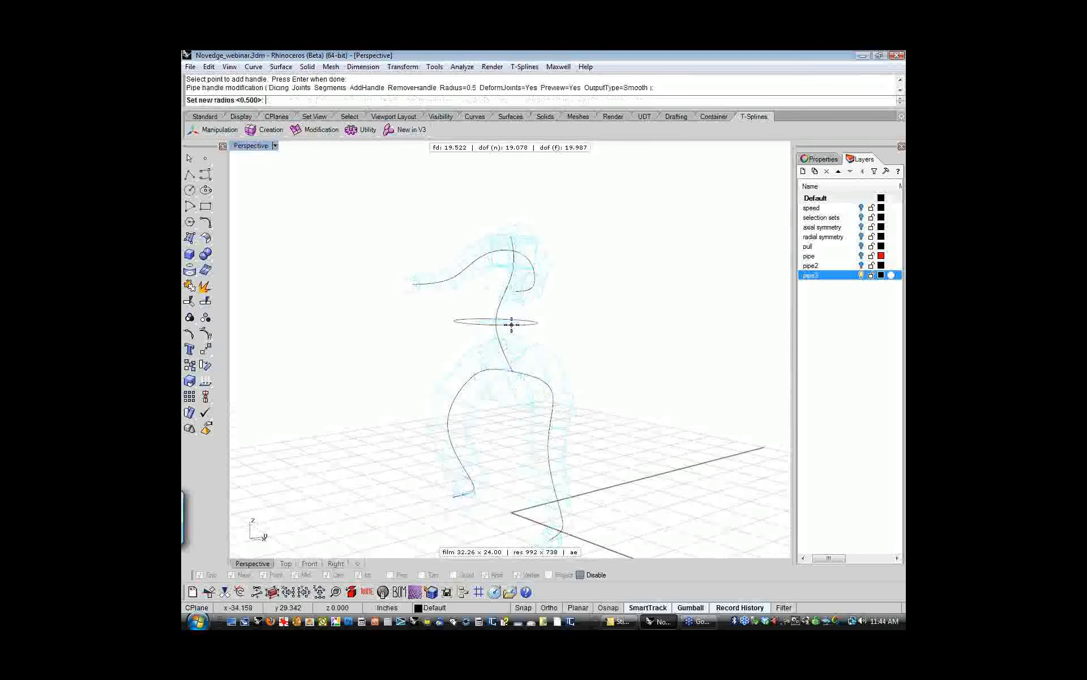
{"action": "key", "text": "Return"}
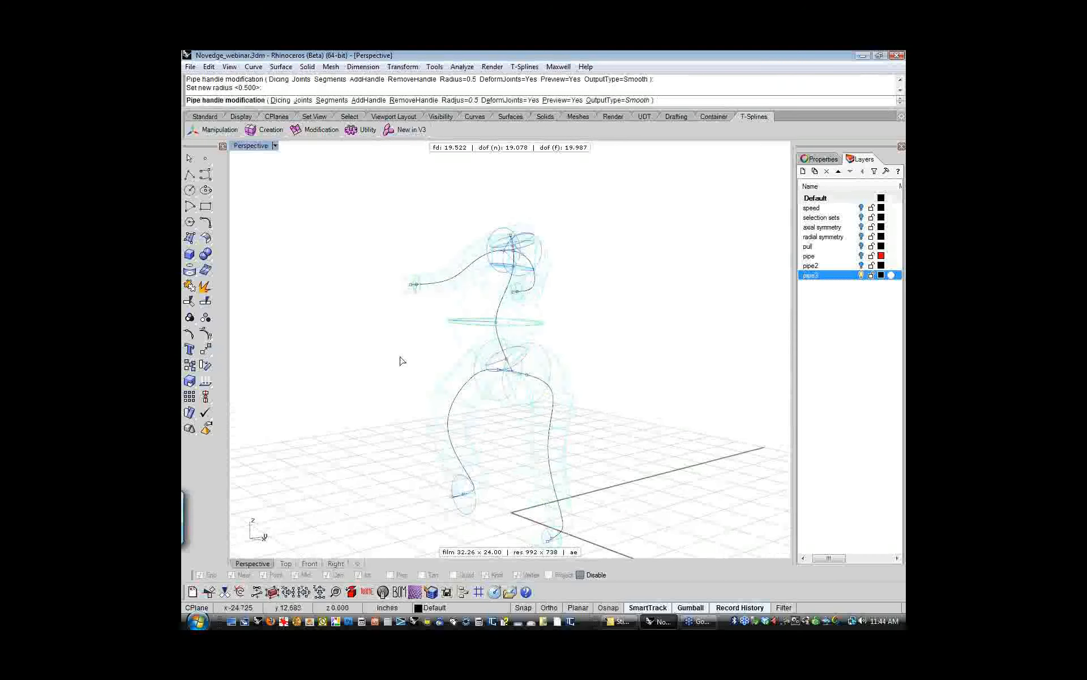
{"action": "key", "text": "Return"}
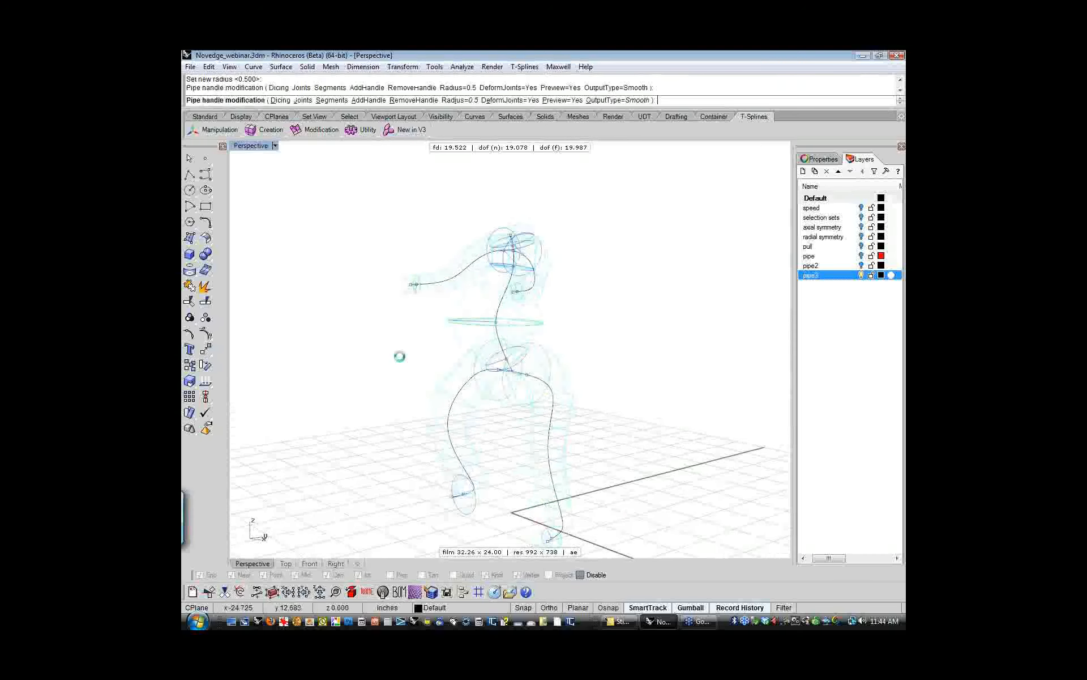
{"action": "right_click_drag", "start_coordinate": [401, 334], "coordinate": [382, 355]}
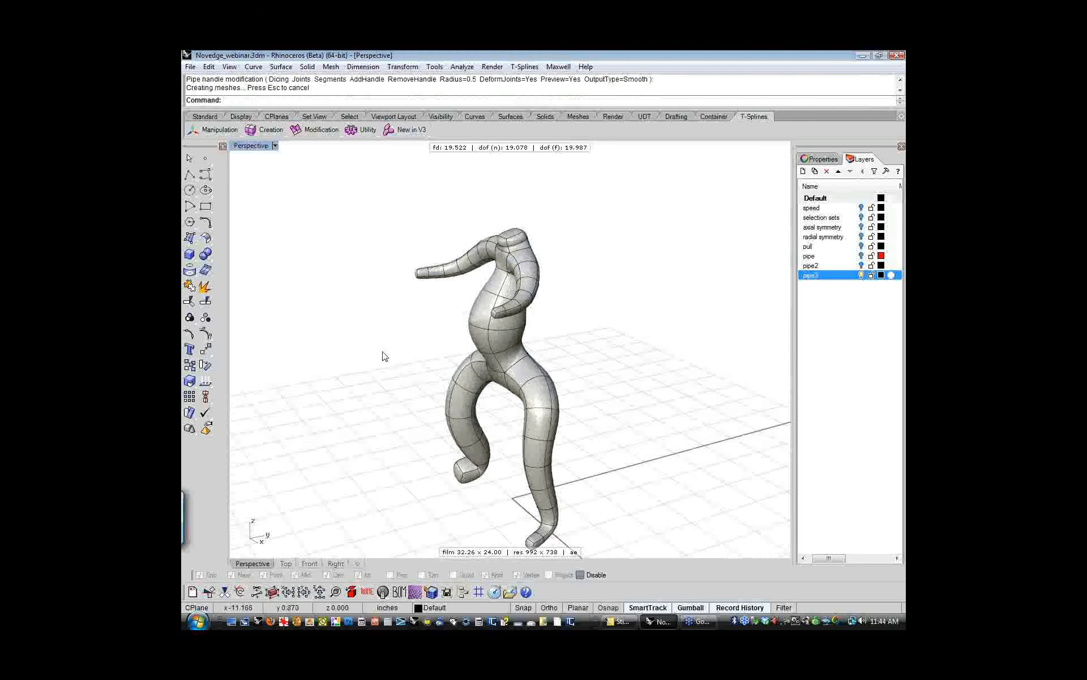
{"action": "right_click_drag", "start_coordinate": [359, 366], "coordinate": [331, 436]}
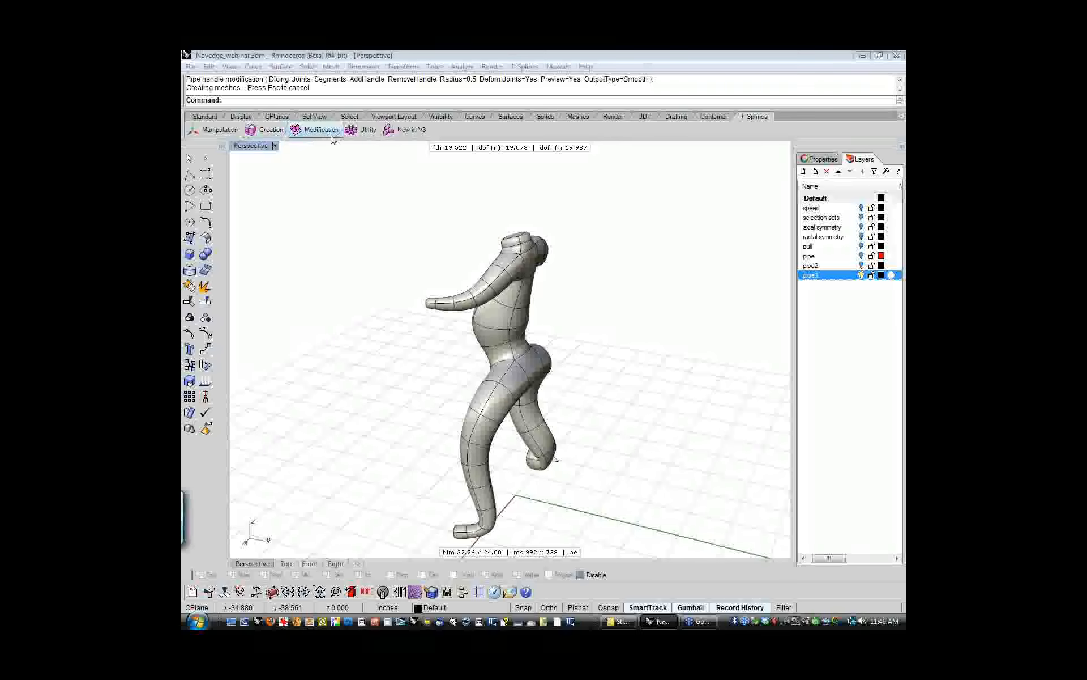
- Convert the T-spline figure to a Rhino surface with output type and star continuity at Auto
{"action": "left_click", "coordinate": [367, 131]}
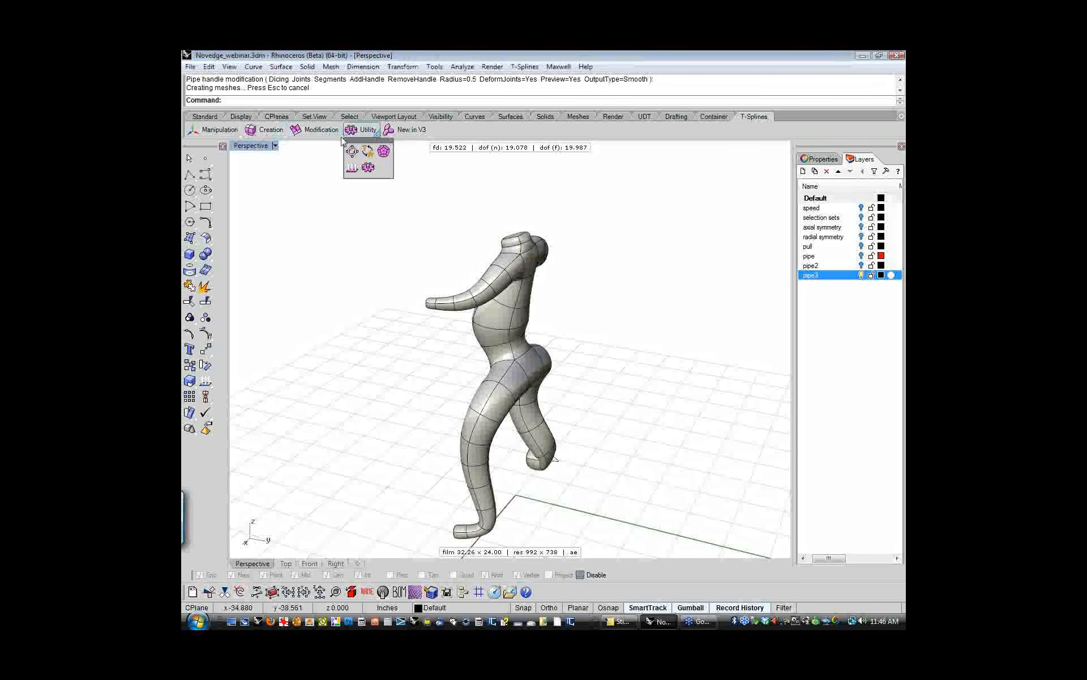
{"action": "left_click", "coordinate": [318, 130]}
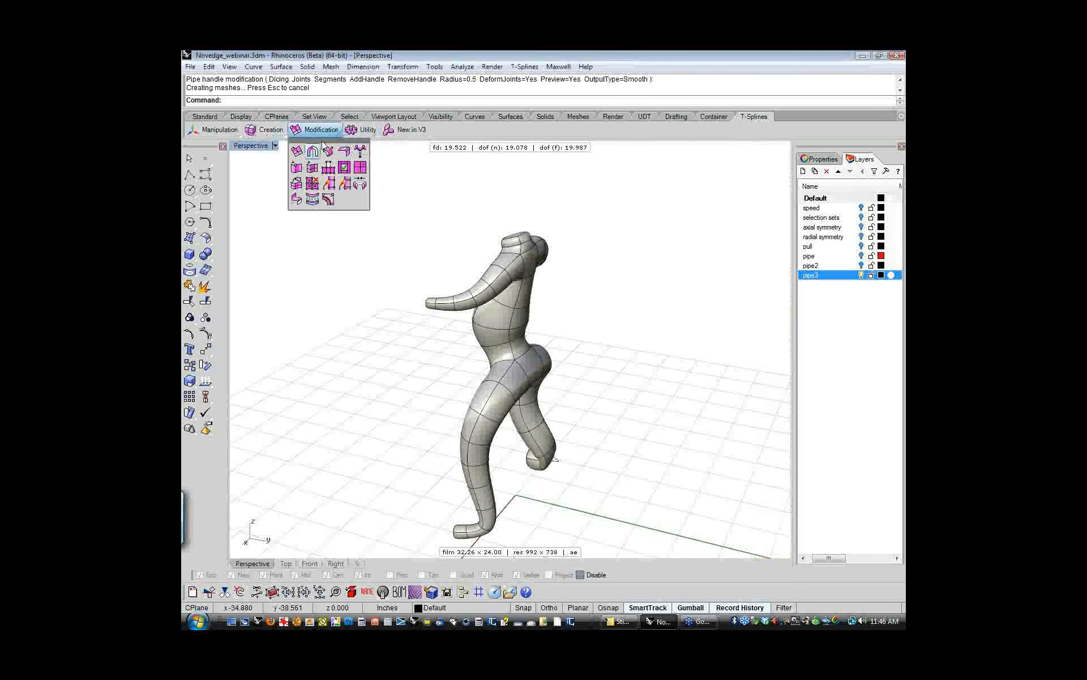
{"action": "left_click", "coordinate": [287, 136]}
{"action": "left_click", "coordinate": [287, 136]}
{"action": "left_click", "coordinate": [283, 134]}
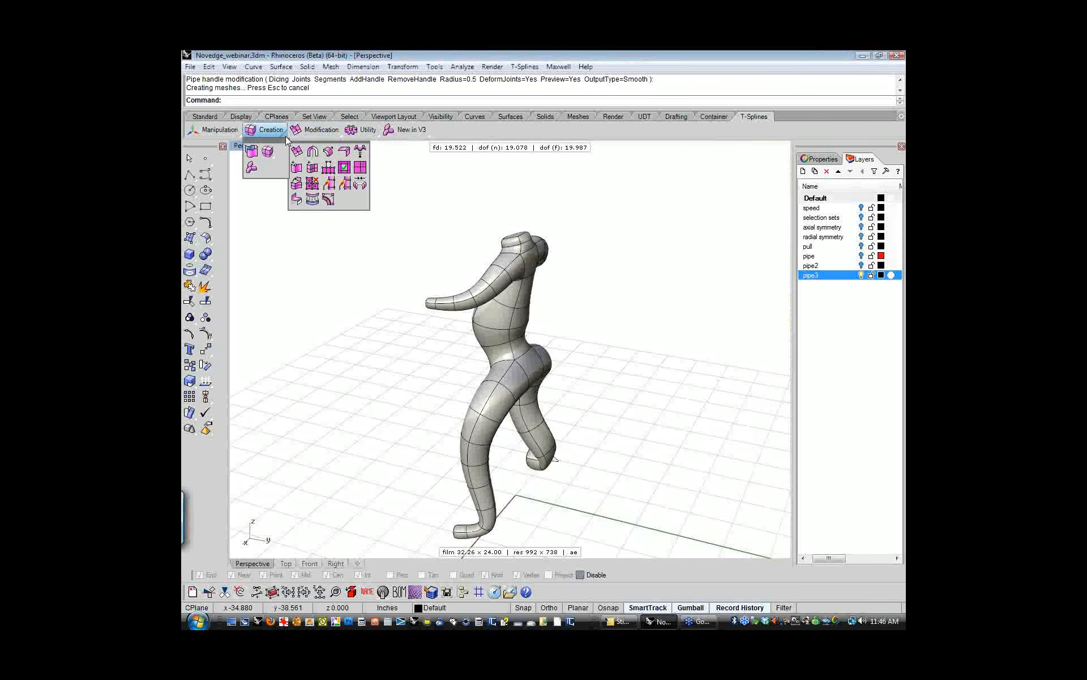
{"action": "right_click", "coordinate": [253, 151]}
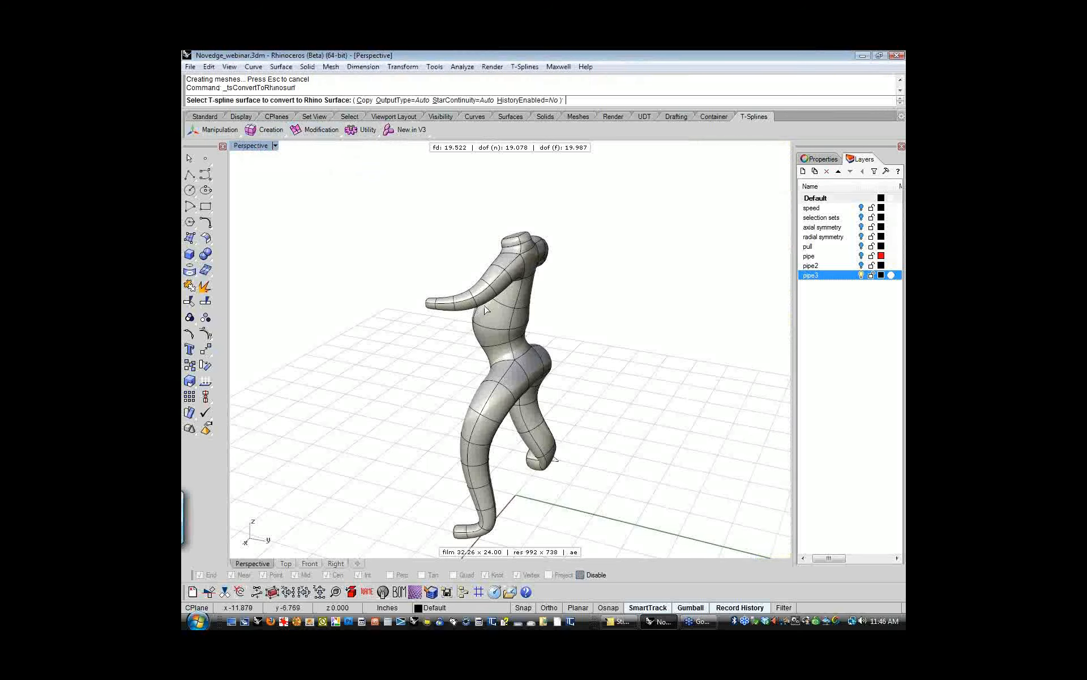
{"action": "left_click", "coordinate": [485, 310]}
{"action": "key", "text": "Return"}
{"action": "right_click_drag", "start_coordinate": [350, 314], "coordinate": [430, 315]}
- Select the converted polysurface figure and move it away from its source pipe curves
{"action": "left_click", "coordinate": [285, 134]}
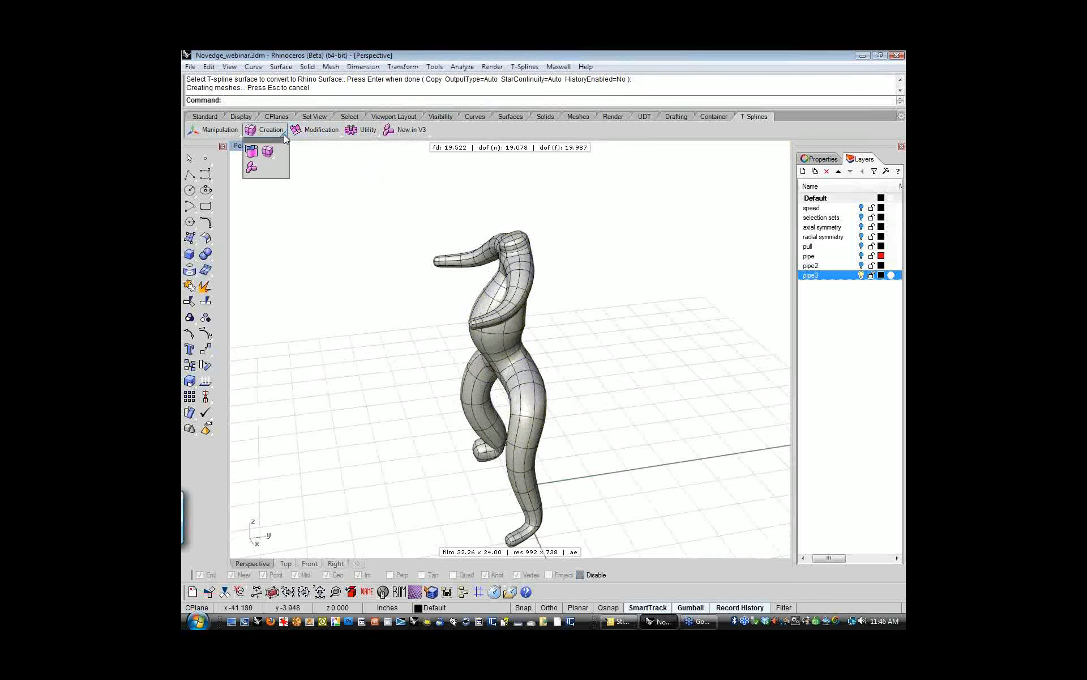
{"action": "right_click", "coordinate": [250, 152]}
{"action": "right_click_drag", "start_coordinate": [441, 281], "coordinate": [320, 293]}
{"action": "left_click", "coordinate": [471, 321]}
{"action": "left_click", "coordinate": [477, 314]}
{"action": "right_click_drag", "start_coordinate": [472, 314], "coordinate": [509, 320], "text": "shift"}
{"action": "double_click", "coordinate": [469, 324]}
{"action": "left_click", "coordinate": [473, 360]}
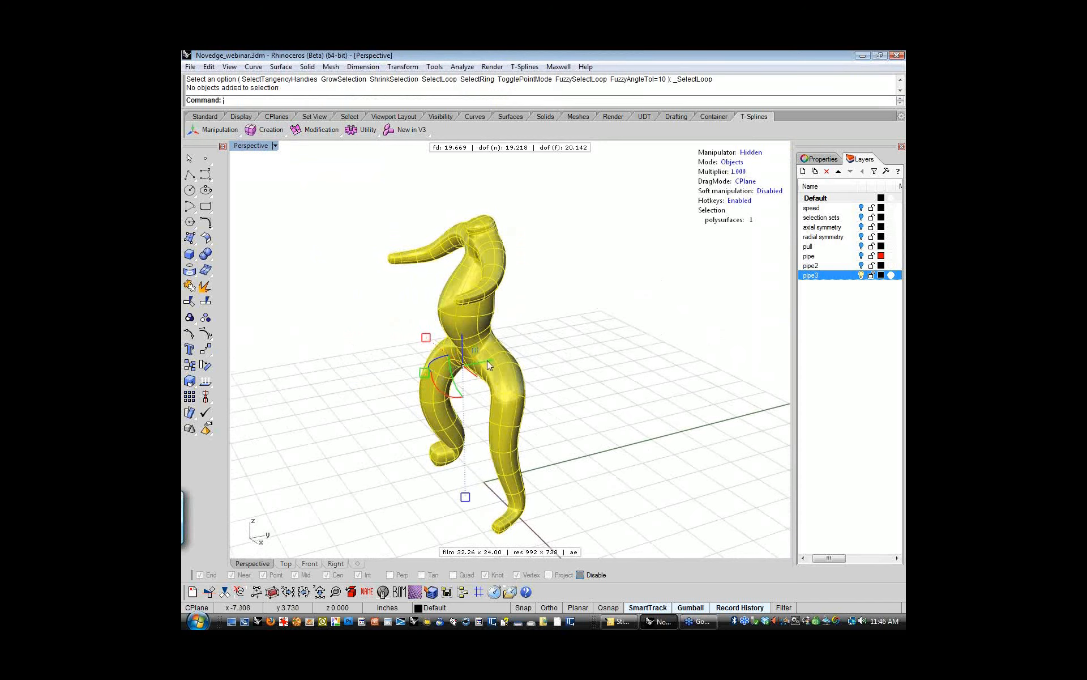
{"action": "left_click_drag", "start_coordinate": [487, 360], "coordinate": [441, 363]}
- Explode the moved figure's polysurface into separate surfaces
{"action": "middle_click", "coordinate": [441, 363]}
{"action": "left_click", "coordinate": [460, 323]}
{"action": "right_click_drag", "start_coordinate": [435, 322], "coordinate": [509, 312], "text": "shift"}
- Pull individual arm and shoulder surfaces away from the exploded figure
{"action": "left_click", "coordinate": [477, 330]}
{"action": "left_click", "coordinate": [480, 301]}
{"action": "left_click_drag", "start_coordinate": [459, 264], "coordinate": [459, 211]}
{"action": "left_click", "coordinate": [465, 312]}
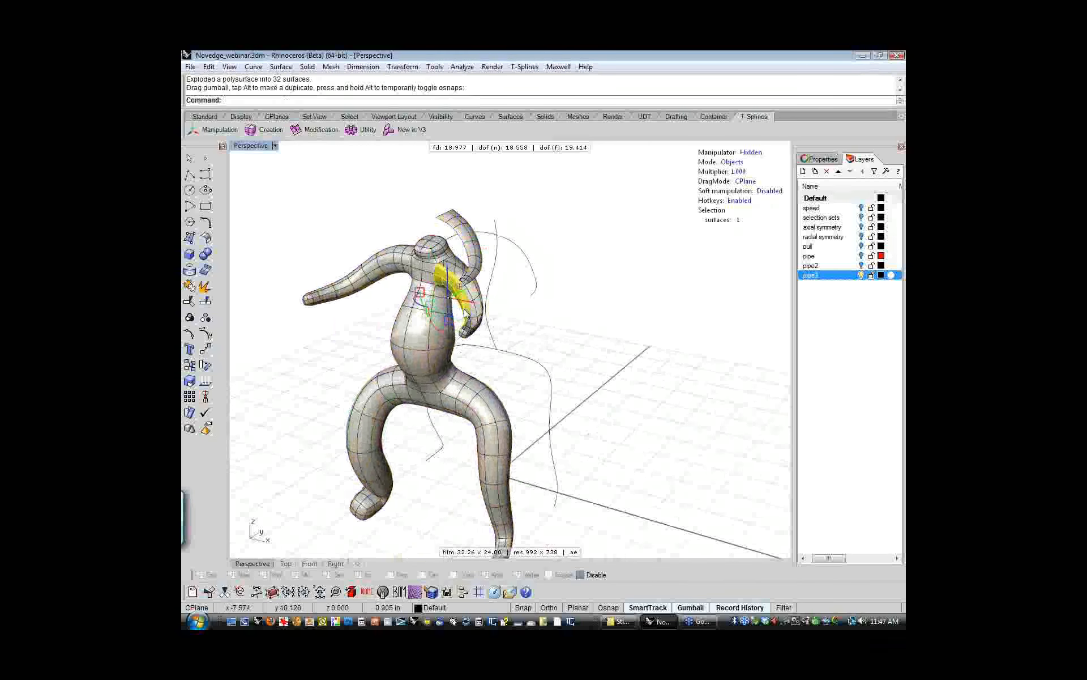
{"action": "left_click_drag", "start_coordinate": [449, 296], "coordinate": [494, 281]}
{"action": "left_click", "coordinate": [480, 298]}
{"action": "left_click", "coordinate": [594, 342]}
{"action": "right_click_drag", "start_coordinate": [595, 342], "coordinate": [543, 321]}
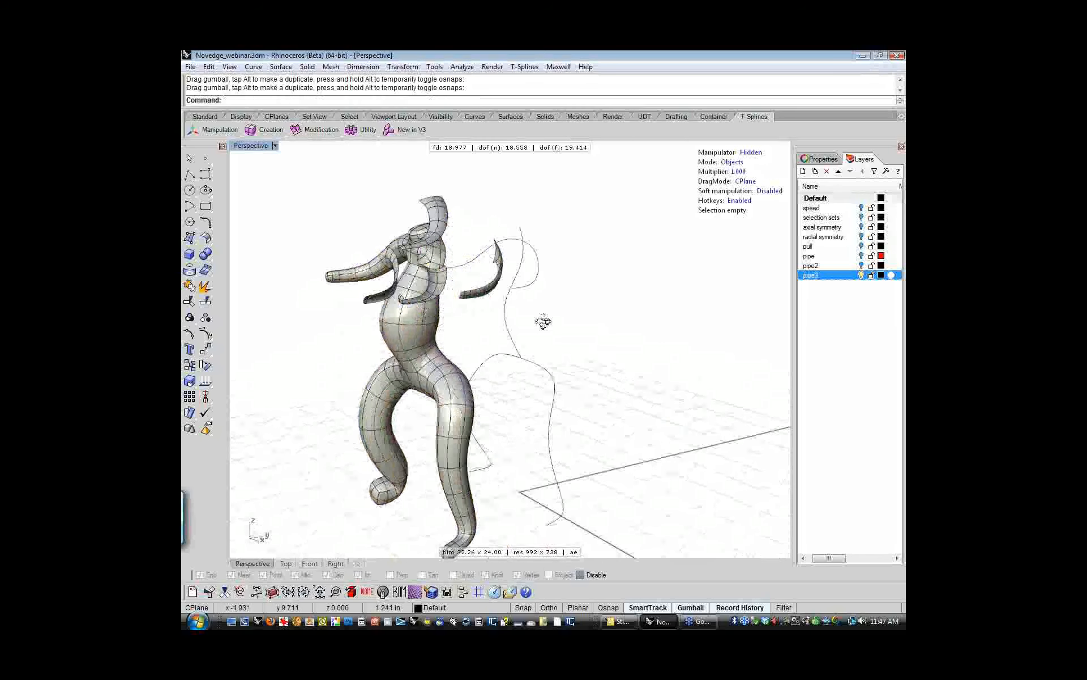
- Undo the moves of the loose surfaces, and join all the figure's surfaces into one closed polysurface
{"action": "key", "text": "ctrl+z"}
{"action": "right_click_drag", "start_coordinate": [551, 323], "coordinate": [573, 340]}
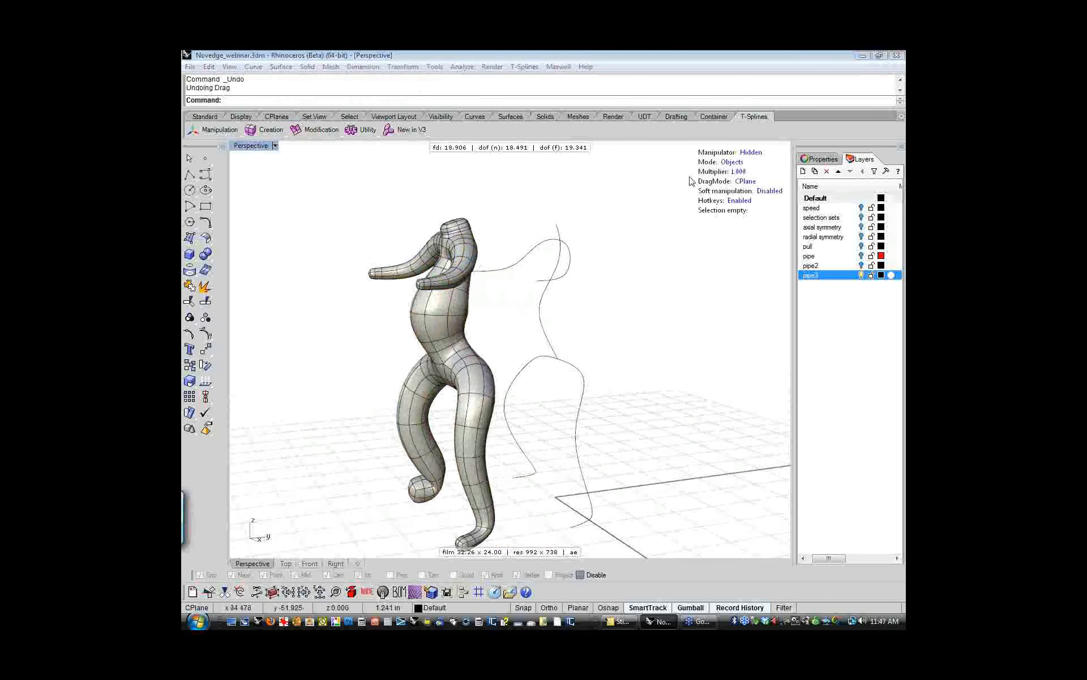
{"action": "left_click_drag", "start_coordinate": [316, 189], "coordinate": [528, 557]}
{"action": "right_click_drag", "start_coordinate": [542, 502], "coordinate": [598, 340]}
{"action": "right_click", "coordinate": [596, 337]}
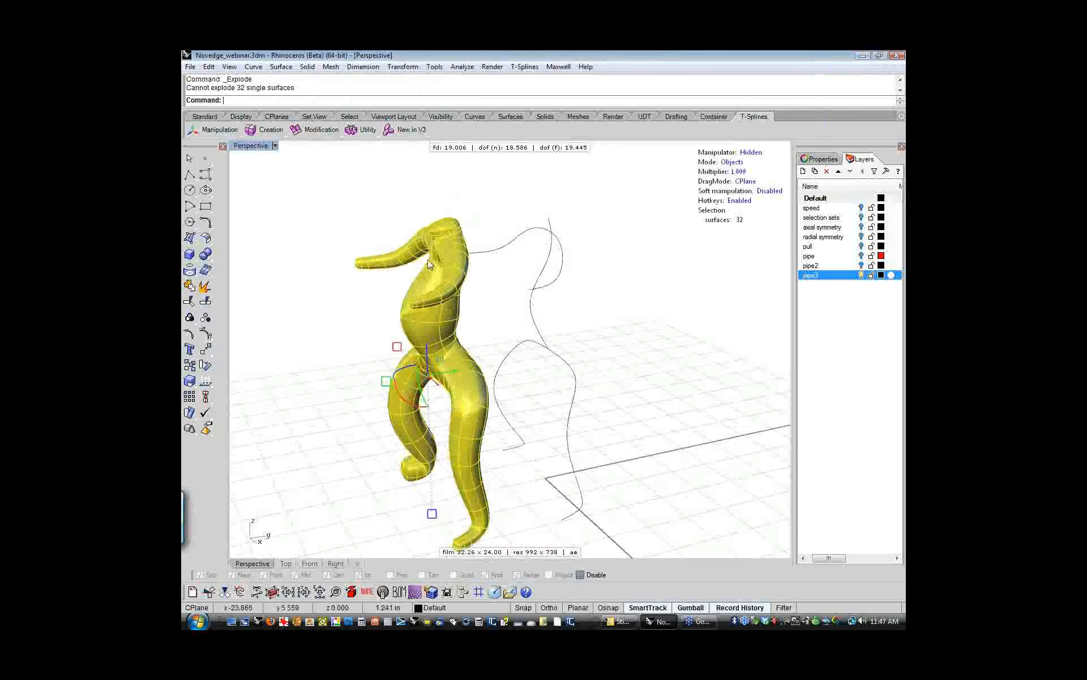
{"action": "key", "text": "ctrl+j"}
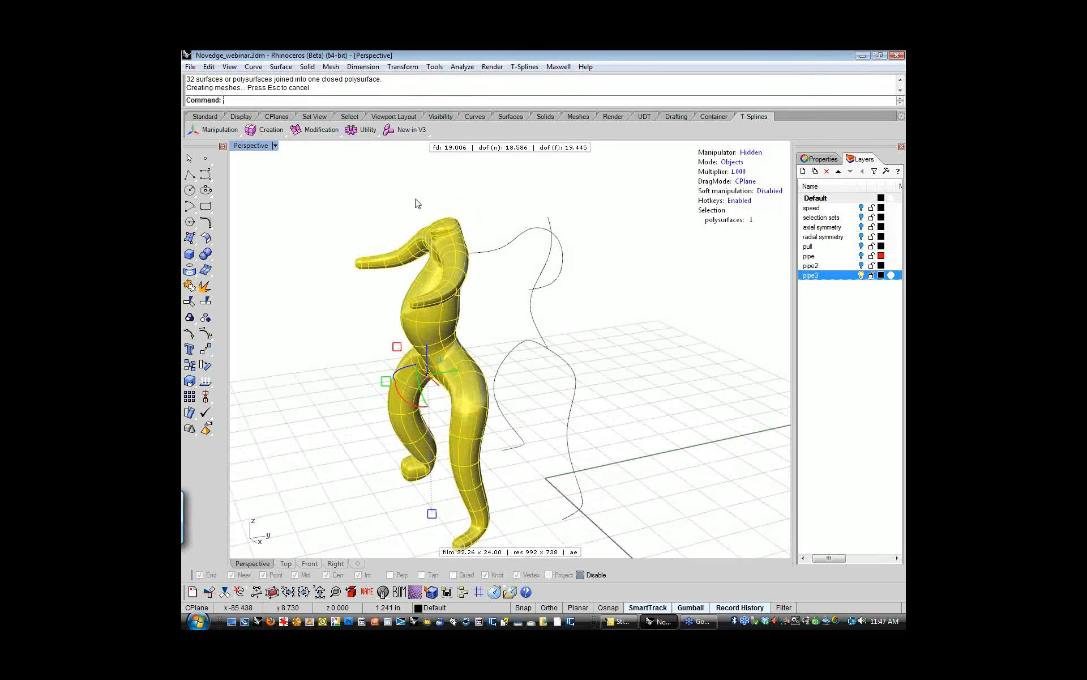
- Deselect the joined figure and examine its closed polysurface and the source pipe curves from the front and sides
{"action": "left_click", "coordinate": [334, 304]}
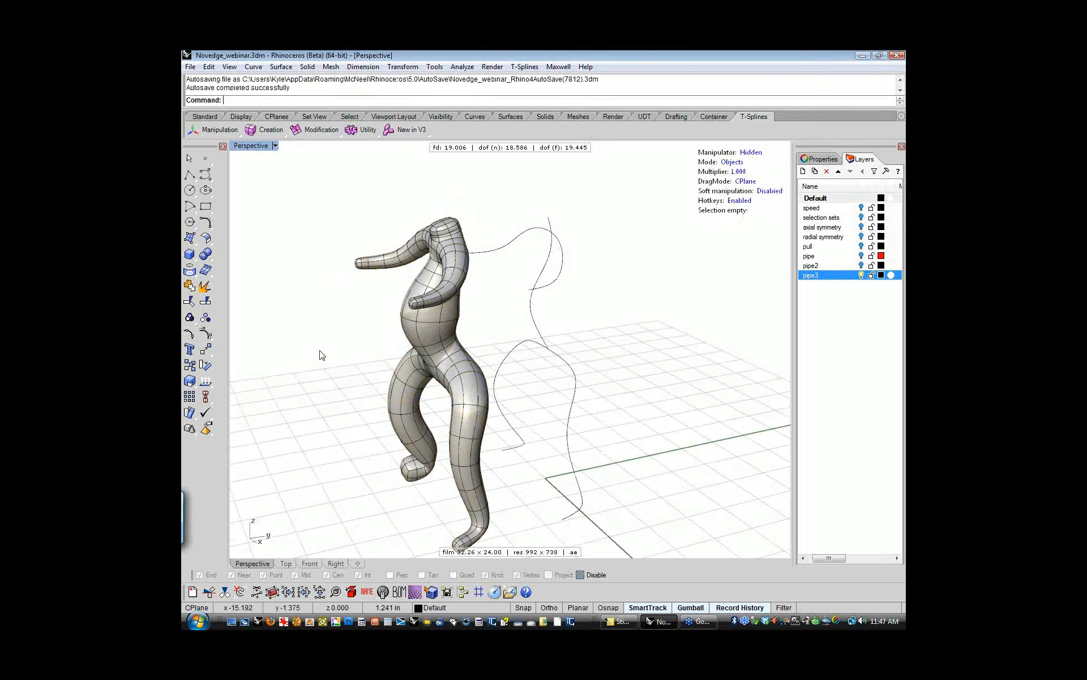
{"action": "right_click_drag", "start_coordinate": [317, 357], "coordinate": [352, 365]}
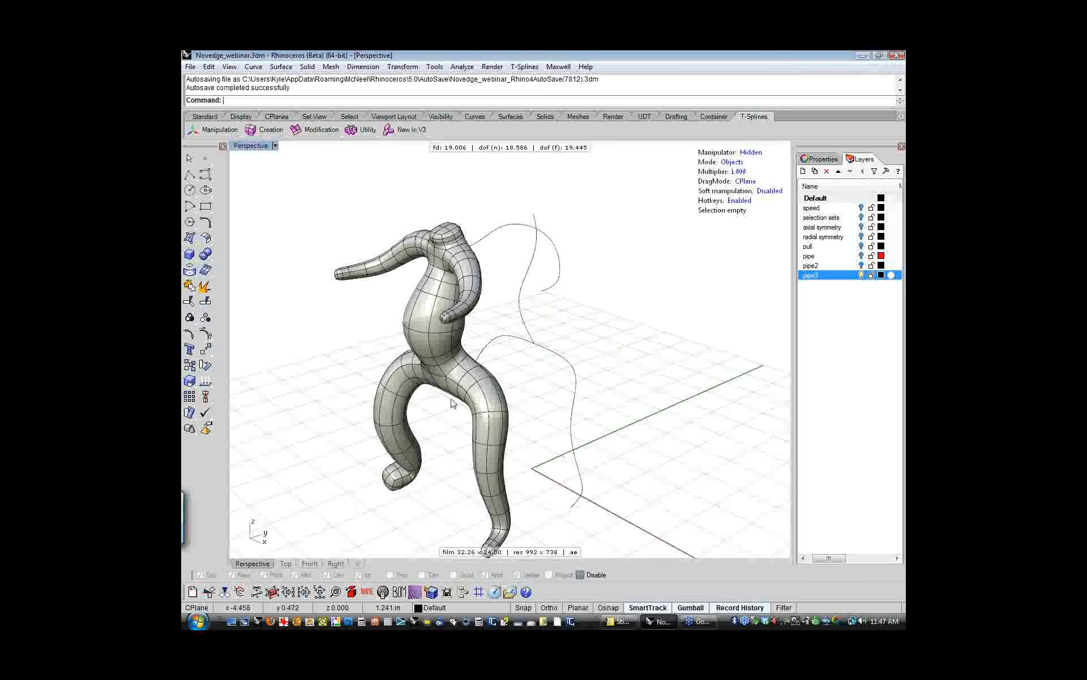
{"action": "right_click_drag", "start_coordinate": [529, 400], "coordinate": [418, 392]}
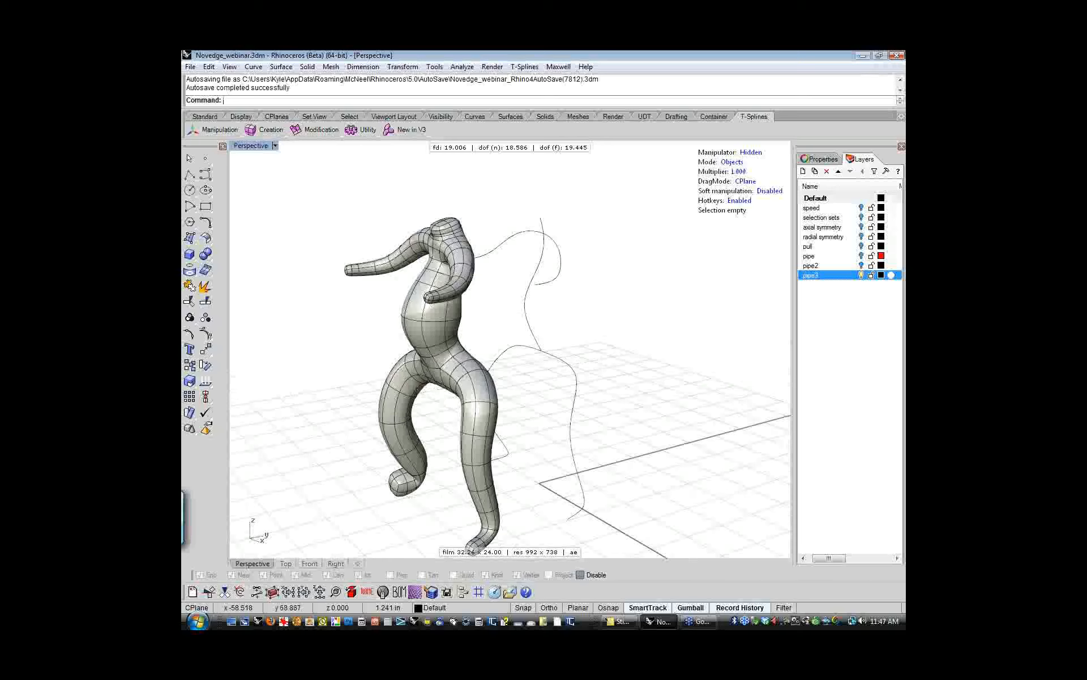
{"action": "left_click", "coordinate": [896, 77]}
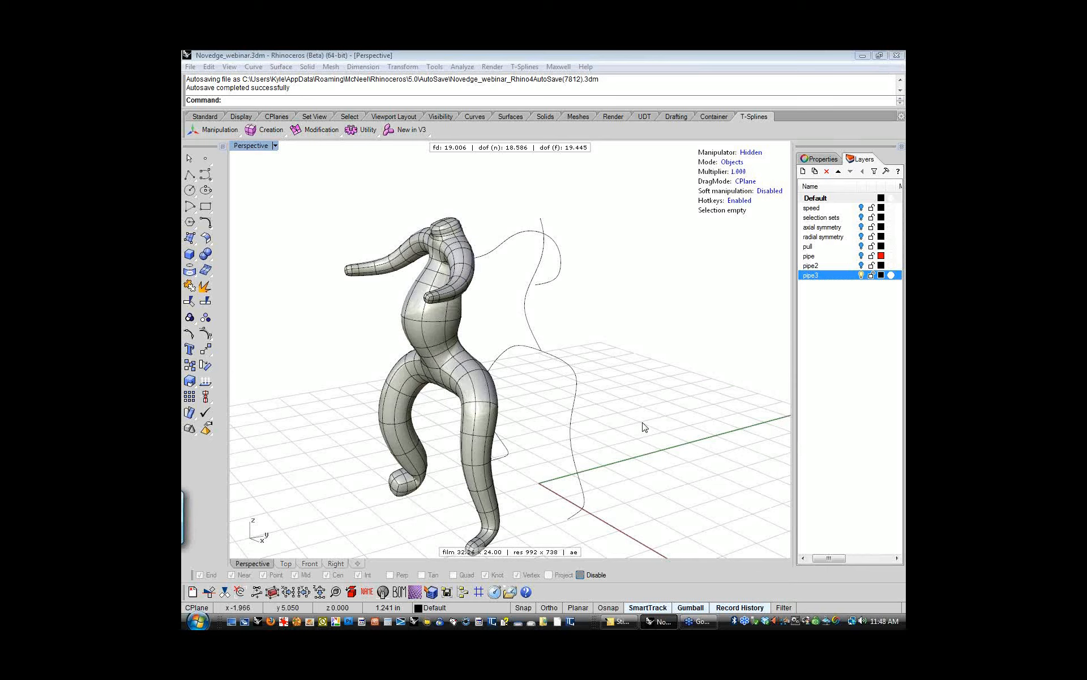
{"action": "right_click_drag", "start_coordinate": [506, 440], "coordinate": [448, 446]}
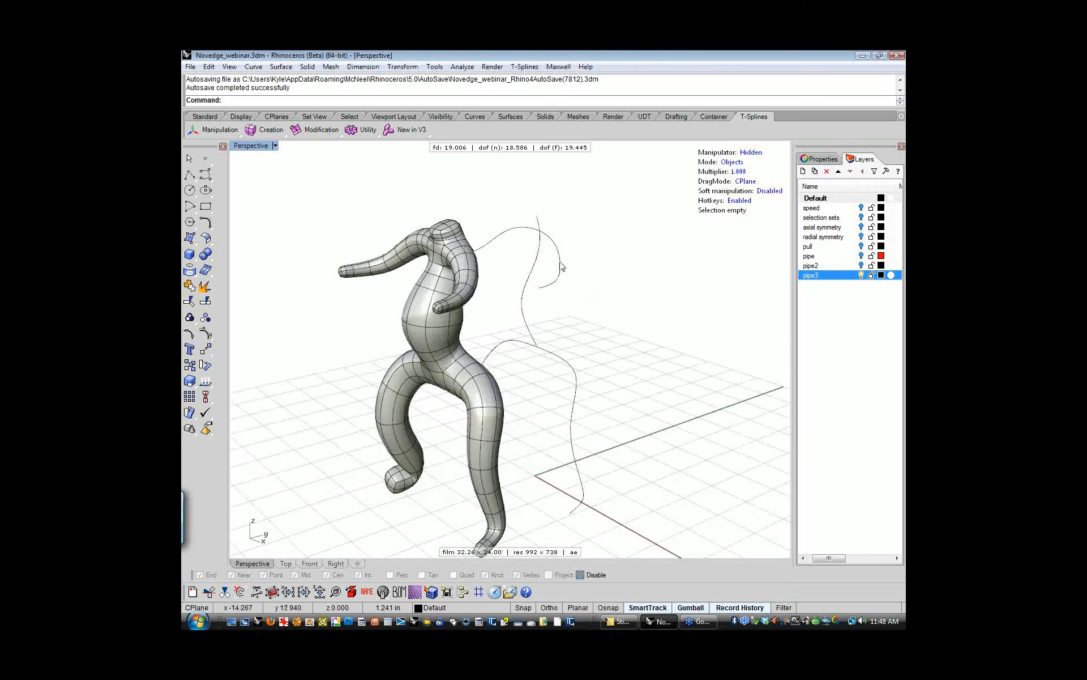
{"action": "right_click_drag", "start_coordinate": [354, 425], "coordinate": [425, 330]}
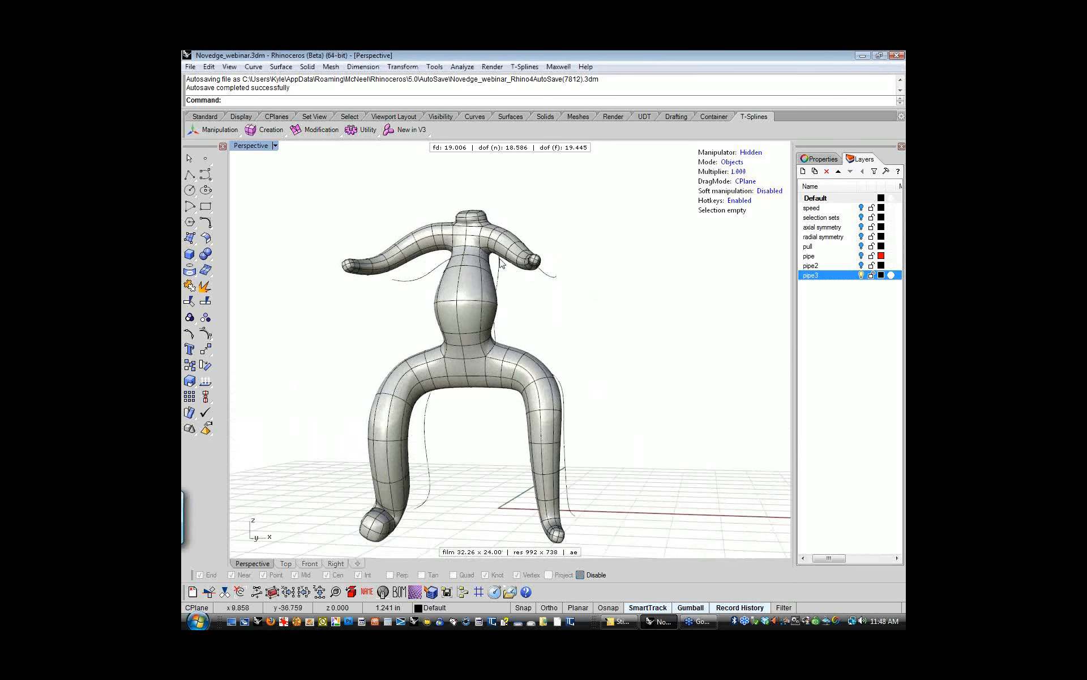
{"action": "right_click_drag", "start_coordinate": [534, 335], "coordinate": [441, 369]}
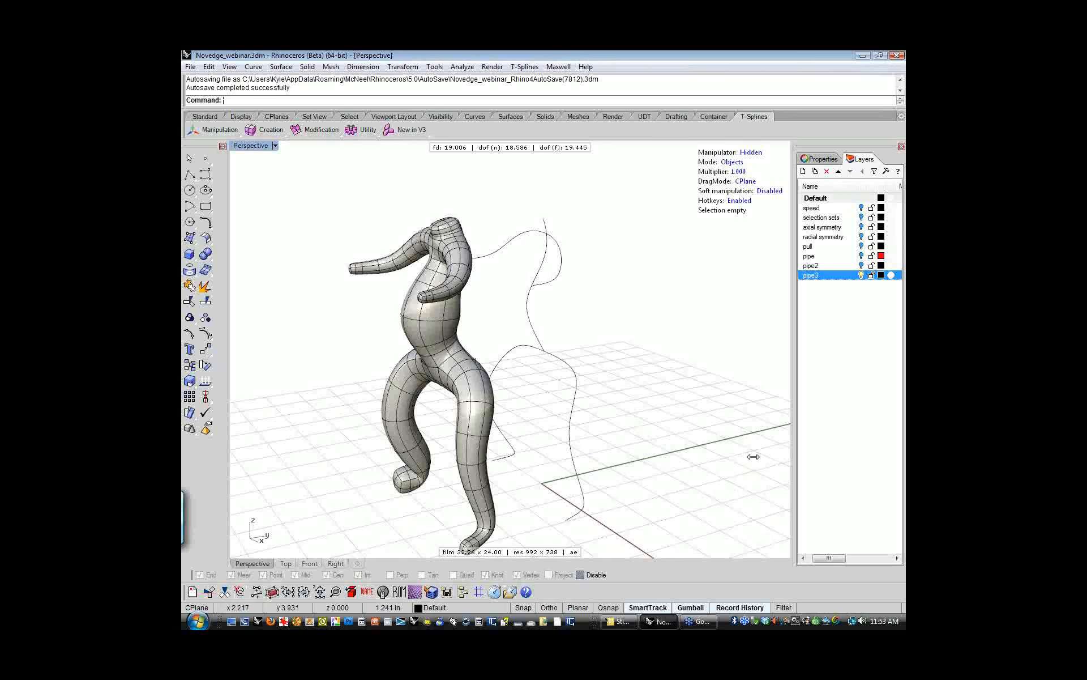
{"action": "left_click", "coordinate": [806, 459]}
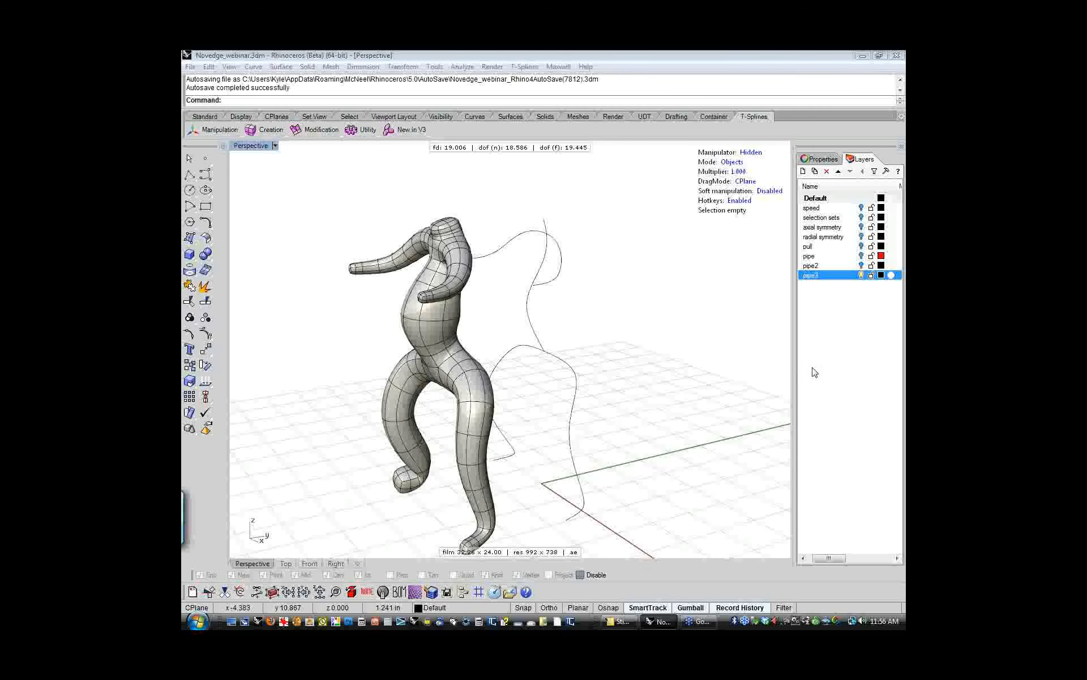
- Preview the whole polysurface figure with the Shade command, without curves, wires or grid, then end the preview
{"action": "middle_click", "coordinate": [561, 282]}
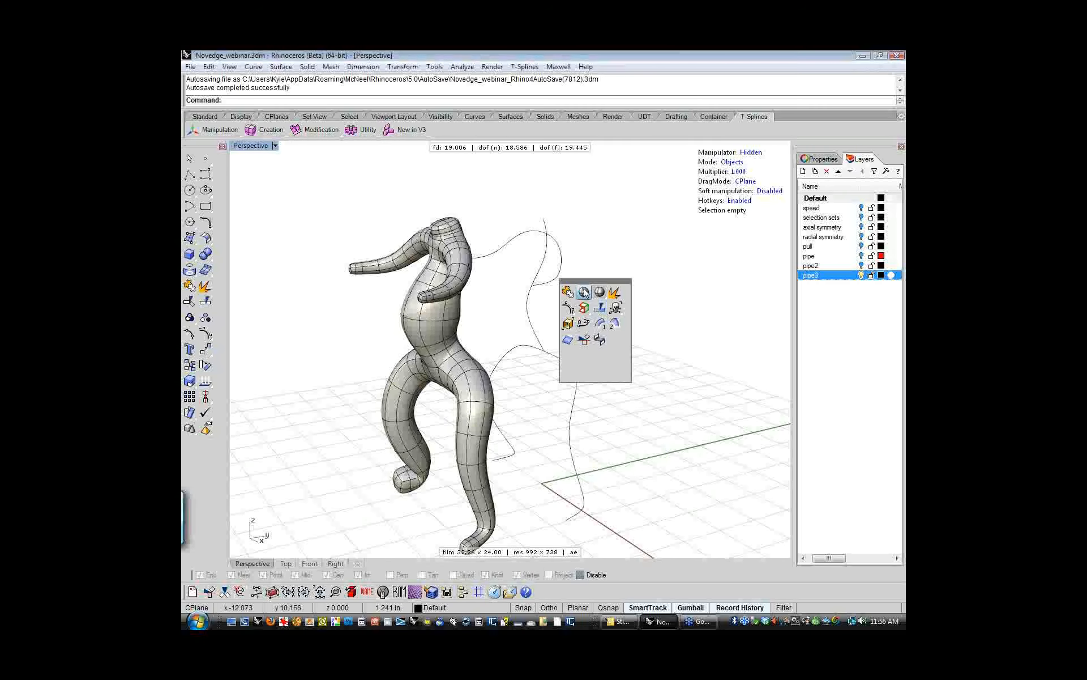
{"action": "left_click", "coordinate": [584, 291]}
{"action": "mouse_move", "coordinate": [572, 299]}
{"action": "right_mouse_down"}
{"action": "mouse_move", "coordinate": [578, 340]}
{"action": "mouse_move", "coordinate": [655, 287]}
{"action": "mouse_move", "coordinate": [579, 313]}
{"action": "mouse_move", "coordinate": [554, 337]}
{"action": "right_mouse_up"}
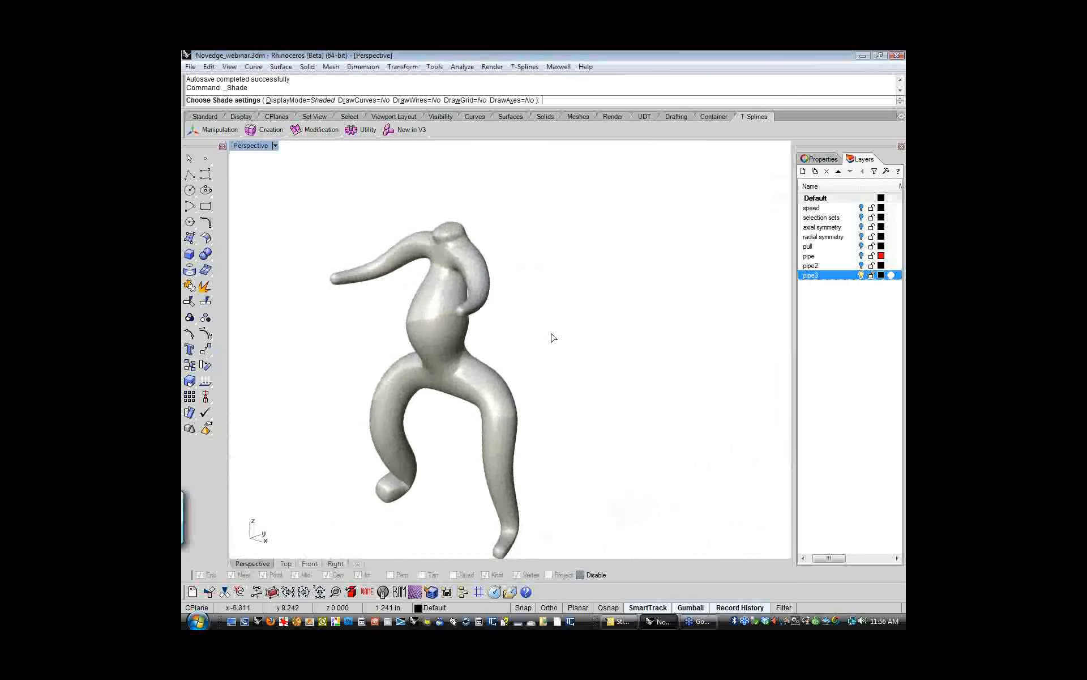
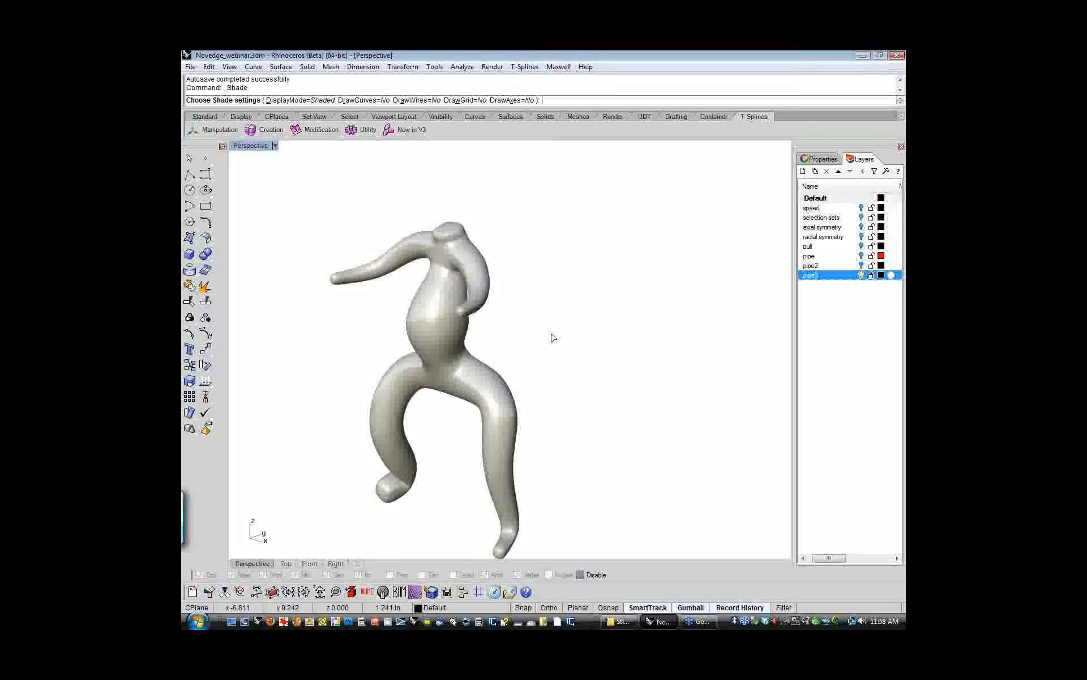
{"action": "right_click_drag", "start_coordinate": [497, 391], "coordinate": [583, 381]}
{"action": "key", "text": "Return"}
- Undo the figure's explode, move and conversion to Rhino surfaces, and deselect the restored T-spline
{"action": "left_click", "coordinate": [457, 343]}
{"action": "left_click", "coordinate": [583, 327]}
{"action": "key", "text": "ctrl+z"}
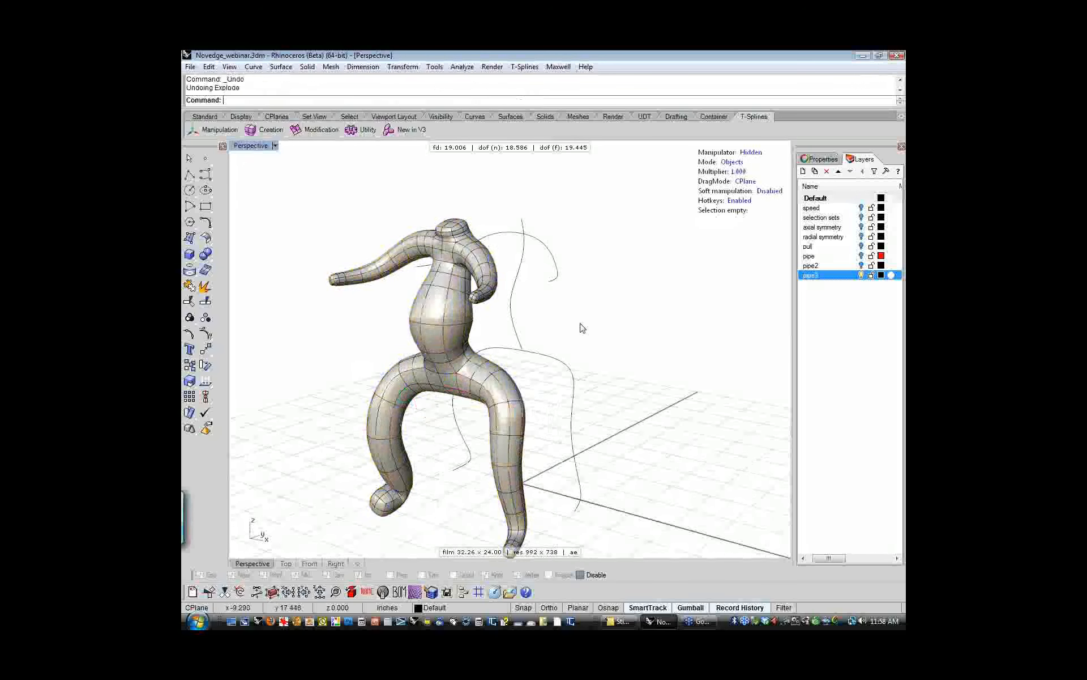
{"action": "key", "text": "ctrl+z"}
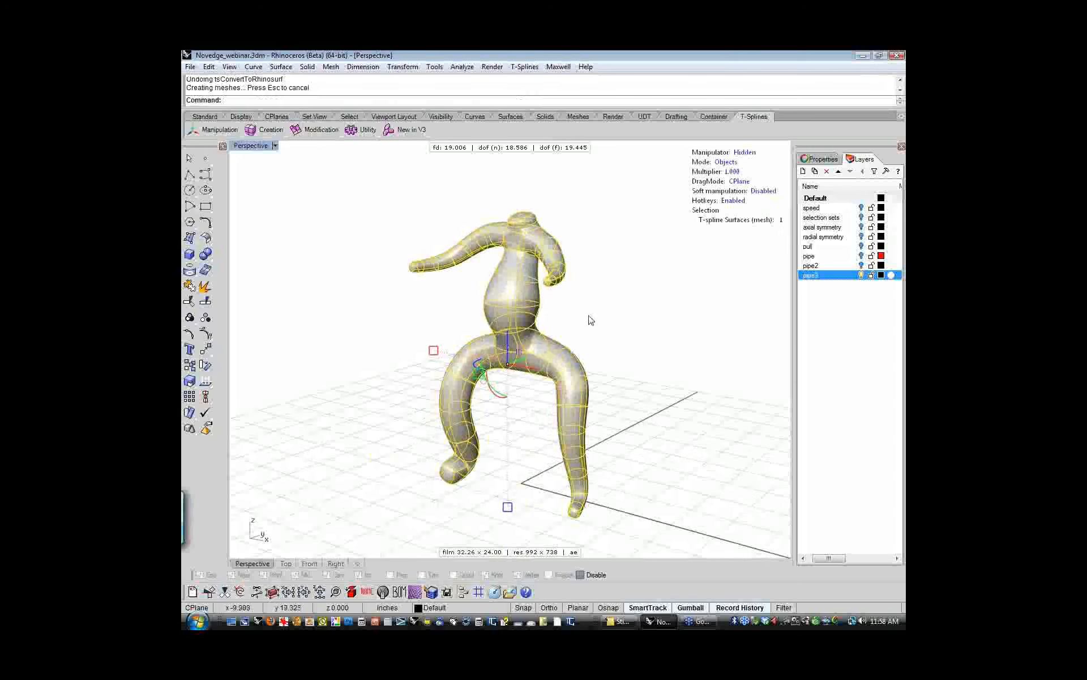
{"action": "right_click_drag", "start_coordinate": [606, 282], "coordinate": [586, 288], "text": "shift"}
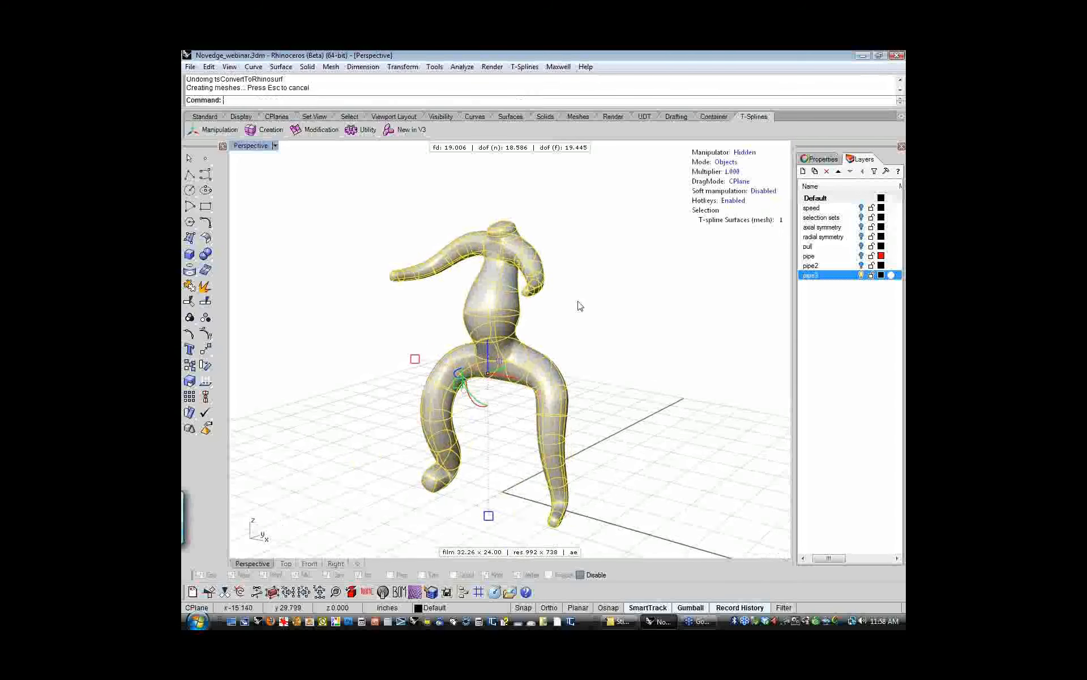
{"action": "left_click", "coordinate": [578, 306]}
- Preview the T-spline figure with the Shade command and examine the junction of torso and legs up close
{"action": "scroll", "coordinate": [536, 354], "scroll_direction": "up", "scroll_amount": 4}
{"action": "middle_click", "coordinate": [536, 355]}
{"action": "left_click", "coordinate": [525, 320]}
{"action": "scroll", "coordinate": [527, 374], "scroll_direction": "up", "scroll_amount": 5}
{"action": "scroll", "coordinate": [527, 383], "scroll_direction": "down", "scroll_amount": 2}
{"action": "mouse_move", "coordinate": [527, 381]}
{"action": "right_mouse_down"}
{"action": "mouse_move", "coordinate": [526, 400]}
{"action": "mouse_move", "coordinate": [555, 413]}
{"action": "mouse_move", "coordinate": [561, 403]}
{"action": "right_mouse_up"}
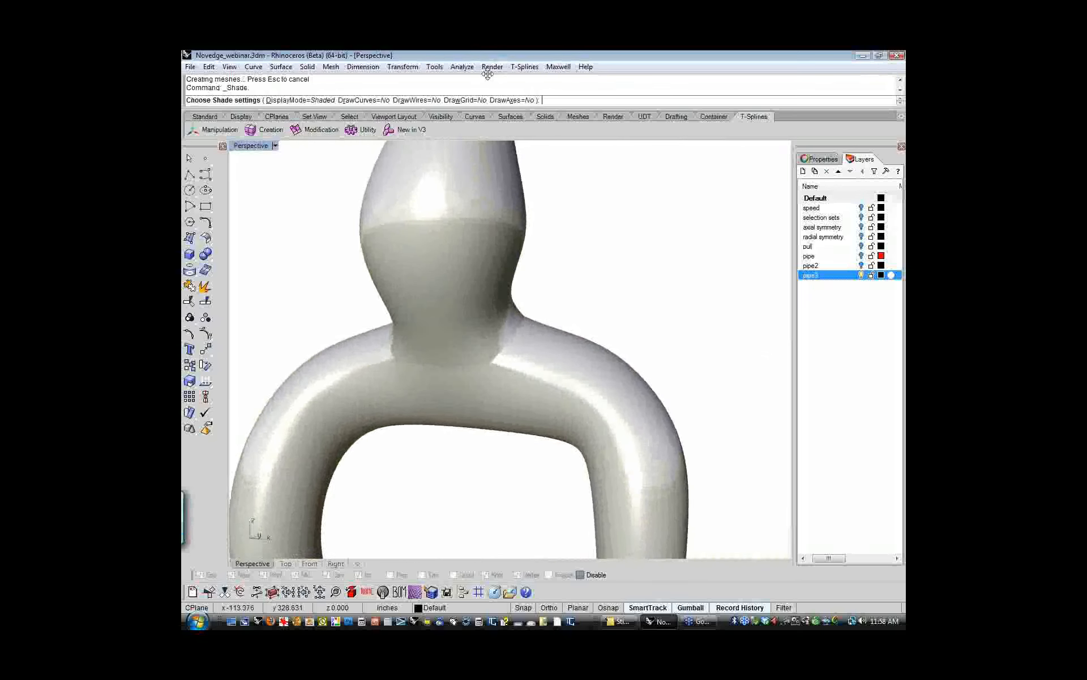
- Set the T-Splines display option for smooth objects to Fast and apply it
{"action": "left_click", "coordinate": [524, 67]}
{"action": "mouse_move", "coordinate": [566, 473]}
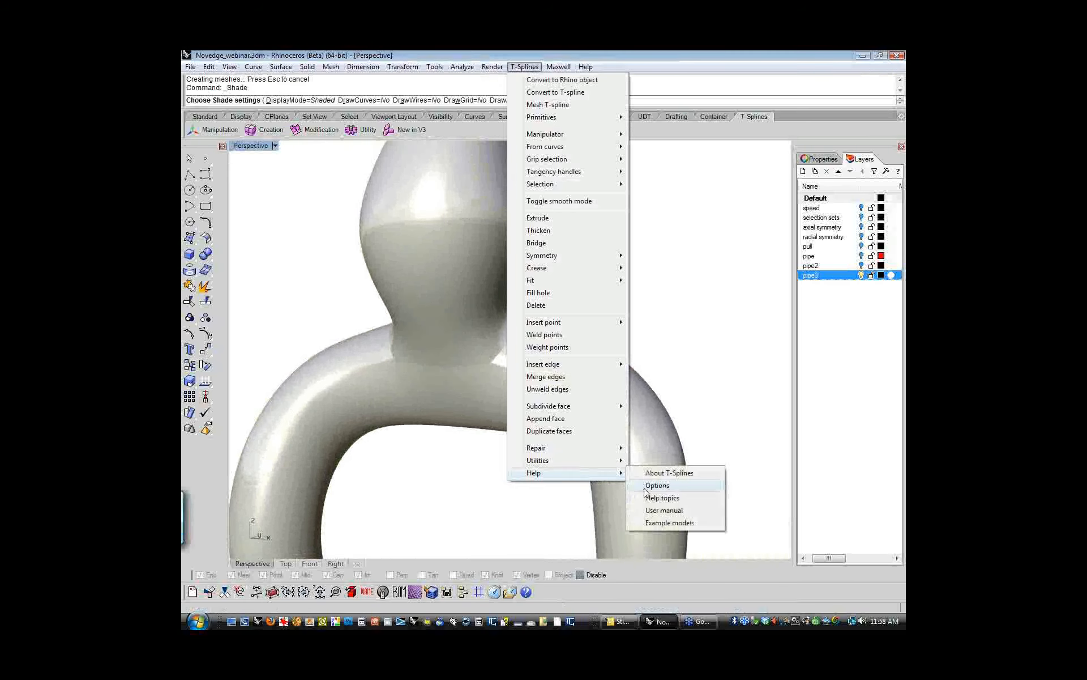
{"action": "left_click", "coordinate": [644, 486]}
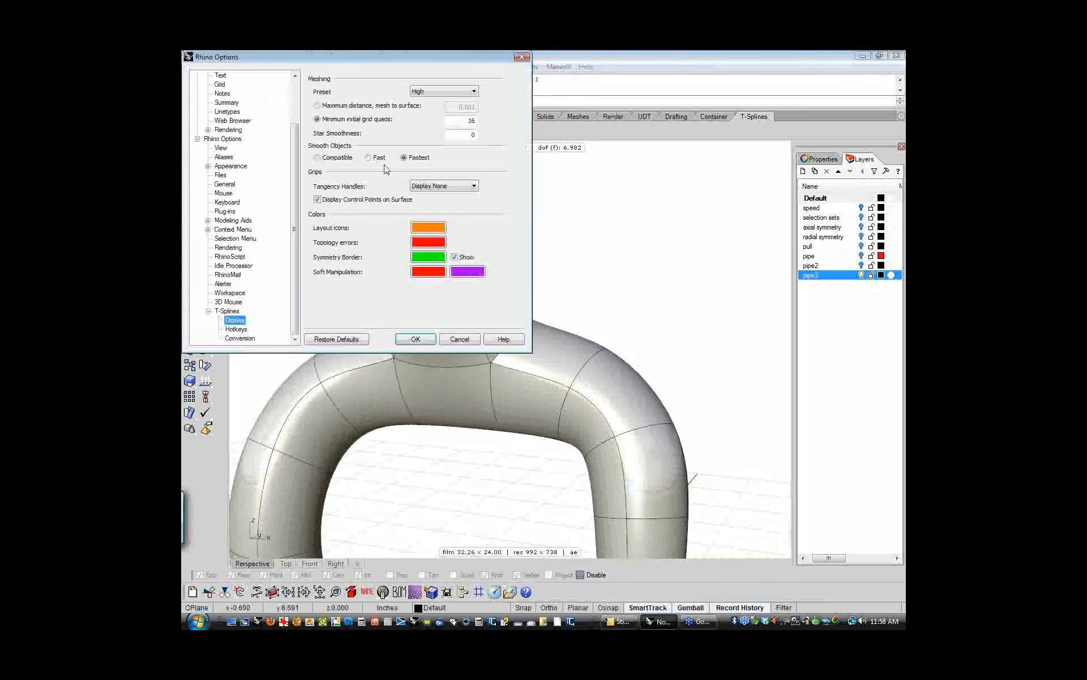
{"action": "left_click", "coordinate": [369, 157]}
{"action": "left_click", "coordinate": [435, 340]}
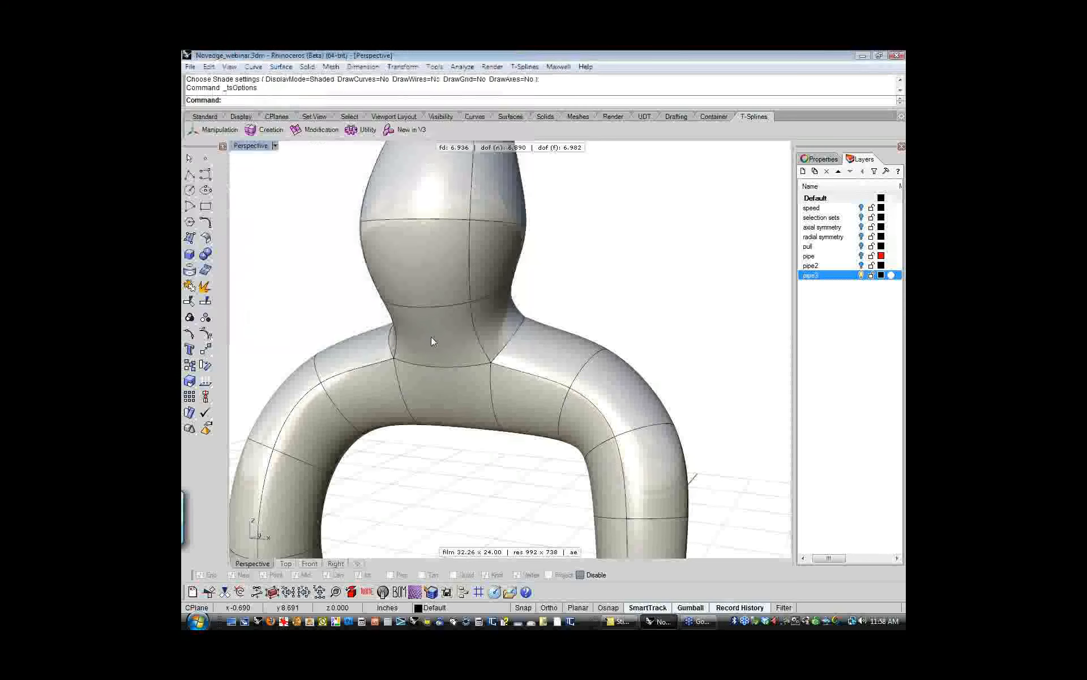
- Shade the T-spline again under the Fast display setting and examine the smoothness of its torso and hips
{"action": "middle_click", "coordinate": [606, 320]}
{"action": "left_click", "coordinate": [598, 285]}
{"action": "mouse_move", "coordinate": [591, 343]}
{"action": "right_mouse_down"}
{"action": "mouse_move", "coordinate": [614, 286]}
{"action": "mouse_move", "coordinate": [609, 272]}
{"action": "mouse_move", "coordinate": [595, 283]}
{"action": "mouse_move", "coordinate": [578, 334]}
{"action": "mouse_move", "coordinate": [617, 308]}
{"action": "mouse_move", "coordinate": [580, 279]}
{"action": "mouse_move", "coordinate": [578, 248]}
{"action": "mouse_move", "coordinate": [534, 260]}
{"action": "mouse_move", "coordinate": [610, 285]}
{"action": "mouse_move", "coordinate": [616, 299]}
{"action": "mouse_move", "coordinate": [609, 263]}
{"action": "mouse_move", "coordinate": [564, 304]}
{"action": "mouse_move", "coordinate": [442, 355]}
{"action": "mouse_move", "coordinate": [366, 337]}
{"action": "mouse_move", "coordinate": [347, 311]}
{"action": "mouse_move", "coordinate": [481, 351]}
{"action": "mouse_move", "coordinate": [577, 357]}
{"action": "mouse_move", "coordinate": [587, 323]}
{"action": "right_mouse_up"}
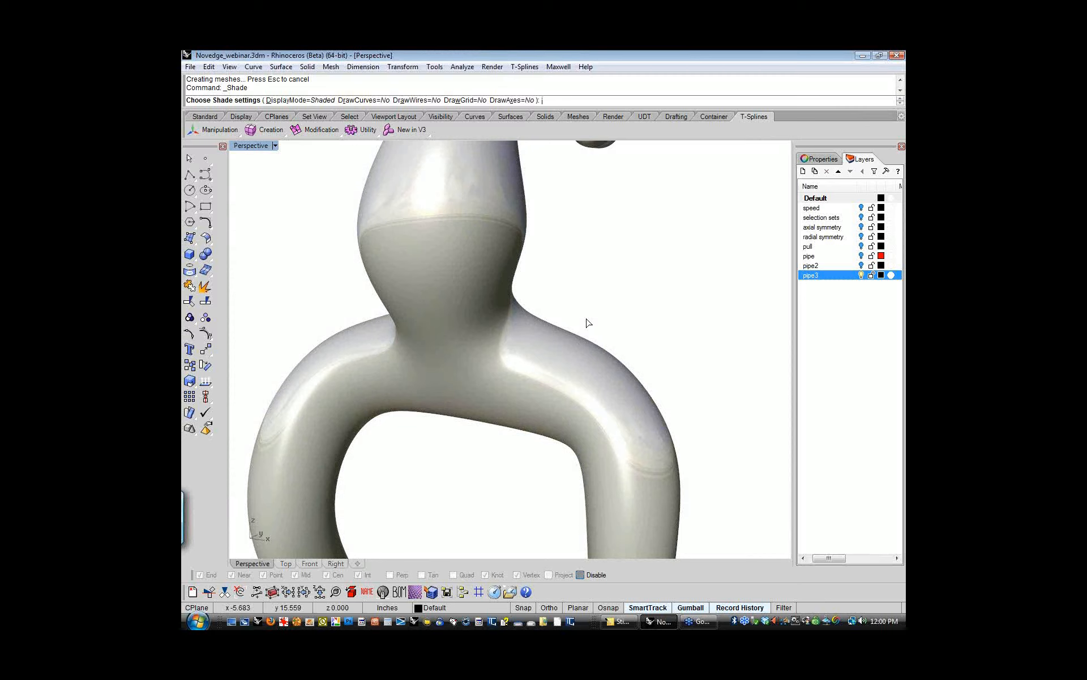
{"action": "right_click_drag", "start_coordinate": [588, 323], "coordinate": [534, 374]}
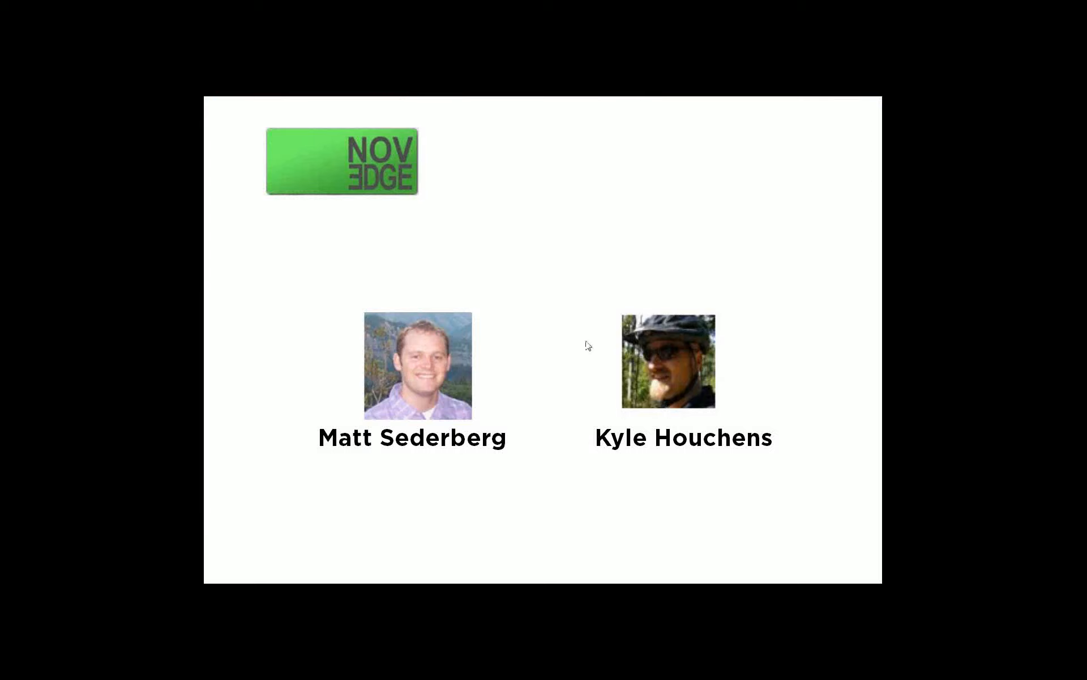
{"action": "left_click", "coordinate": [518, 400]}
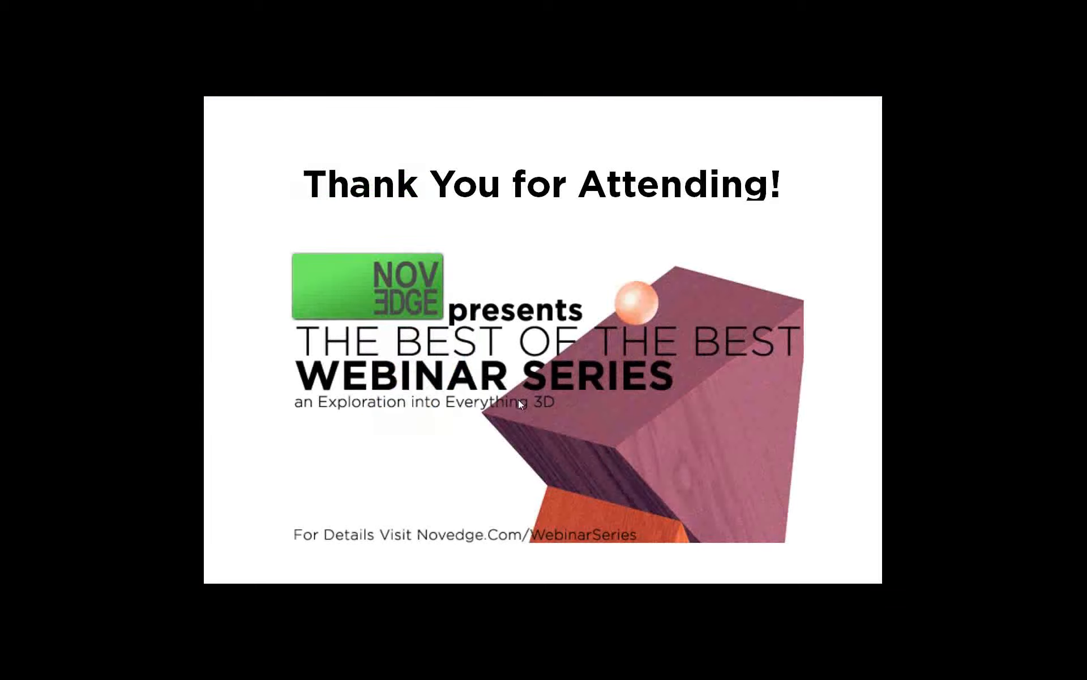